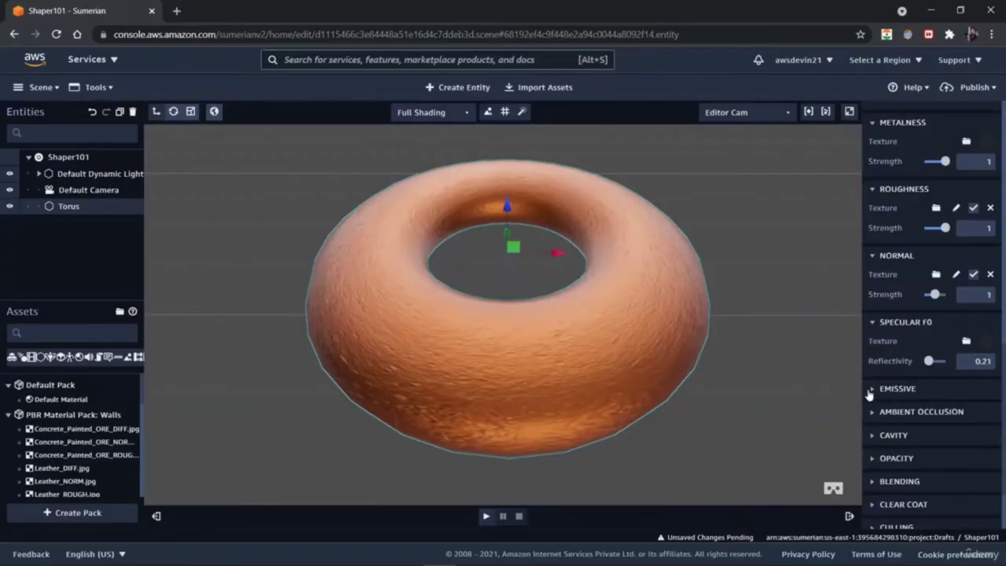
Set the torus material's emissive colour to near black.
click(873, 386)
click(966, 407)
click(826, 357)
mouse_move(826, 357)
mouse_down()
mouse_move(896, 364)
mouse_move(898, 409)
mouse_up()
click(933, 417)
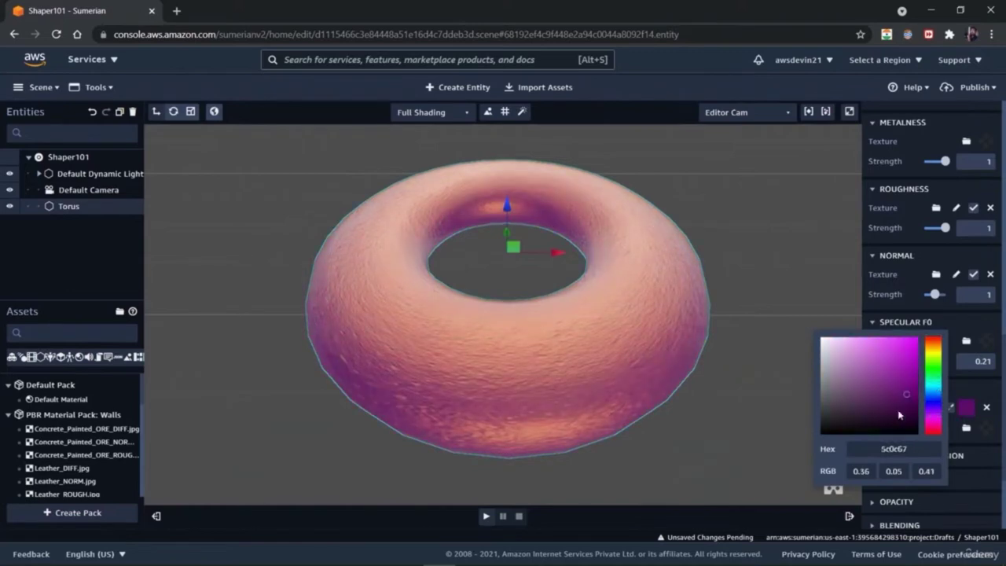
click(892, 423)
click(966, 407)
drag(826, 424, 915, 430)
click(879, 459)
Set Cavity Strength to 0.93 and enable Opacity, lowering it to 0.96.
click(878, 458)
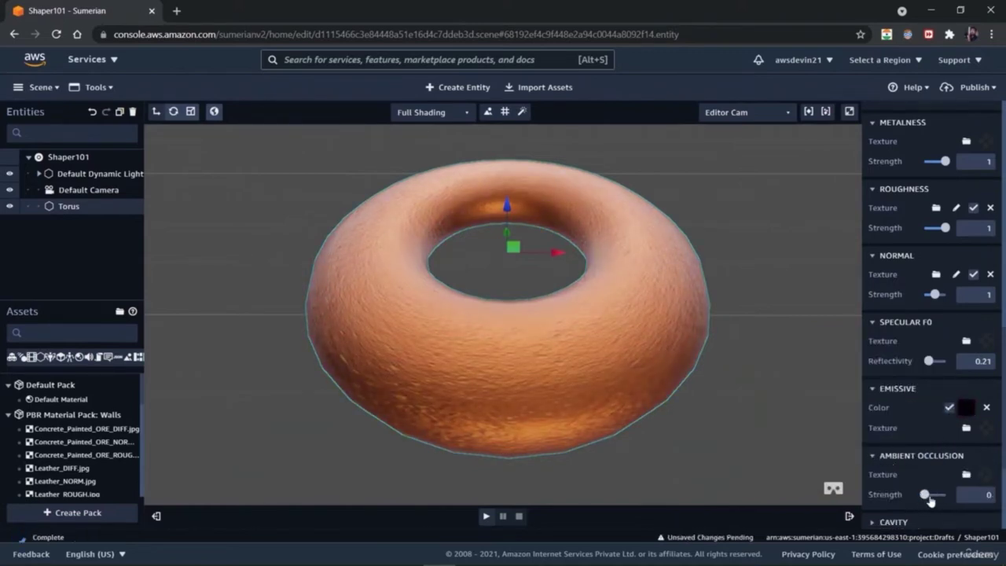
scroll(937, 454, down, 3)
click(874, 346)
drag(945, 380, 943, 380)
click(874, 407)
click(990, 426)
drag(945, 448, 932, 448)
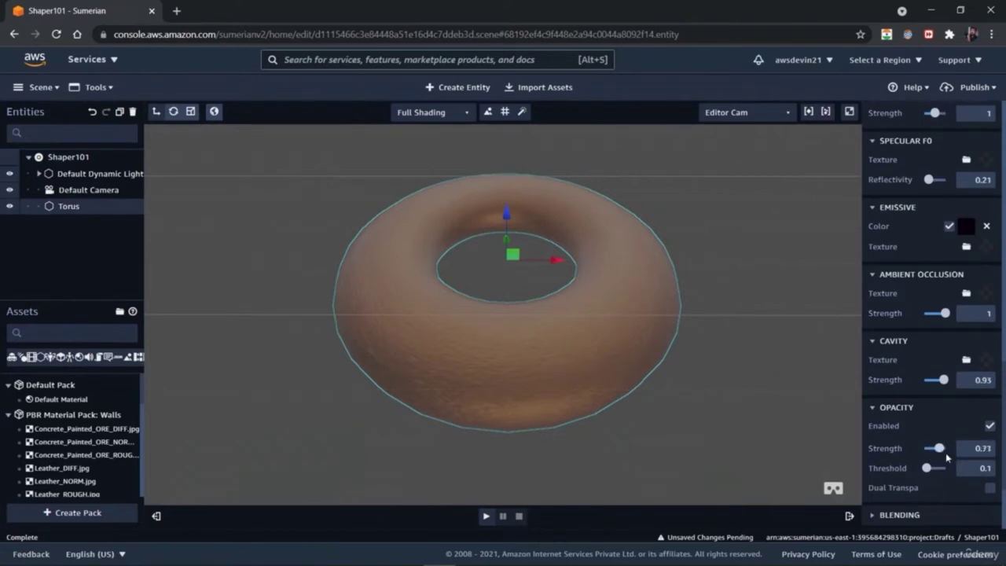
Keep Transparency blending and enable Clear Coat on the torus material.
scroll(873, 392, down, 3)
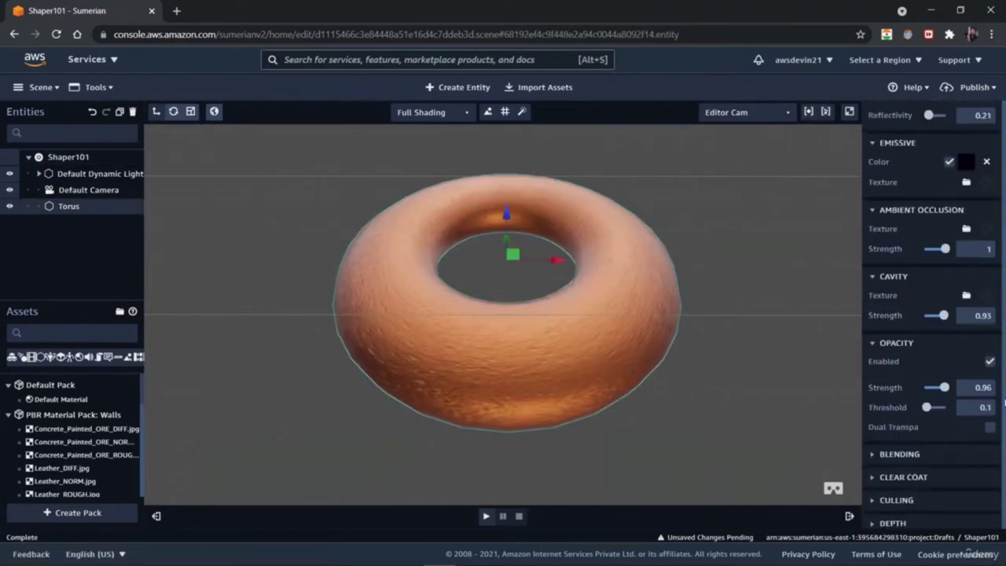
click(873, 389)
click(966, 406)
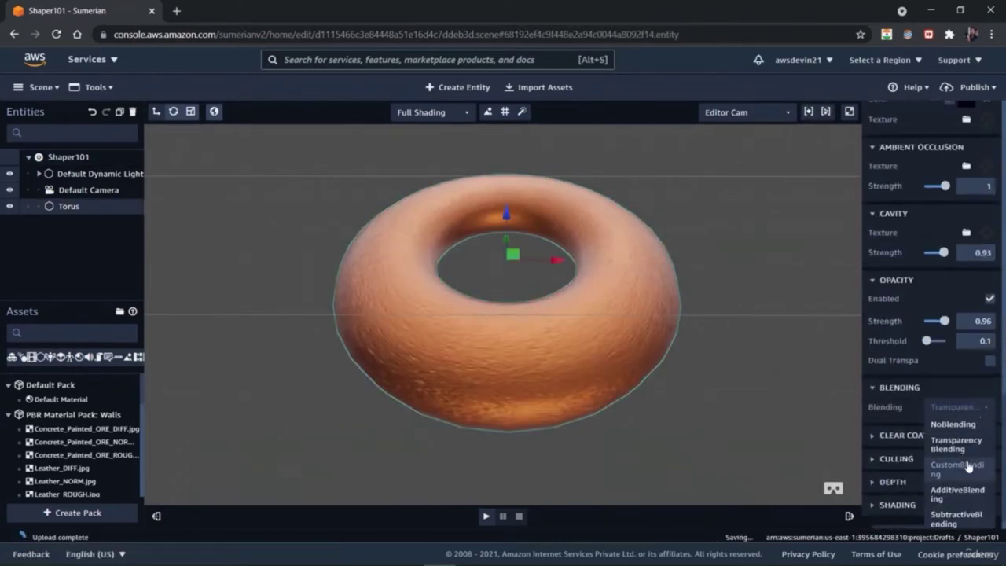
click(873, 436)
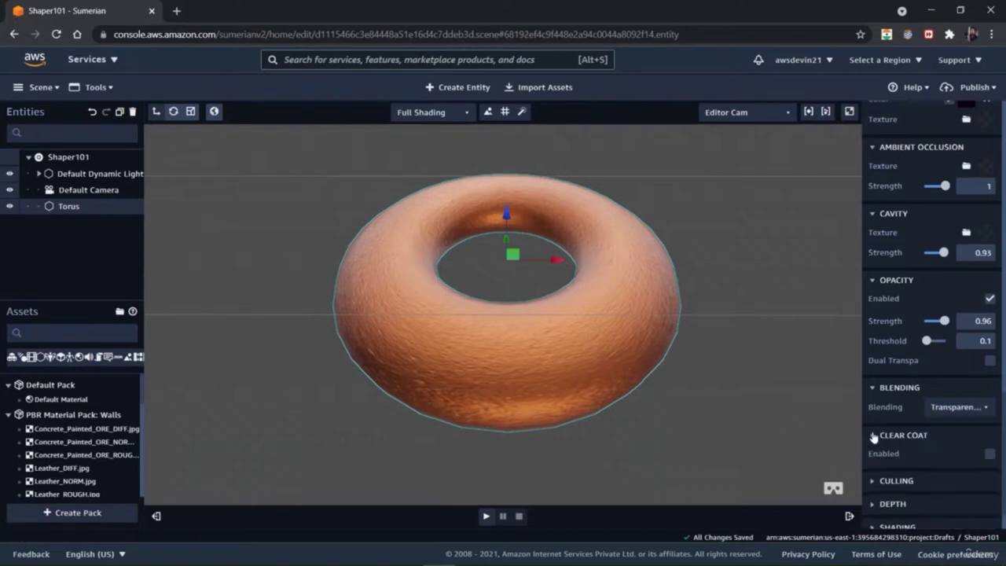
click(989, 456)
Reselect the torus and bring up its Cull Face options.
click(722, 411)
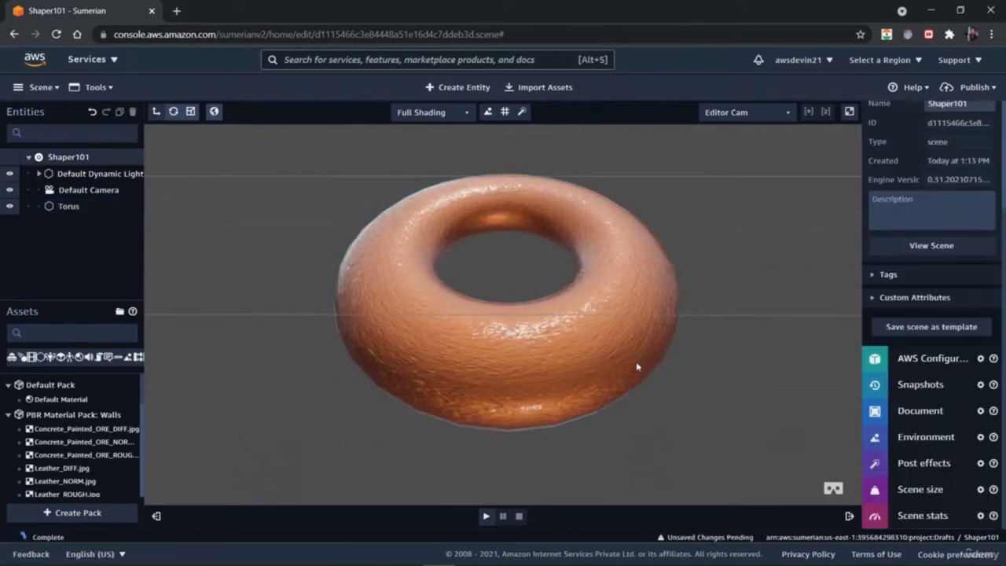
click(604, 334)
drag(1001, 371, 1004, 456)
click(959, 406)
Try Front and FrontAndBack culling, then restore Back culling with CCW front-face winding.
click(941, 424)
click(959, 407)
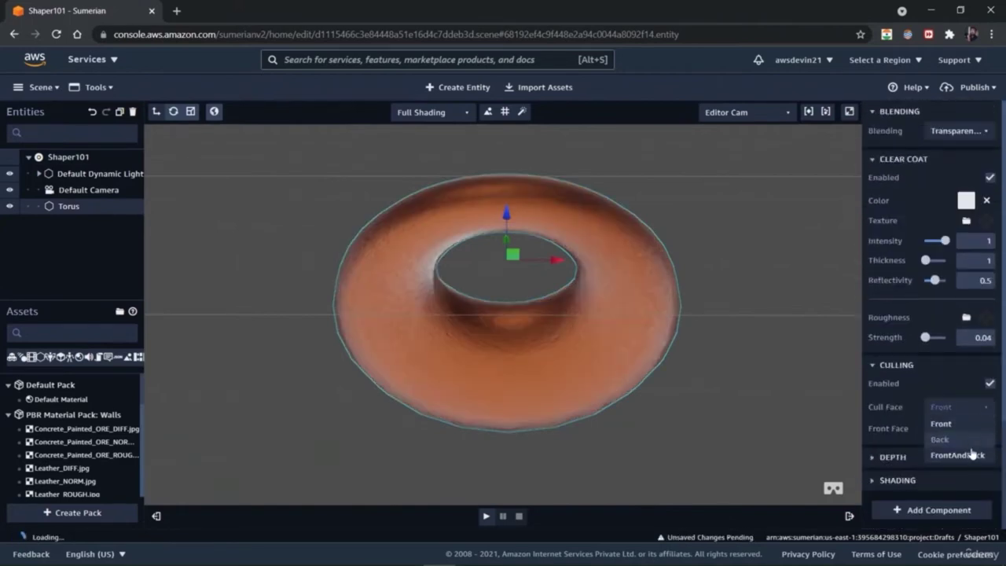
click(958, 455)
click(959, 406)
click(940, 439)
click(959, 429)
click(940, 460)
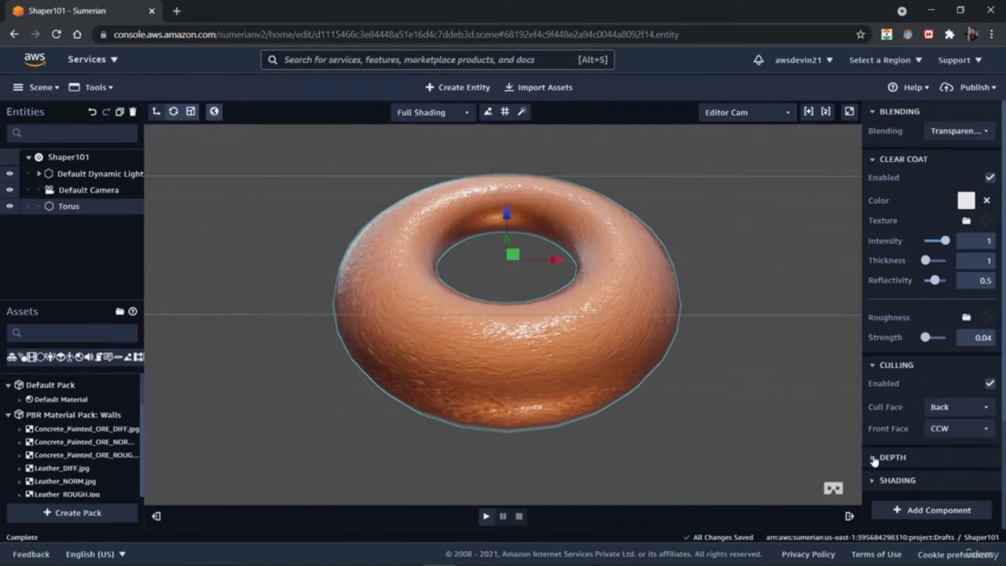
Switch the torus to flat shading in the Shading settings.
click(874, 459)
click(875, 459)
click(875, 481)
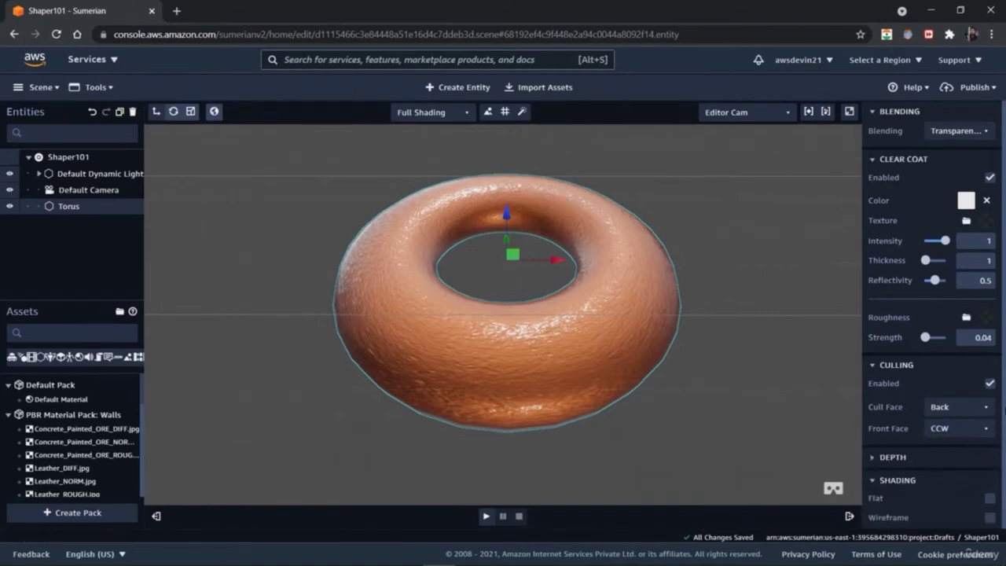
scroll(928, 354, up, 5)
scroll(927, 353, down, 6)
click(991, 418)
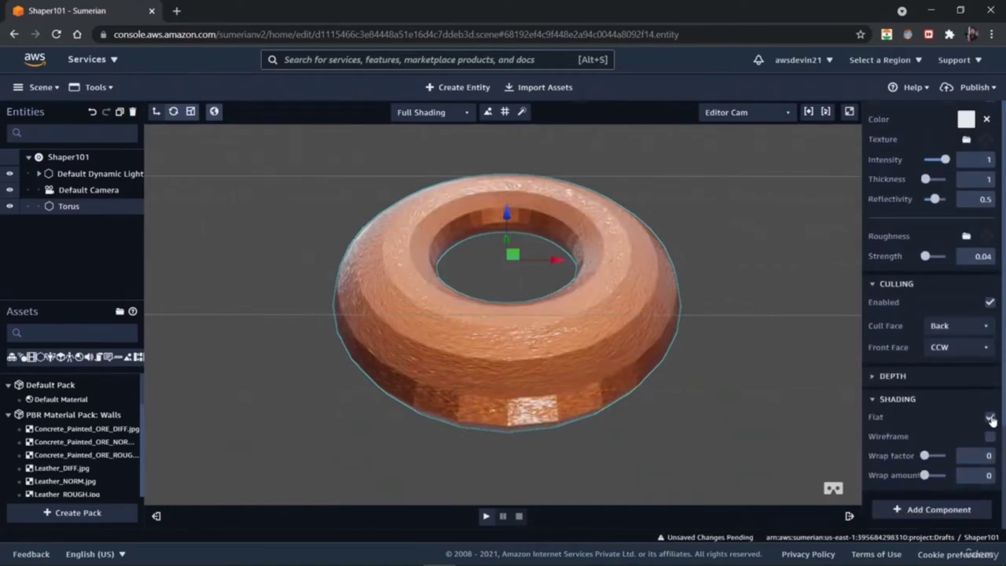
Reselect the torus and render it as a wireframe.
click(793, 413)
click(614, 352)
scroll(1004, 335, up, 5)
scroll(1004, 334, up, 5)
scroll(1004, 442, down, 10)
click(990, 436)
Reselect the torus and turn wireframe rendering back off.
click(771, 398)
click(541, 395)
scroll(1004, 353, up, 5)
scroll(1003, 354, down, 5)
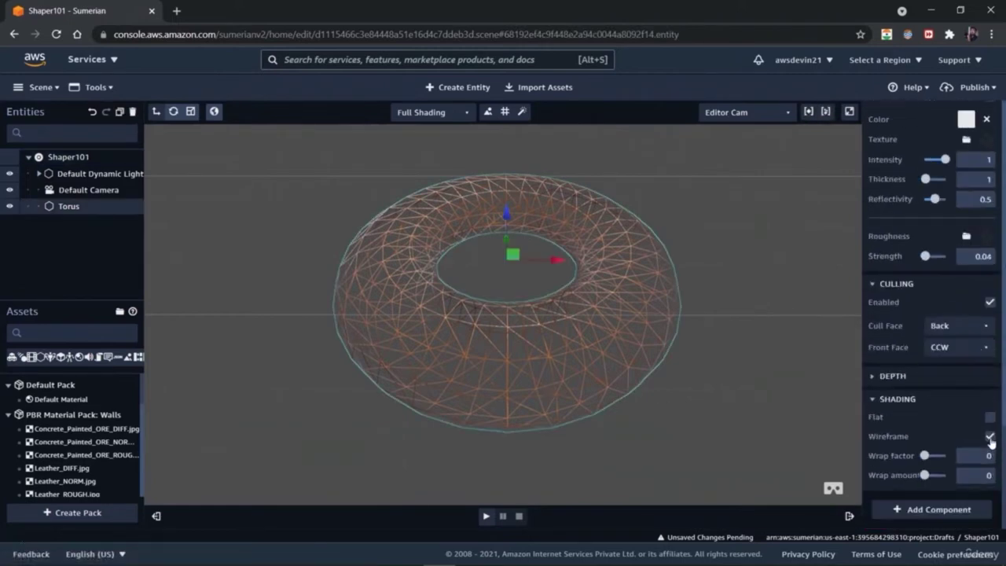
click(991, 439)
Move the torus lower and closer to the camera with the gizmo.
mouse_move(556, 260)
mouse_down()
mouse_move(490, 317)
mouse_move(618, 334)
mouse_move(535, 252)
mouse_move(514, 214)
mouse_up()
drag(509, 250, 564, 369)
click(697, 337)
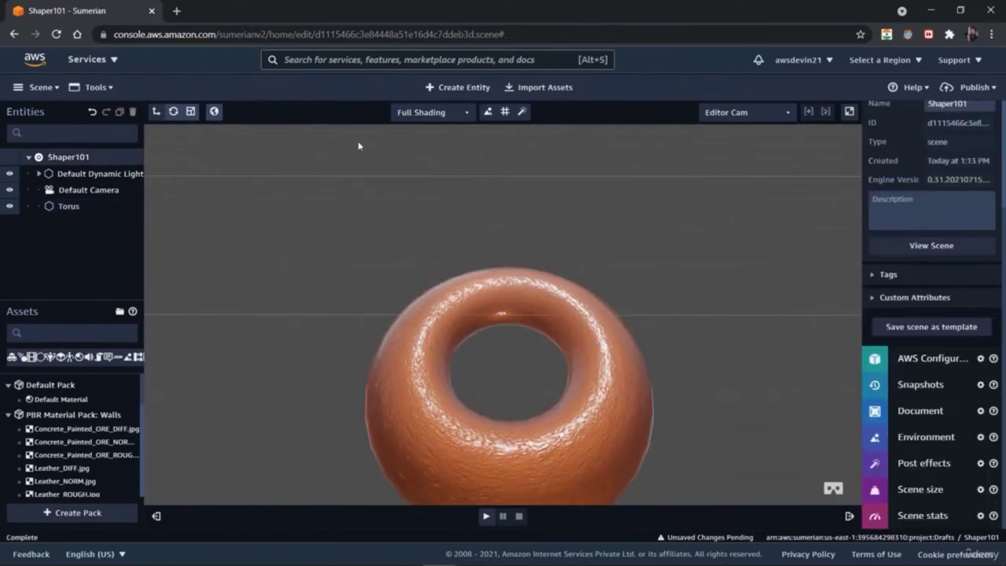
click(459, 87)
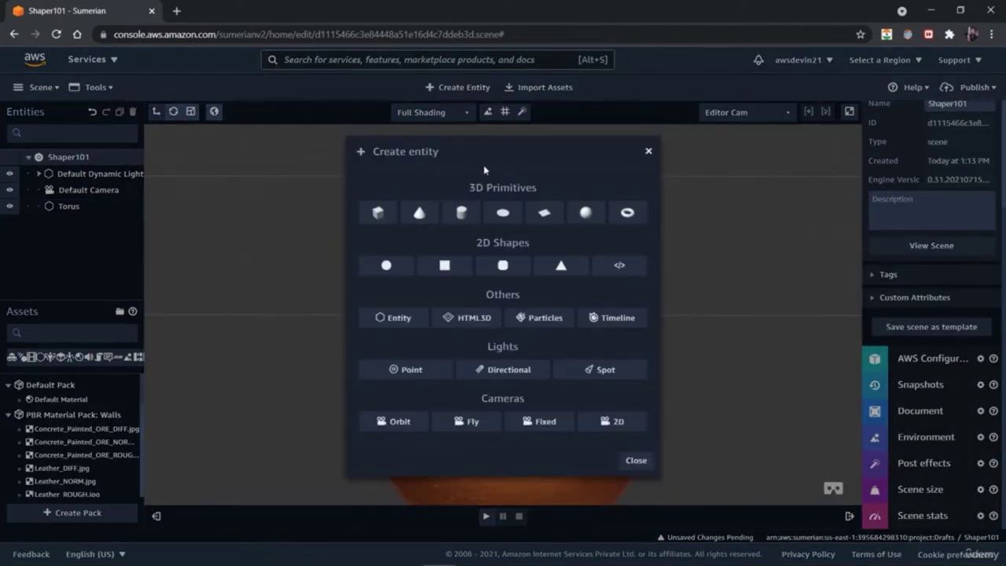
Add a cylinder, rotate it 90° and position it over the torus centre.
click(463, 214)
drag(535, 291, 554, 208)
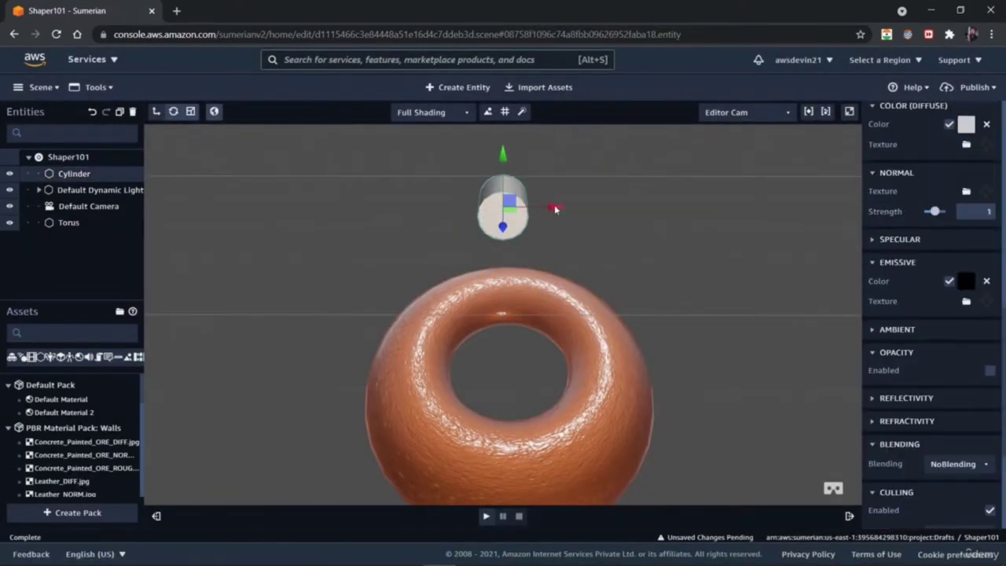
drag(552, 214, 419, 214)
scroll(908, 317, down, 3)
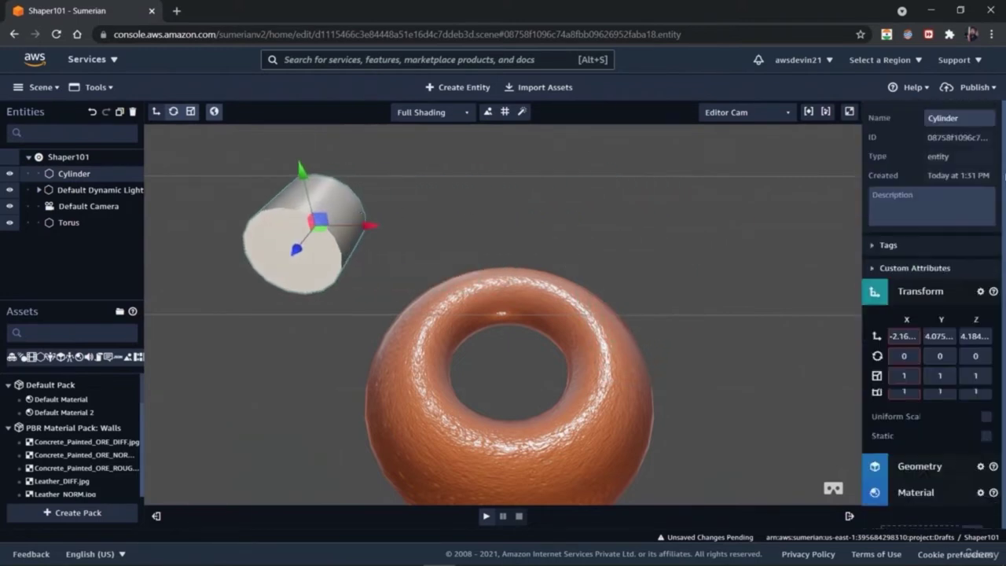
text(90)
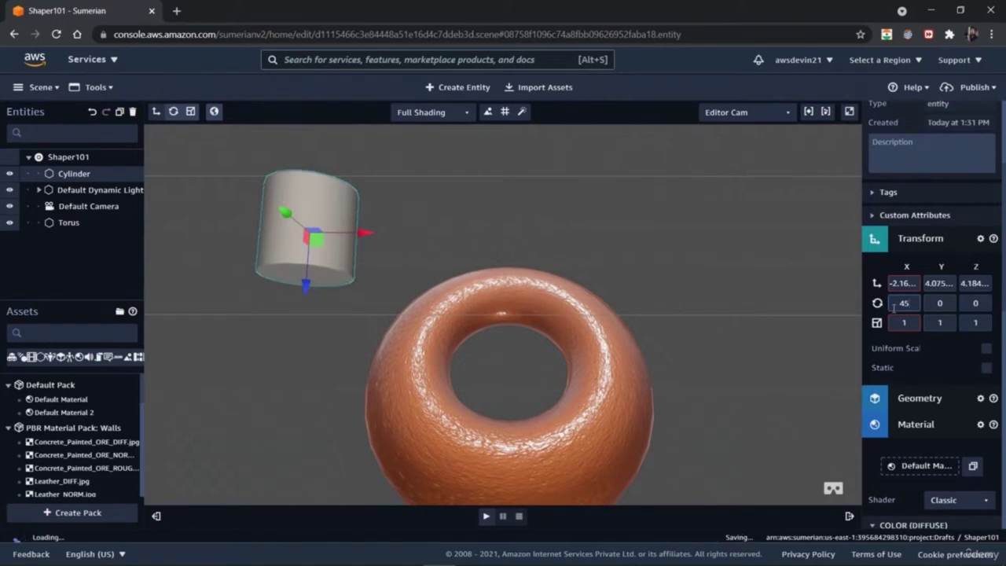
click(985, 303)
drag(353, 233, 528, 235)
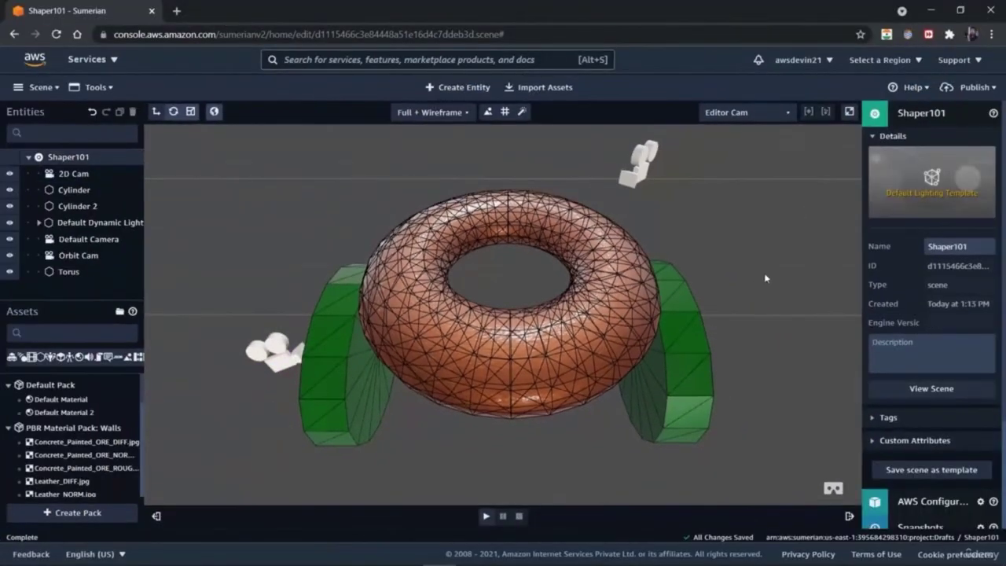
click(450, 88)
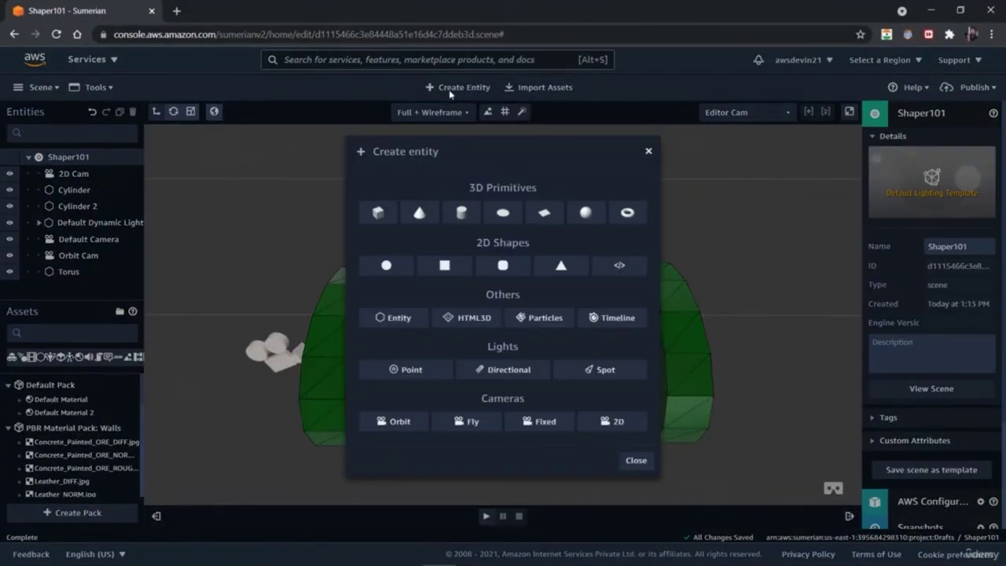
Add a spot light, then move and rotate it to aim at the torus.
click(588, 369)
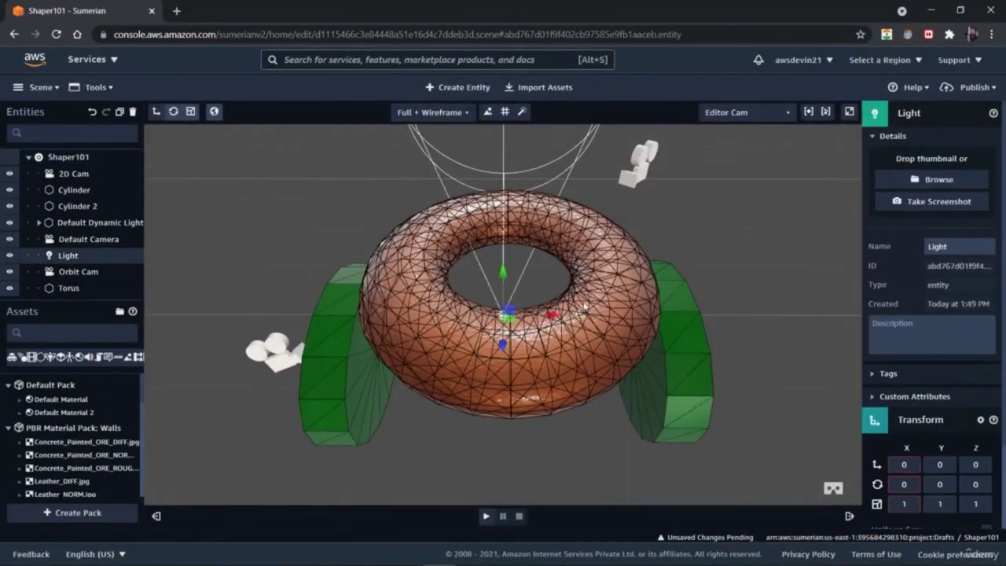
drag(504, 221, 722, 453)
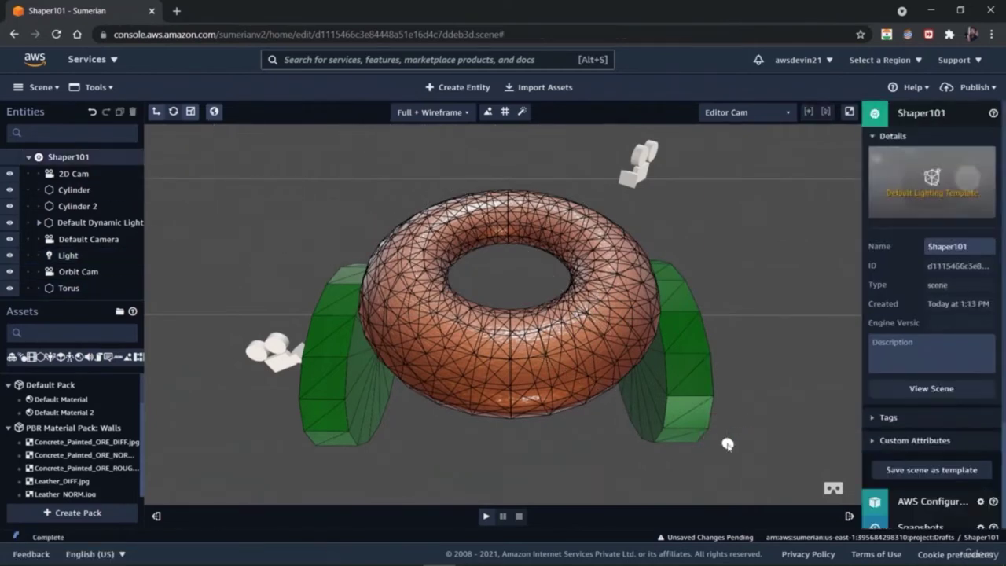
drag(721, 462, 846, 391)
click(155, 111)
drag(807, 313, 764, 303)
Add a second light, Light 2, at the scene origin.
scroll(944, 482, down, 2)
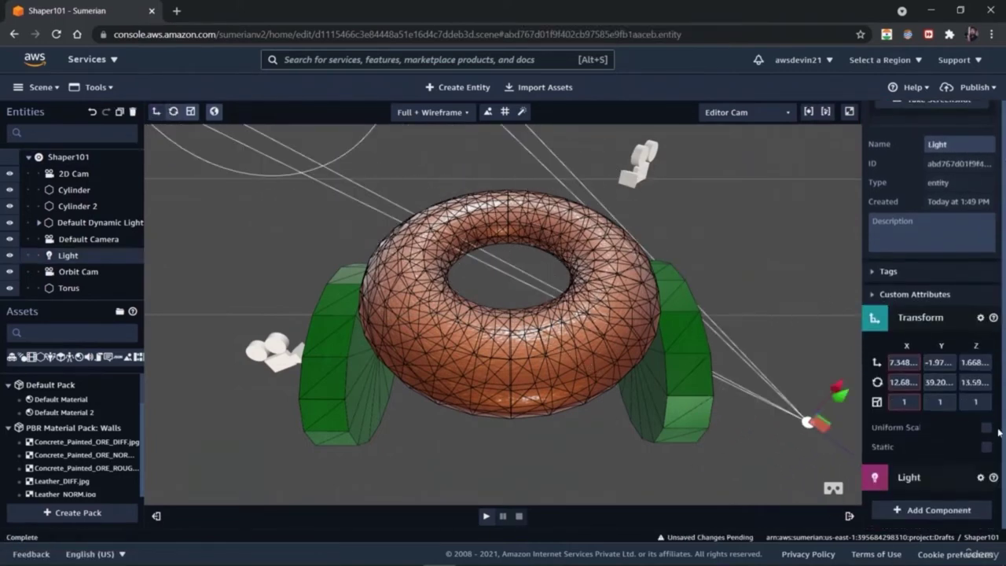
right_click(943, 482)
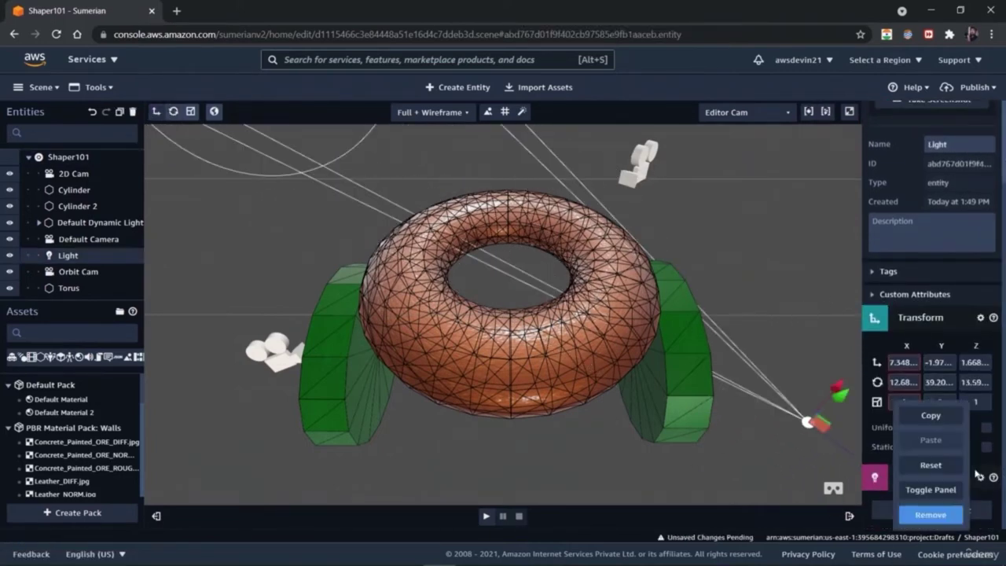
click(790, 313)
click(452, 89)
click(465, 371)
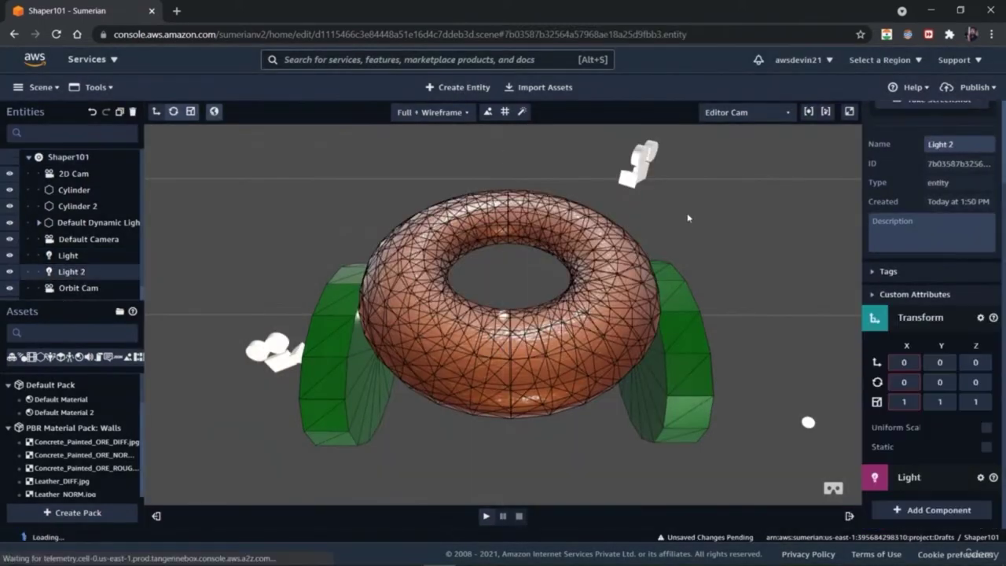
Raise Light 2, switch the viewport to full shading and reselect Light 2.
mouse_move(503, 271)
mouse_down()
mouse_move(503, 157)
mouse_move(506, 379)
mouse_up()
click(464, 112)
click(446, 136)
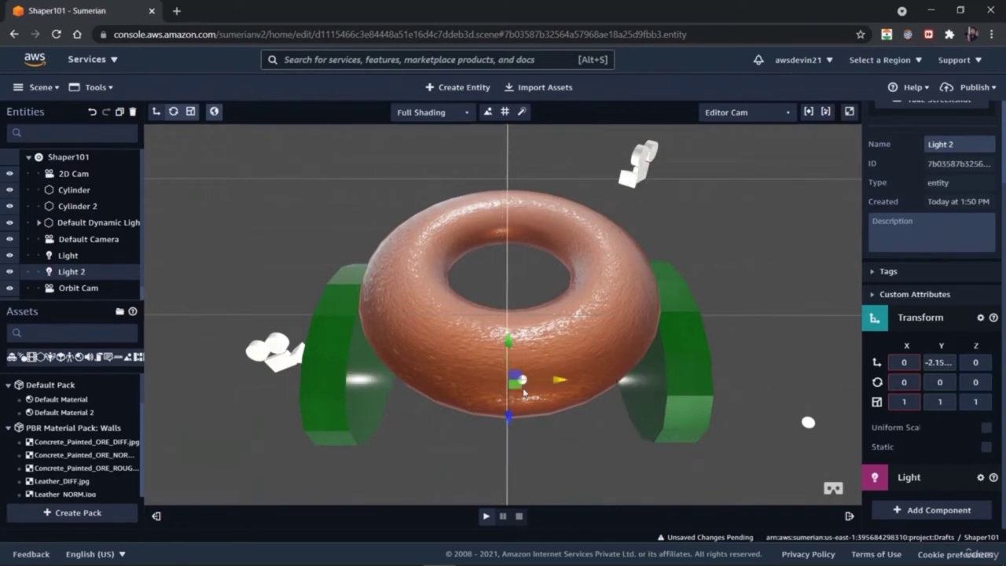
click(576, 386)
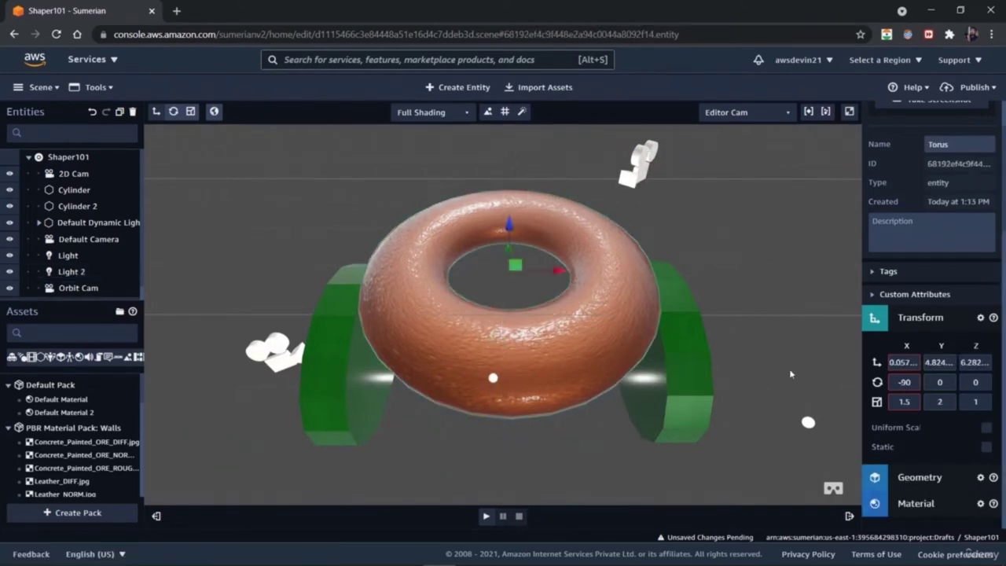
click(69, 271)
right_click(69, 271)
key(Escape)
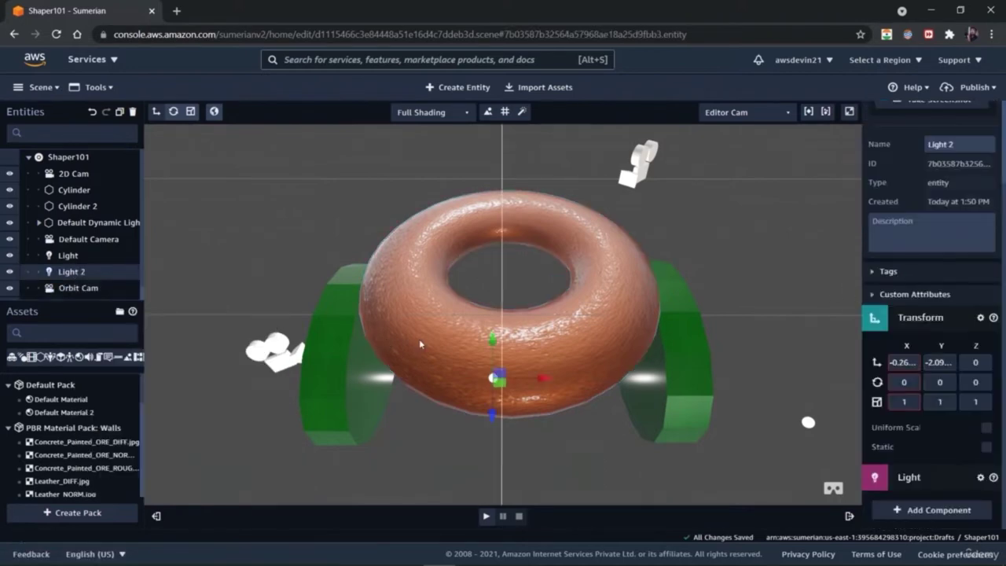
Set Light 2 intensity to 5.62 and specular to 10, making it directional.
scroll(918, 488, down, 2)
drag(936, 439, 945, 459)
click(961, 394)
click(951, 427)
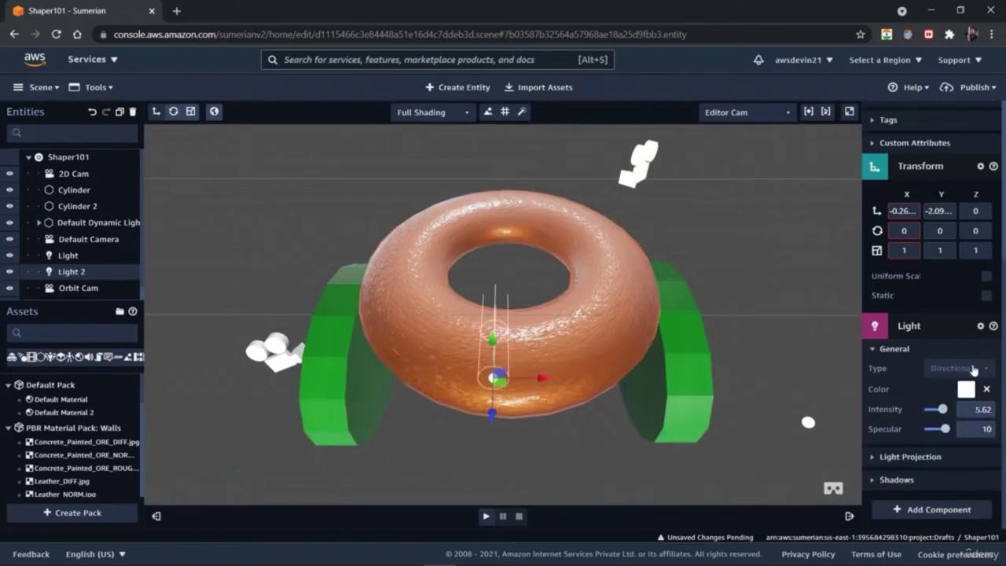
click(973, 368)
click(947, 413)
click(966, 313)
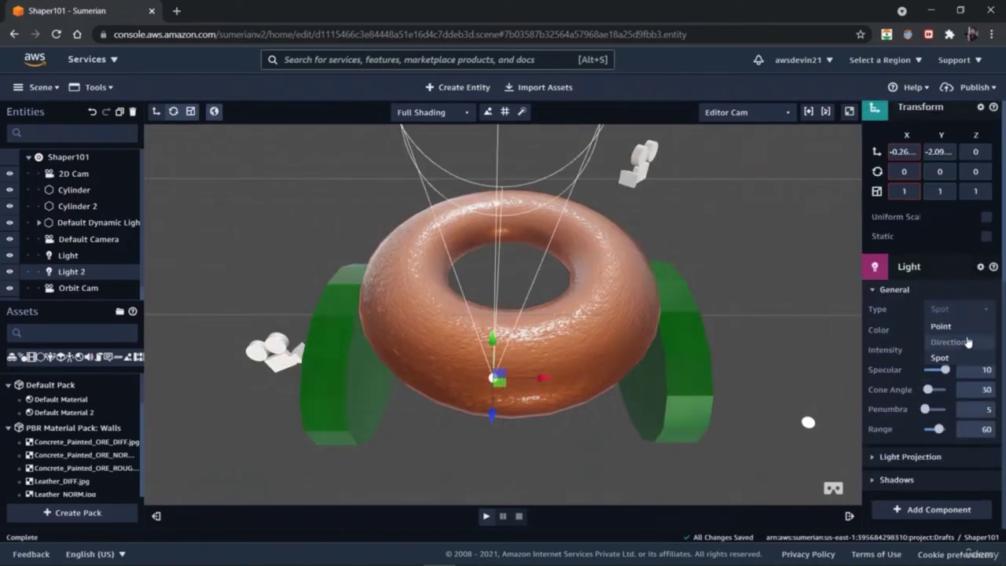
click(965, 326)
click(972, 395)
click(951, 427)
Make the first light a point light and move it onto the torus top.
click(791, 359)
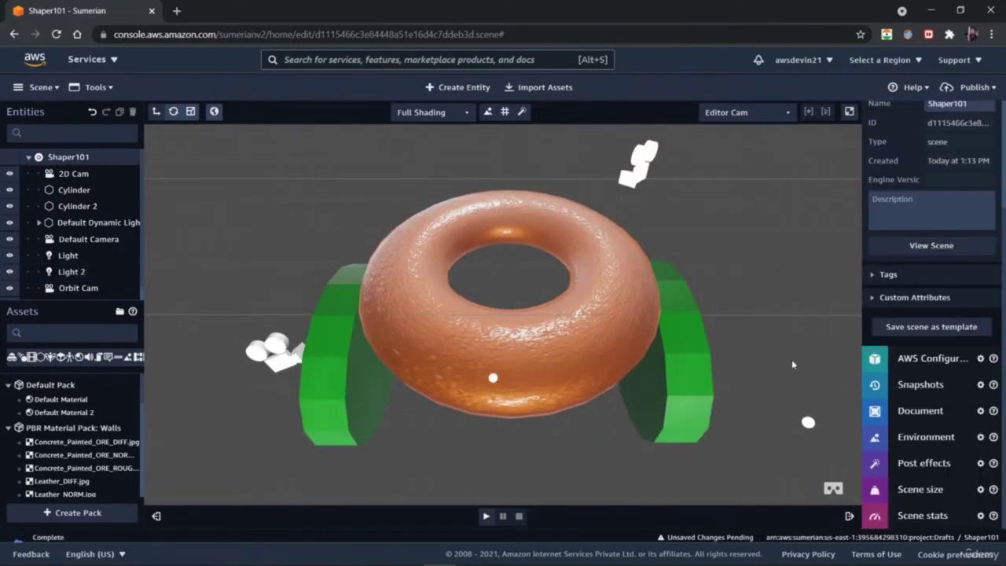
click(808, 422)
drag(799, 411, 747, 441)
click(959, 309)
click(961, 327)
drag(802, 493, 525, 240)
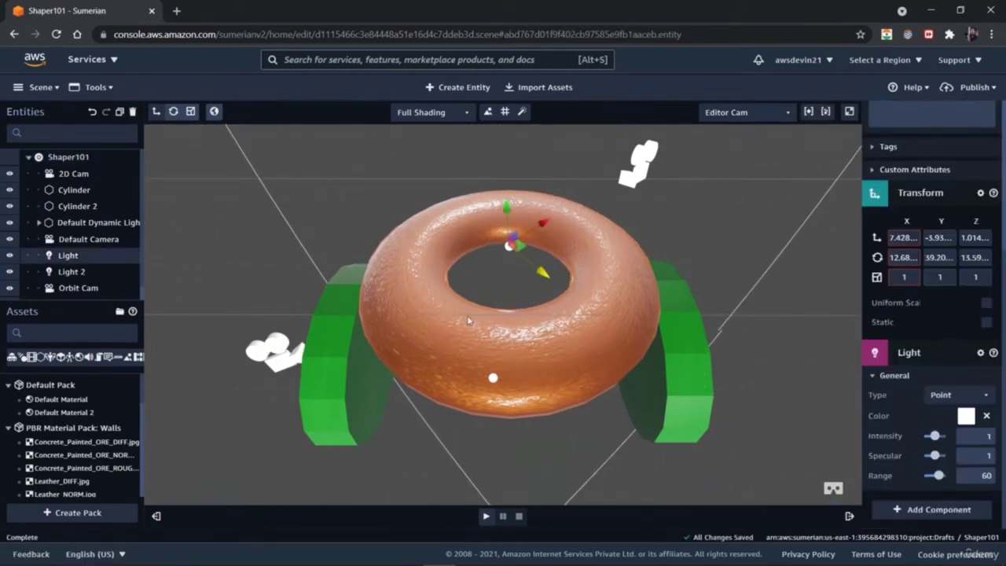
Move the light to the torus's lower front and change its colour to teal.
click(511, 214)
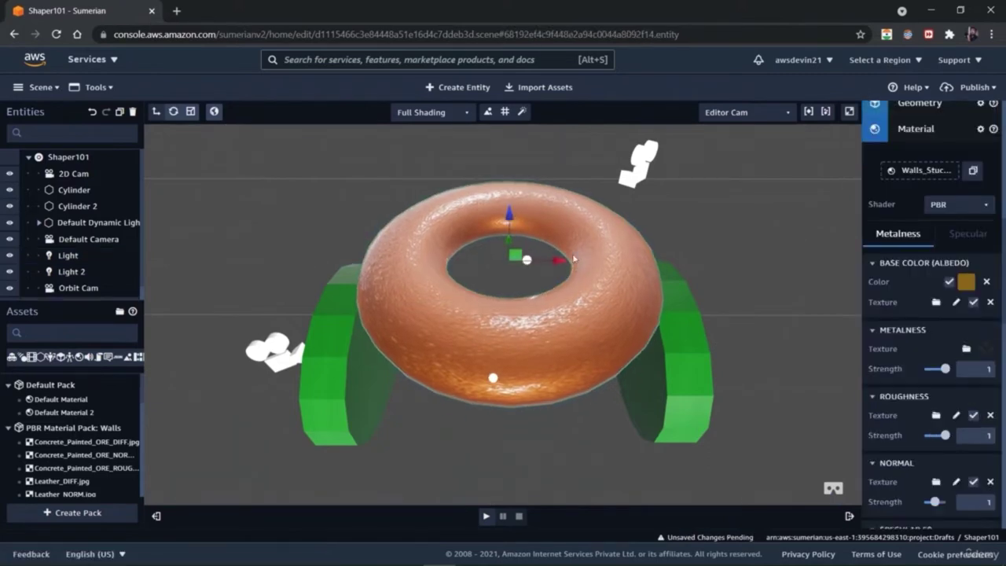
click(525, 236)
drag(534, 236, 545, 354)
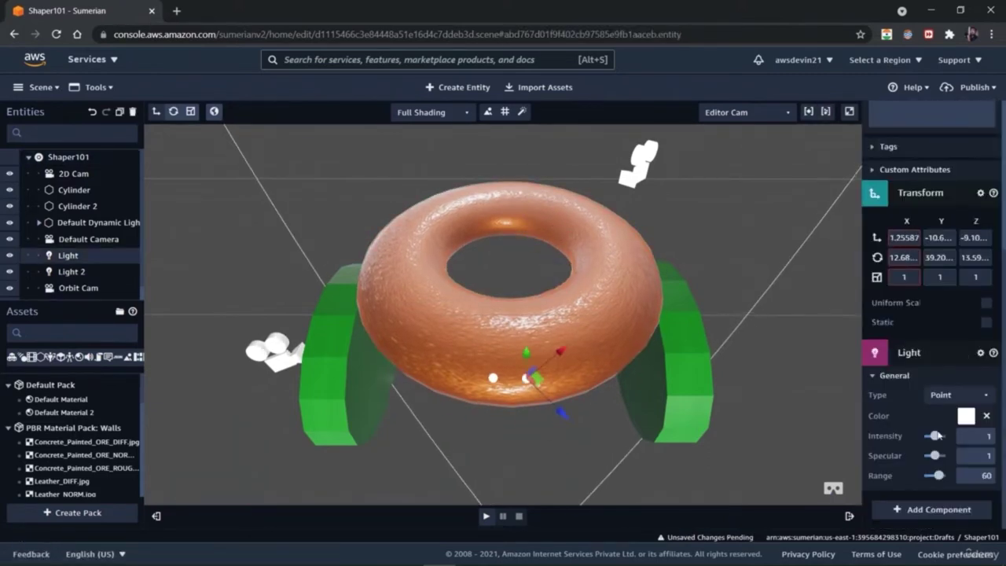
click(966, 415)
click(898, 386)
click(933, 393)
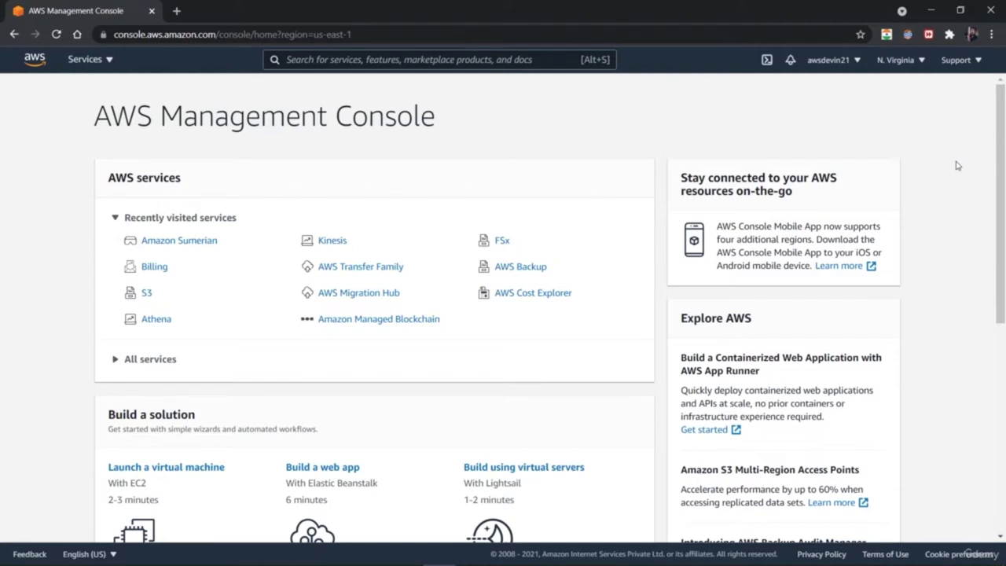
Go to Amazon Sumerian from the AWS Services list.
click(87, 60)
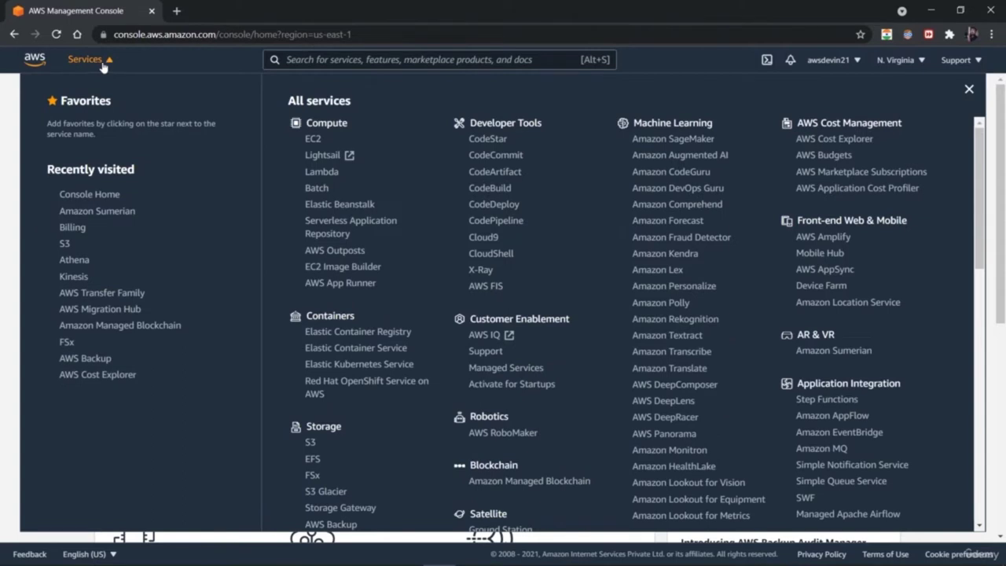
click(836, 355)
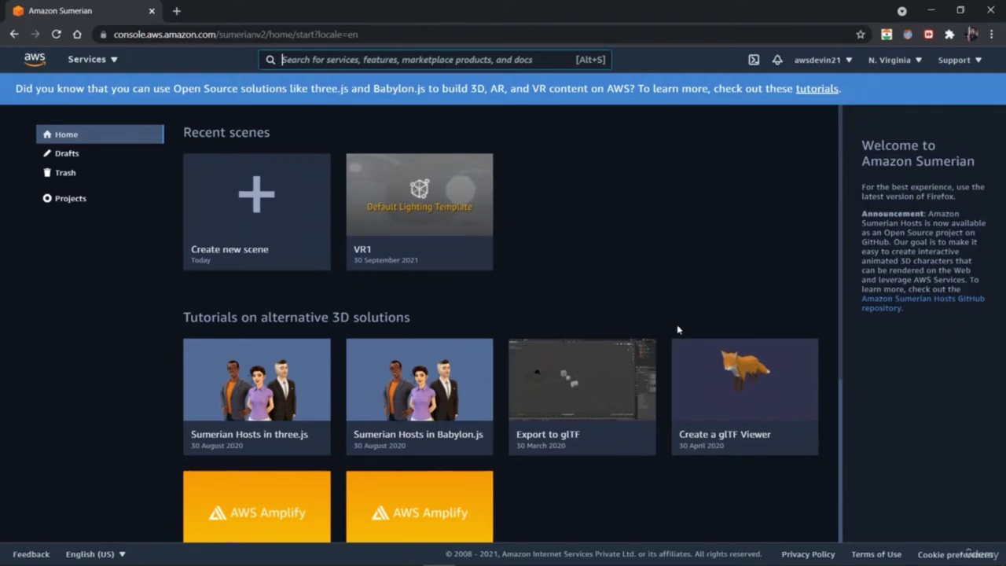
scroll(679, 329, down, 1)
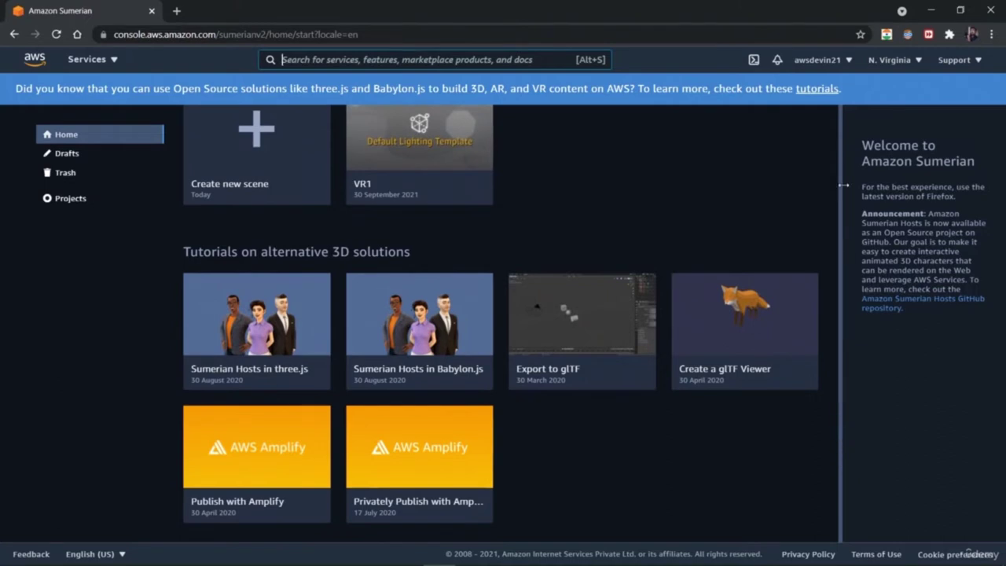
scroll(843, 147, up, 1)
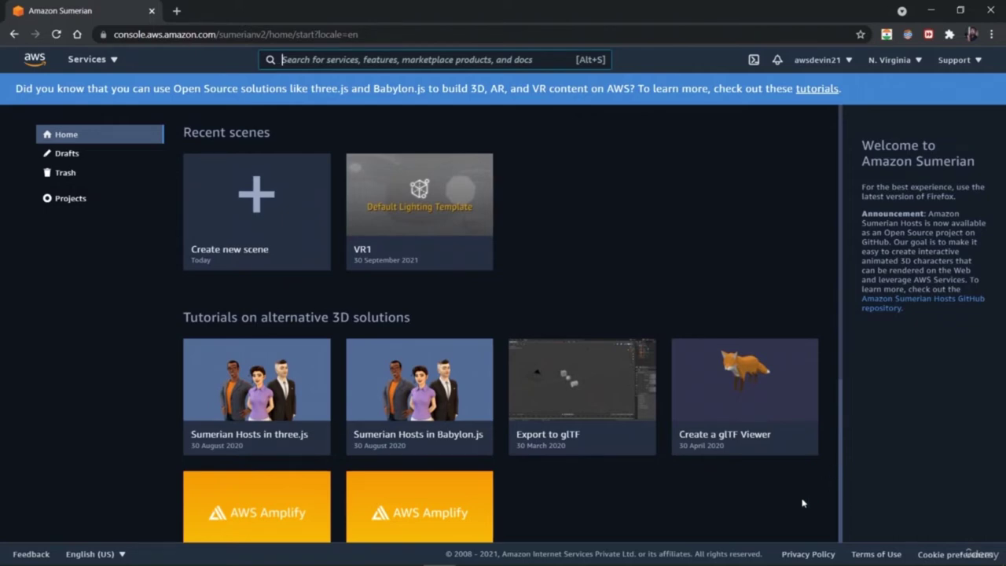
scroll(798, 503, down, 3)
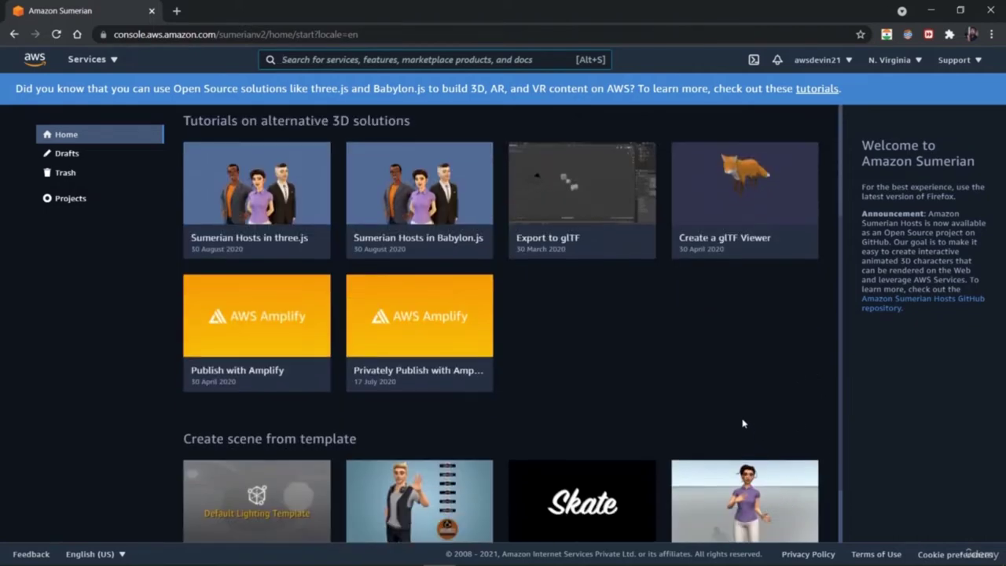
scroll(585, 378, down, 3)
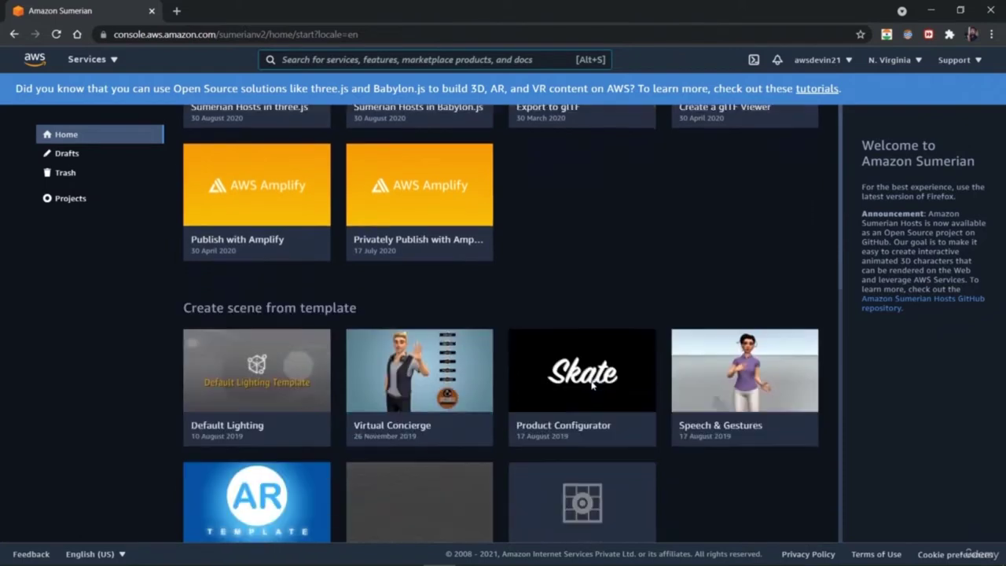
scroll(592, 387, up, 2)
scroll(592, 387, down, 2)
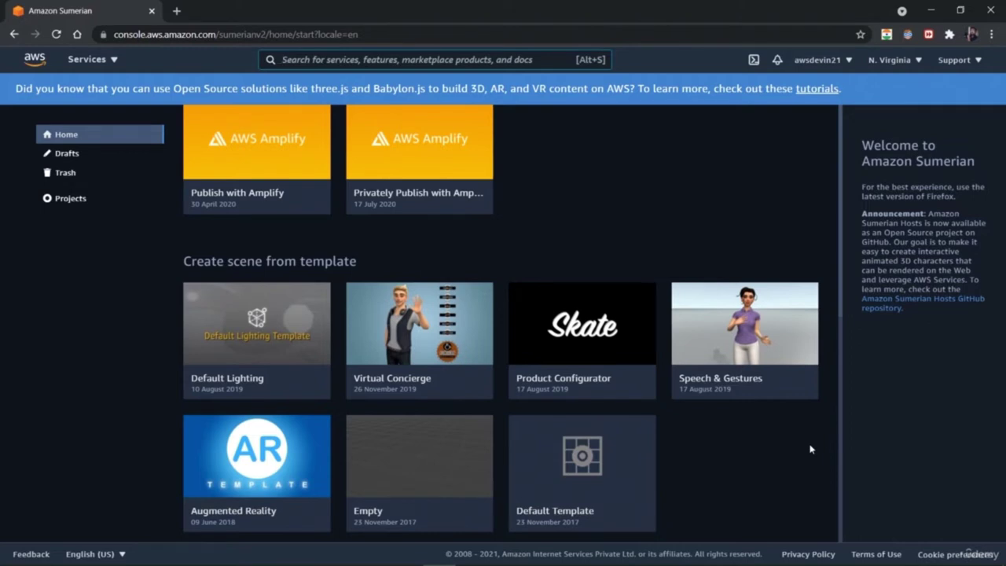
scroll(824, 259, up, 1)
scroll(821, 248, down, 1)
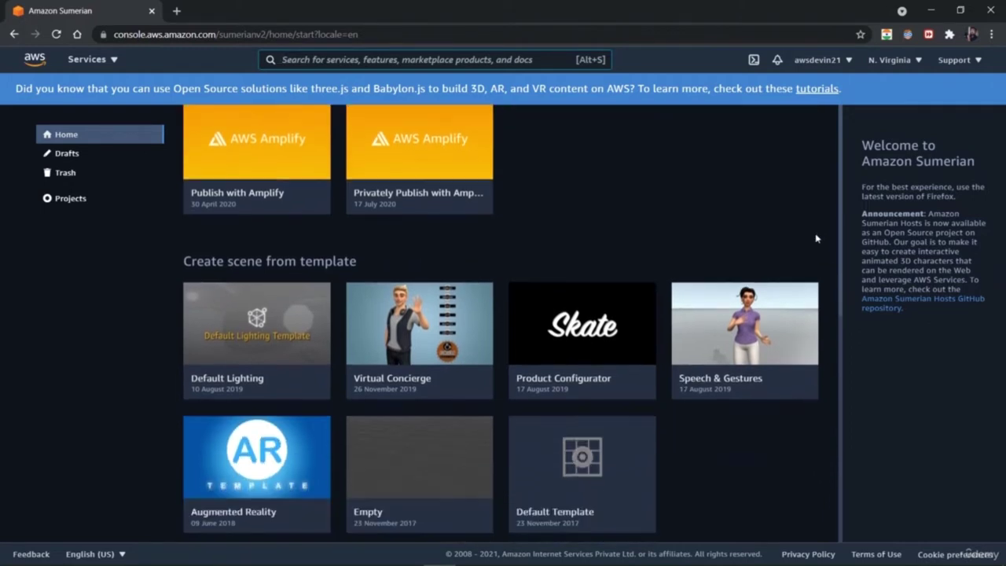
scroll(819, 231, up, 2)
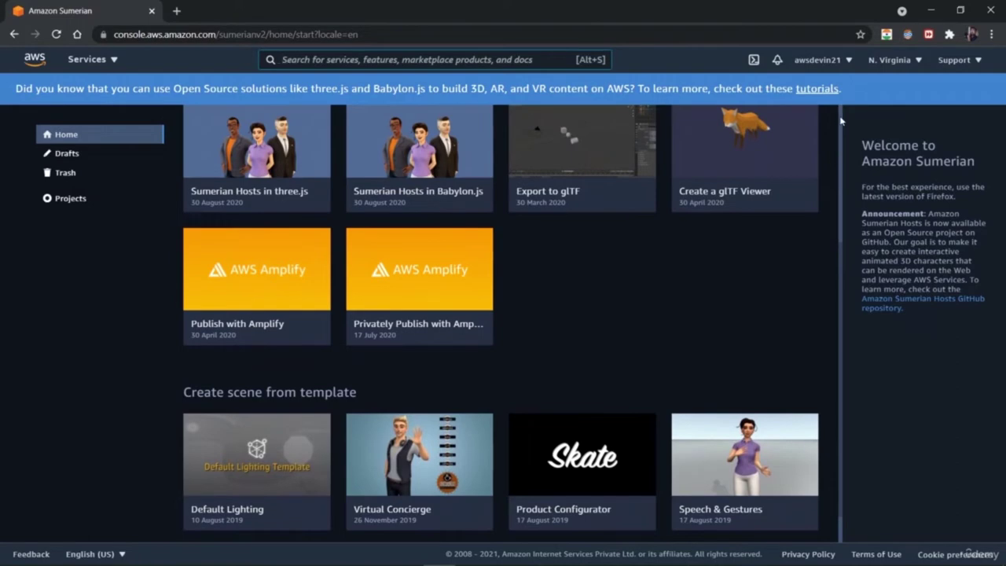
scroll(841, 120, up, 3)
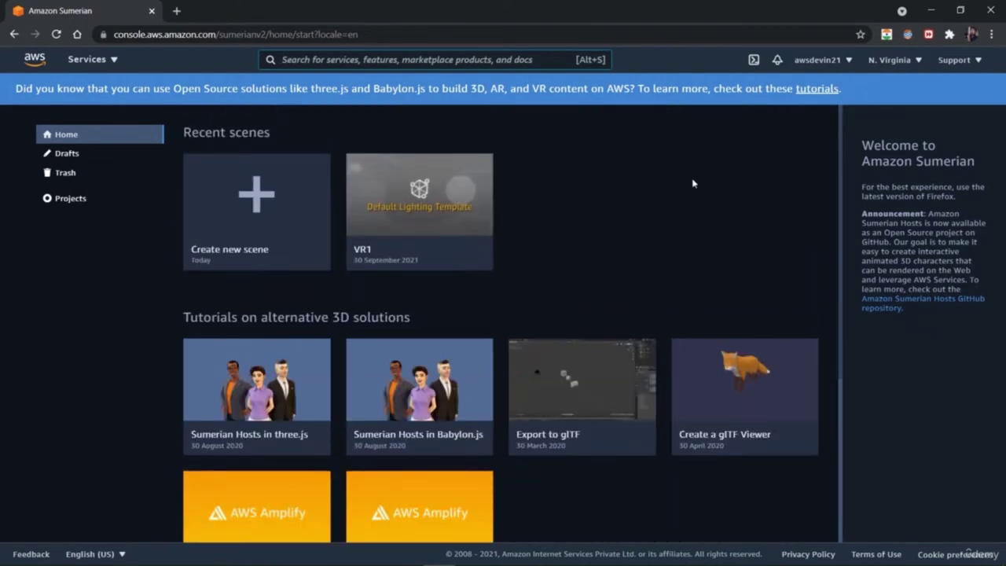
right_click(114, 206)
click(132, 211)
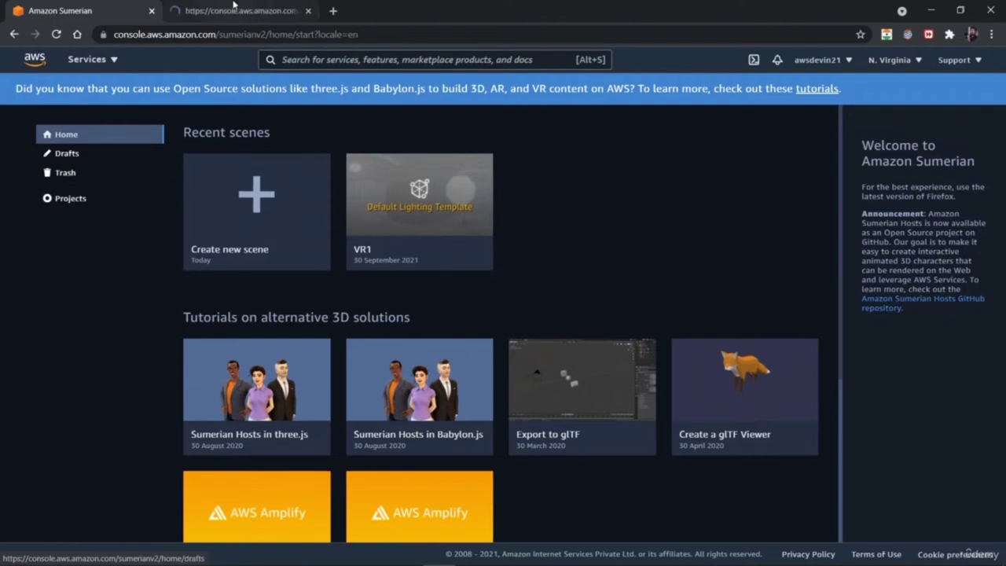
click(234, 10)
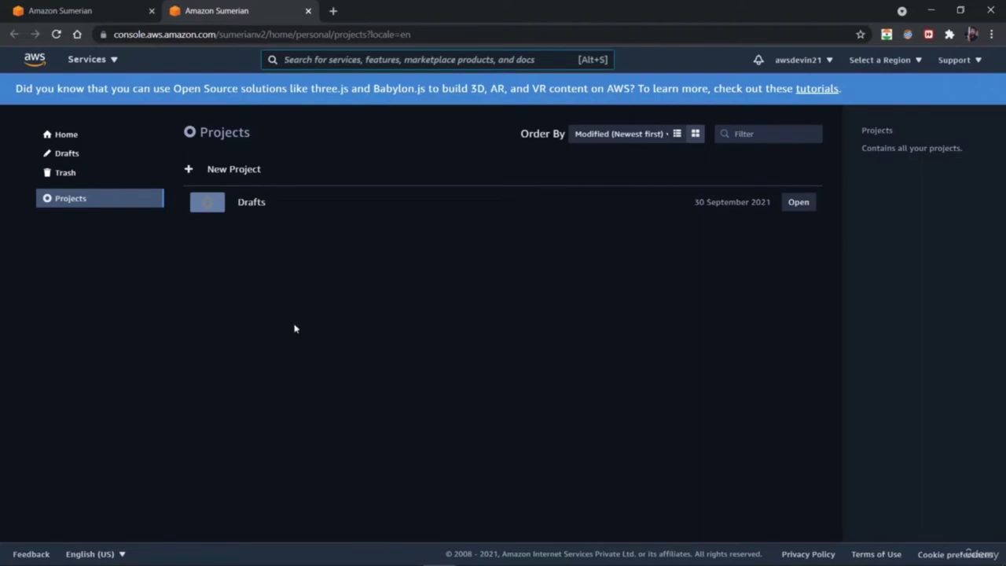
click(73, 153)
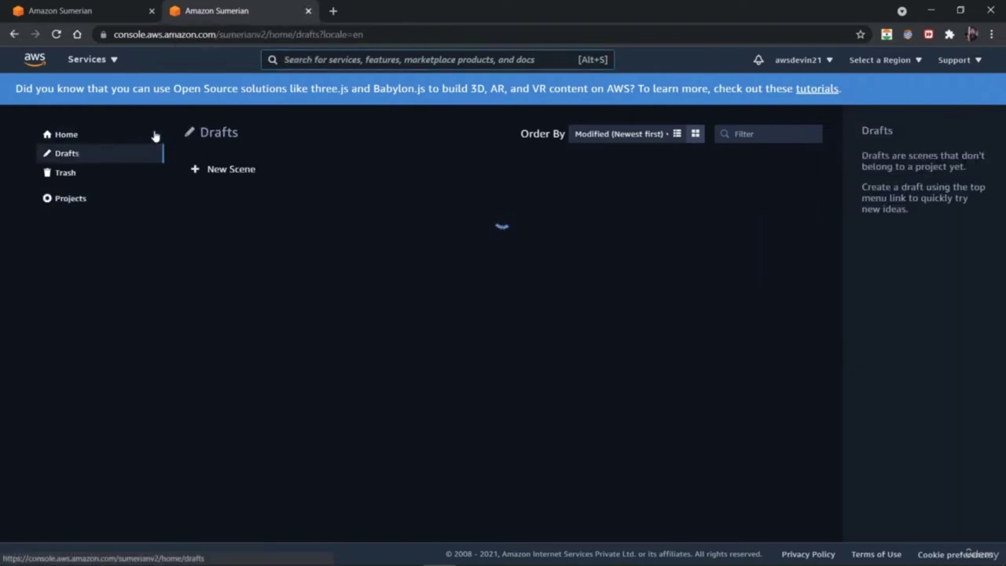
click(307, 11)
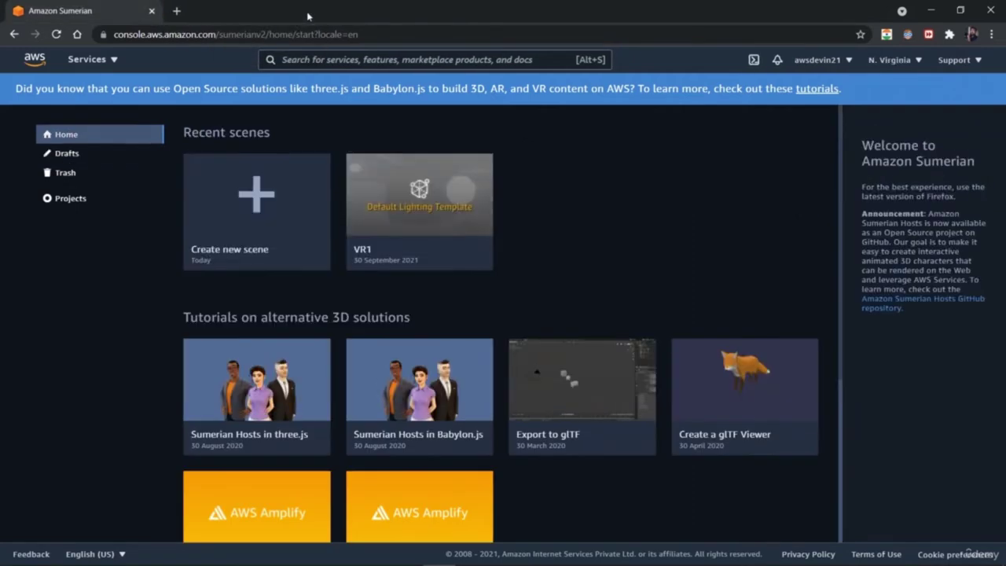
click(257, 213)
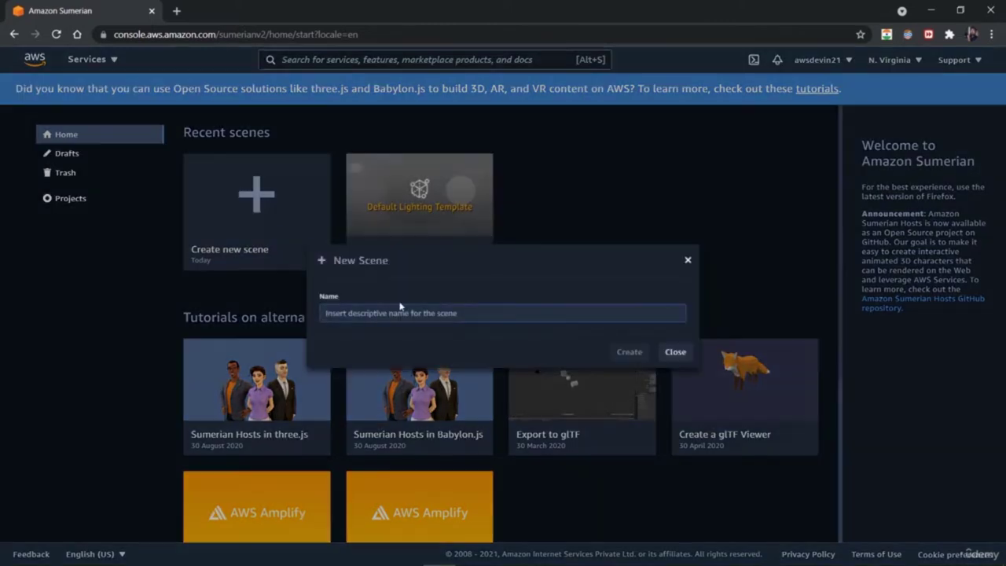
Name the new scene 'Shaper101' and create it.
text(Shaper)
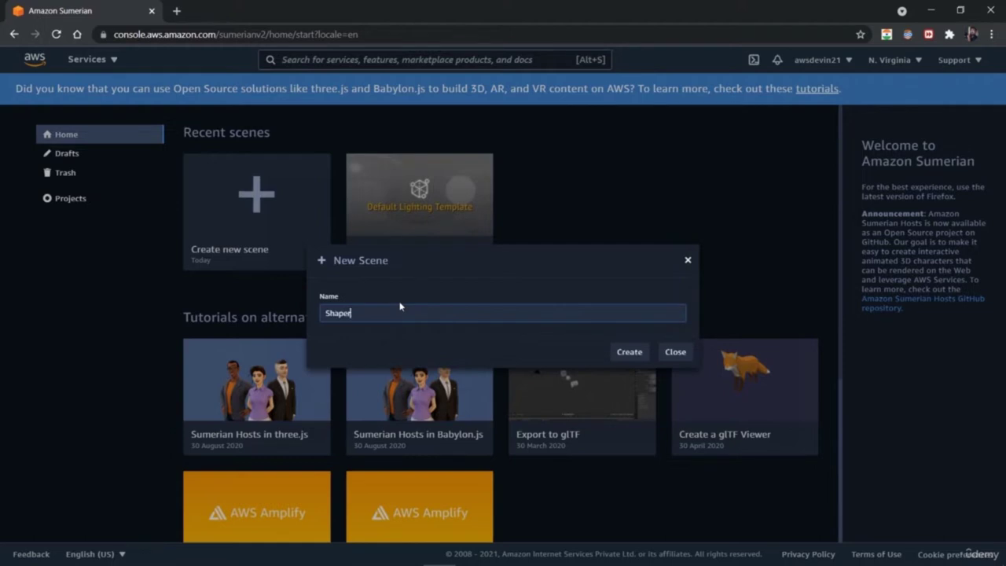
text(101)
click(630, 353)
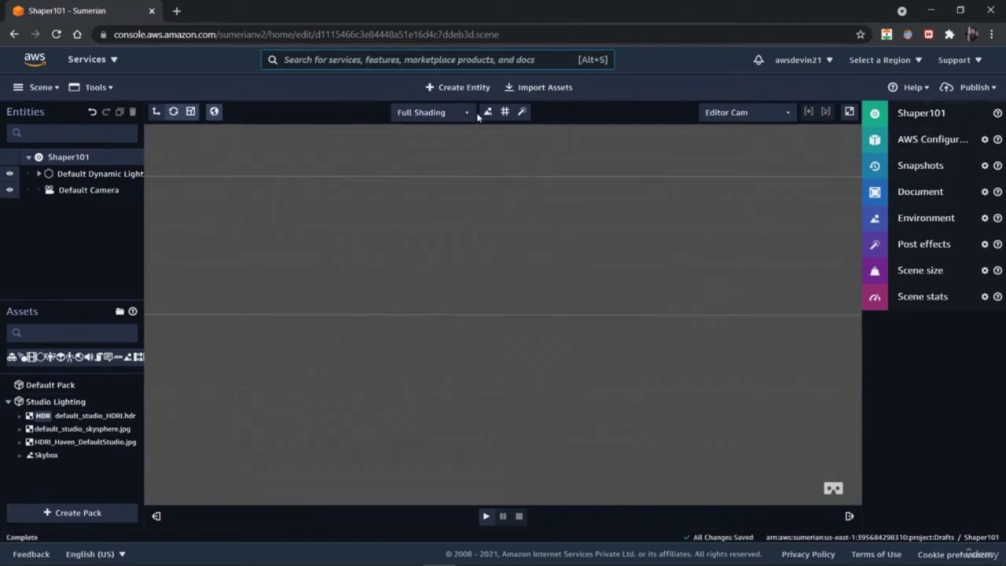
Add a torus primitive, raise it and bring it closer to the camera.
click(463, 87)
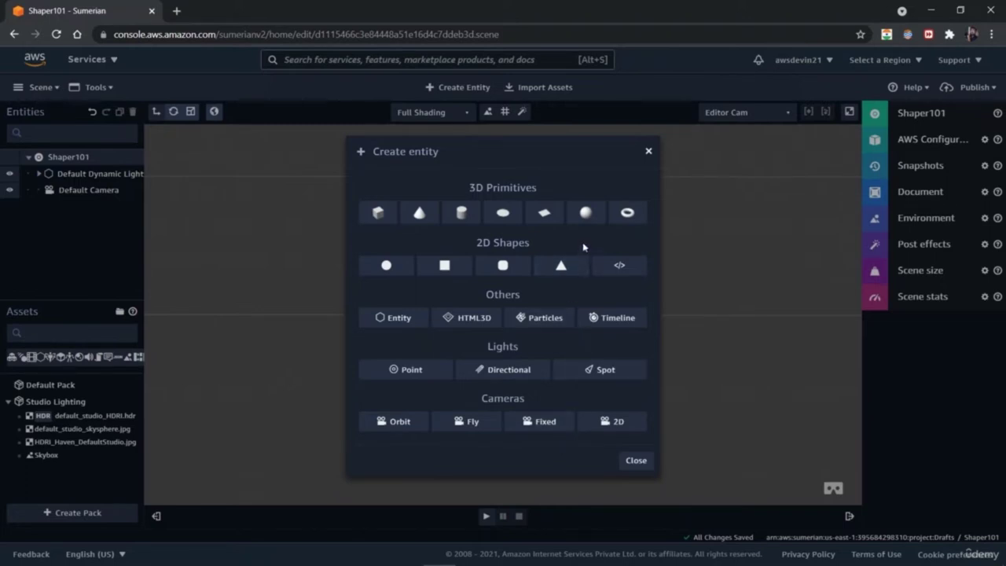
click(628, 214)
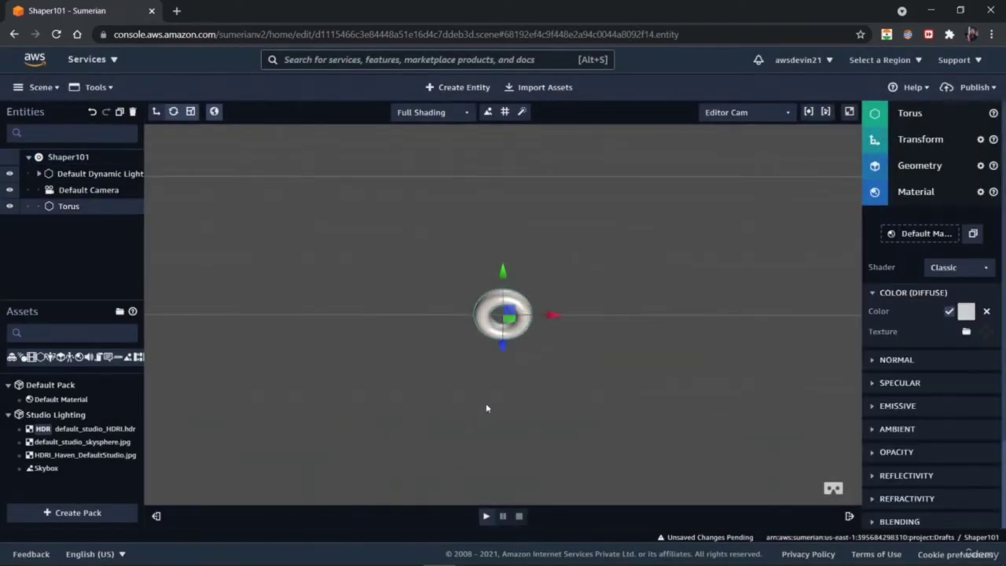
click(576, 360)
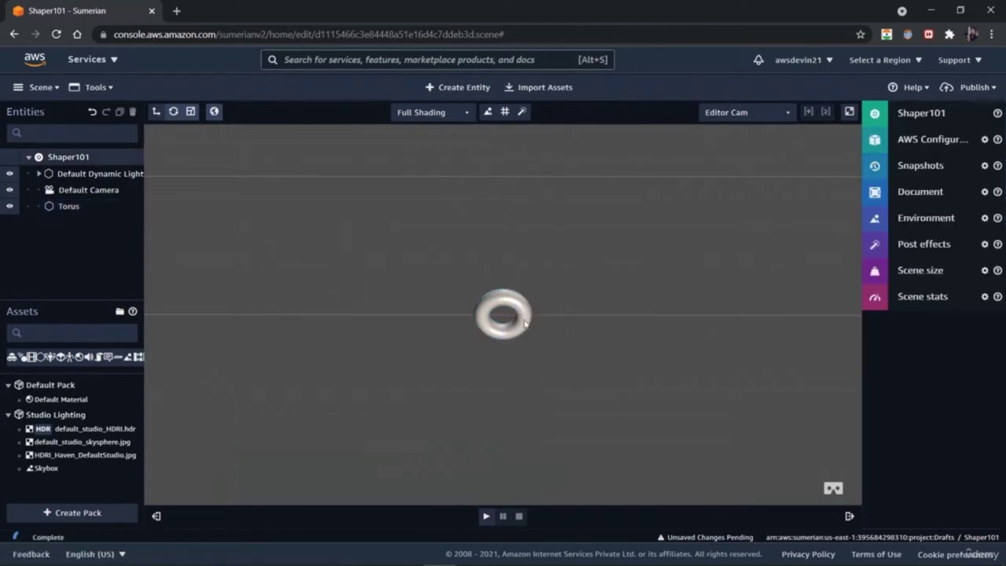
click(503, 314)
drag(504, 272, 509, 419)
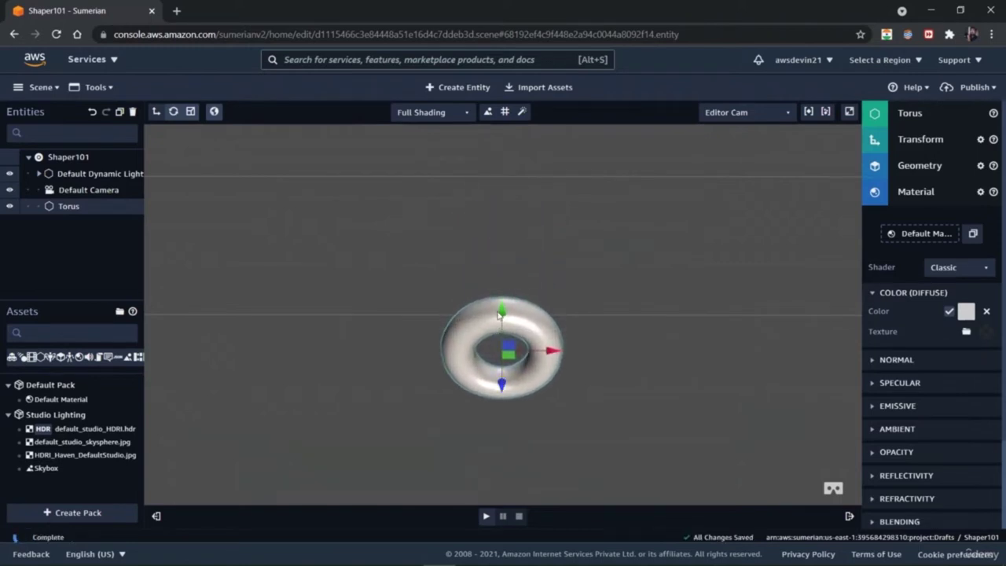
drag(502, 313, 501, 202)
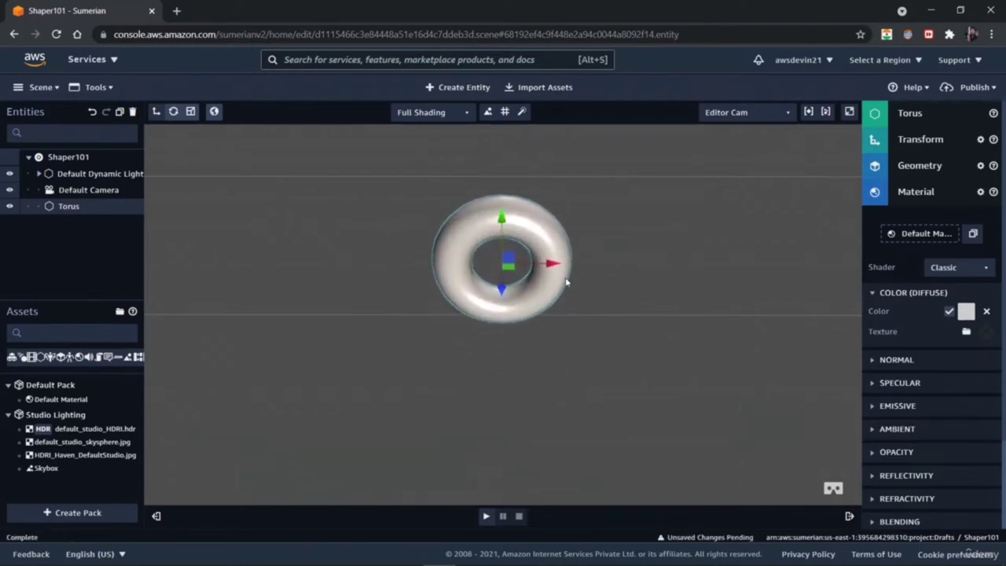
drag(563, 267, 558, 308)
drag(505, 289, 494, 448)
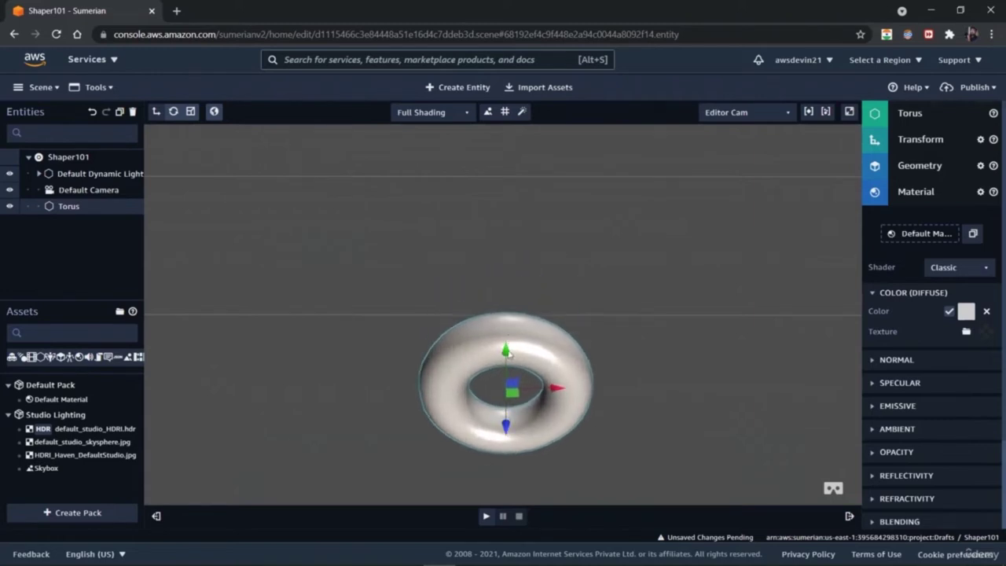
drag(506, 346, 500, 235)
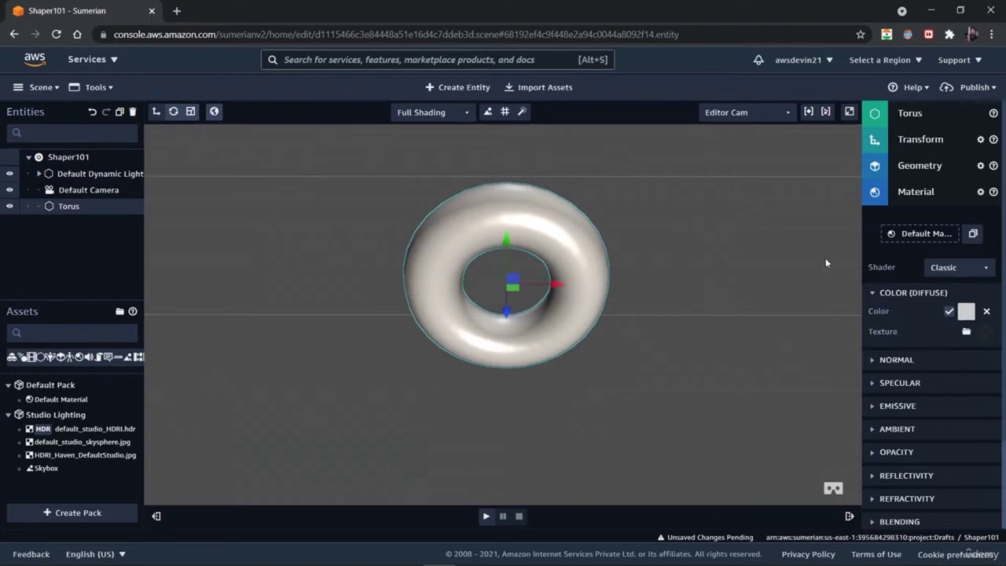
click(883, 146)
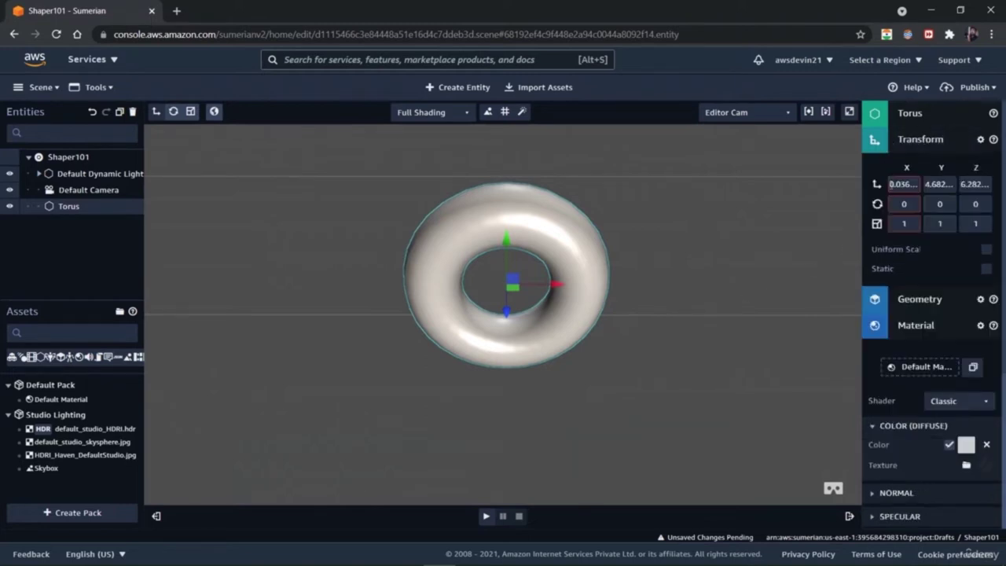
Try torus X rotations of 45, 90, 120, 250, 60 and 30 before settling on -90.
click(893, 204)
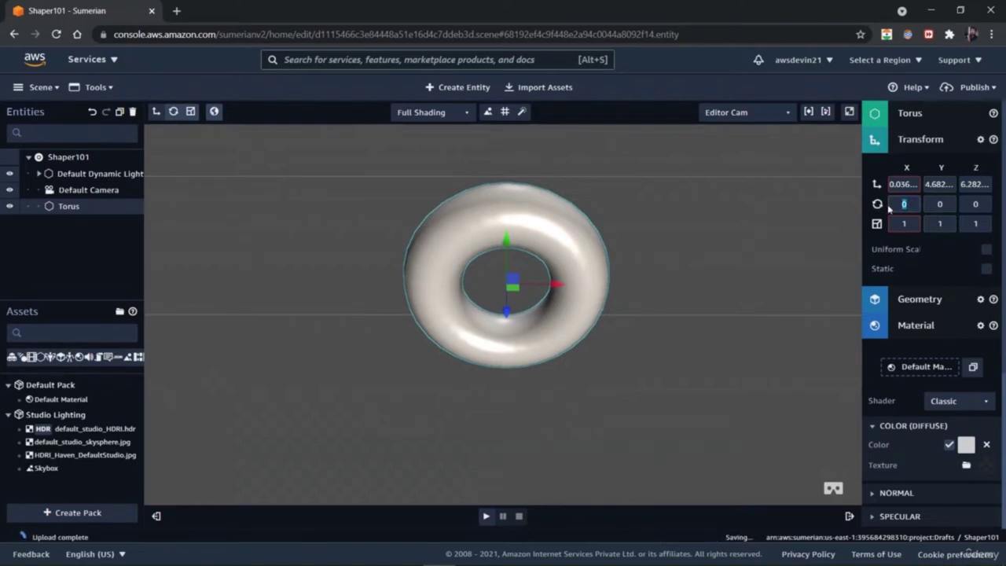
text(45)
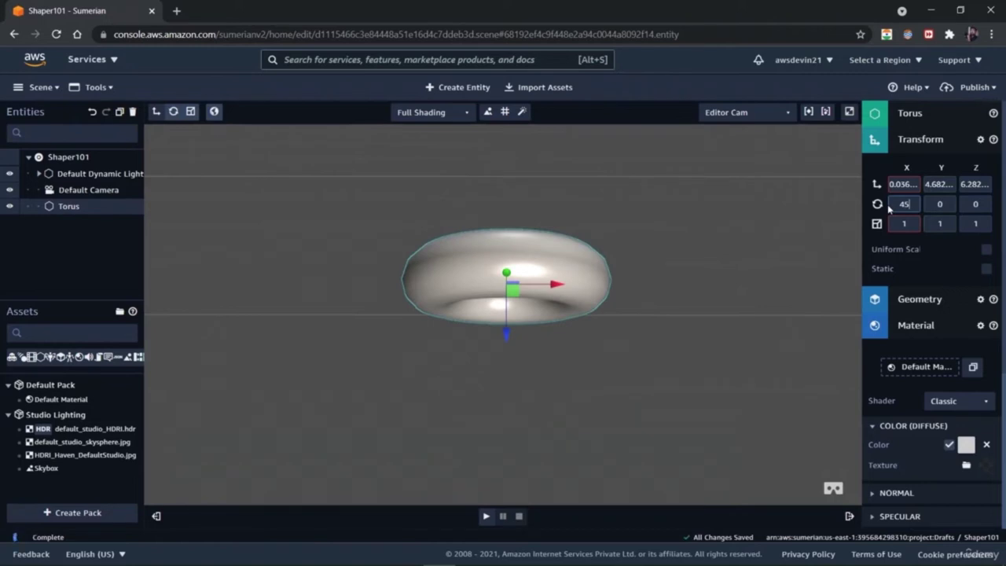
key(BackSpace)
key(BackSpace)
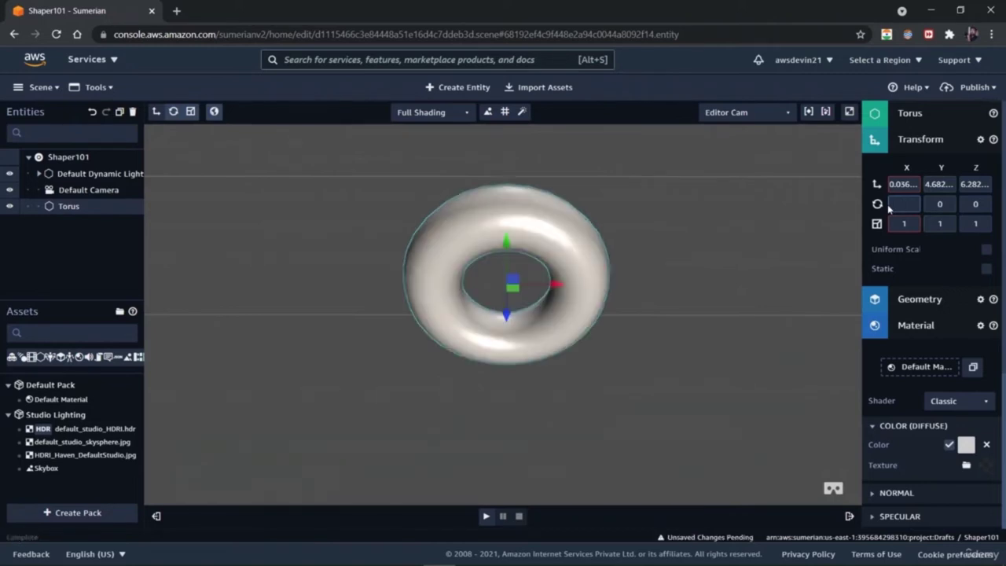
text(90)
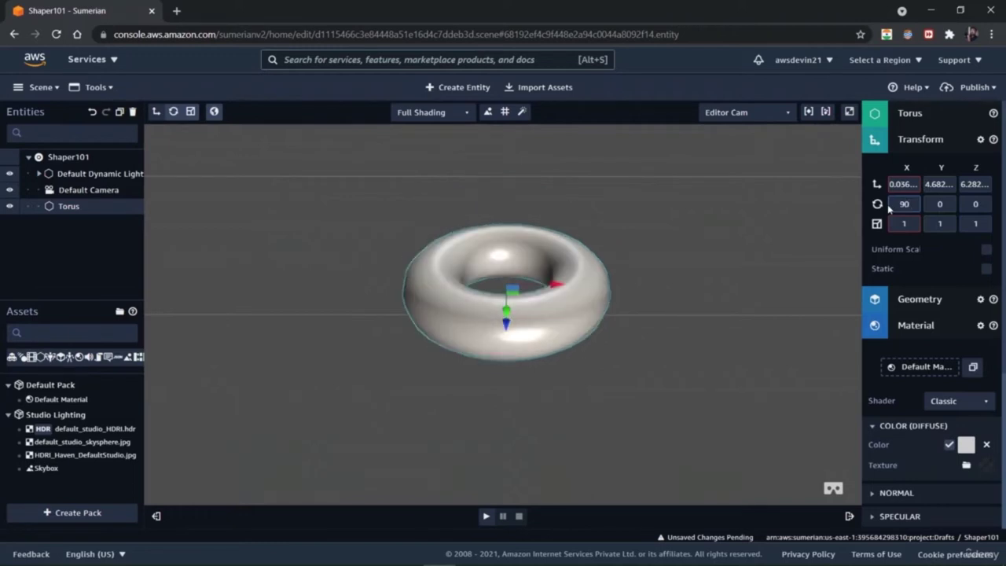
key(BackSpace)
key(BackSpace)
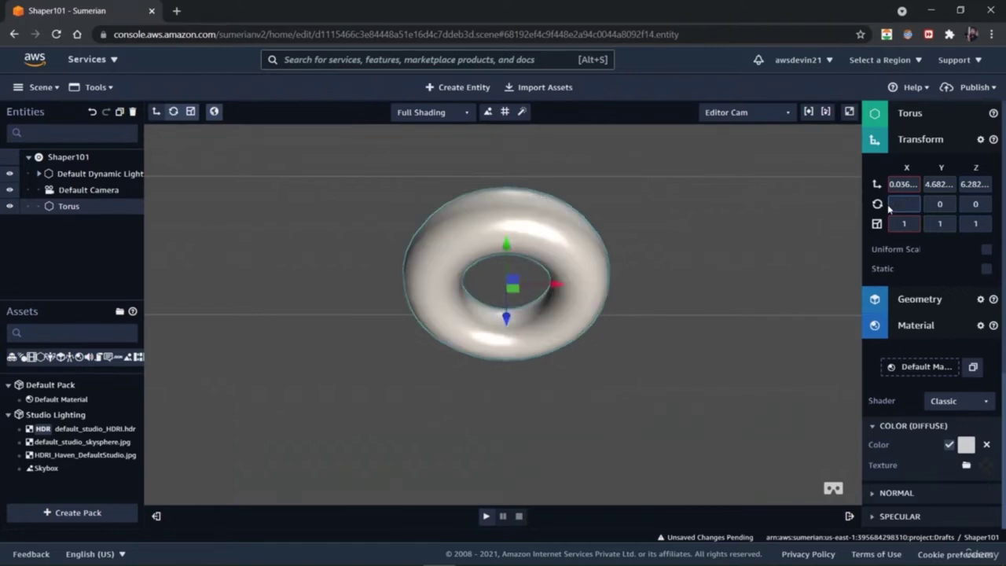
text(120)
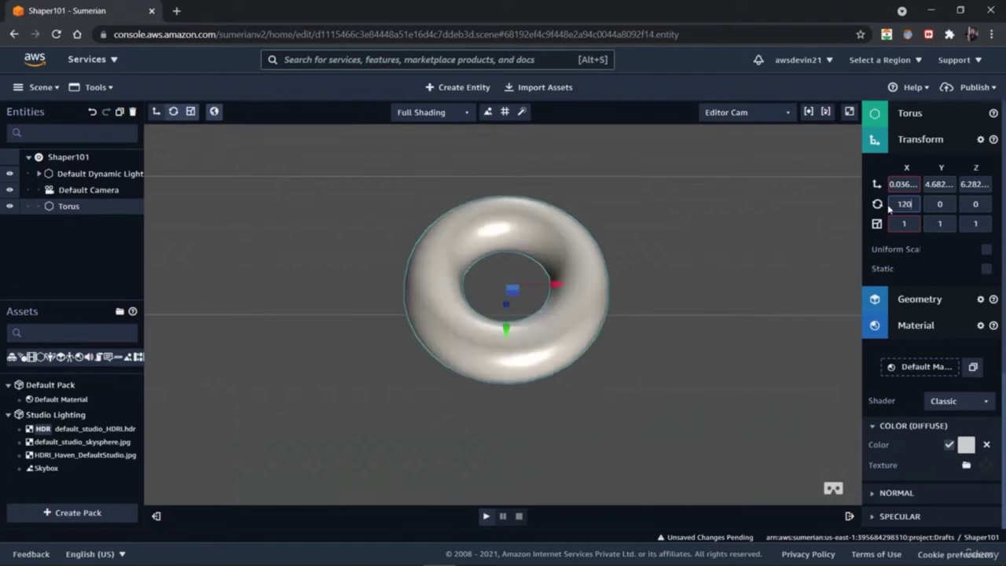
key(BackSpace)
key(BackSpace)
text(80)
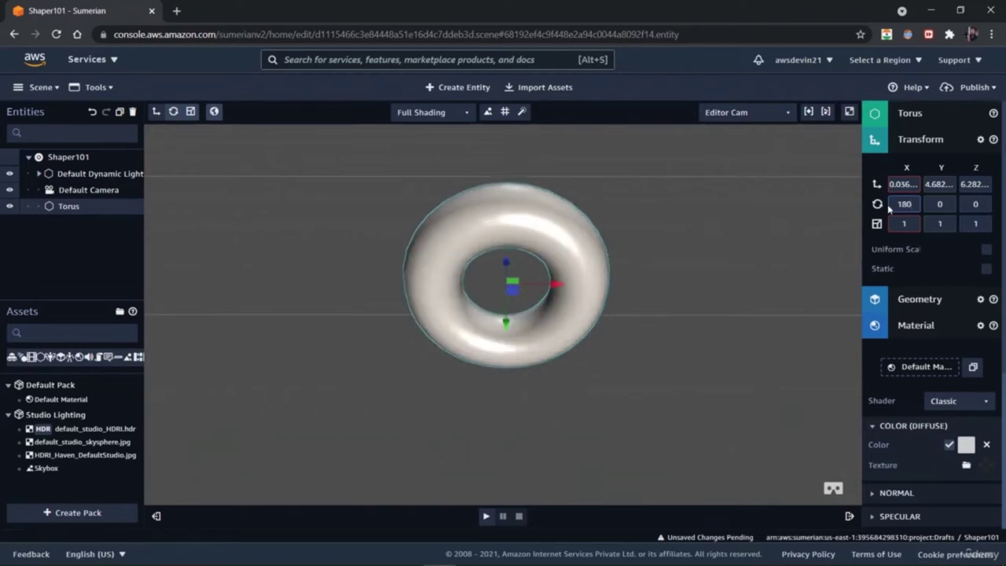
key(BackSpace)
key(BackSpace)
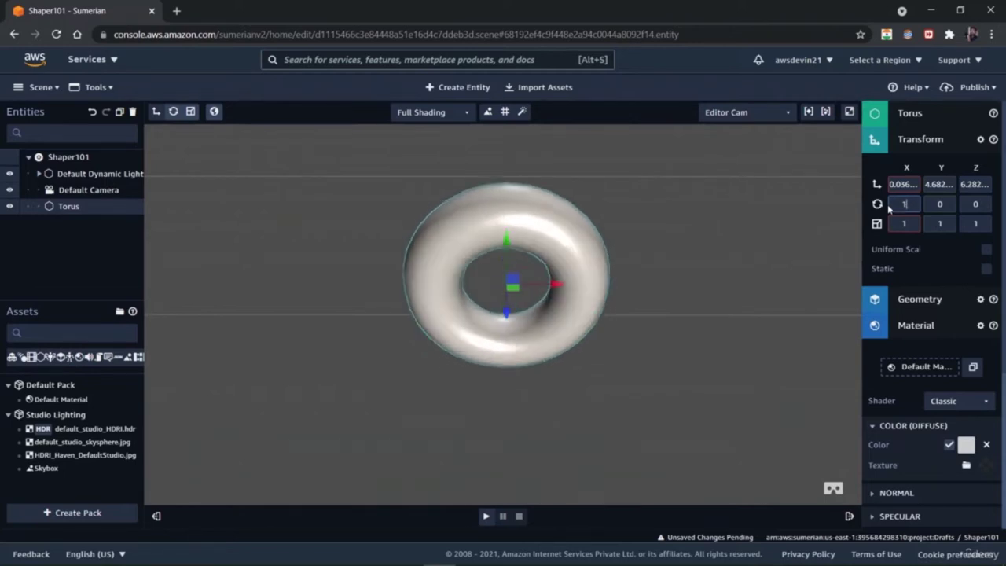
key(BackSpace)
text(250)
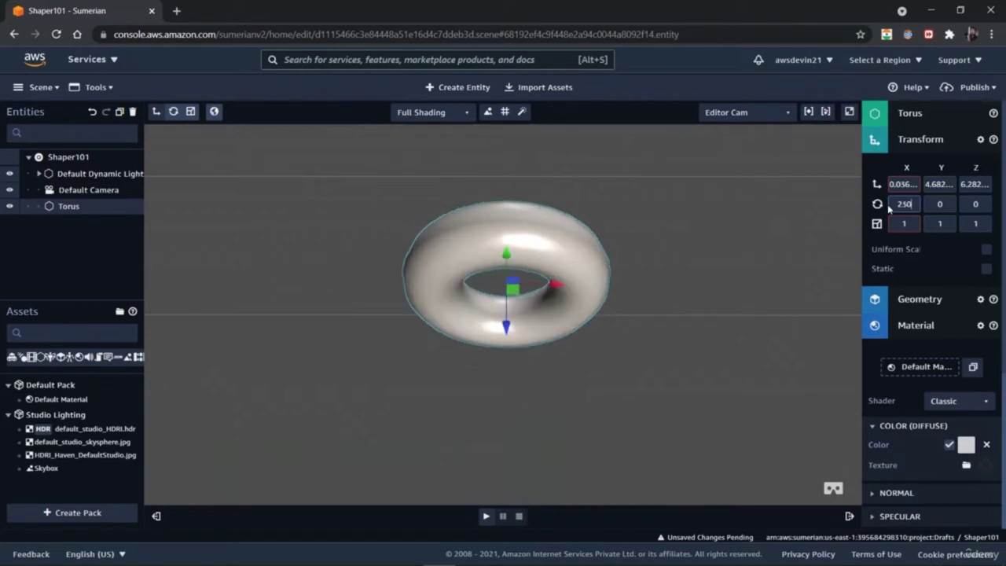
key(BackSpace)
key(BackSpace)
key(BackSpace)
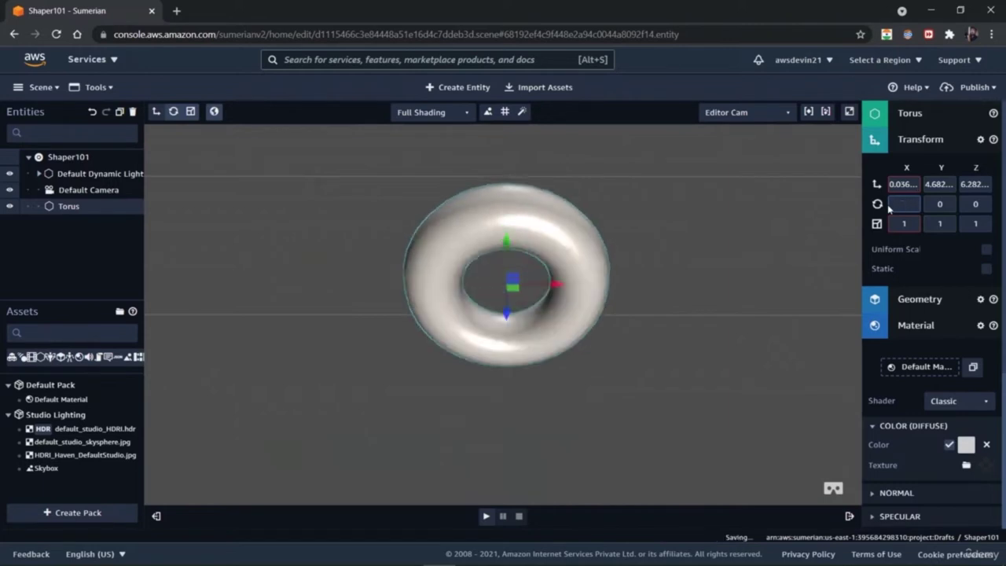
text(60)
key(BackSpace)
key(BackSpace)
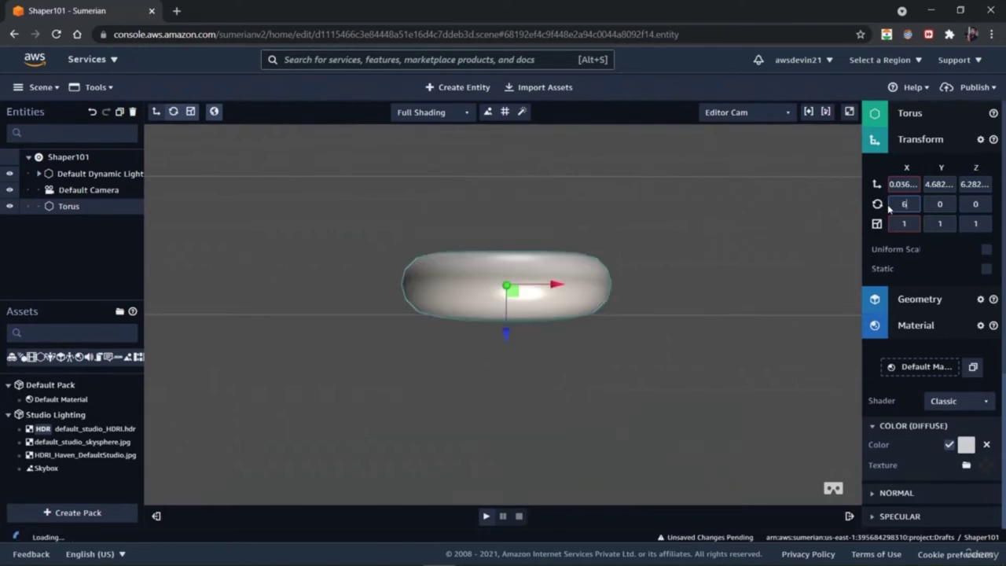
text(30)
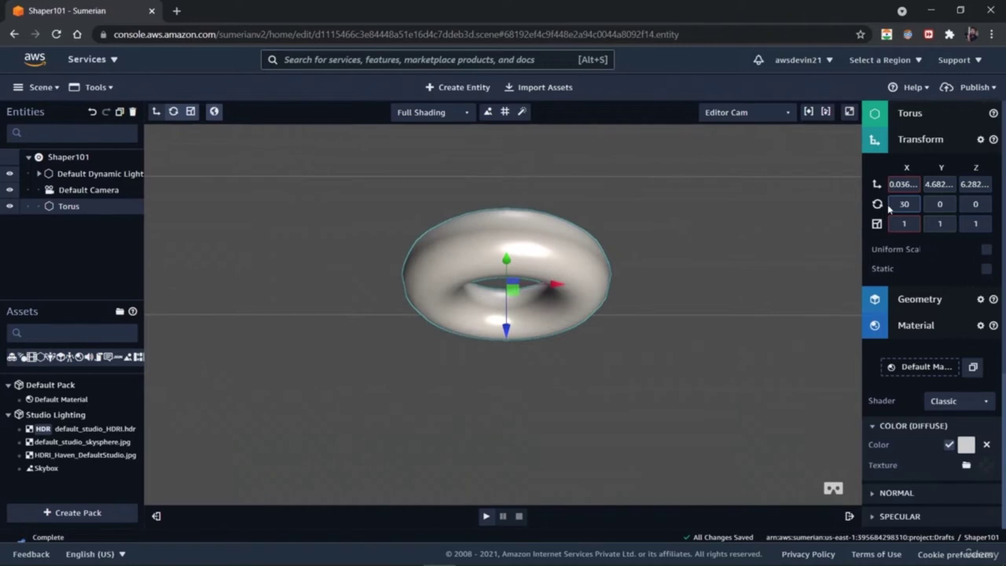
key(BackSpace)
key(BackSpace)
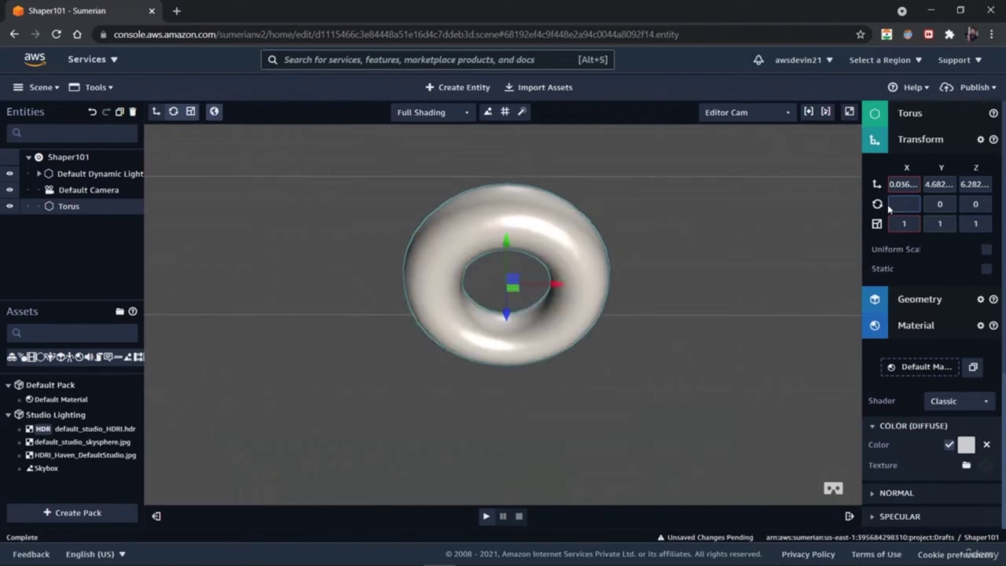
text(-30)
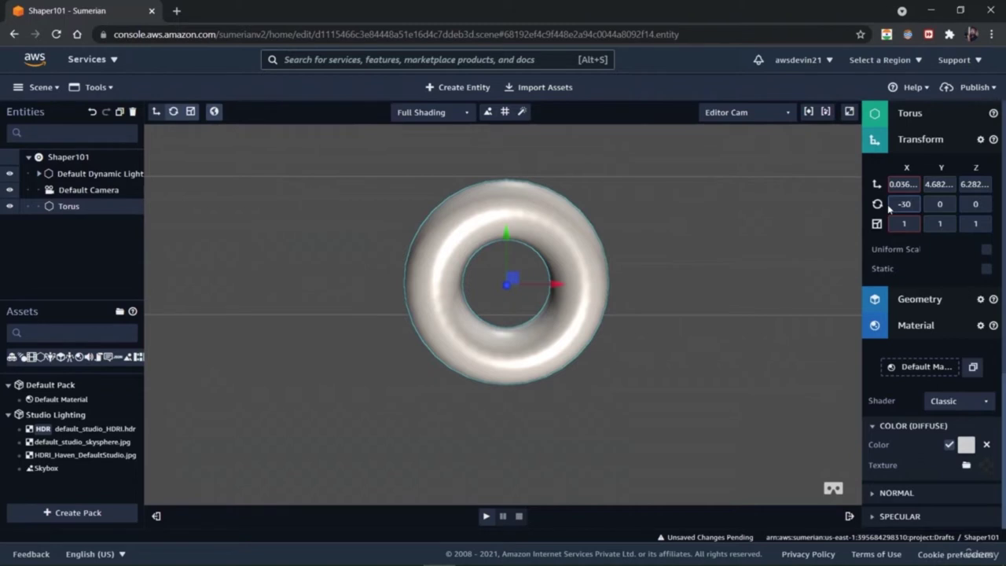
key(BackSpace)
key(BackSpace)
text(45)
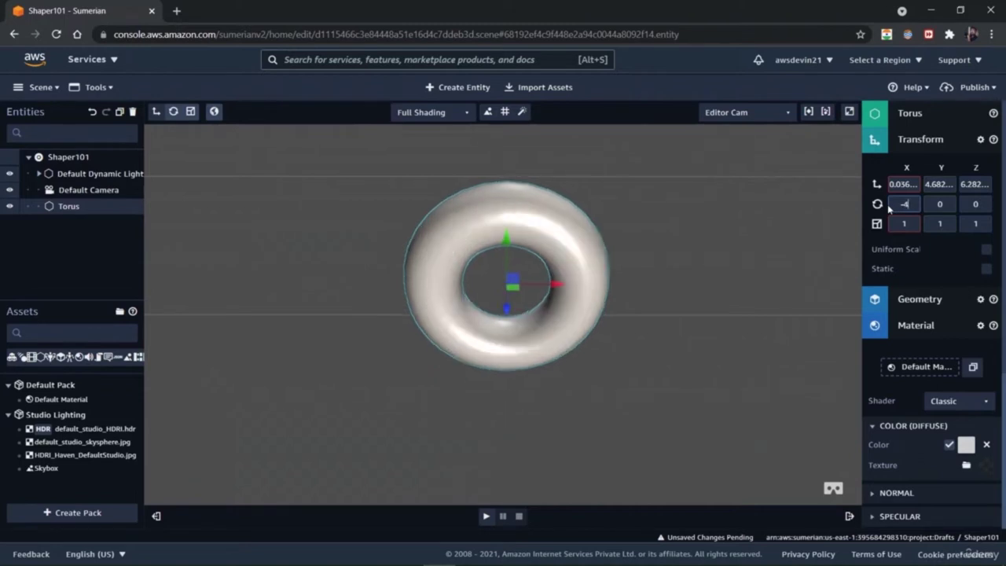
key(BackSpace)
key(BackSpace)
text(90)
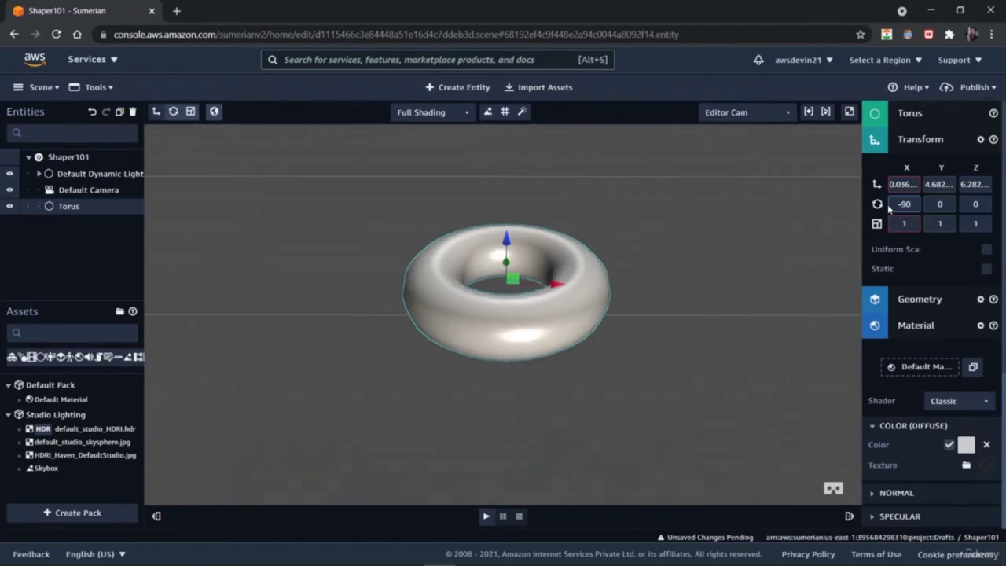
Set the torus scale to X 1.5, Y 2 and Z 1.
click(946, 203)
click(904, 223)
drag(906, 223, 890, 223)
text(1.5)
key(Return)
click(940, 224)
drag(953, 223, 938, 223)
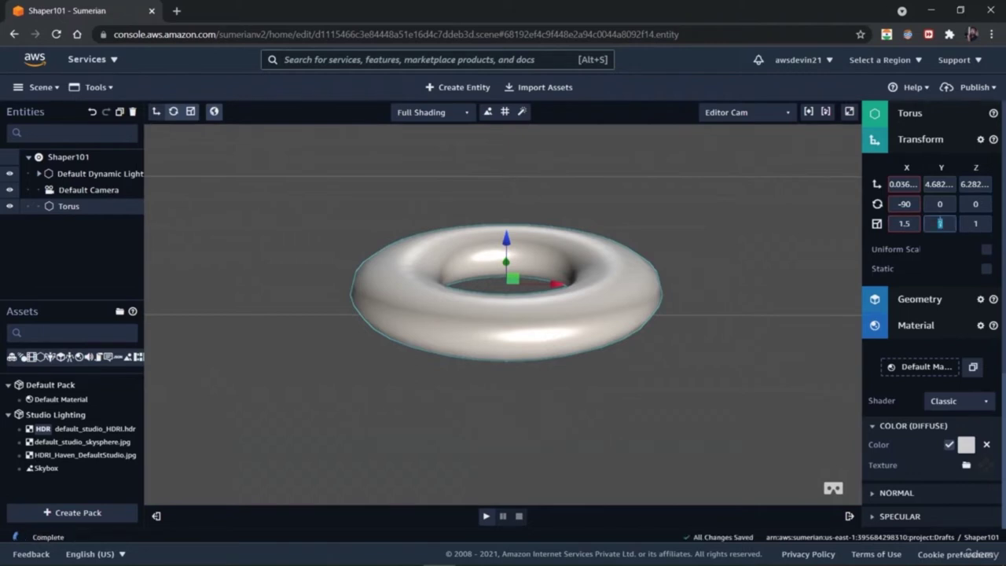
text(2)
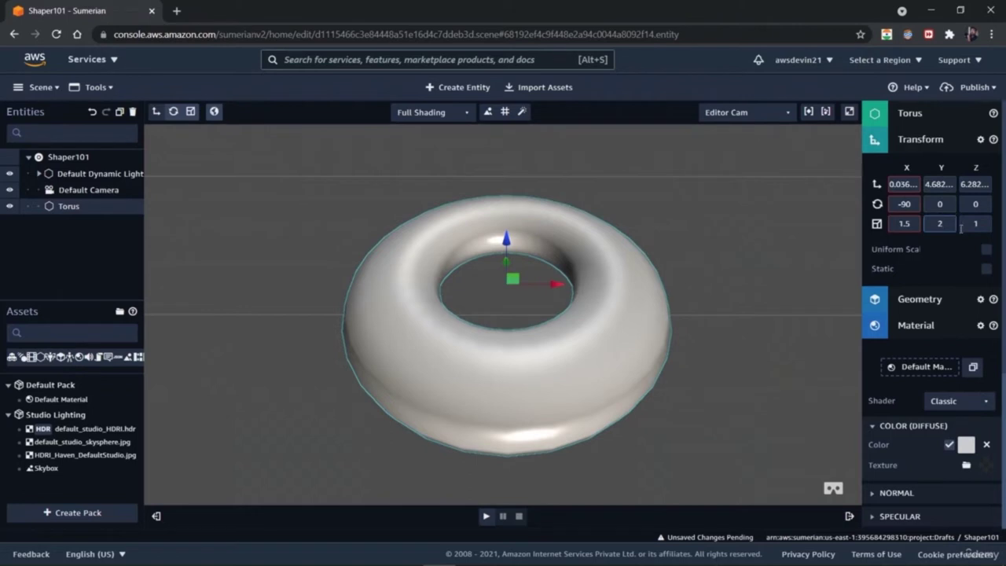
click(986, 224)
key(BackSpace)
text(3)
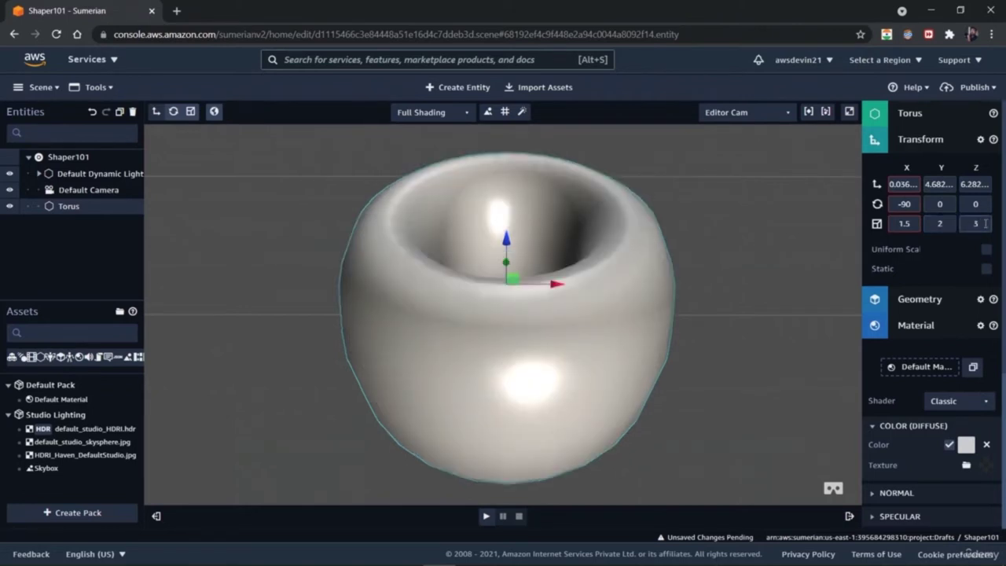
key(BackSpace)
text(0.5)
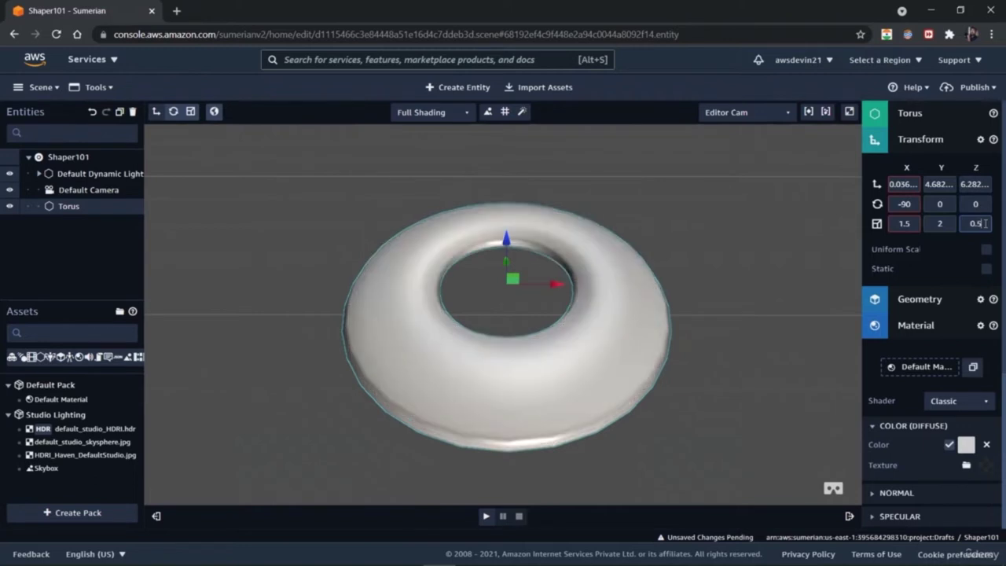
key(BackSpace)
key(BackSpace)
key(BackSpace)
text(1)
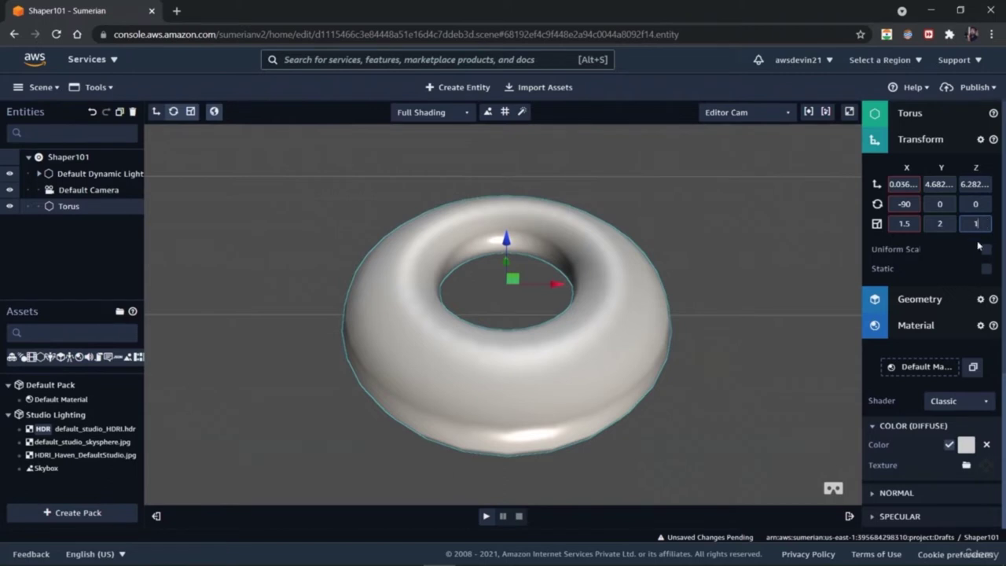
Raise the torus slightly with the gizmo's vertical arrow, to Y about 4.862.
click(811, 279)
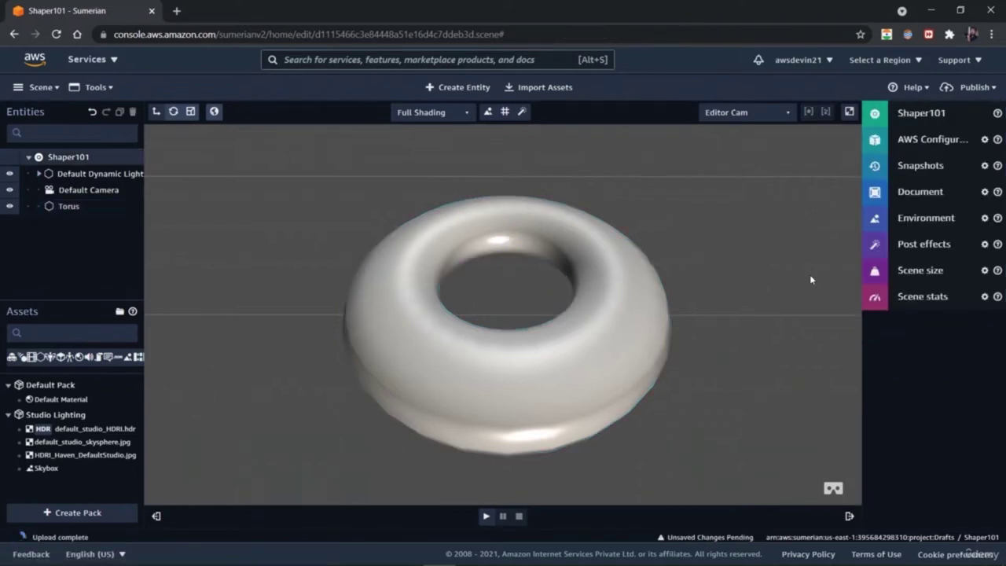
click(606, 357)
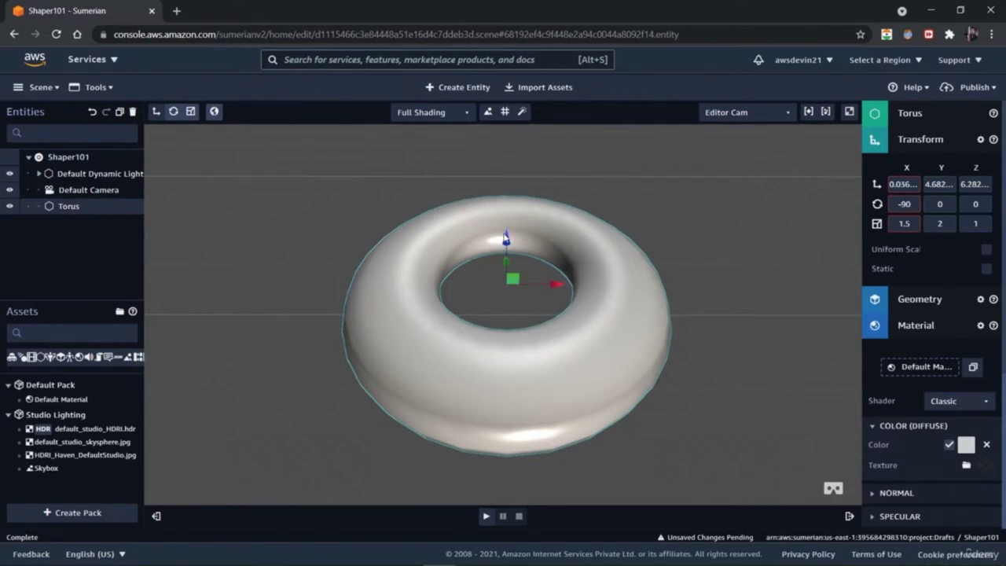
drag(509, 245, 509, 217)
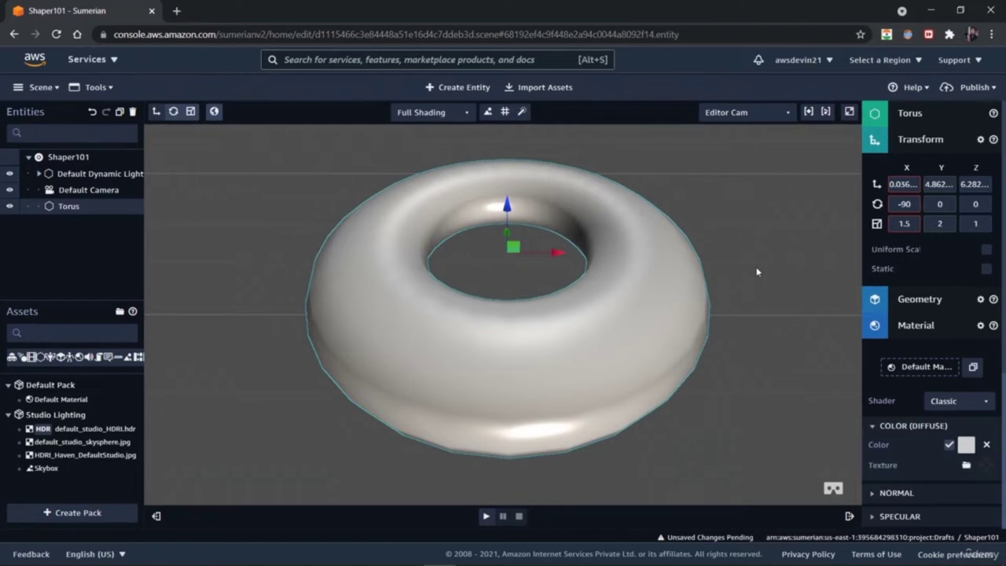
click(876, 307)
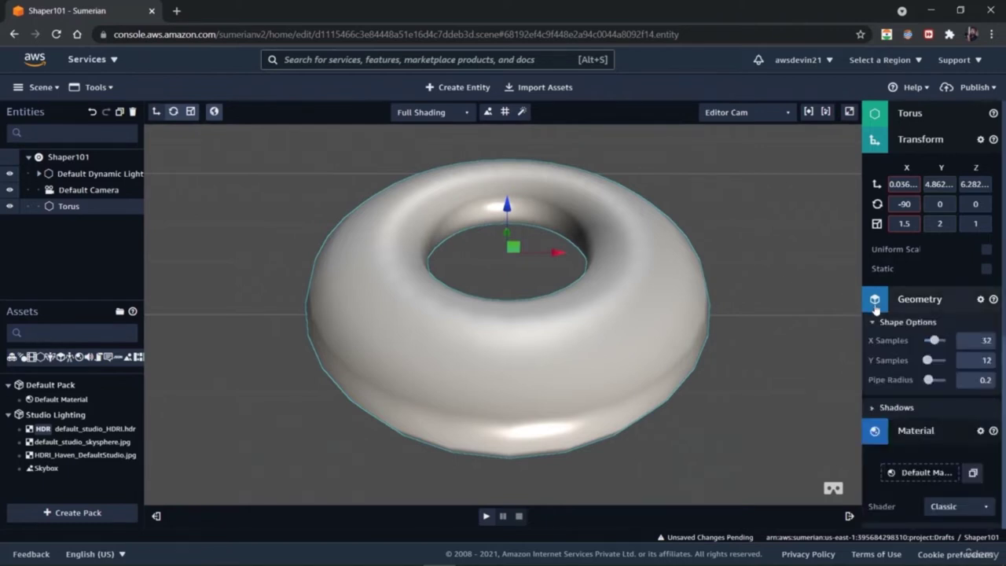
click(876, 307)
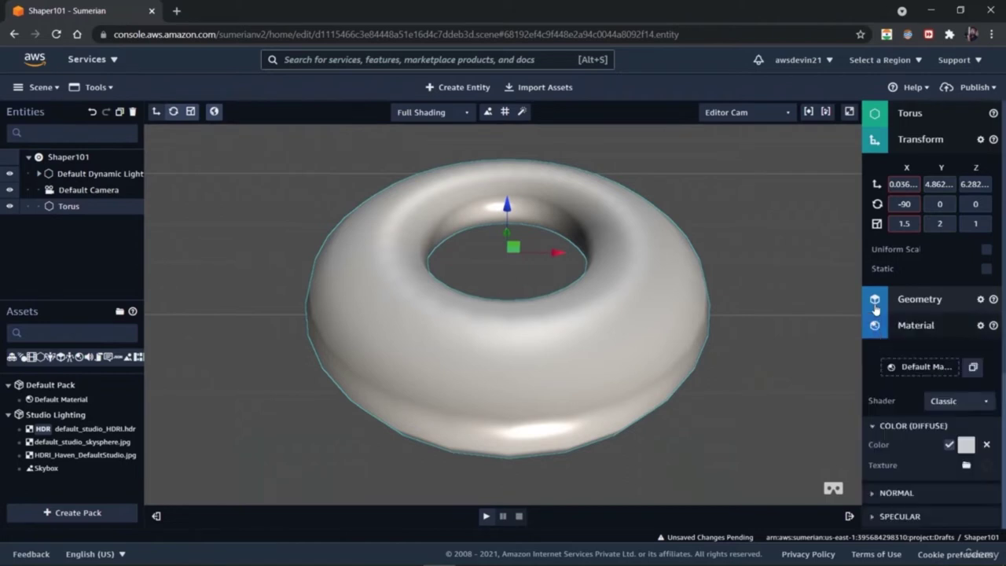
click(750, 281)
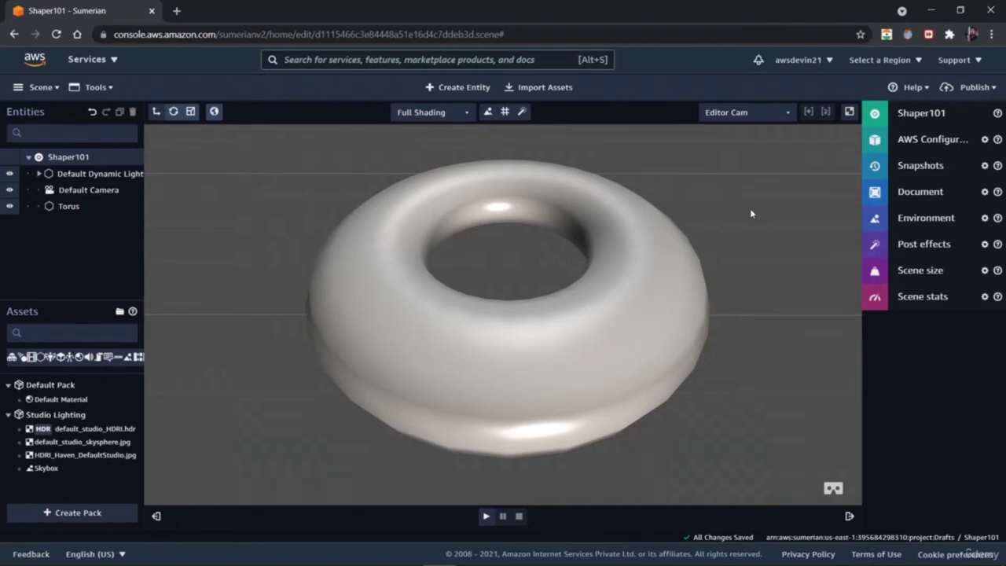
click(635, 353)
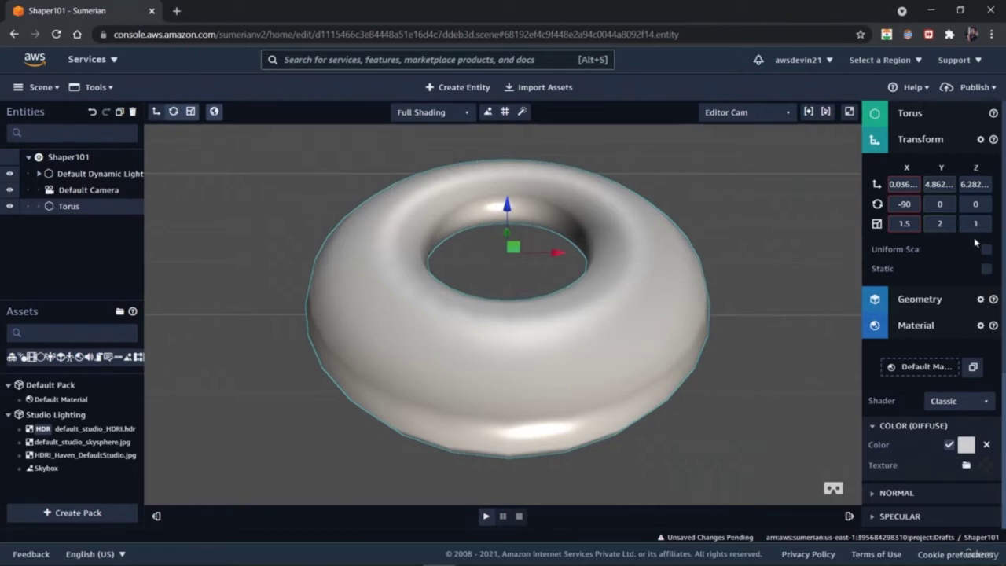
click(939, 204)
Reset the torus's Y and Z rotations to 0 so it lies flat again.
text(30)
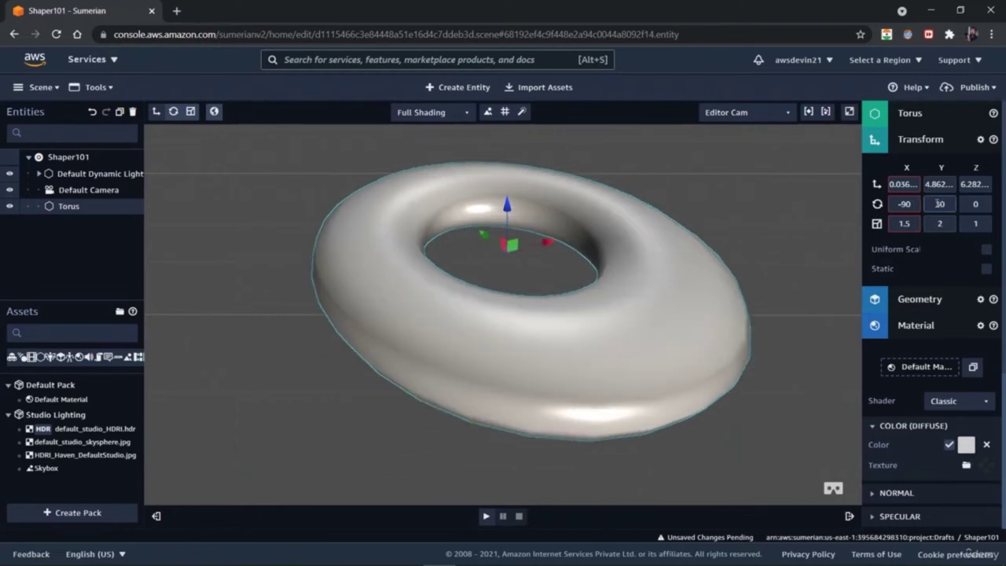
key(BackSpace)
key(BackSpace)
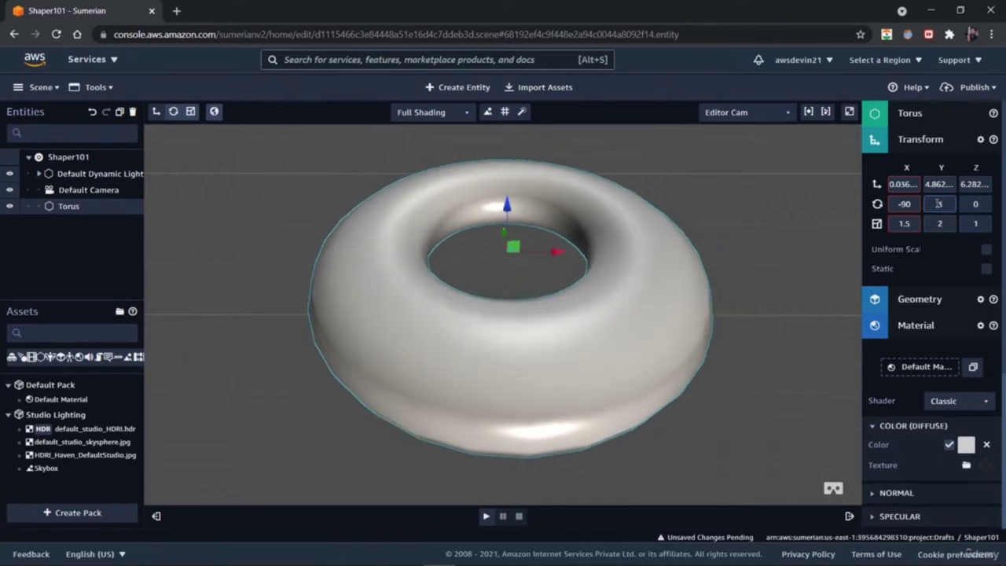
text(3)
click(966, 204)
text(30)
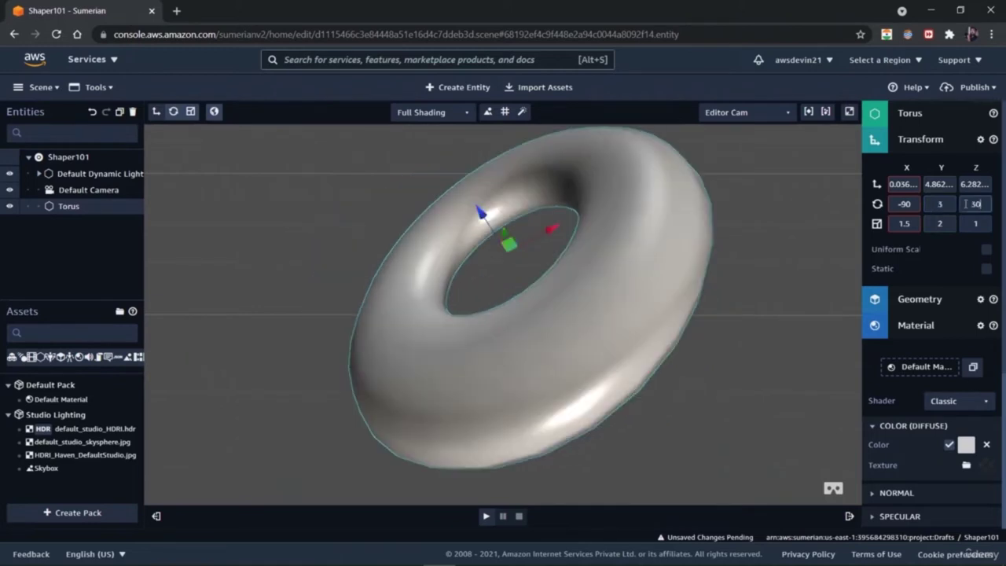
click(967, 206)
text(-)
key(BackSpace)
key(Delete)
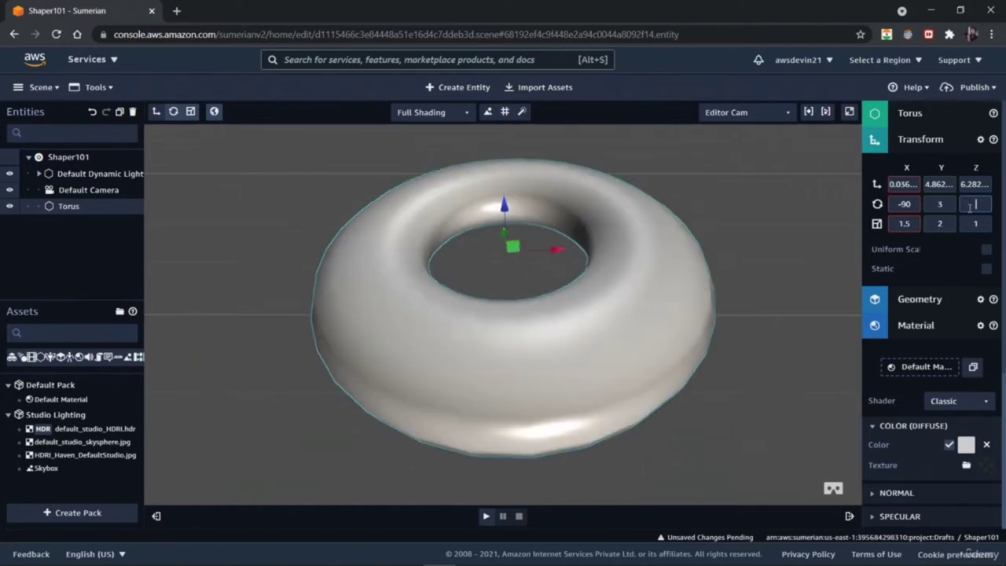
click(940, 203)
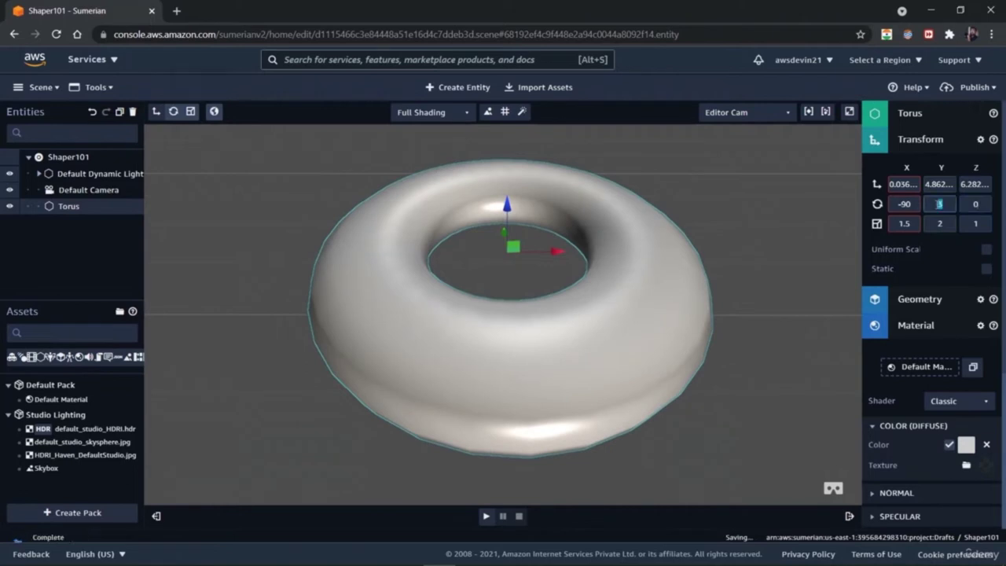
Collapse the torus's Material component in the inspector.
click(774, 268)
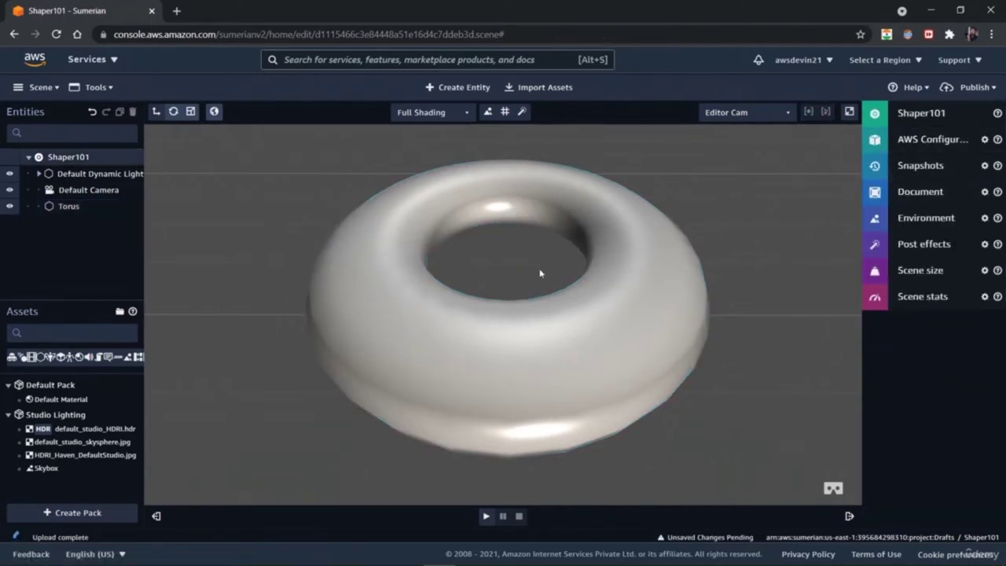
click(578, 316)
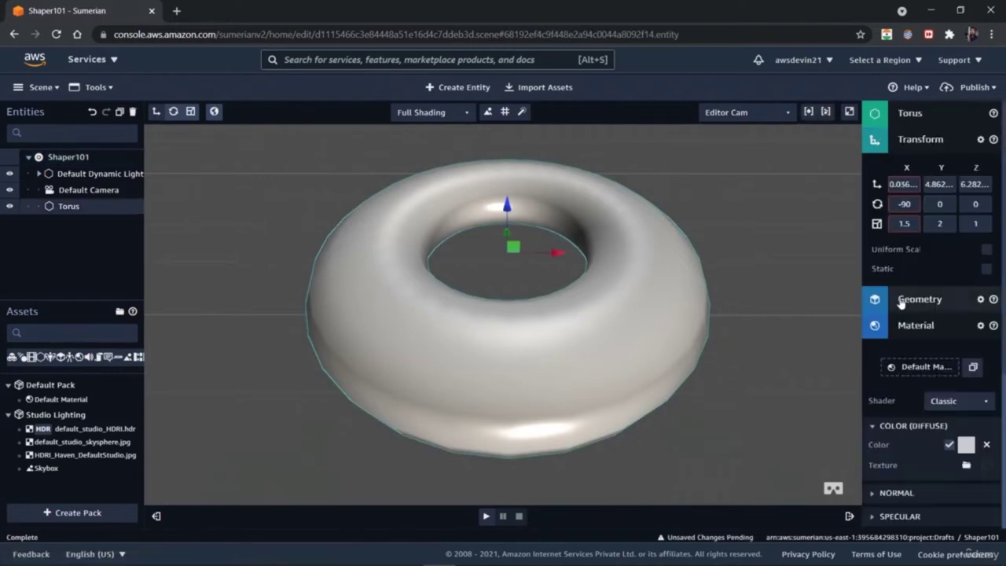
click(875, 327)
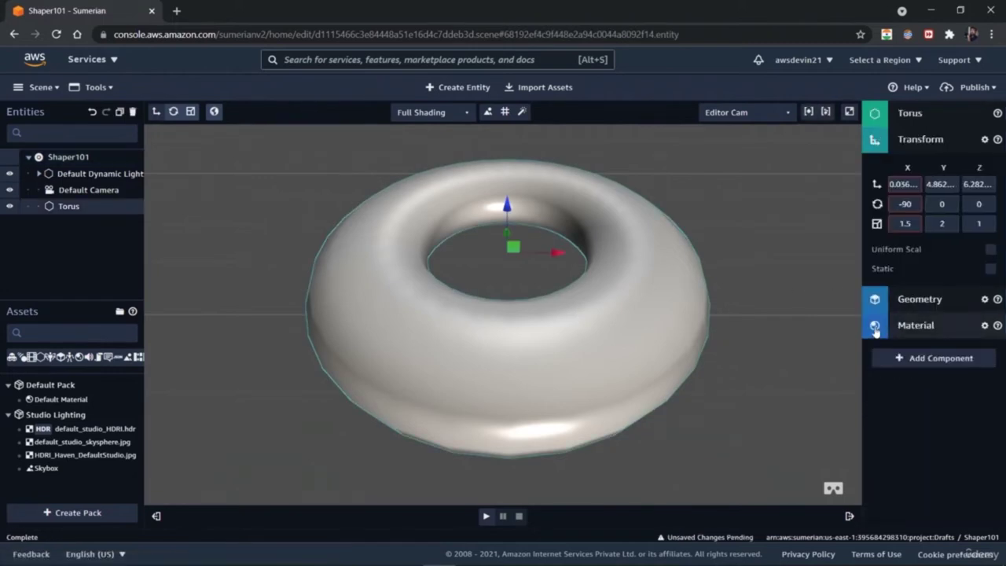
Expand the torus's Material settings, keeping the Classic shader.
click(876, 328)
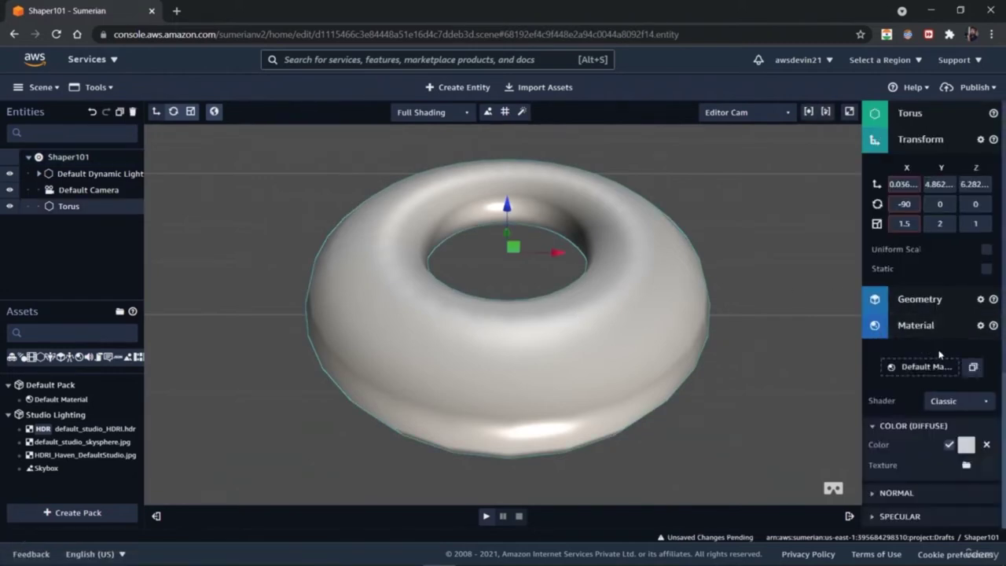
click(987, 403)
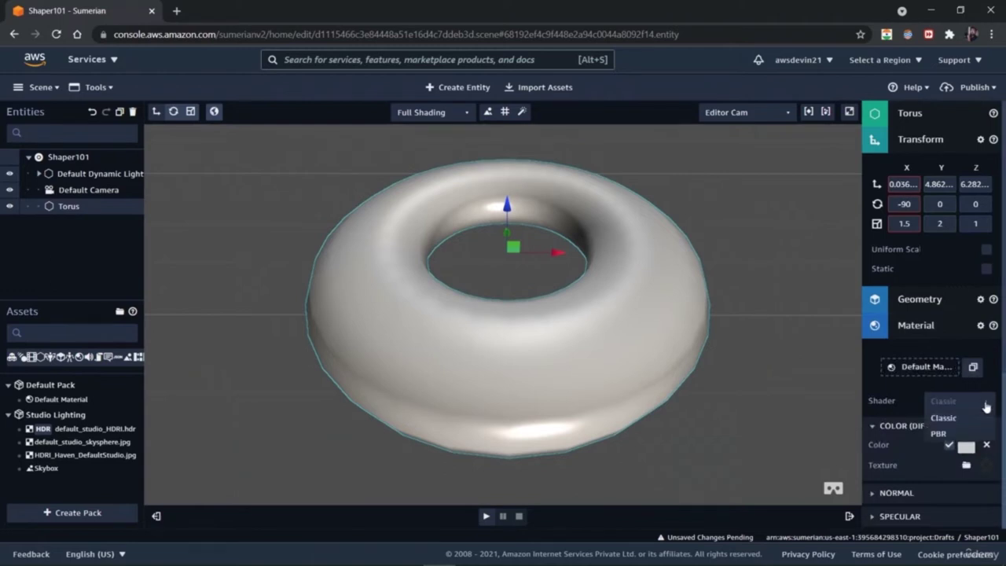
click(987, 405)
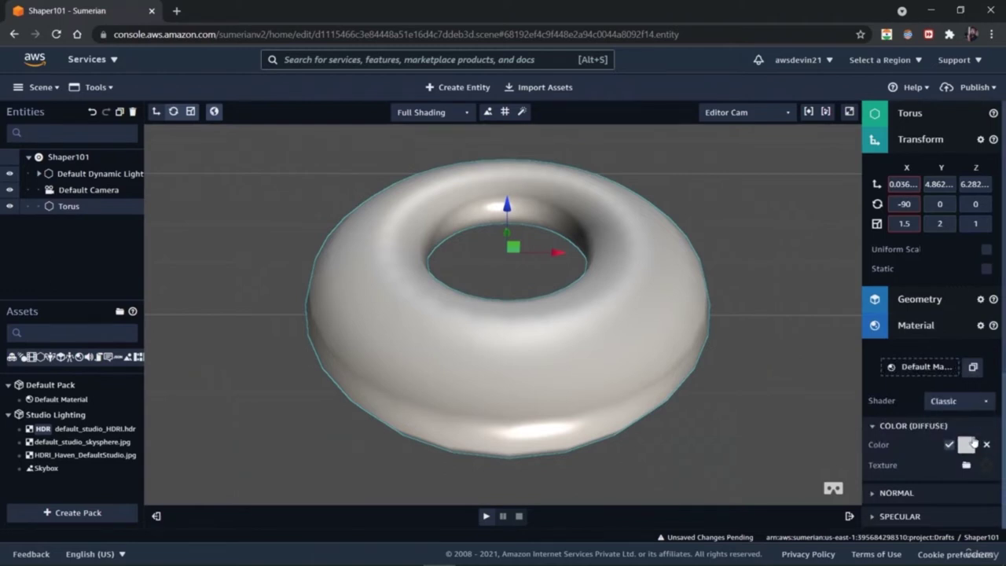
Change the torus's diffuse colour to a dusty pink, hex 952d53.
click(967, 446)
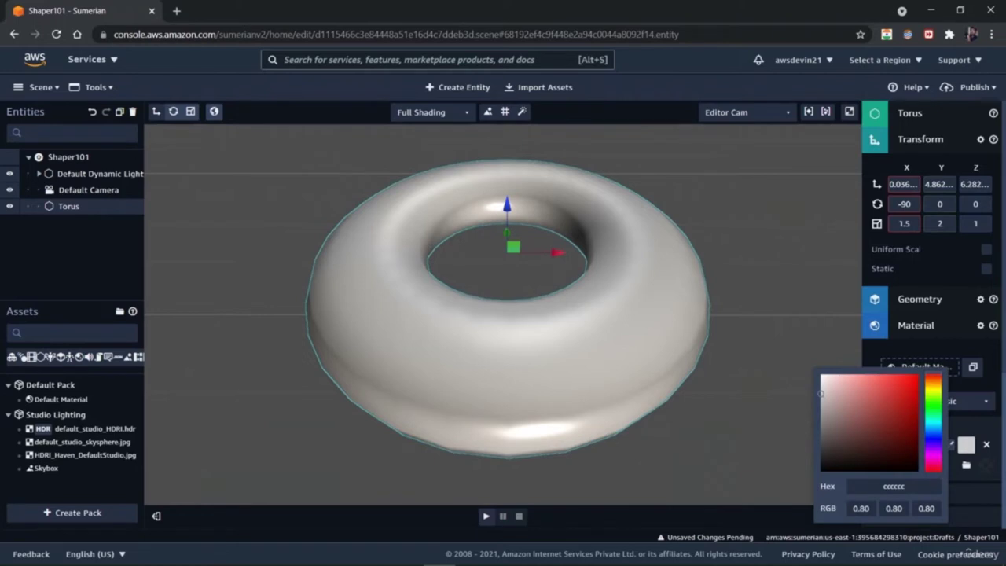
click(911, 408)
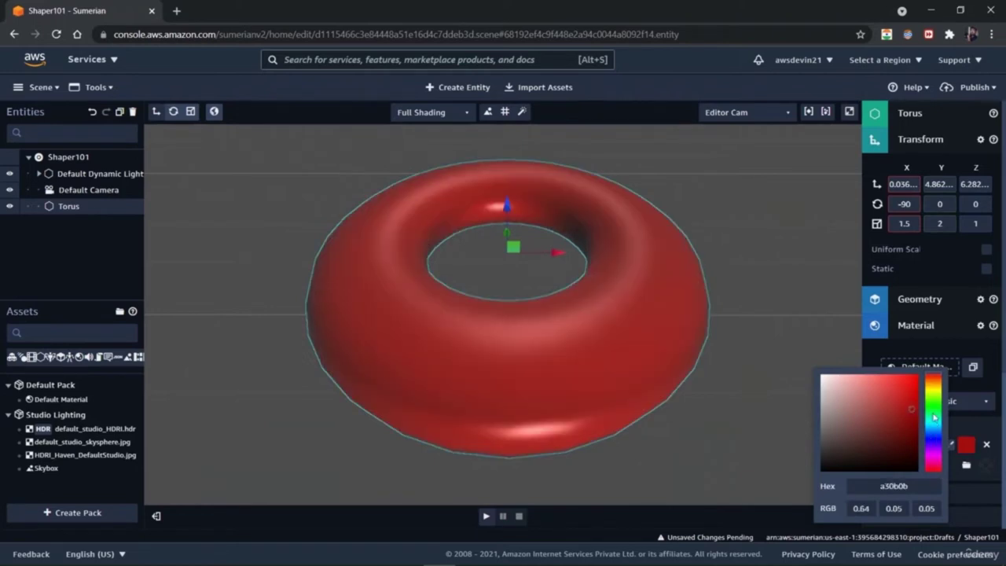
click(932, 405)
mouse_move(932, 405)
mouse_down()
mouse_move(941, 431)
mouse_move(937, 424)
mouse_up()
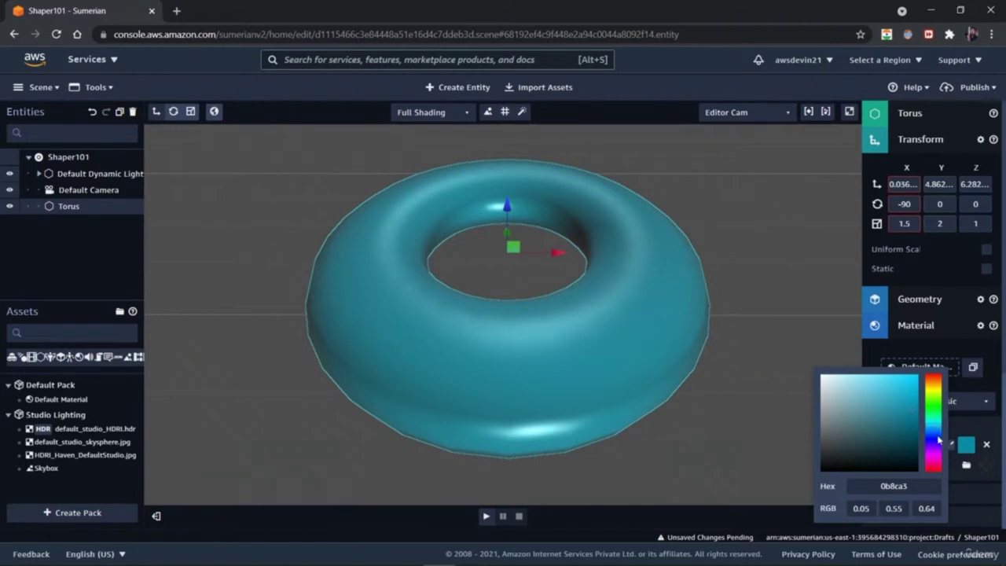
click(939, 441)
click(939, 453)
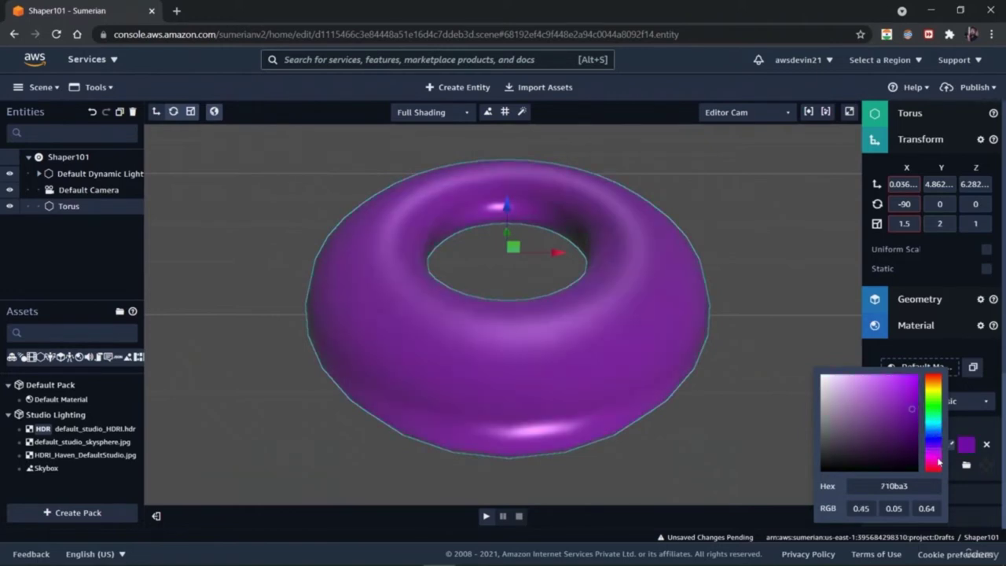
click(938, 463)
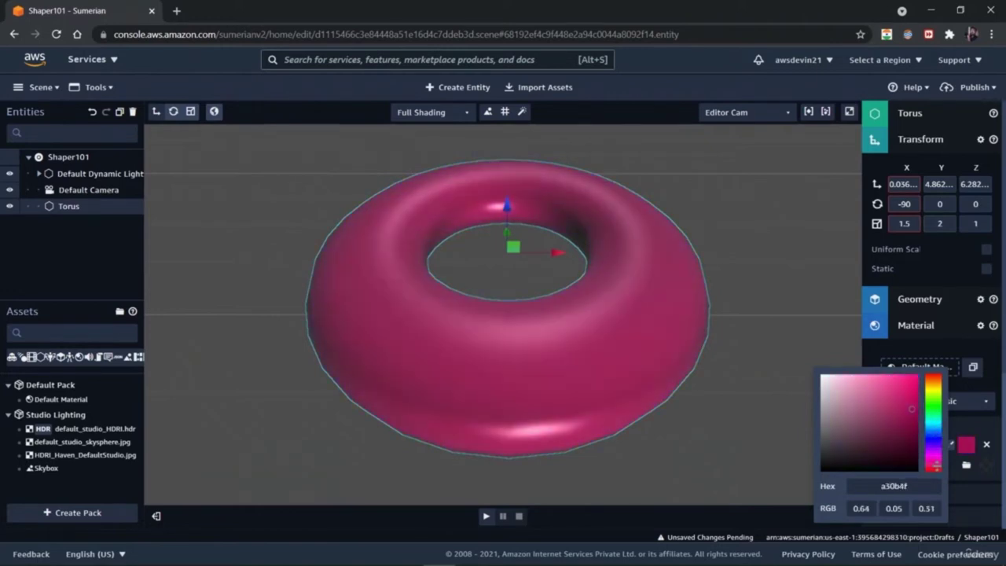
click(937, 465)
click(885, 414)
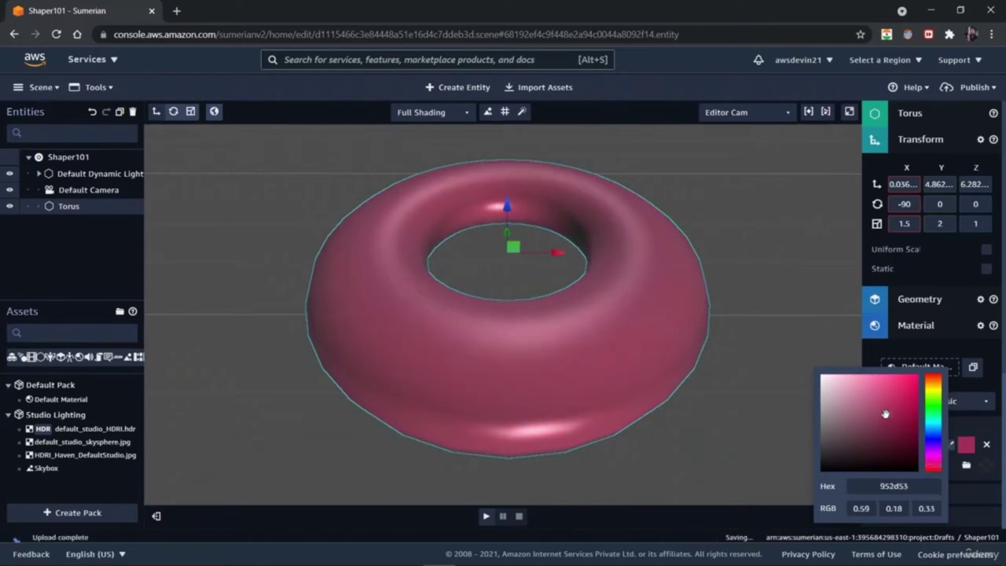
click(768, 330)
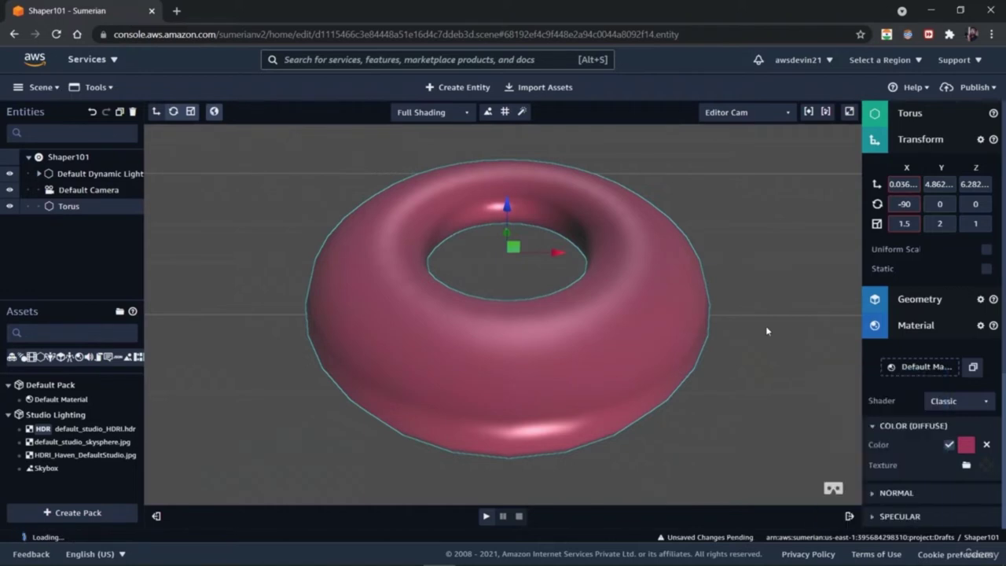
click(767, 330)
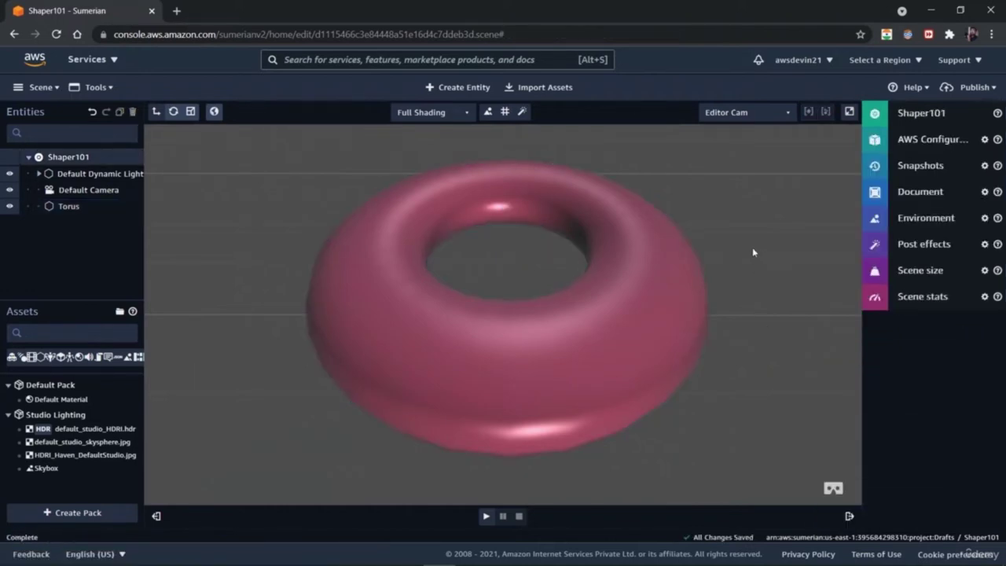
click(636, 341)
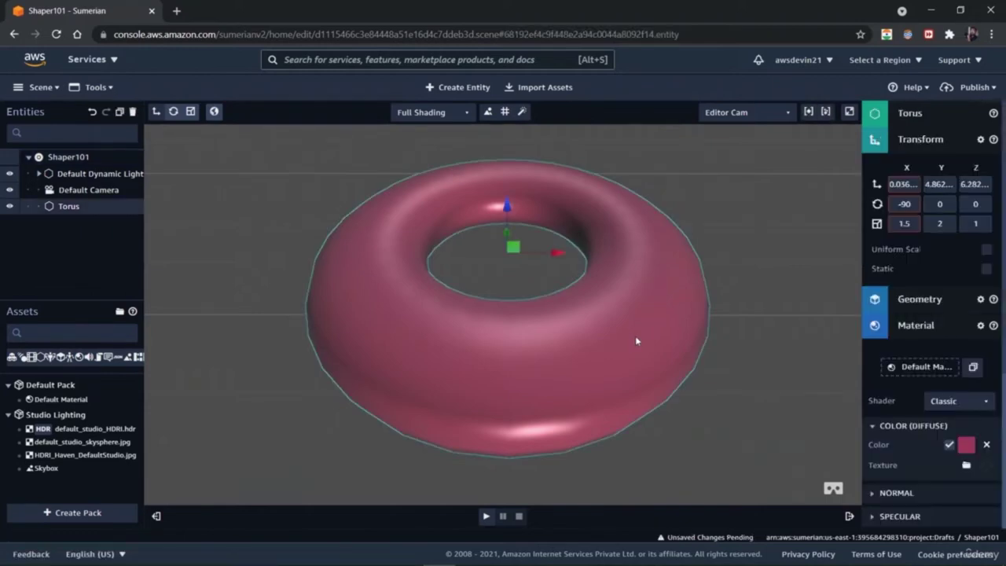
drag(79, 207, 98, 242)
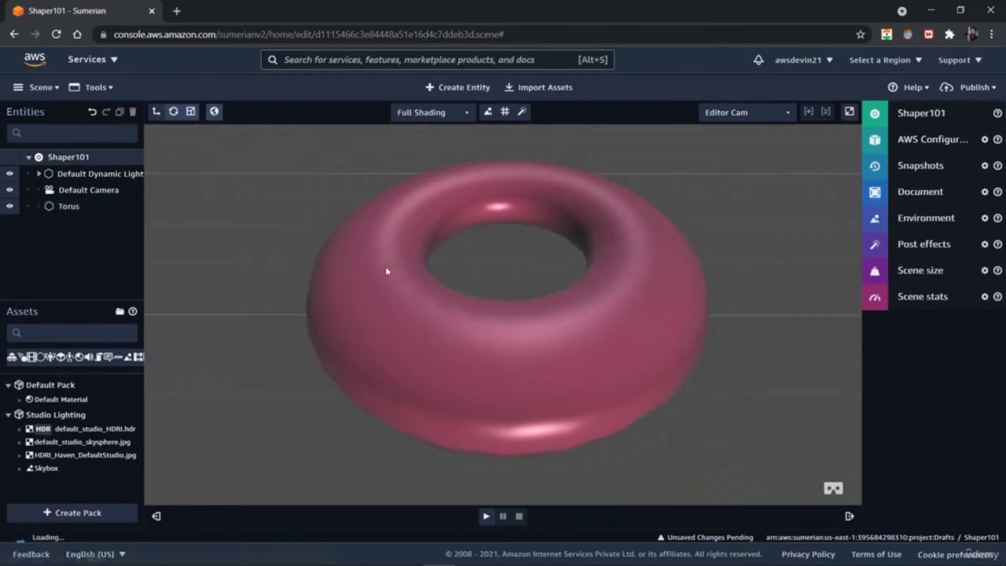
click(386, 296)
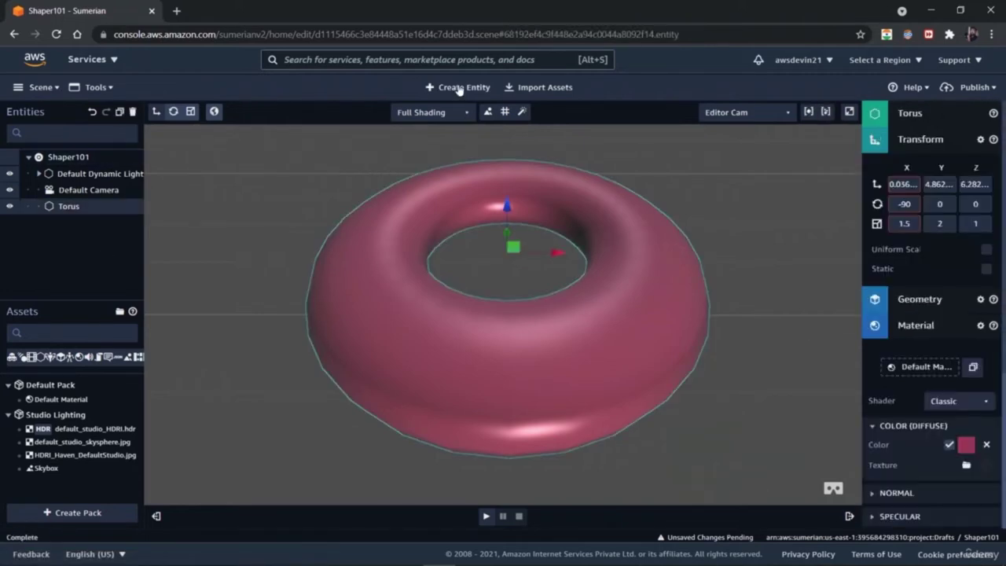
click(545, 87)
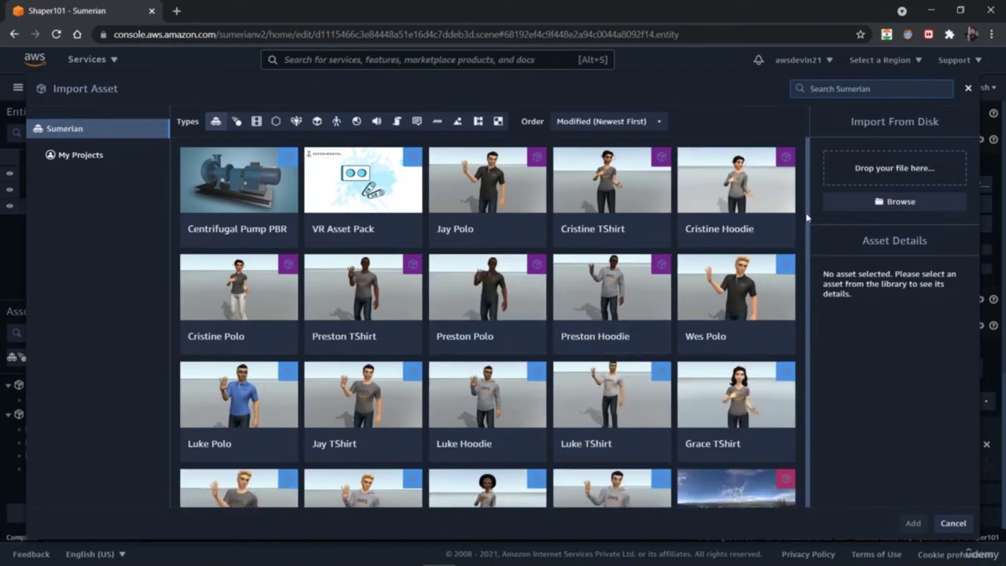
Browse the Sumerian asset library and select PBR Material Pack: Walls.
scroll(806, 218, down, 2)
scroll(815, 294, down, 3)
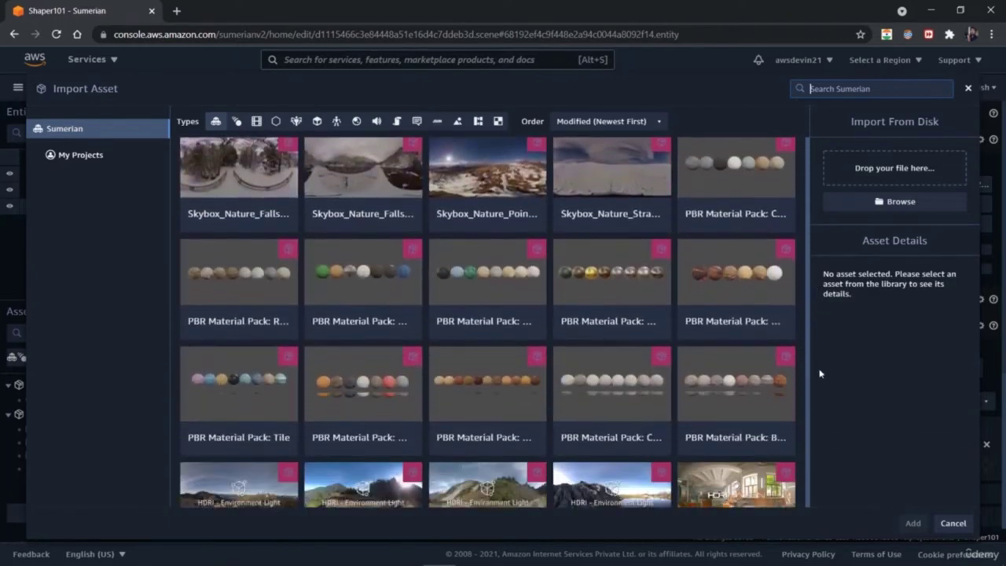
scroll(820, 374, down, 1)
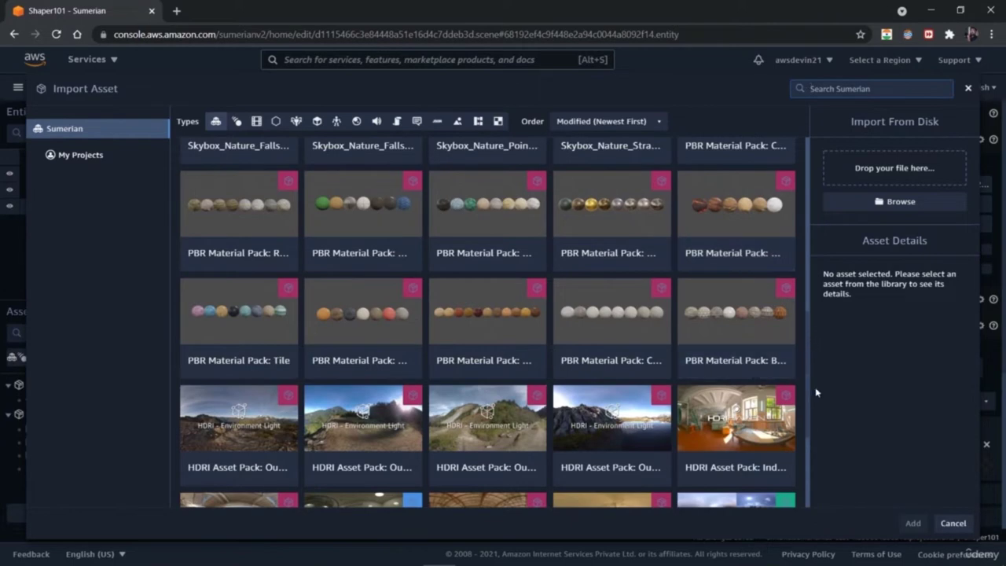
scroll(808, 313, up, 1)
scroll(809, 326, up, 4)
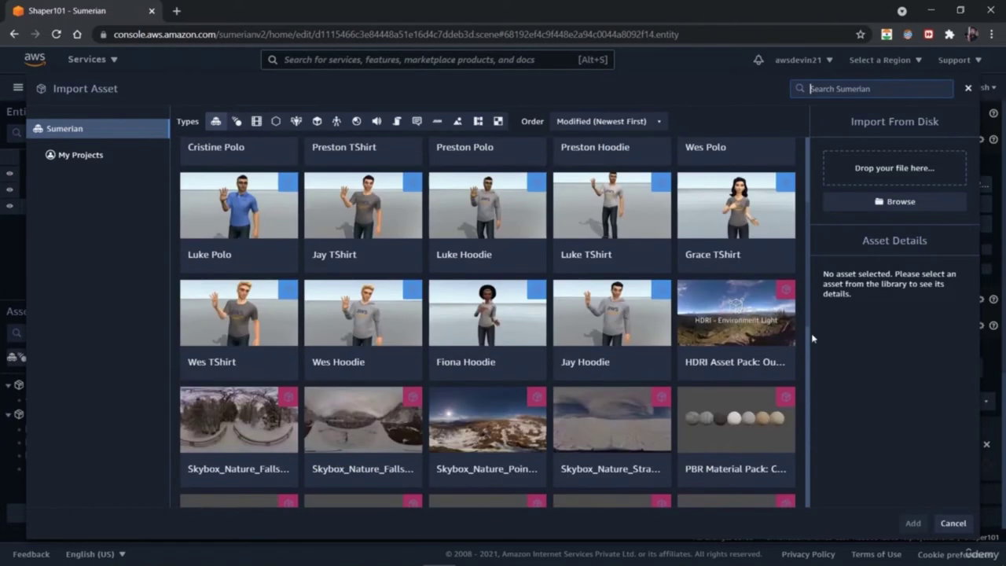
scroll(810, 332, down, 4)
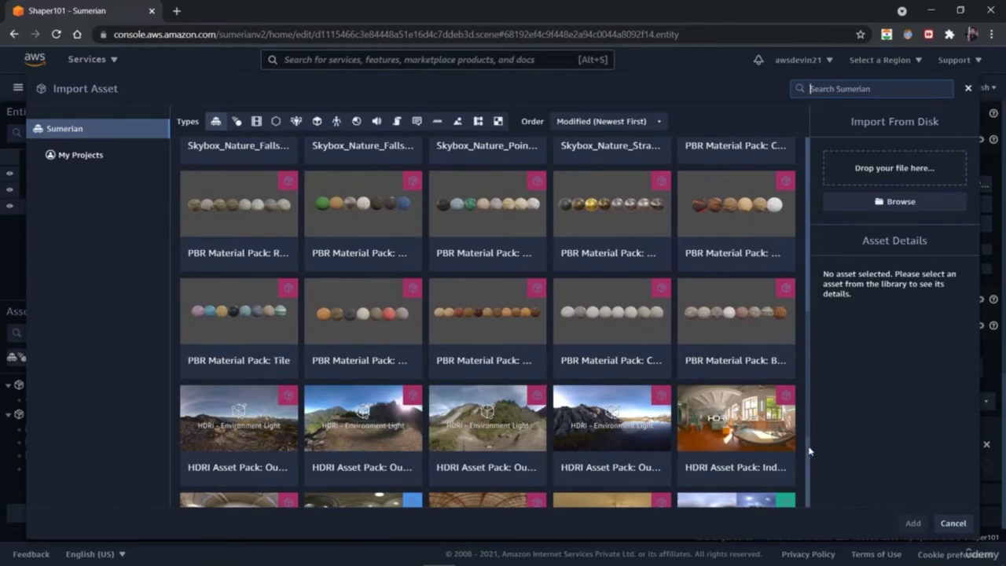
scroll(810, 452, down, 3)
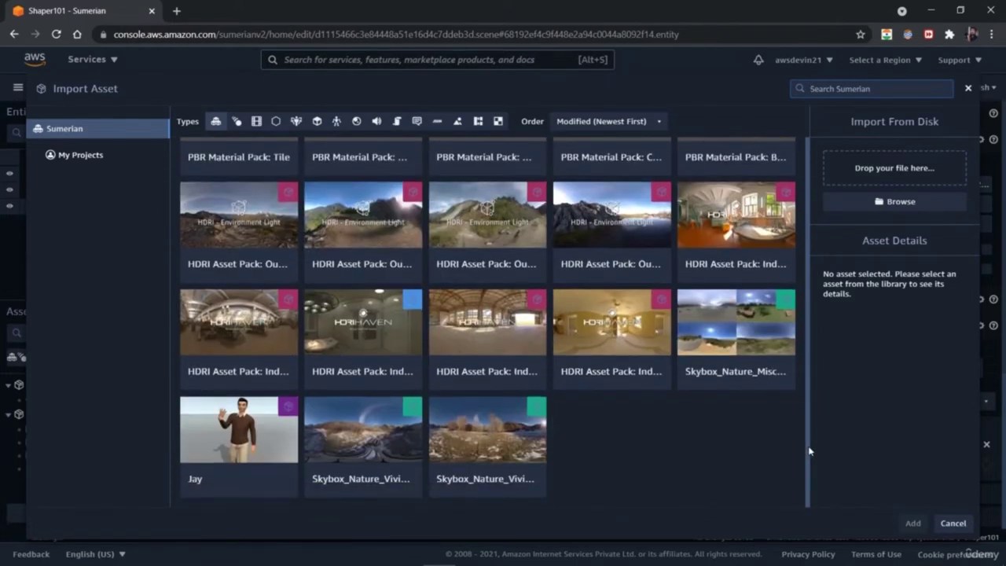
scroll(810, 452, down, 8)
drag(805, 445, 810, 305)
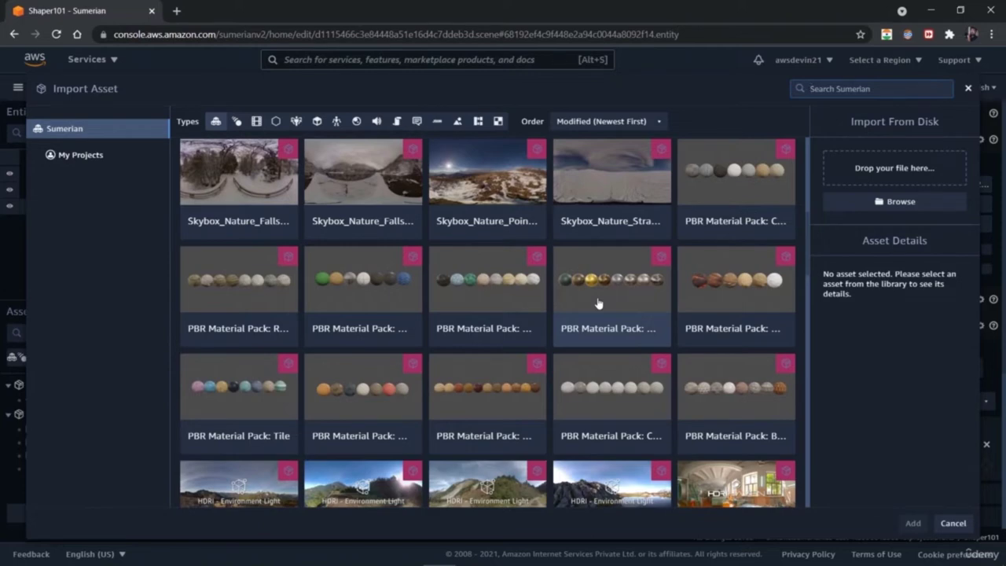
click(376, 412)
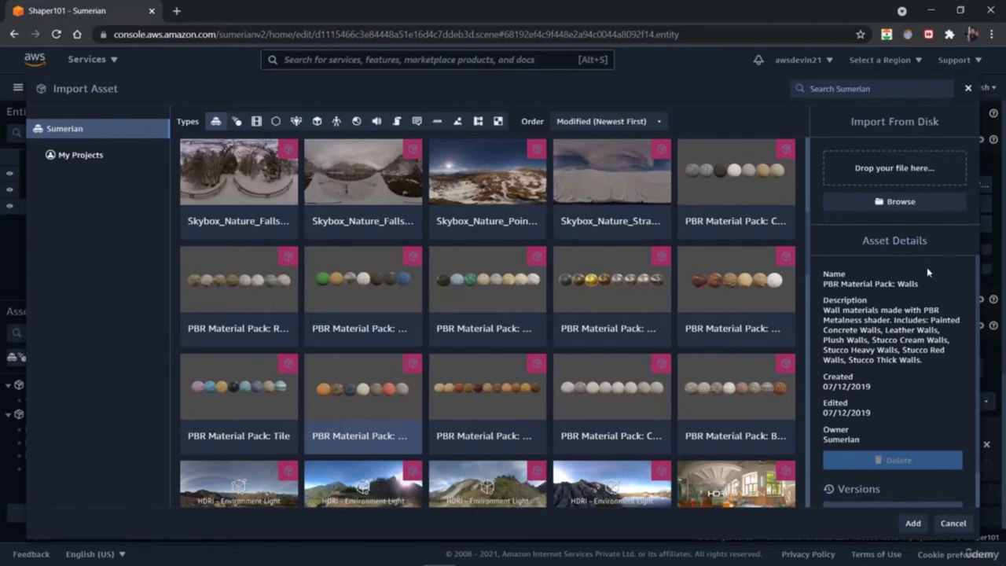
Add the Walls material pack to the project.
scroll(877, 371, down, 1)
scroll(876, 373, up, 1)
scroll(873, 385, down, 1)
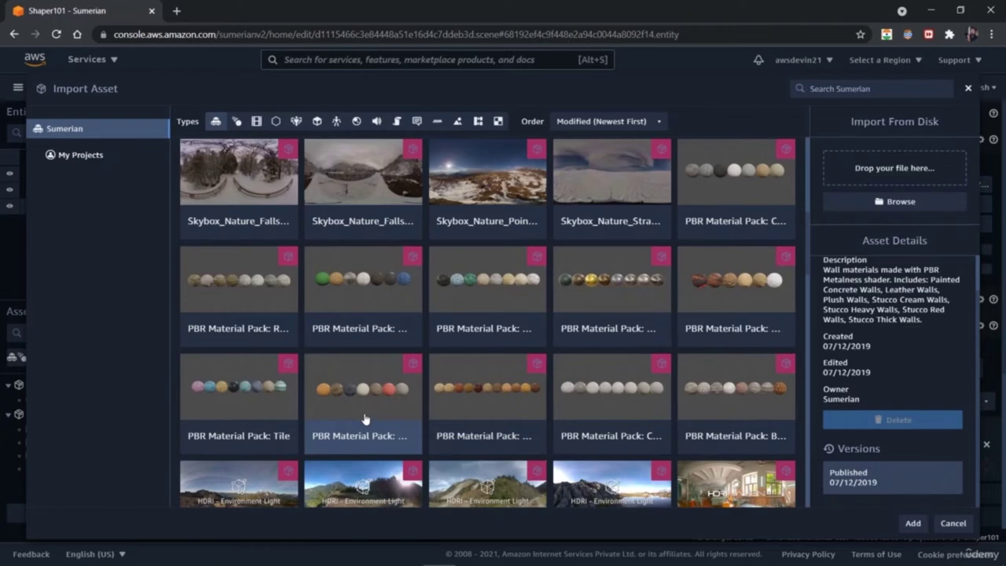
click(912, 524)
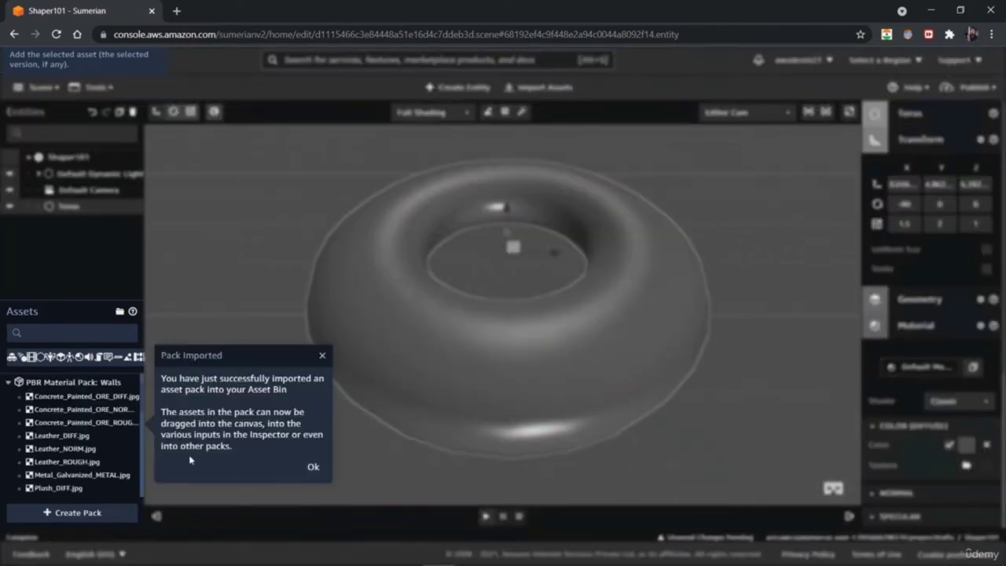
Dismiss the Pack Imported notice and drop Walls_Stucco_Red_MAT onto the torus's material.
click(312, 469)
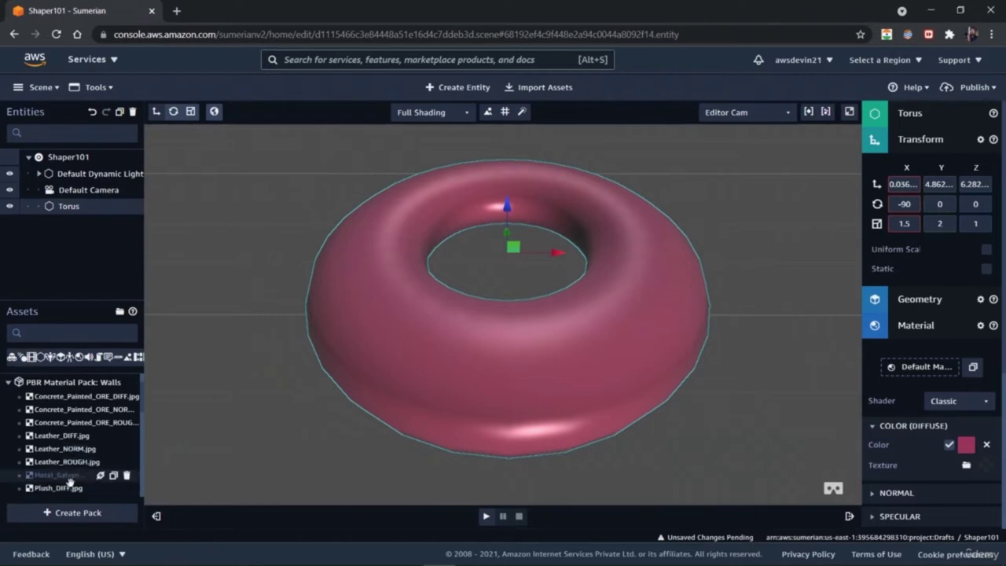
click(910, 112)
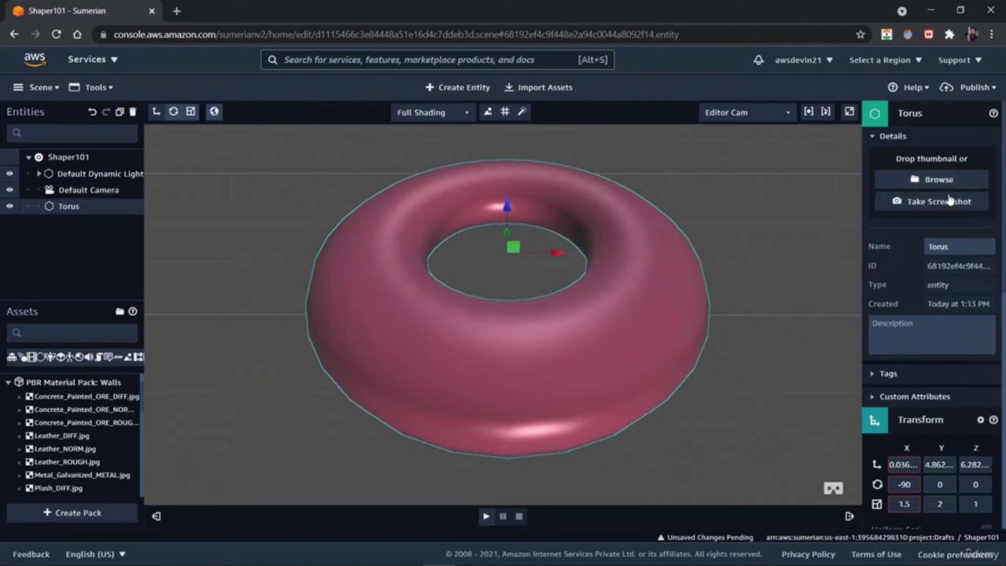
scroll(1003, 403, down, 3)
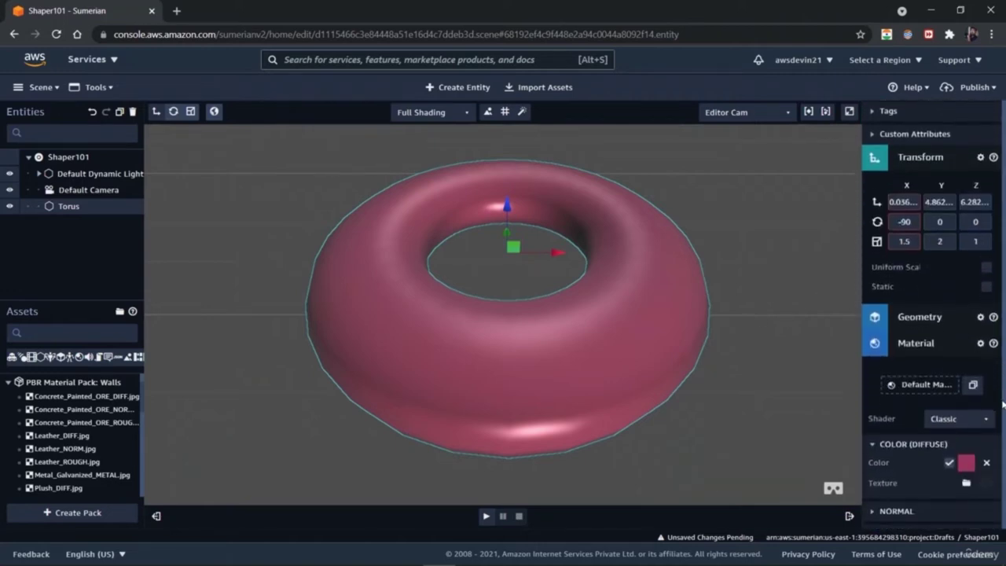
scroll(1003, 404, down, 3)
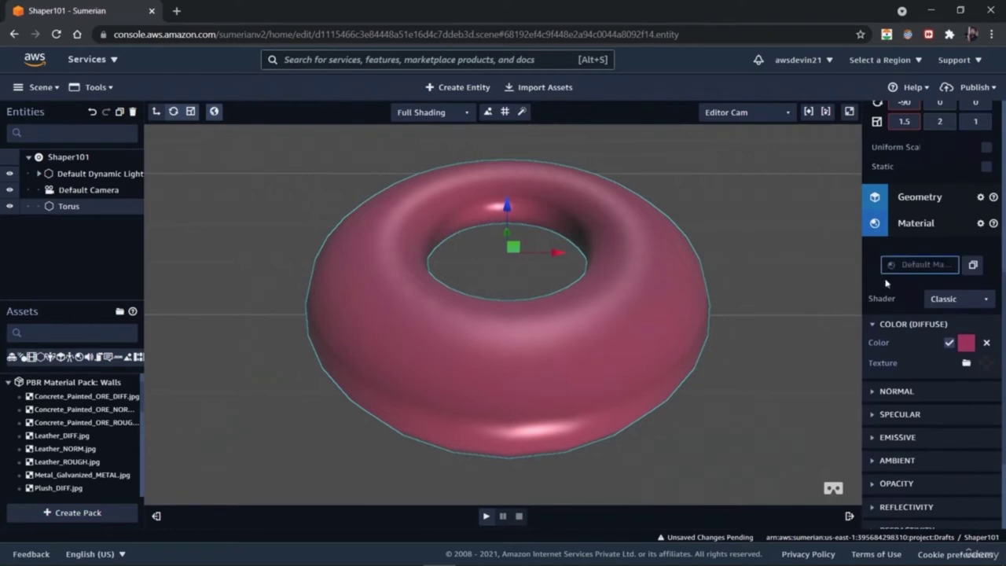
scroll(71, 464, down, 3)
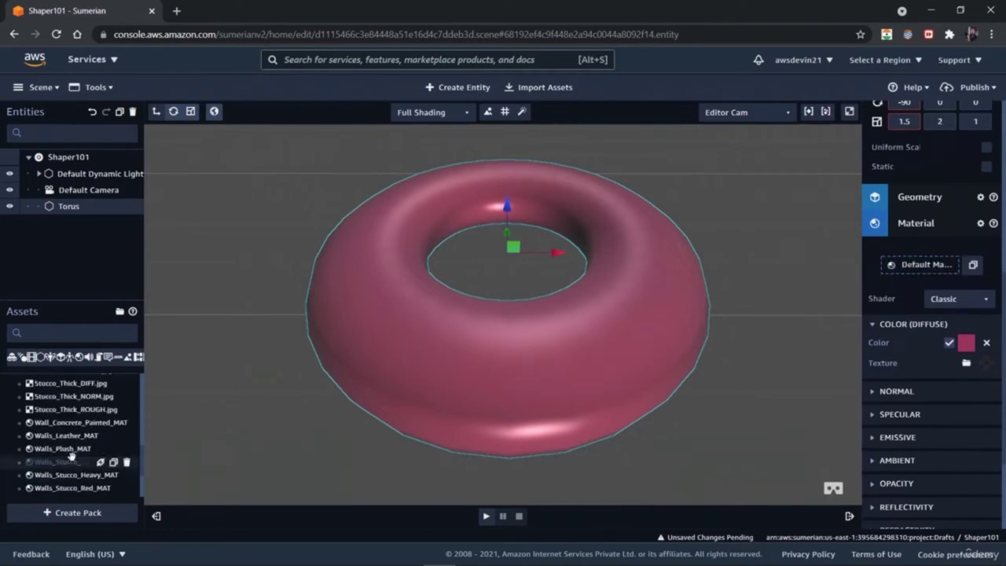
drag(70, 480, 911, 264)
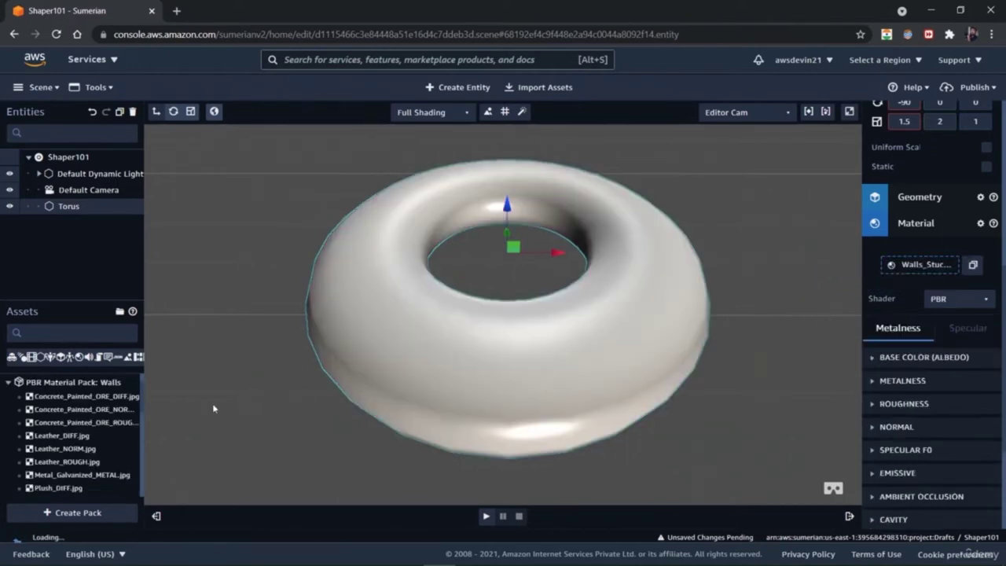
Apply a stucco wall material, then Walls_Leather_MAT, to the torus.
scroll(63, 452, down, 2)
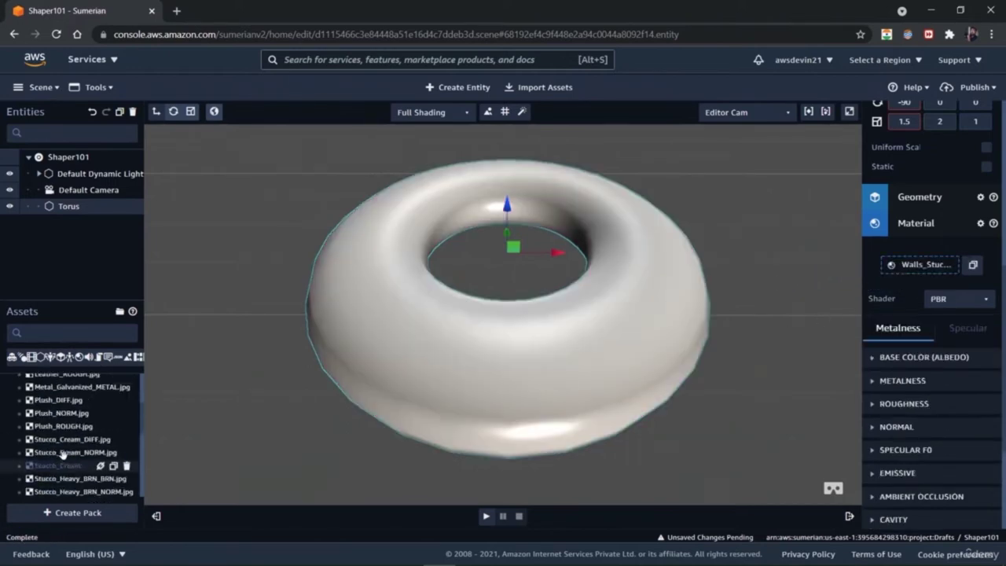
scroll(62, 452, down, 10)
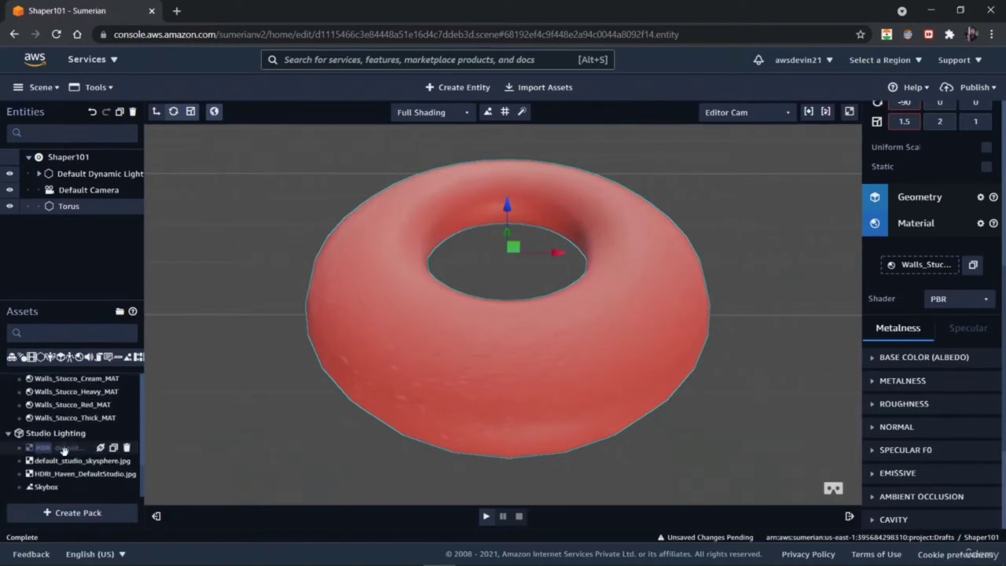
drag(71, 420, 919, 266)
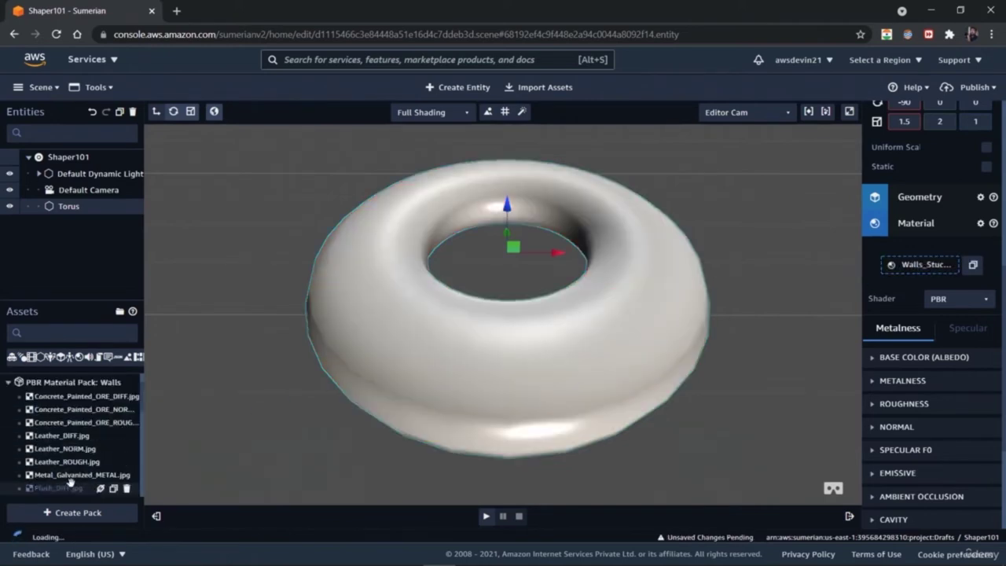
scroll(70, 472, down, 3)
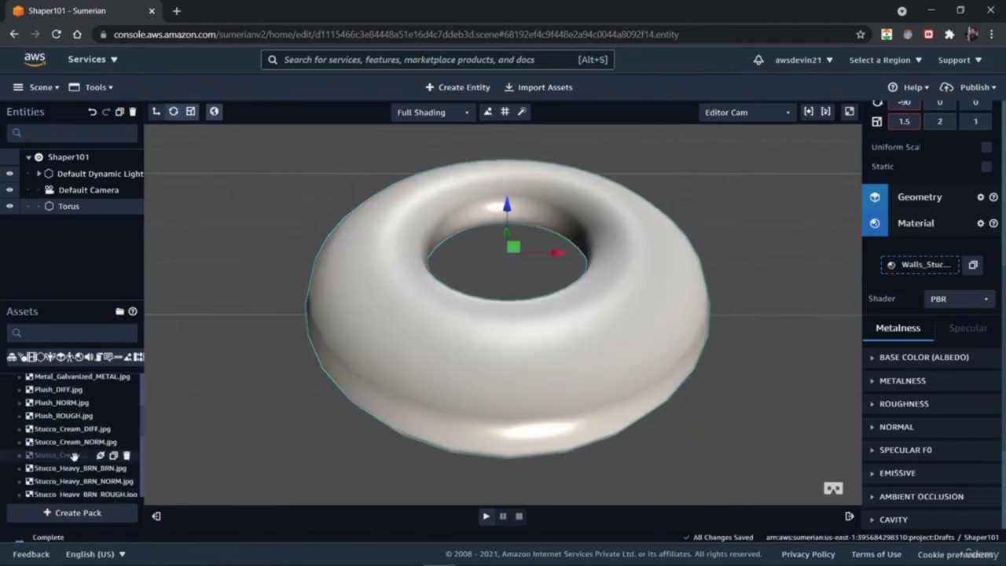
scroll(75, 440, down, 5)
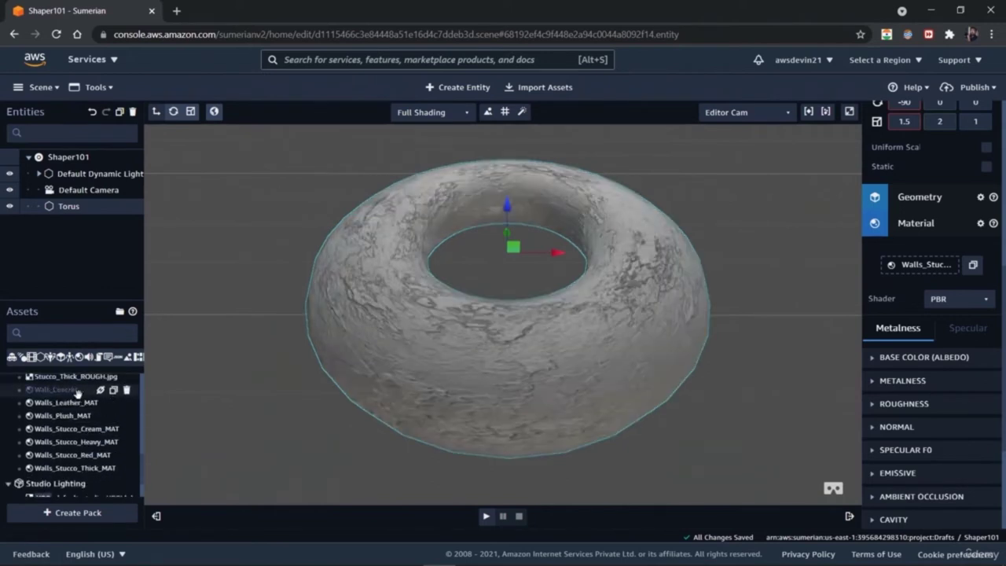
drag(77, 407, 933, 272)
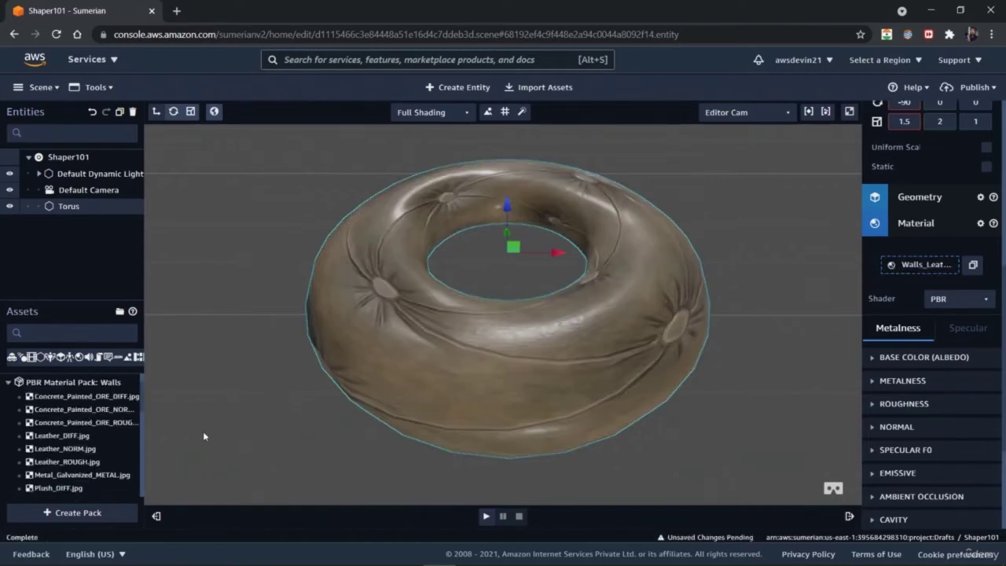
Reselect the torus and apply Walls_Stucco_Cream_MAT to it.
click(261, 409)
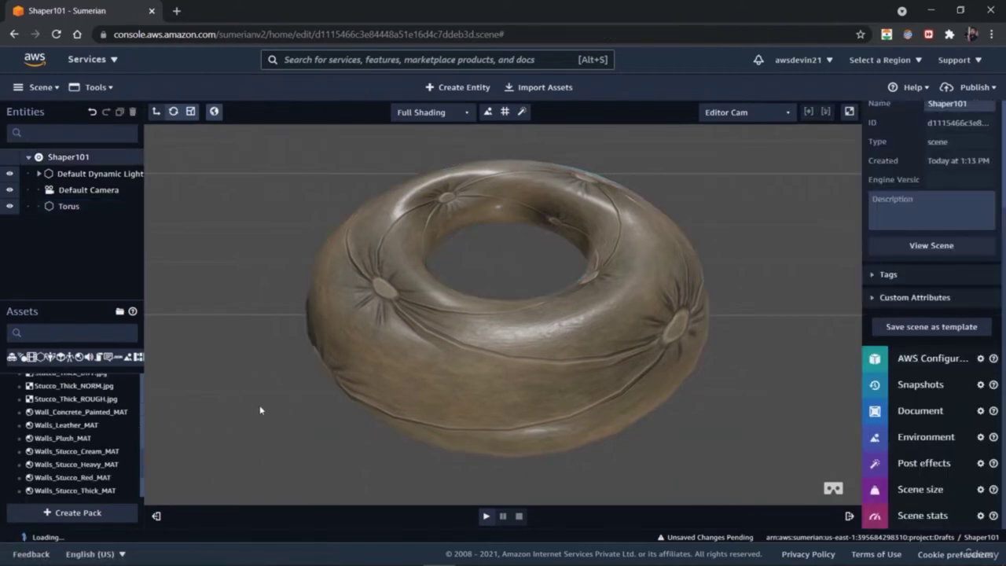
click(431, 377)
scroll(80, 471, down, 8)
scroll(80, 448, down, 3)
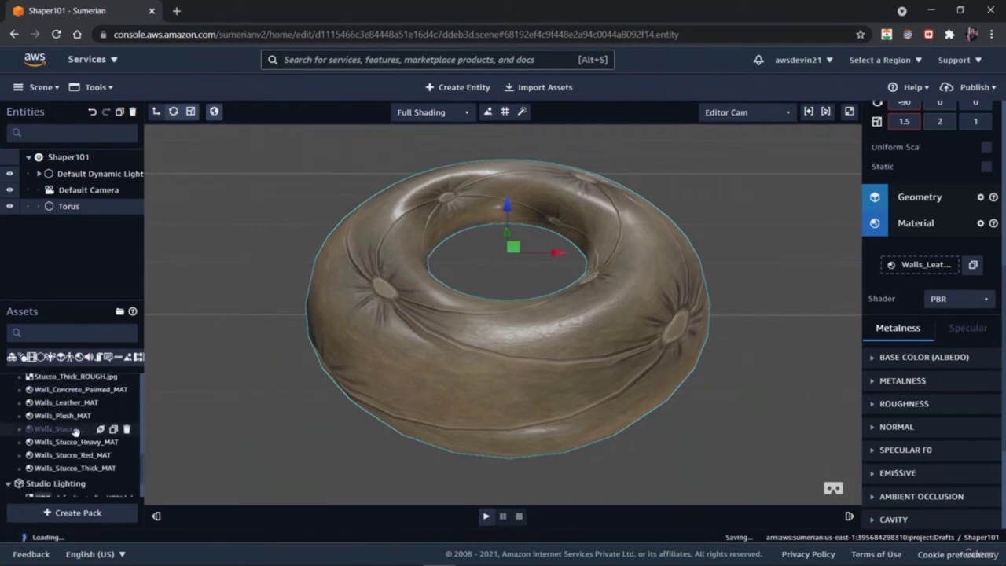
drag(71, 428, 925, 267)
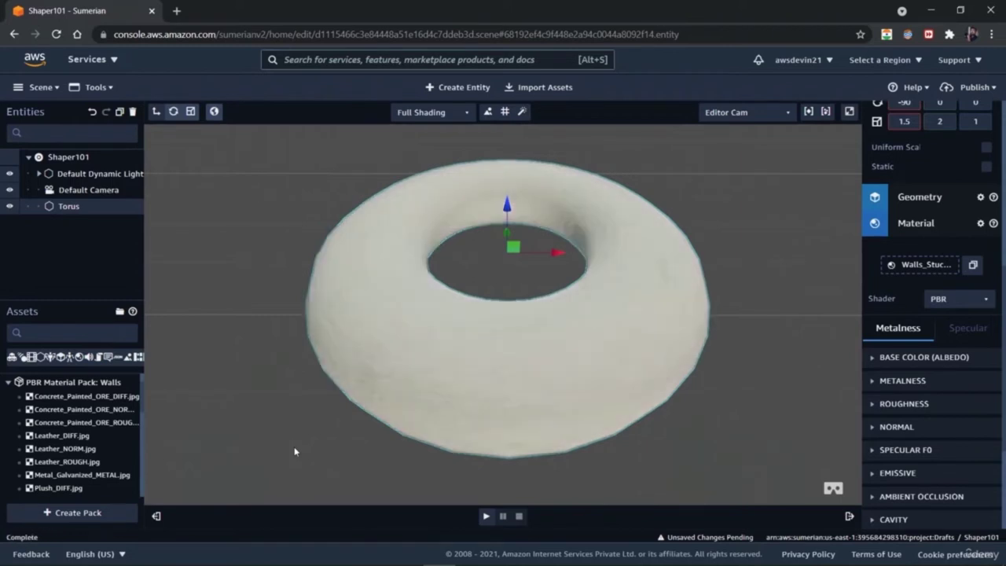
Apply Walls_Stucco_Cream_MAT to the torus's material slot.
scroll(116, 445, down, 6)
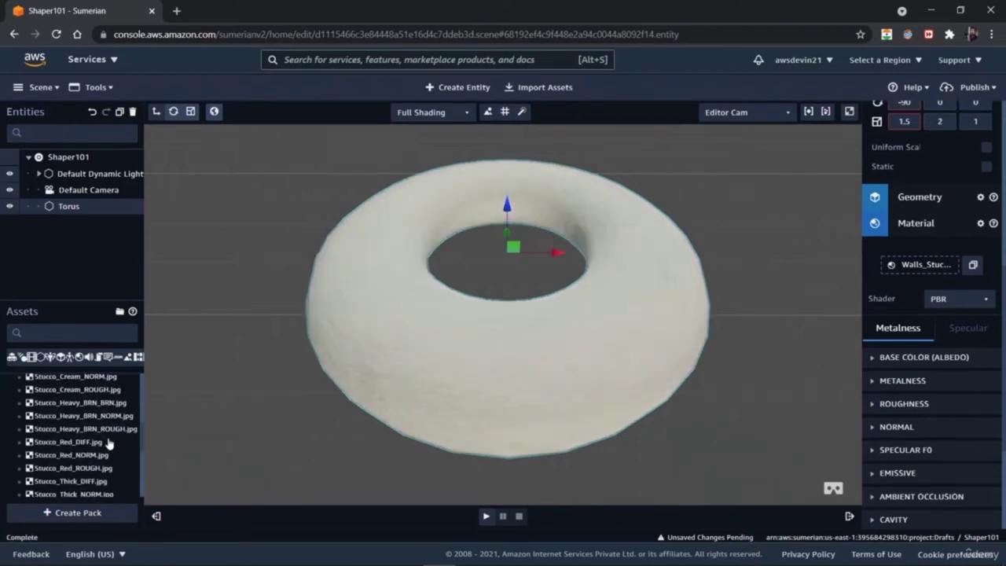
scroll(78, 479, down, 6)
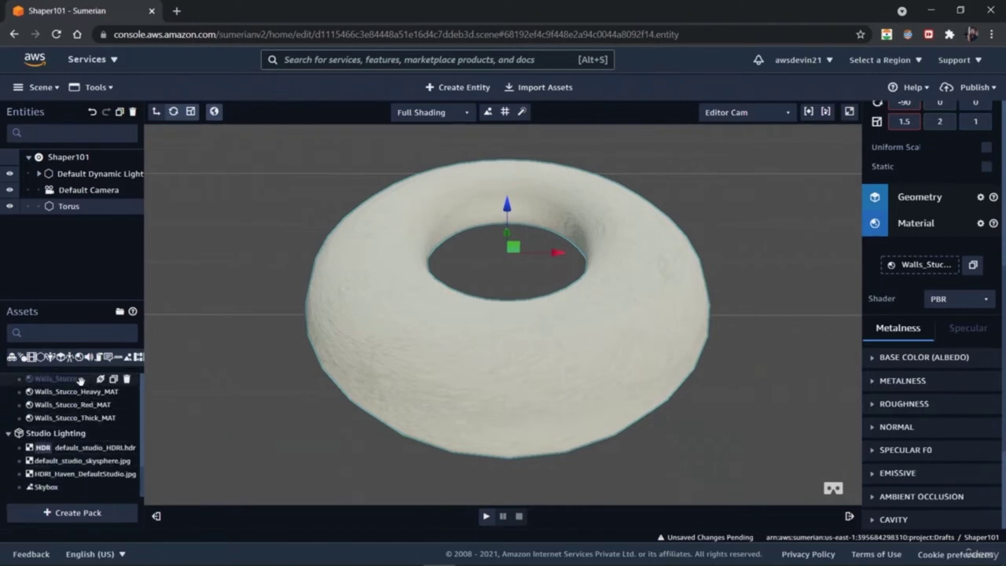
drag(204, 389, 931, 271)
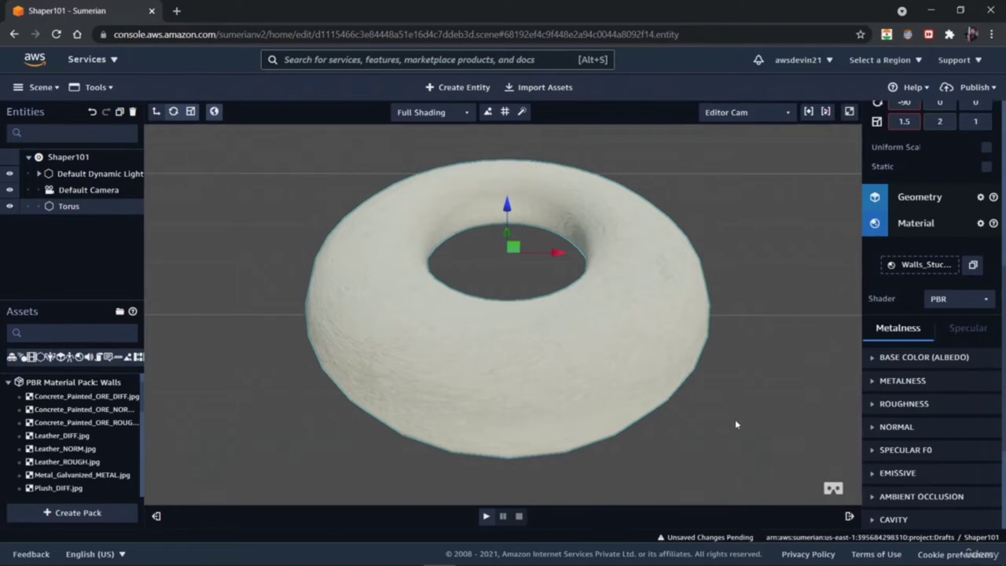
Replace the torus's material with Walls_Stucco_Red_MAT.
scroll(67, 463, down, 10)
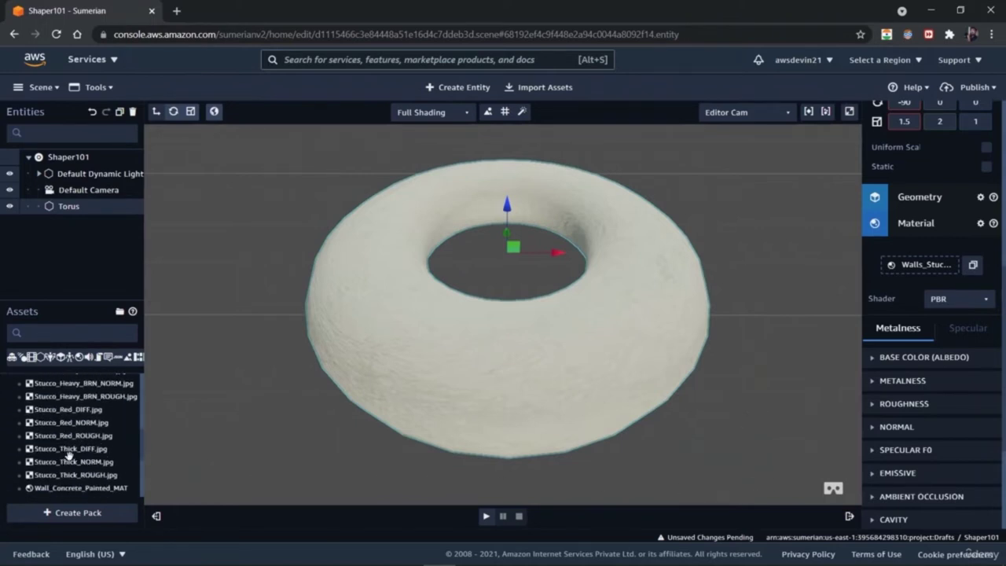
scroll(79, 464, down, 5)
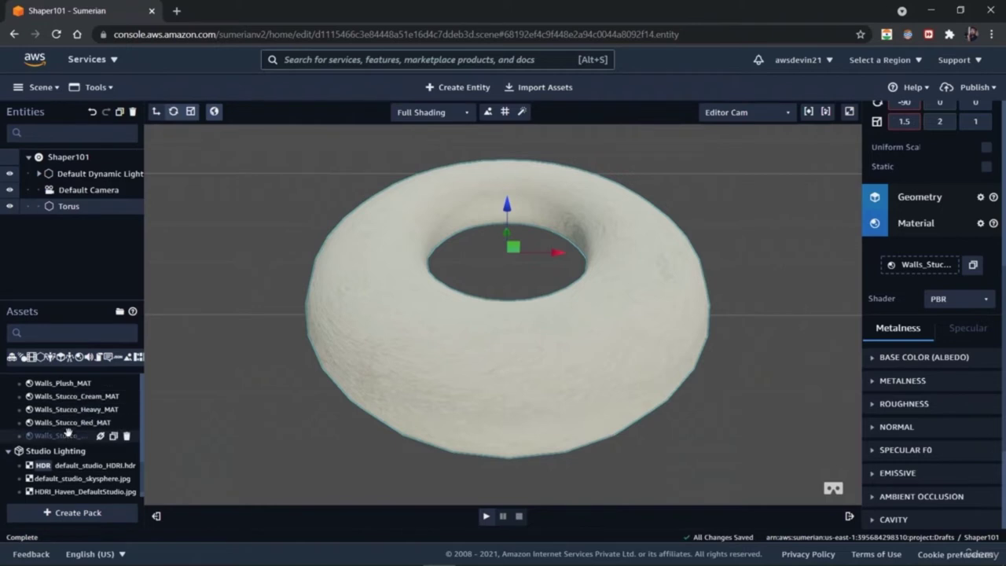
drag(110, 431, 919, 266)
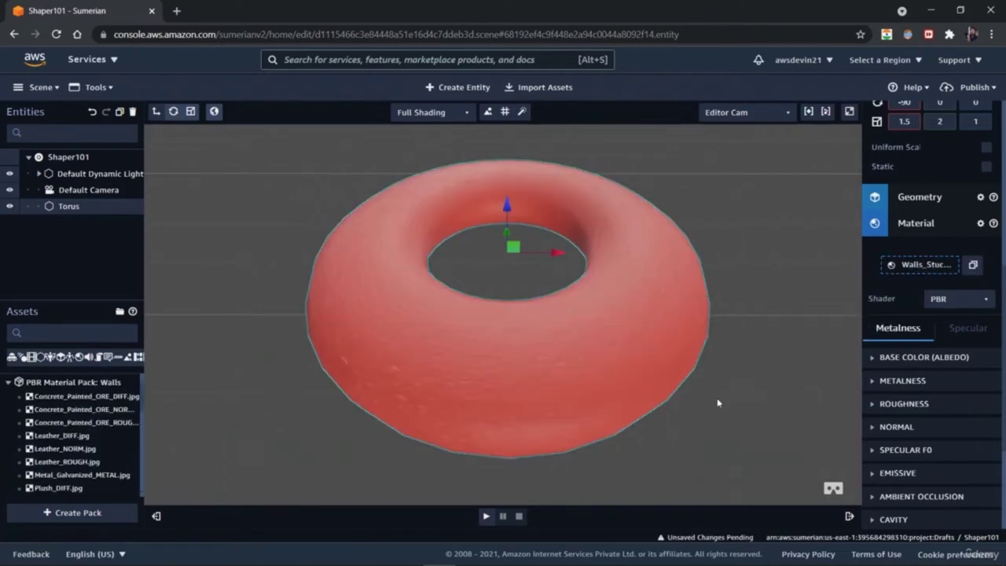
click(732, 393)
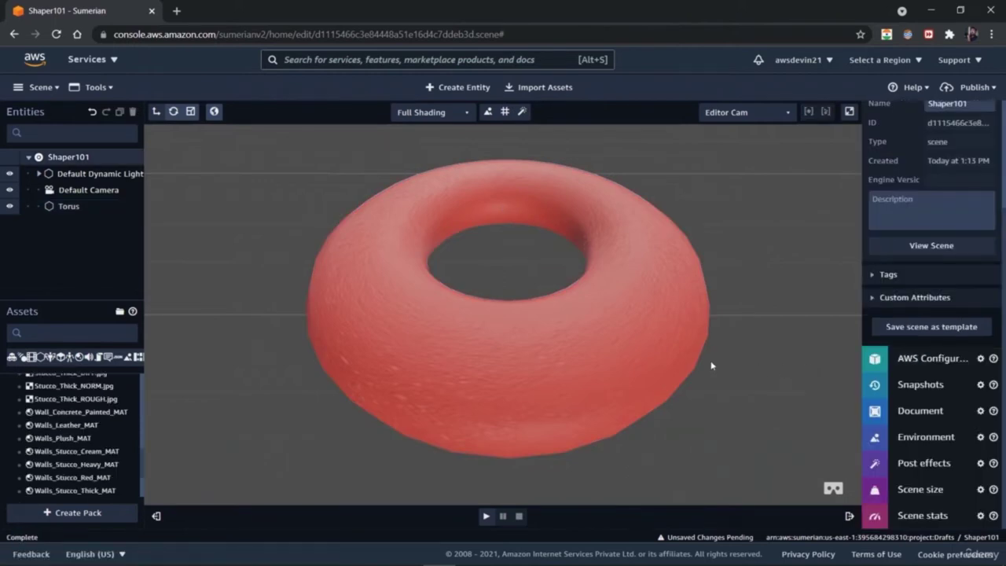
click(604, 364)
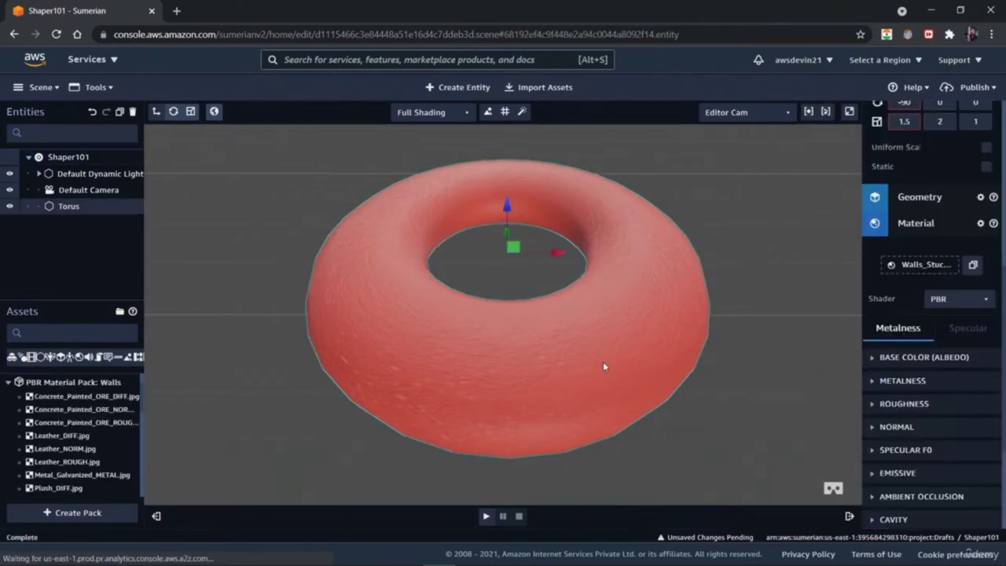
Switch the torus material's shader to Classic and back to PBR.
click(984, 304)
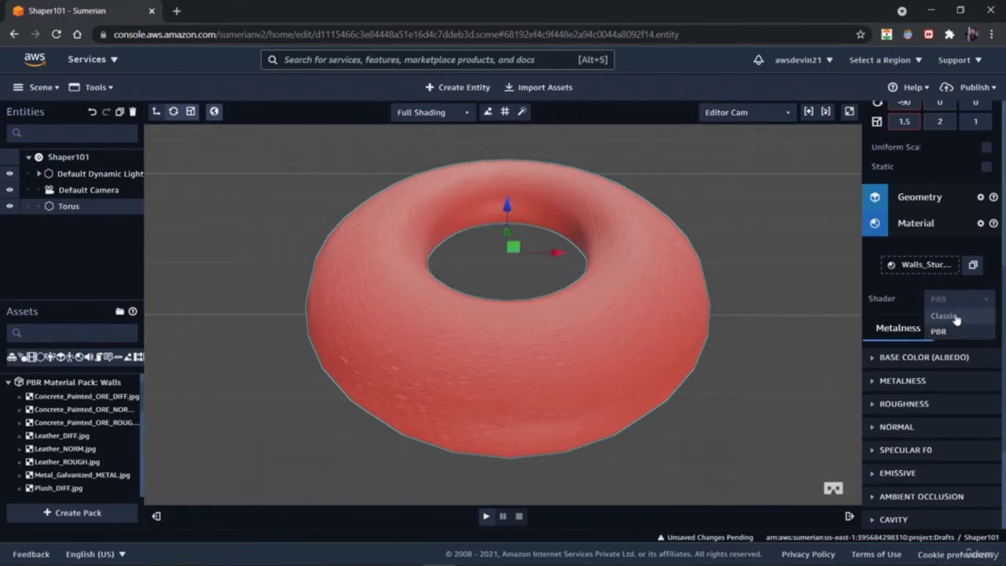
click(959, 315)
click(987, 302)
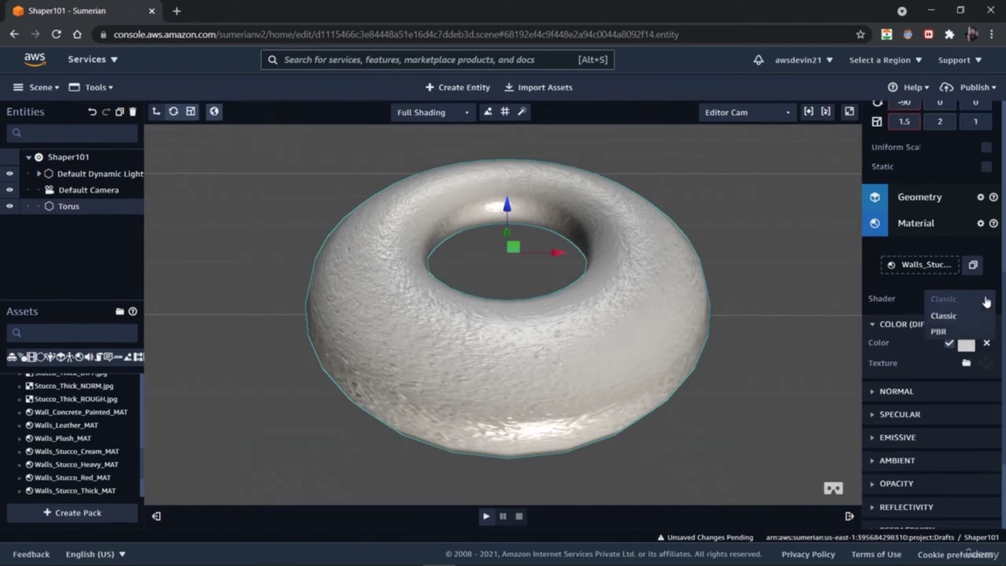
click(966, 333)
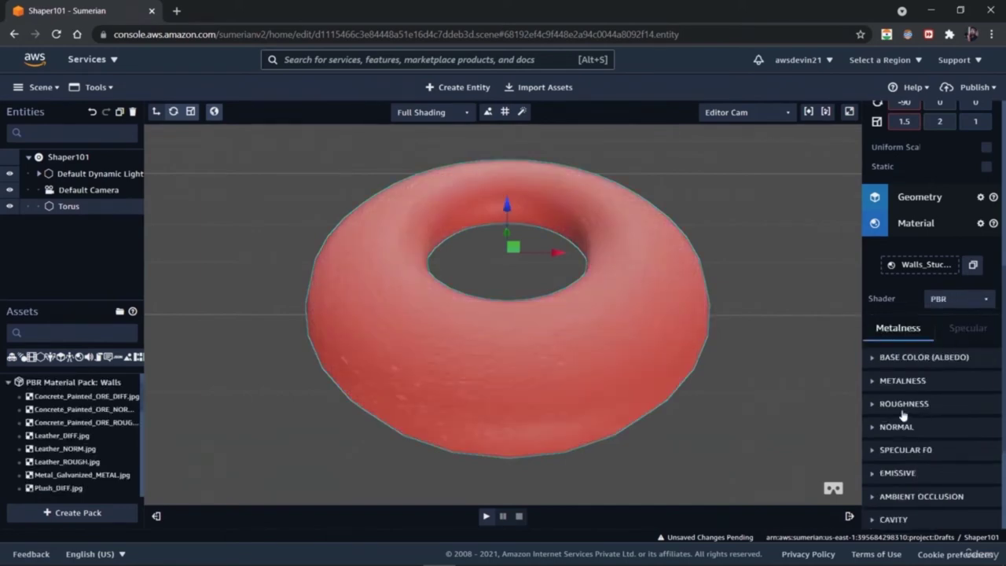
Set the stucco material's base colour (albedo) to orange, hex c29741.
click(872, 359)
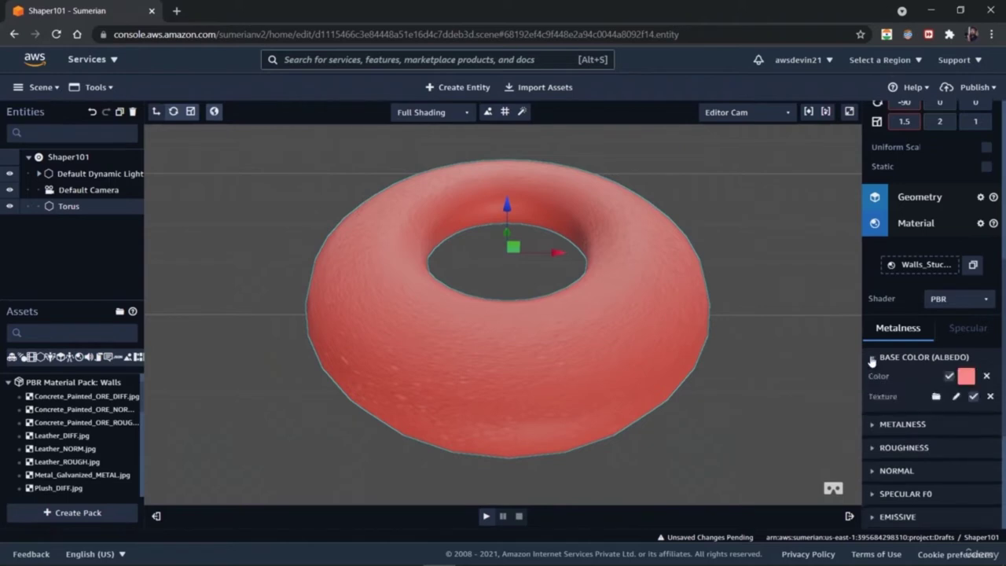
click(966, 377)
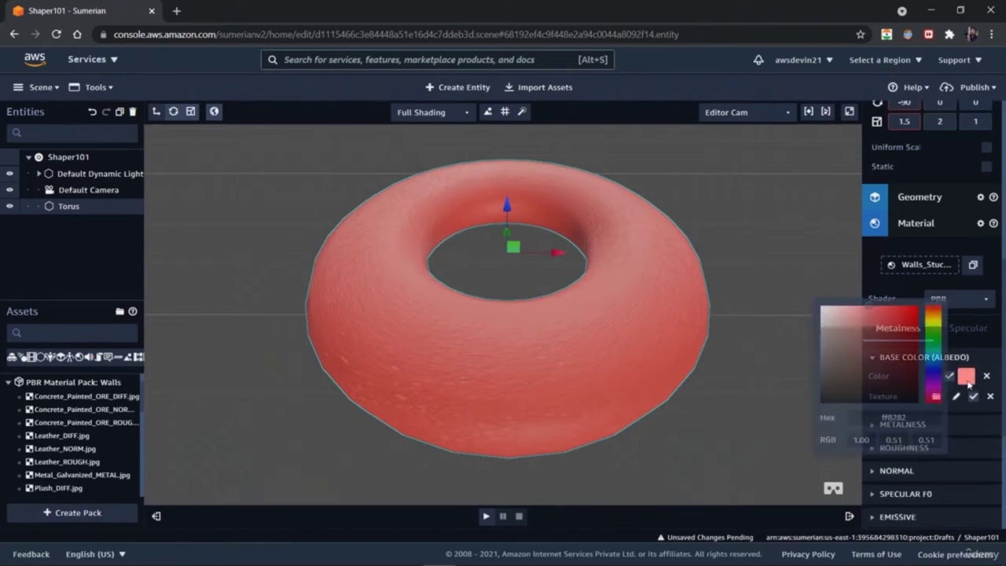
drag(911, 382, 851, 386)
click(934, 337)
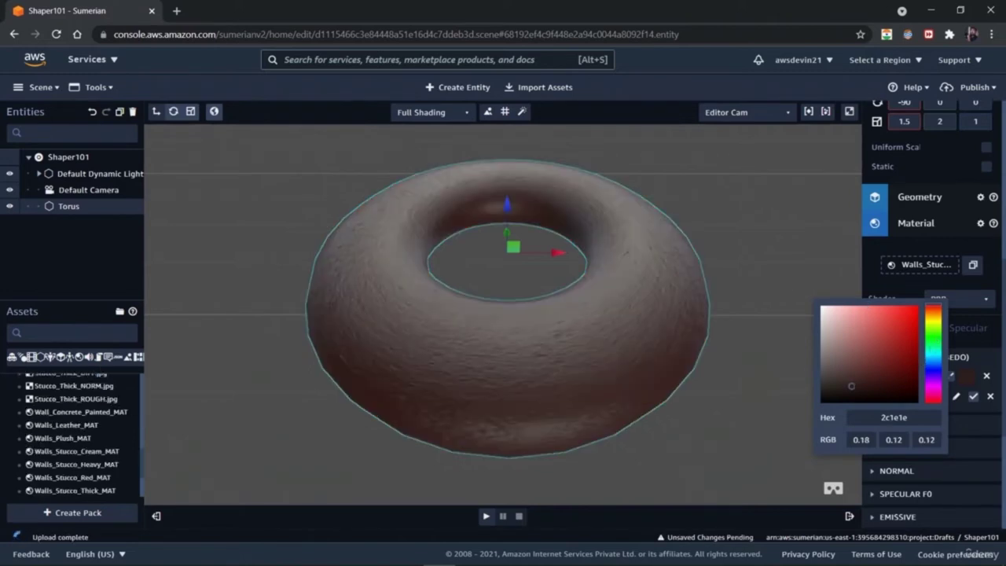
click(890, 329)
drag(890, 329, 883, 320)
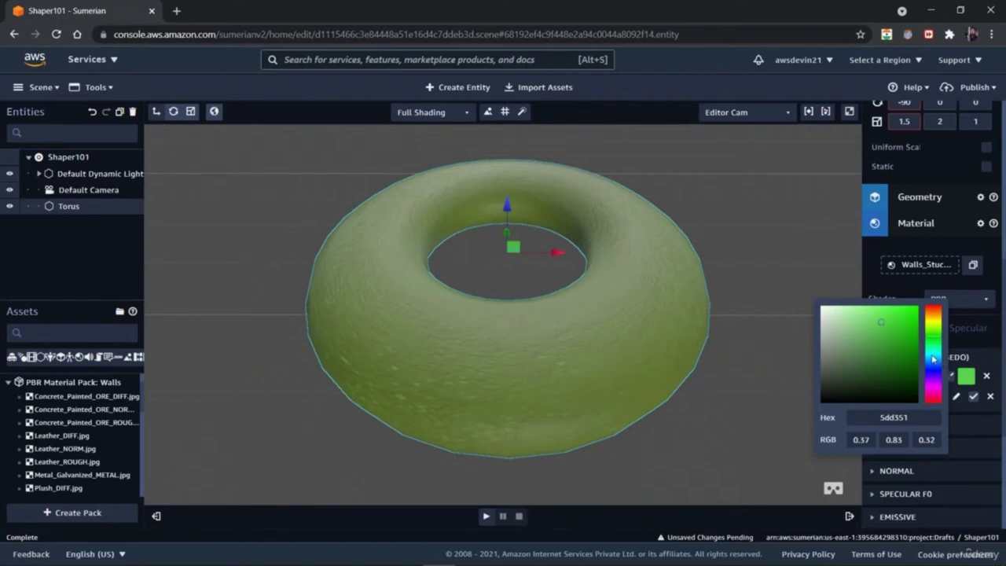
click(933, 359)
click(934, 368)
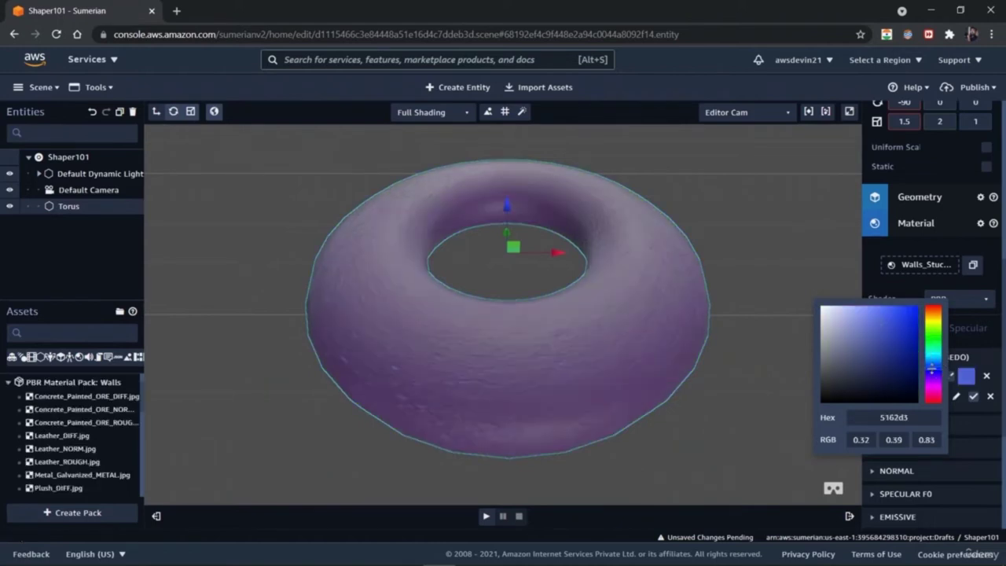
click(895, 346)
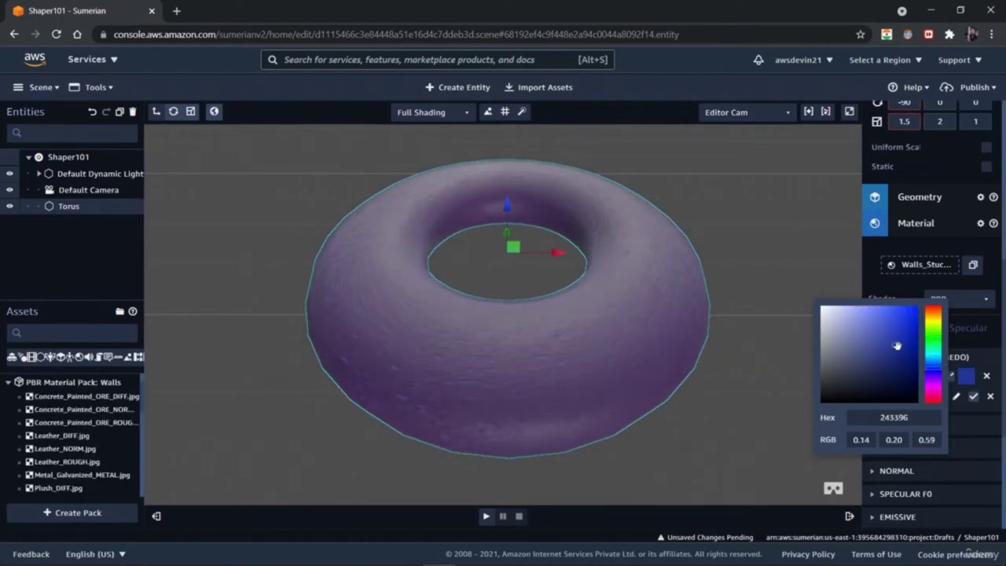
click(934, 393)
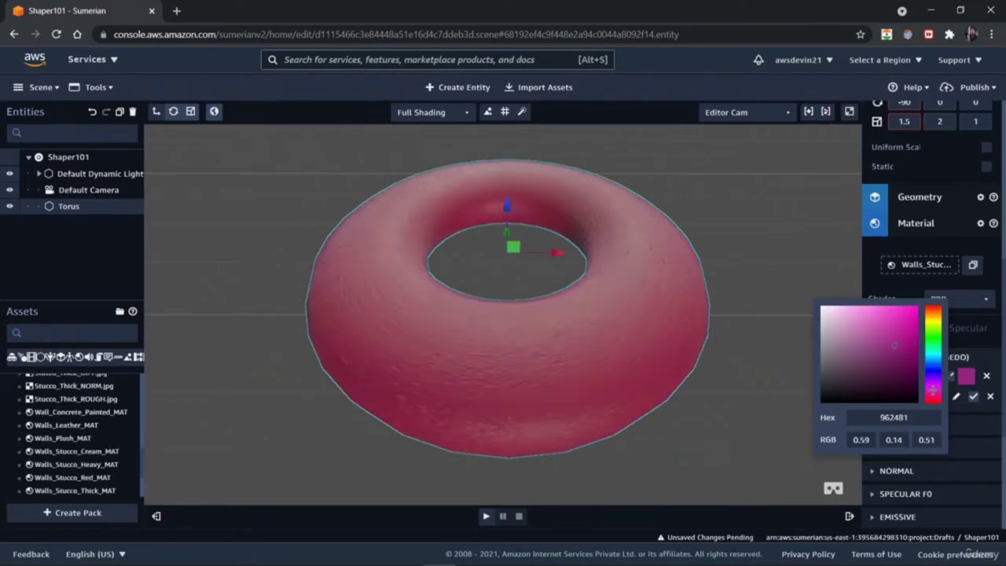
click(937, 321)
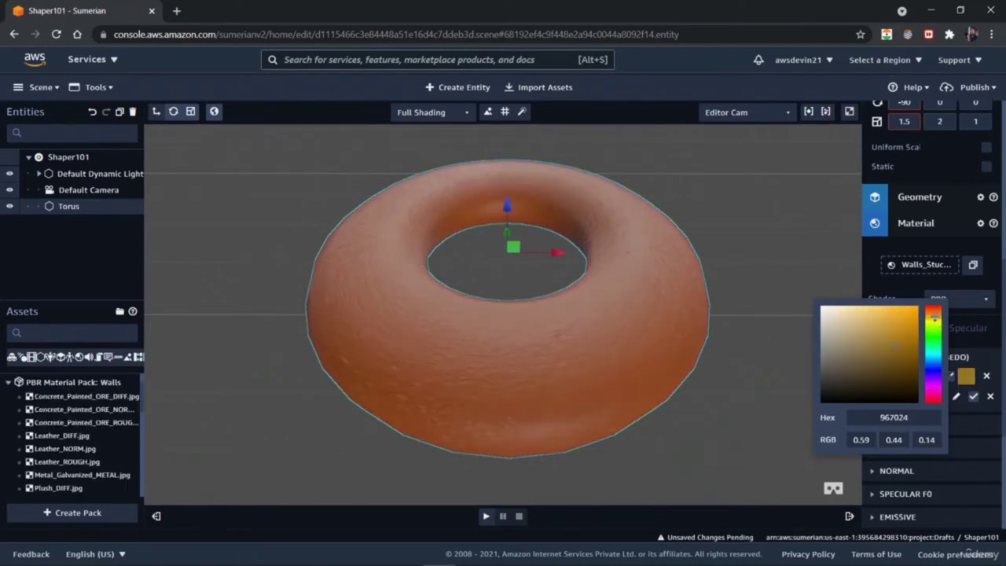
click(871, 326)
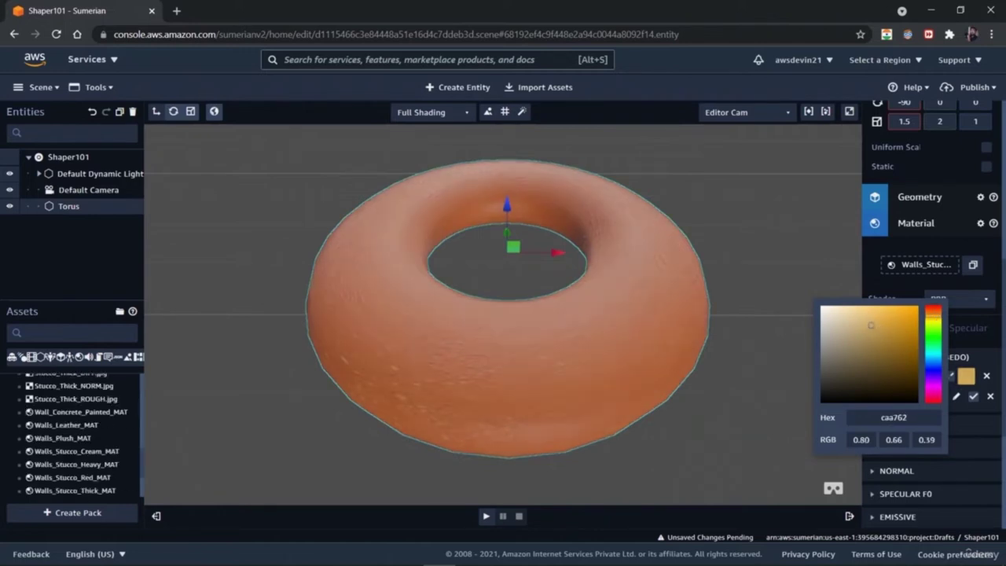
click(886, 329)
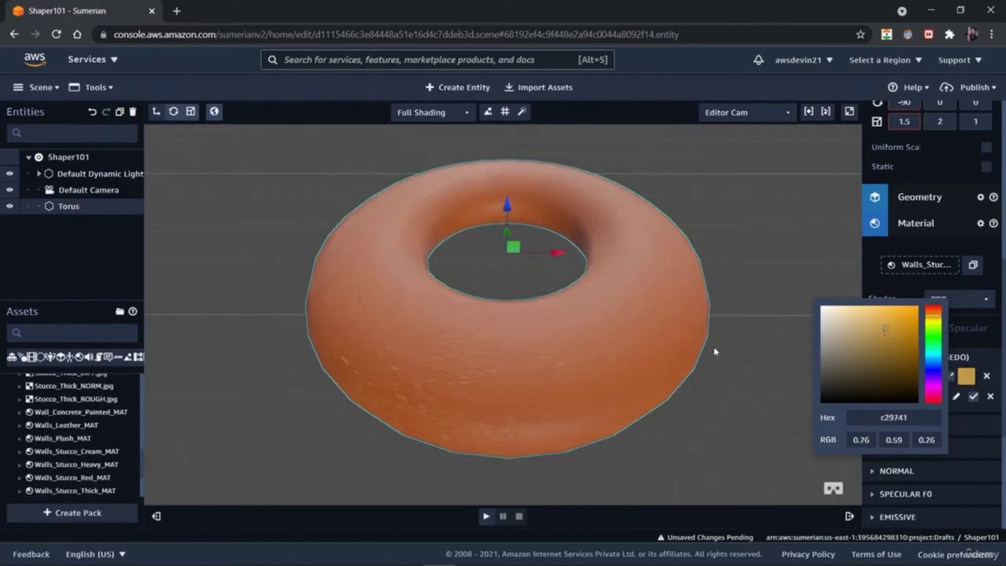
click(715, 351)
click(726, 362)
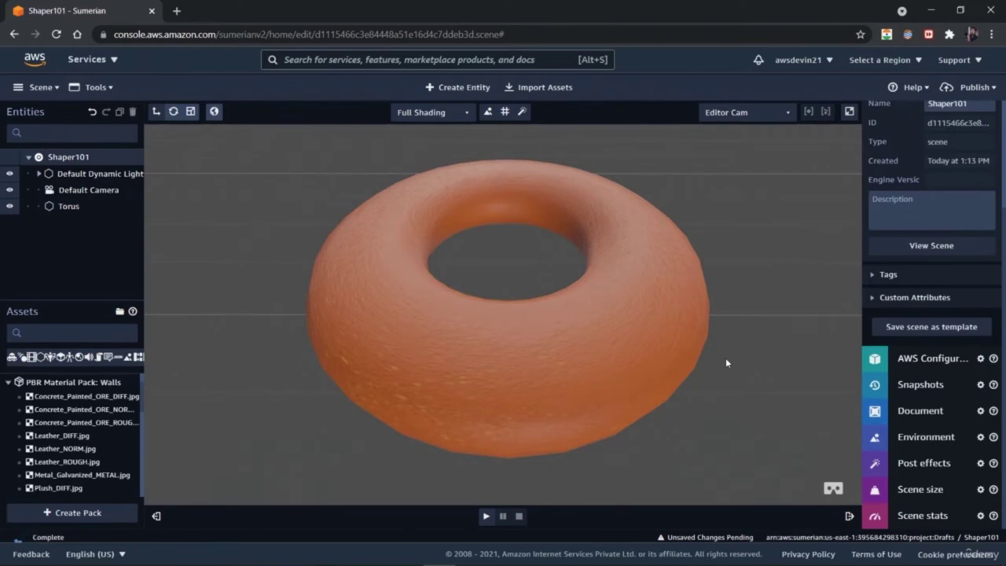
Raise the torus material's Metalness strength to 1 and check the metallic sheen.
click(580, 349)
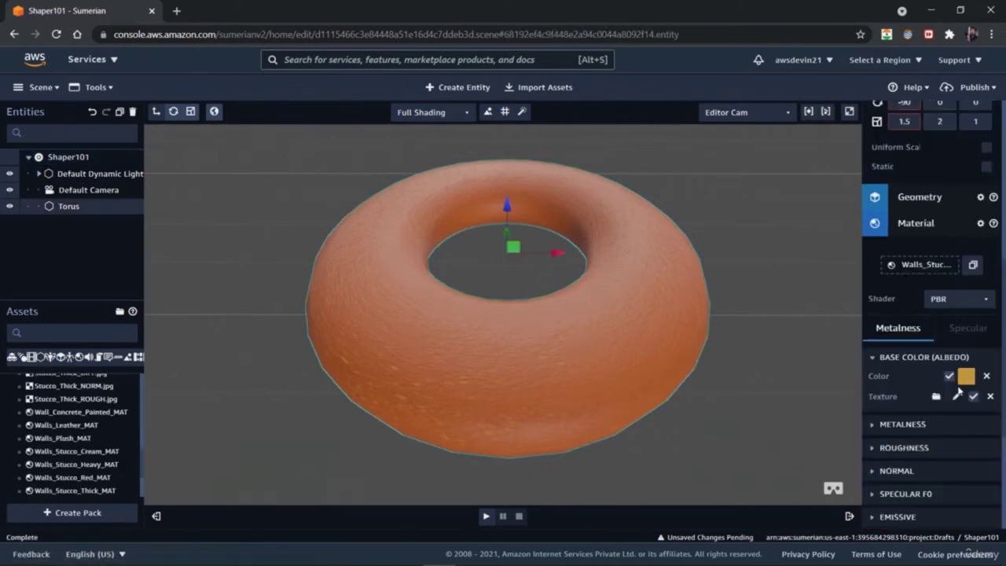
click(869, 425)
scroll(975, 393, down, 2)
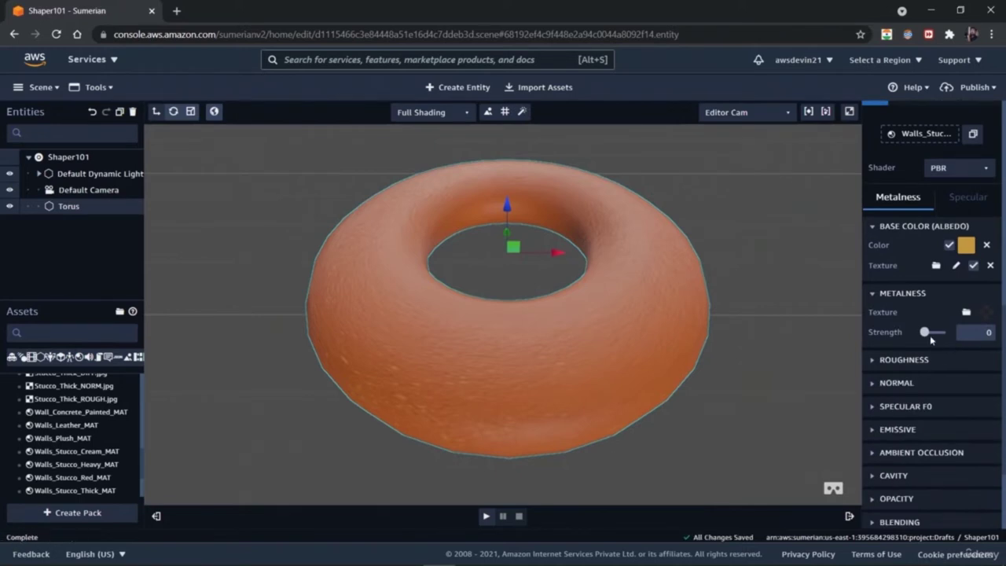
drag(928, 333, 932, 333)
scroll(931, 333, down, 1)
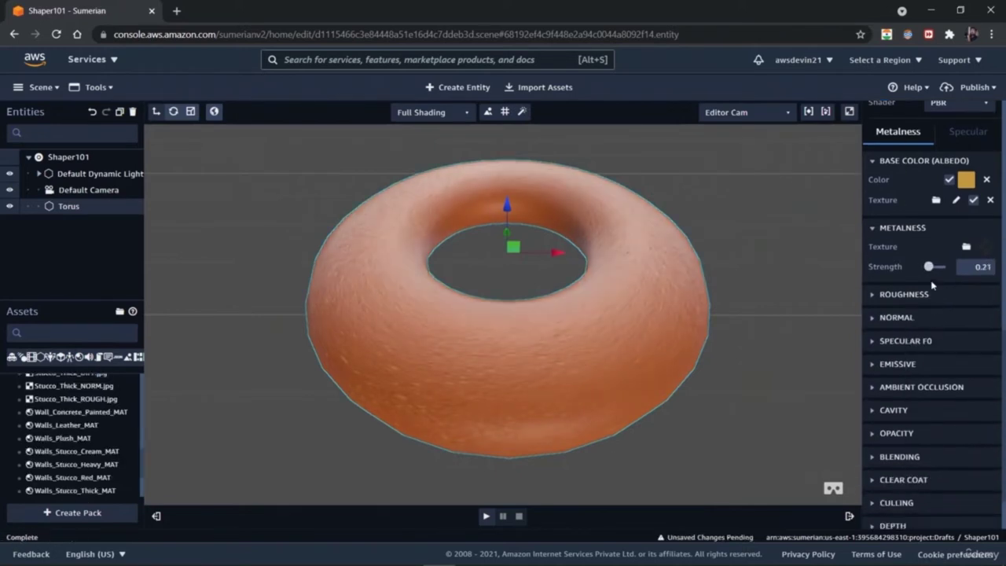
drag(929, 269, 956, 271)
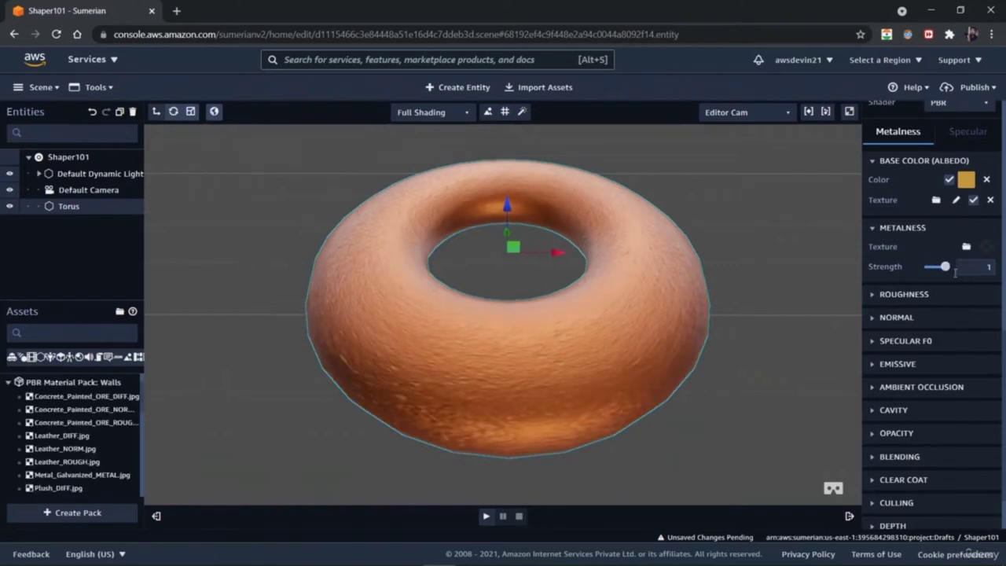
click(799, 347)
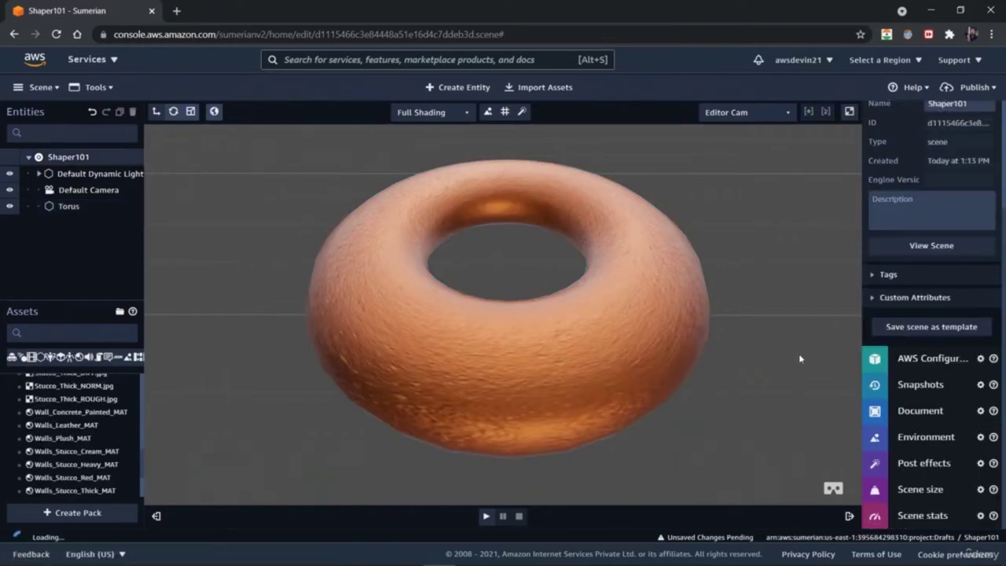
click(665, 354)
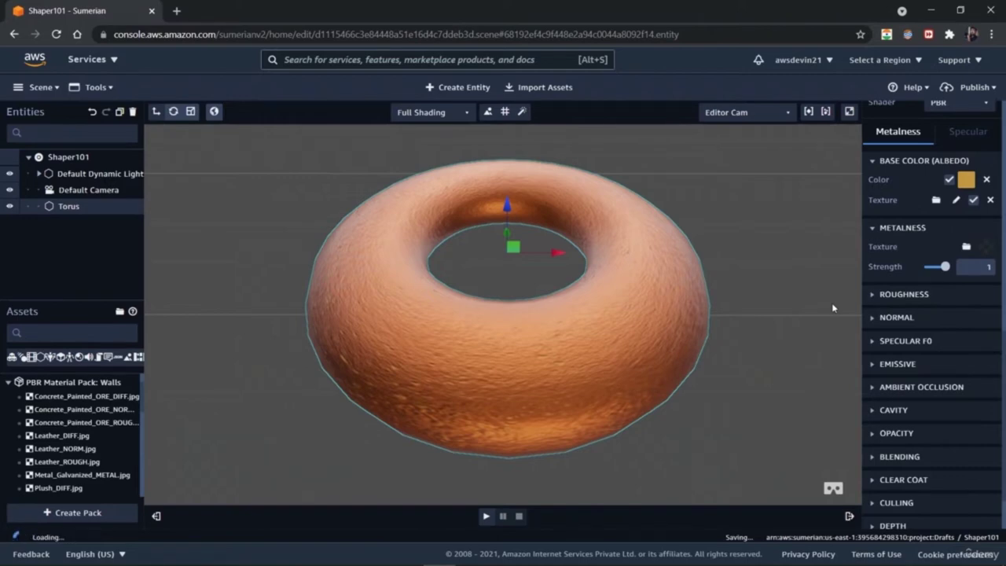
click(834, 308)
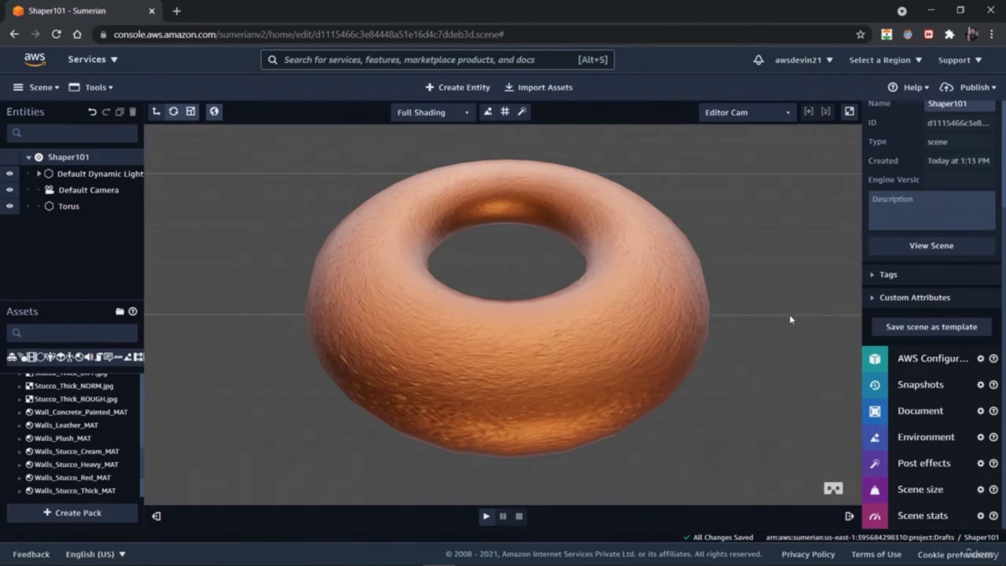
click(684, 319)
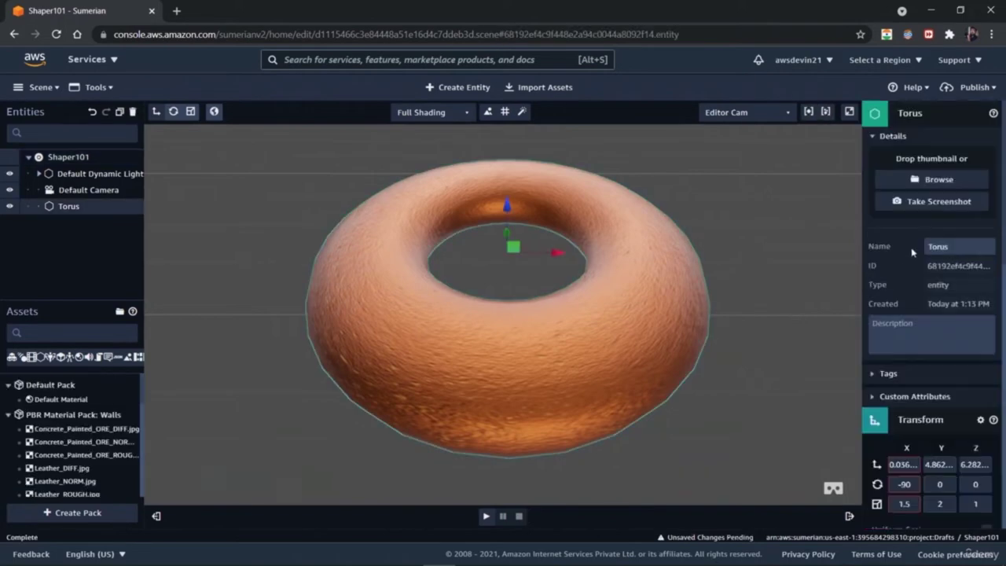
Expand the material's Normal, Specular F0 and Emissive settings.
scroll(943, 323, down, 2)
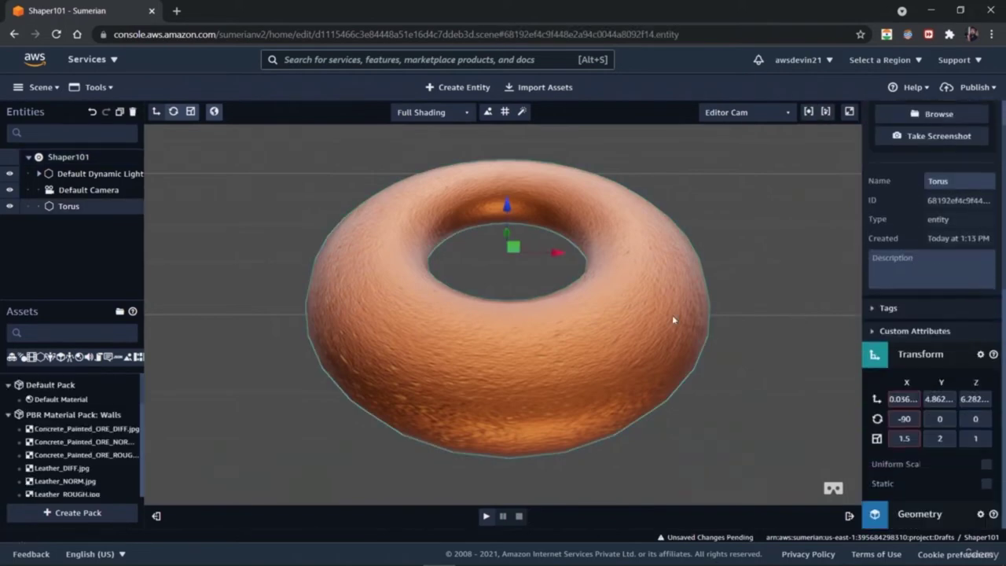
scroll(934, 314, down, 5)
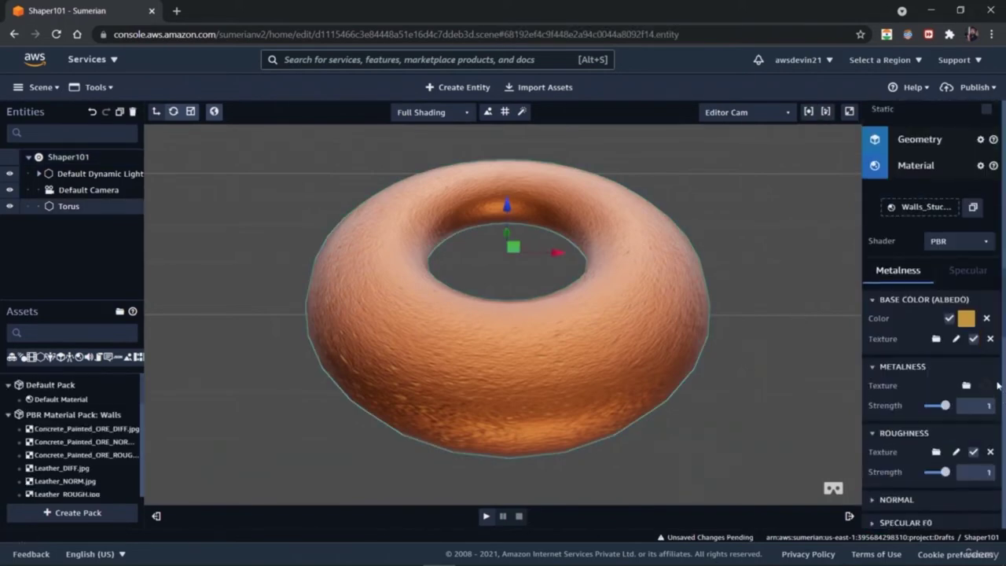
scroll(1003, 359, down, 3)
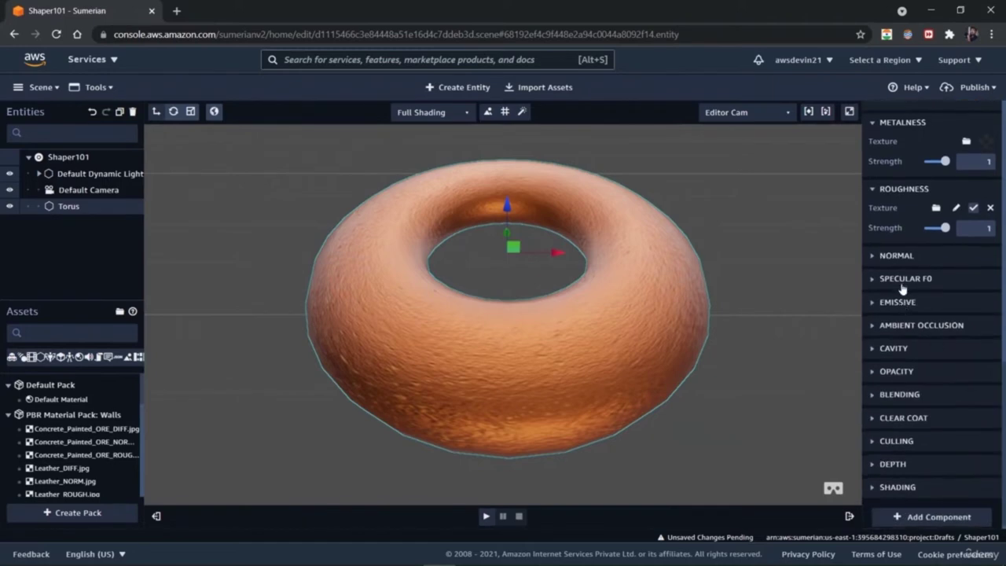
click(872, 258)
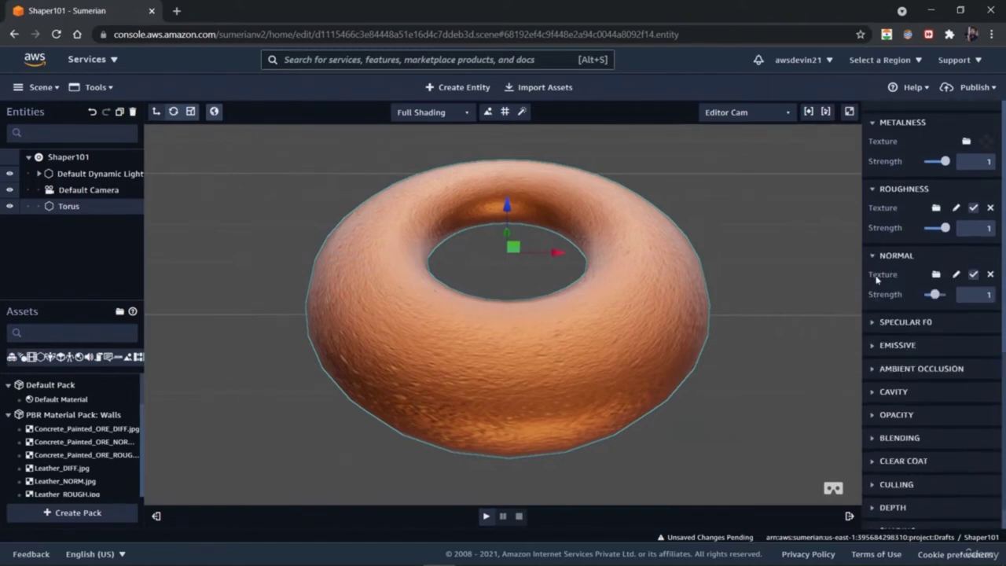
click(872, 323)
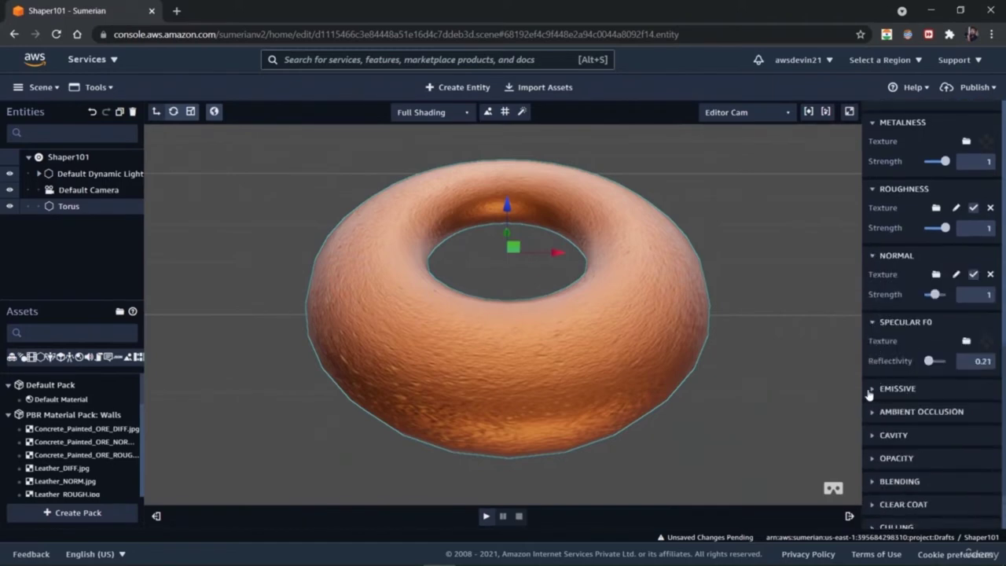
click(873, 388)
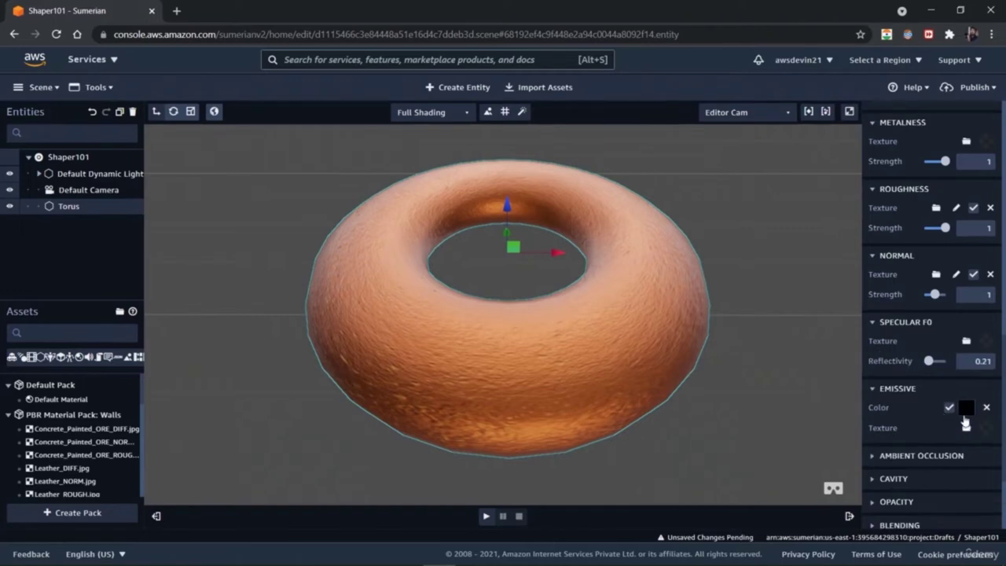
Try pink, red and purple emissive colours, then settle on near-black.
click(966, 412)
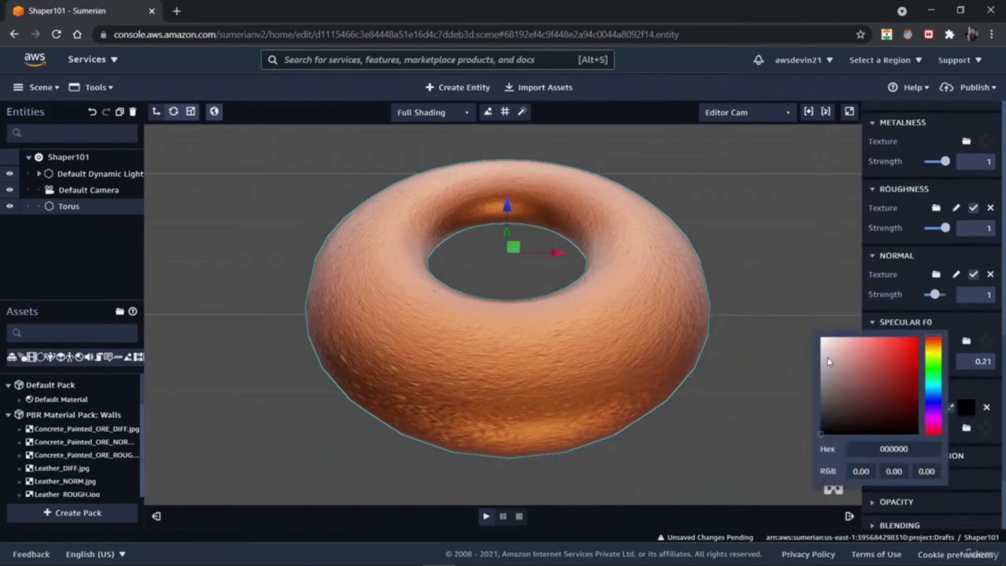
click(827, 359)
mouse_move(858, 384)
mouse_down()
mouse_move(900, 372)
mouse_move(907, 394)
mouse_move(936, 390)
mouse_move(934, 426)
mouse_up()
click(898, 409)
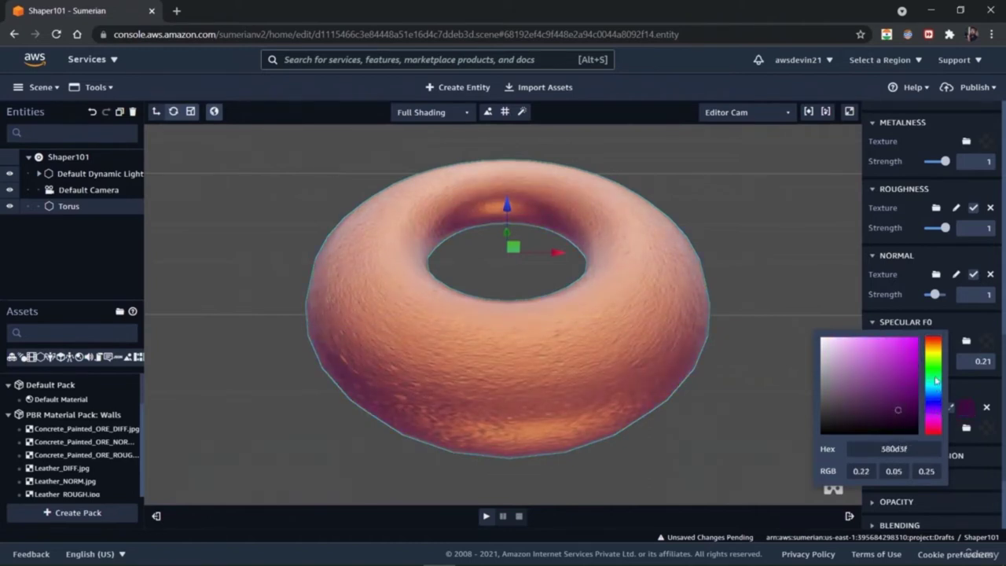
click(883, 339)
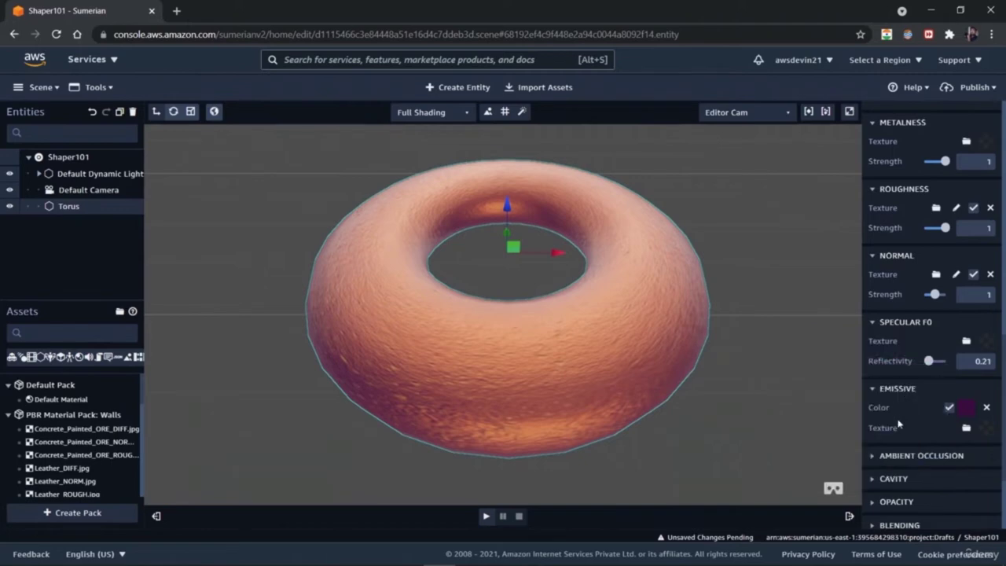
click(963, 407)
click(826, 432)
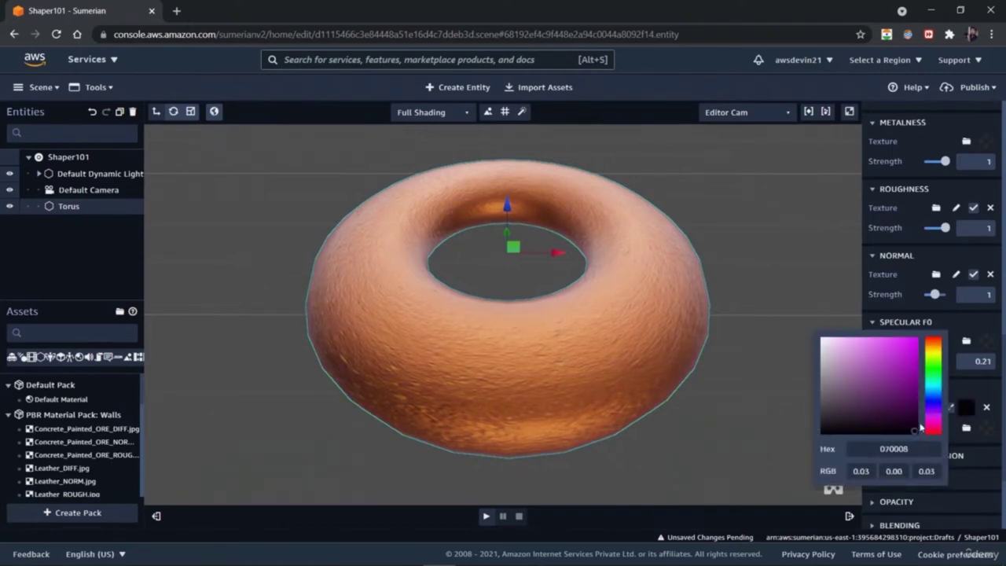
click(841, 273)
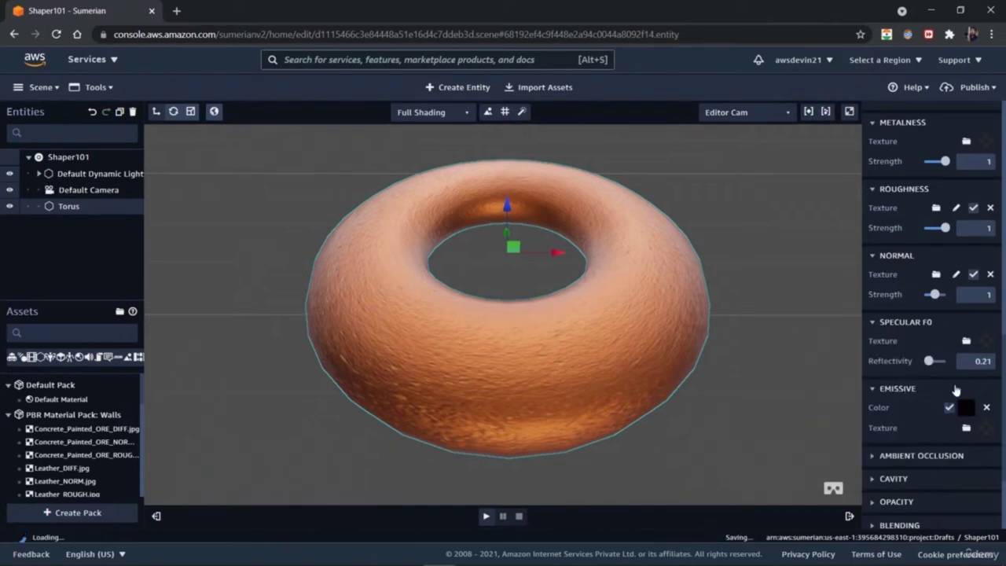
click(874, 456)
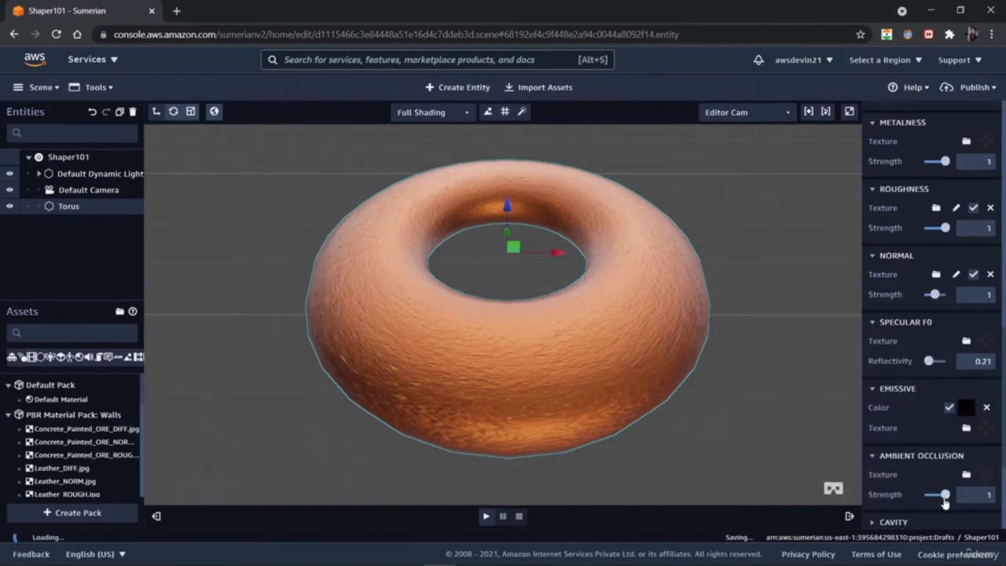
Set the torus material's cavity strength to 0.93.
mouse_move(944, 493)
mouse_down()
mouse_move(926, 496)
mouse_move(946, 495)
mouse_up()
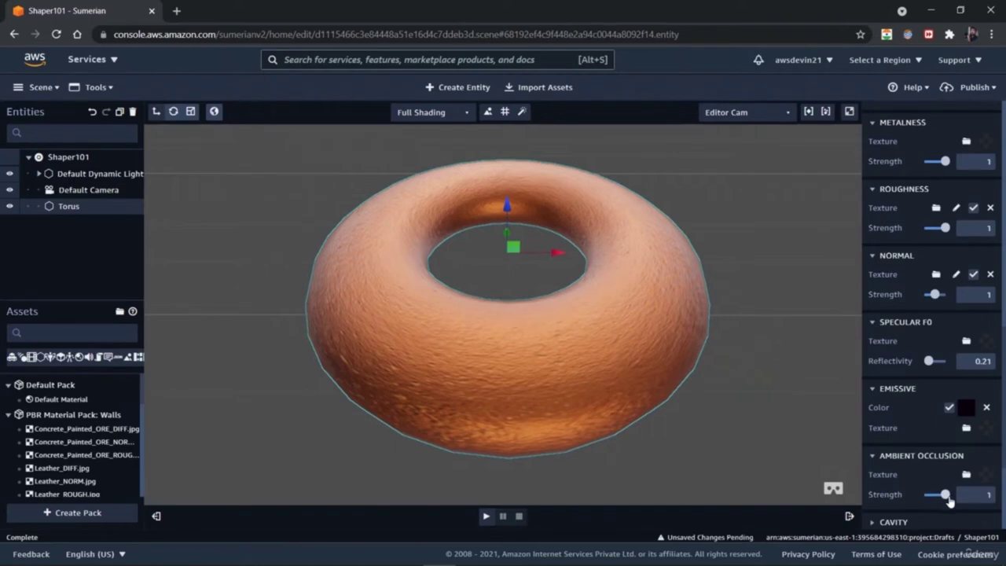
scroll(909, 472, down, 3)
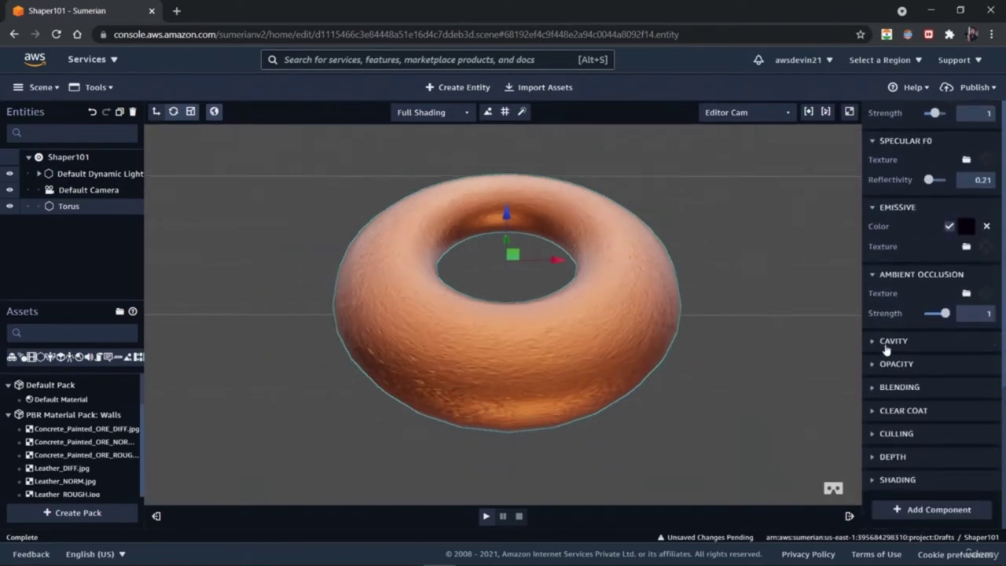
click(871, 343)
mouse_move(945, 380)
mouse_down()
mouse_move(929, 382)
mouse_move(944, 382)
mouse_up()
Enable opacity on the torus material at strength 0.96 so the ring stays nearly opaque.
click(873, 408)
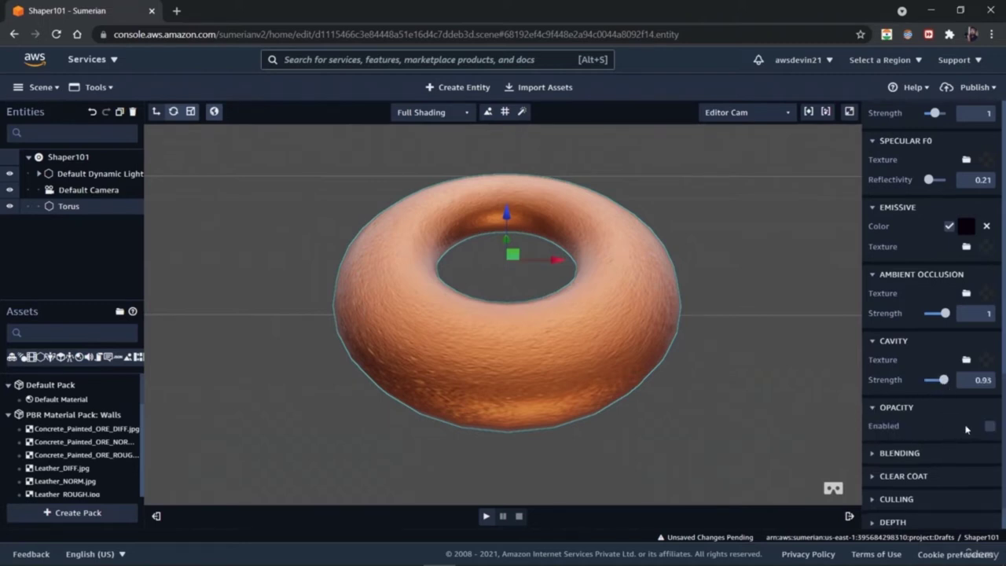
click(990, 427)
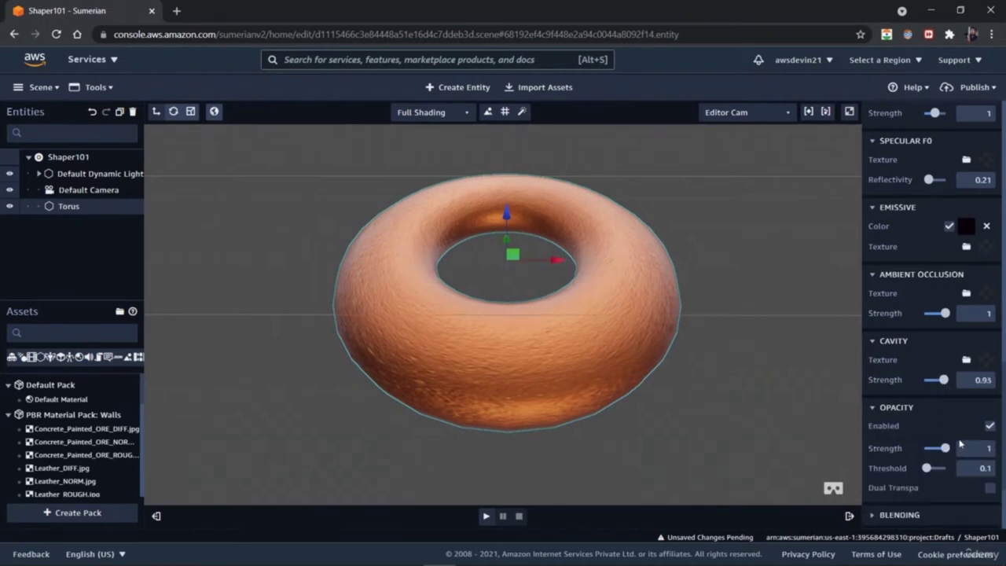
drag(948, 452, 934, 453)
click(808, 392)
click(631, 347)
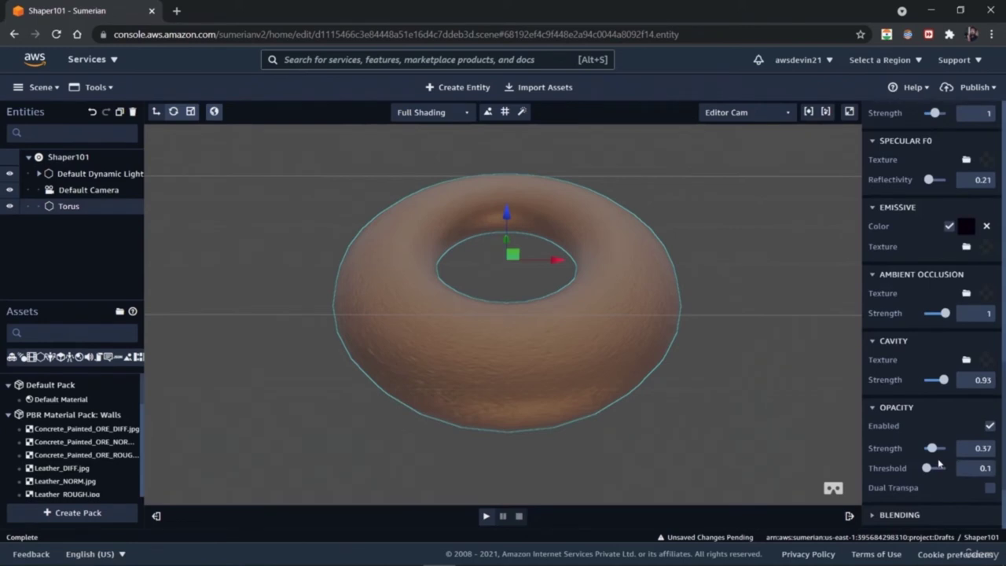
drag(932, 450, 946, 453)
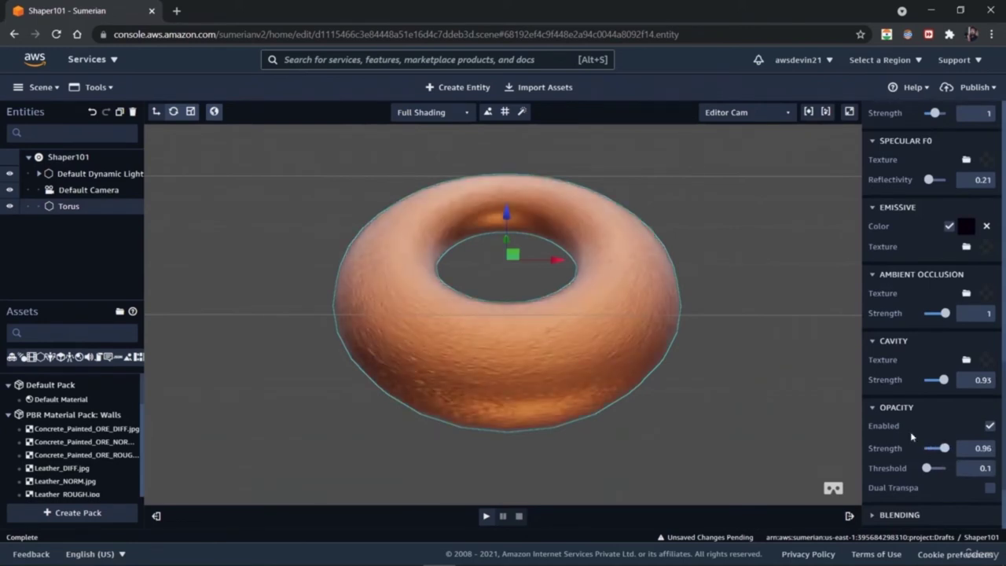
click(826, 400)
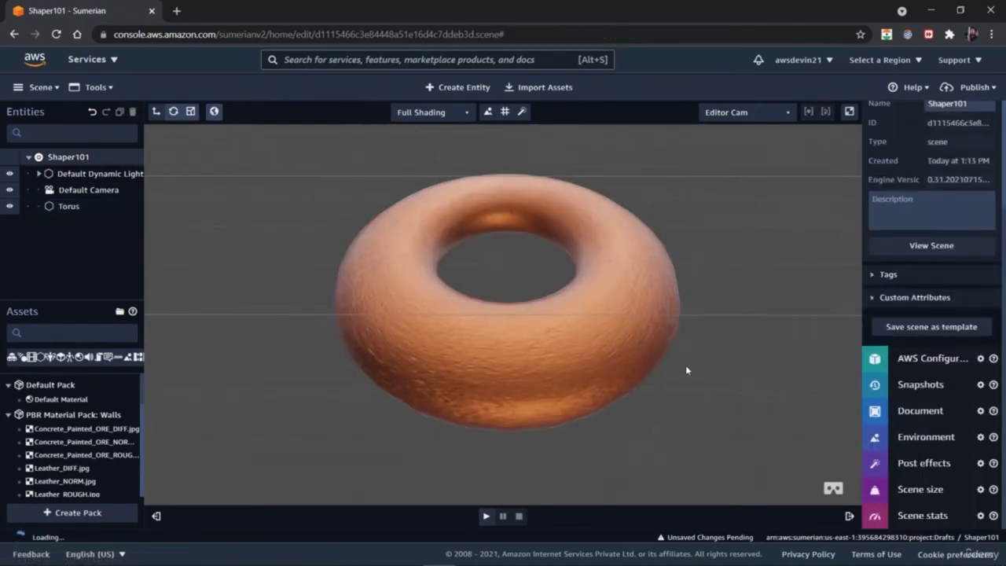
click(503, 323)
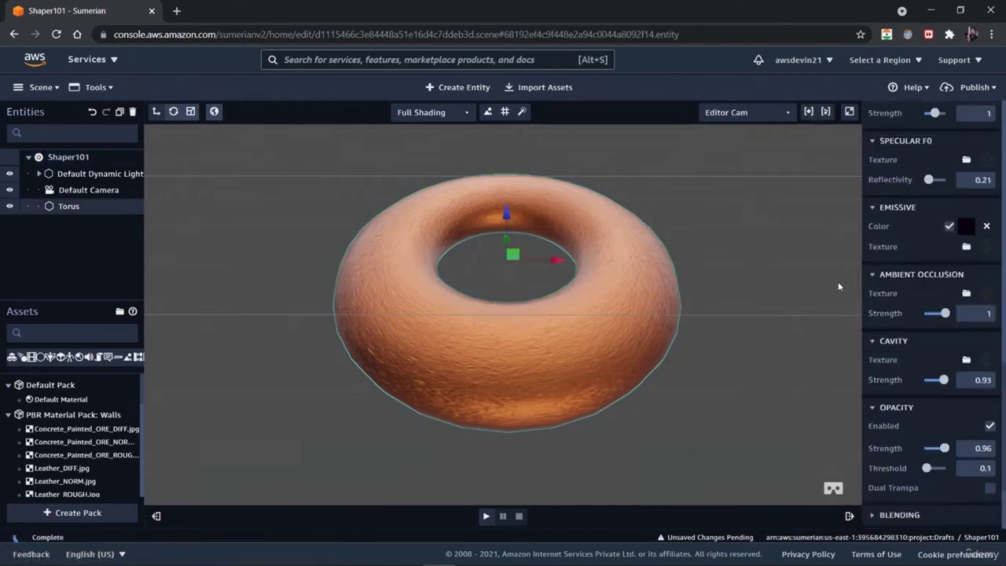
scroll(1003, 393, down, 2)
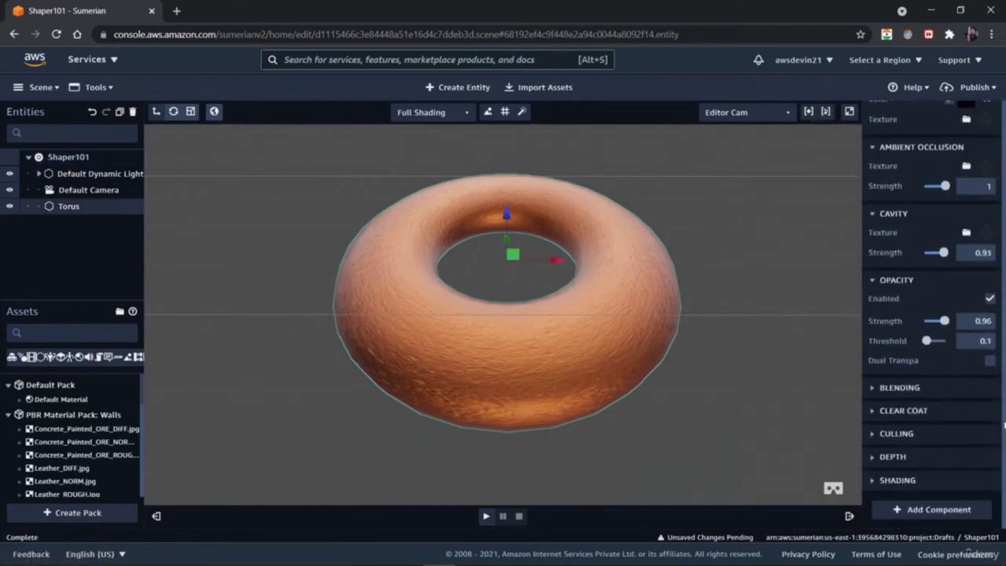
click(873, 388)
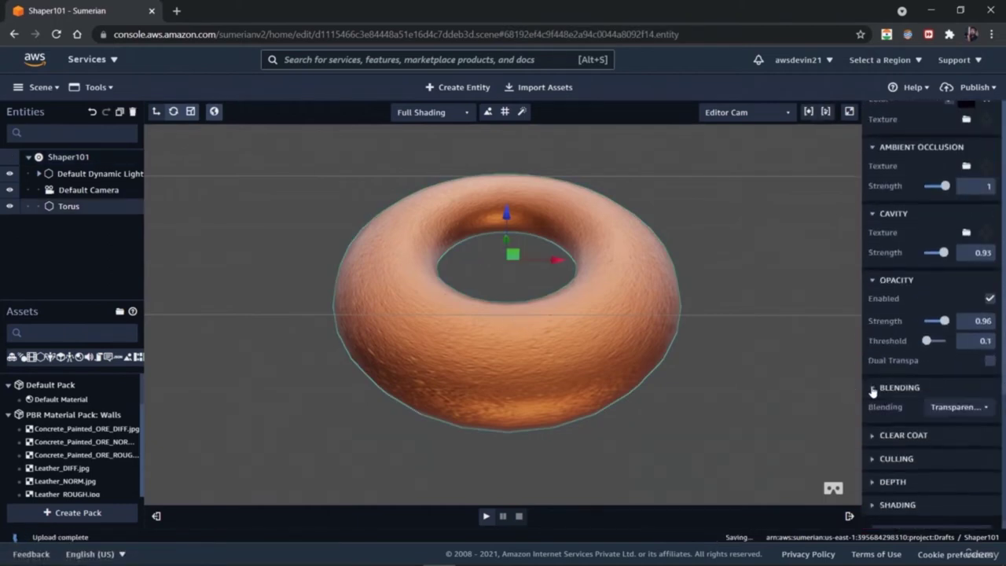
Use transparent blending and enable clear coat on the torus material for a glossy finish.
click(985, 411)
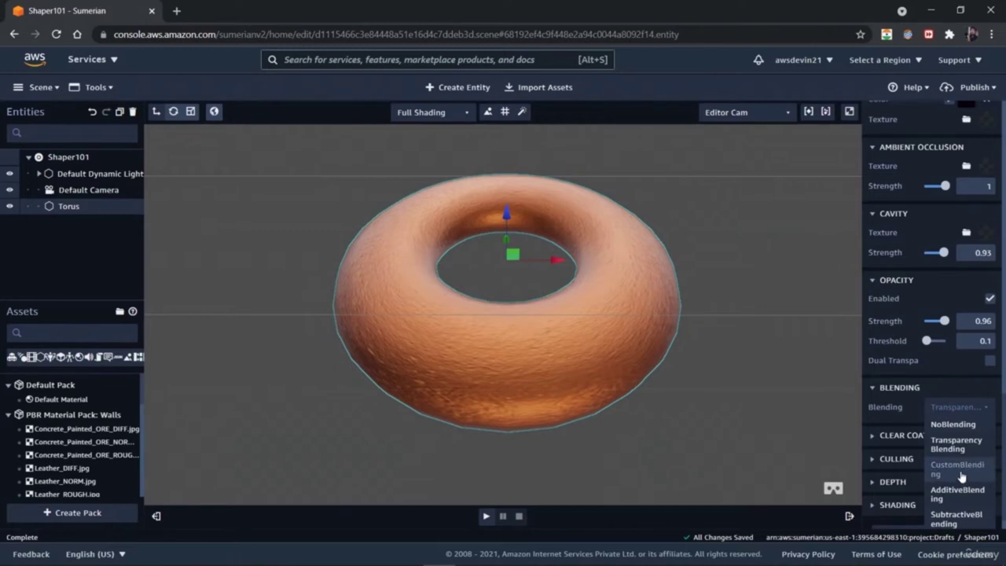
click(879, 437)
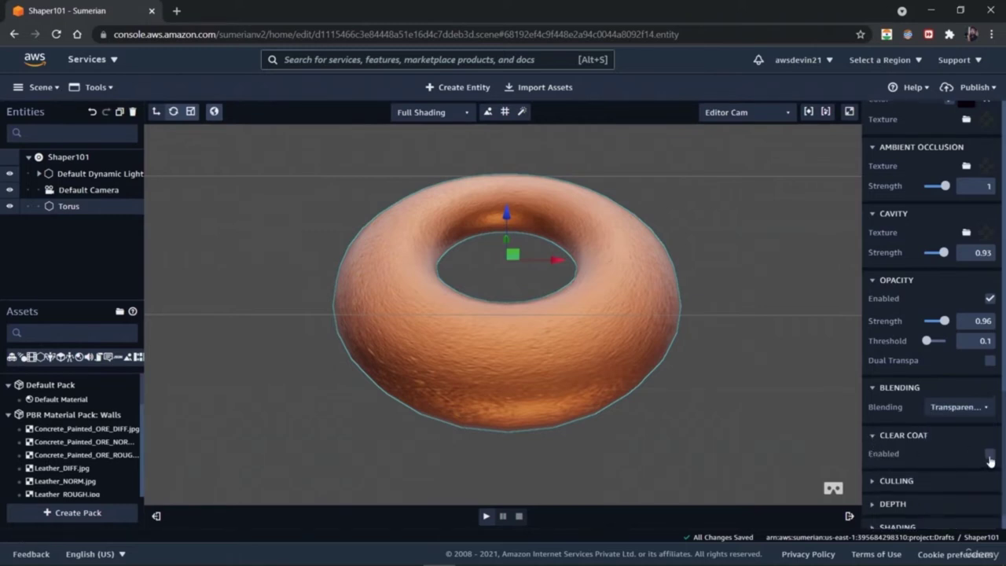
click(990, 456)
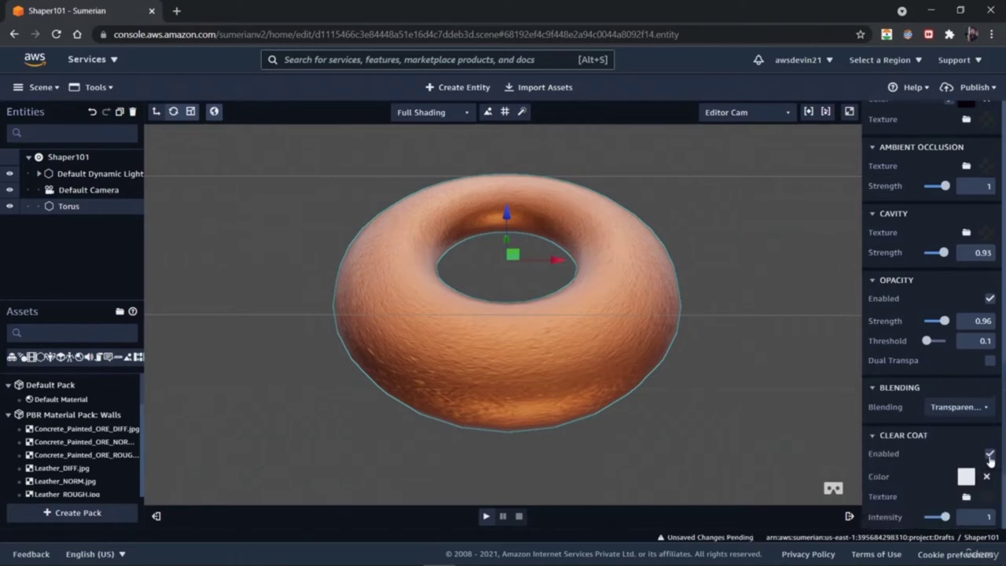
click(719, 409)
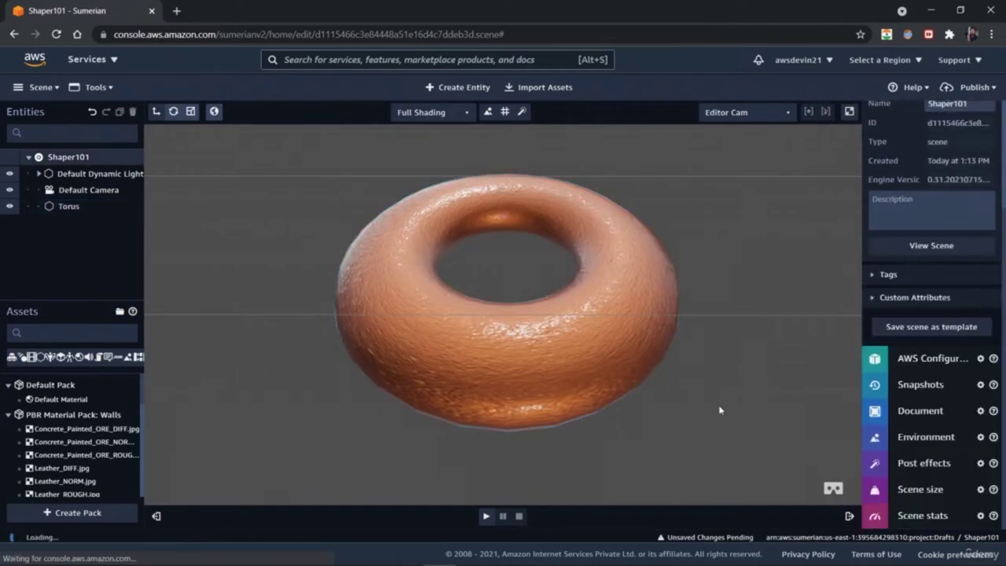
click(604, 332)
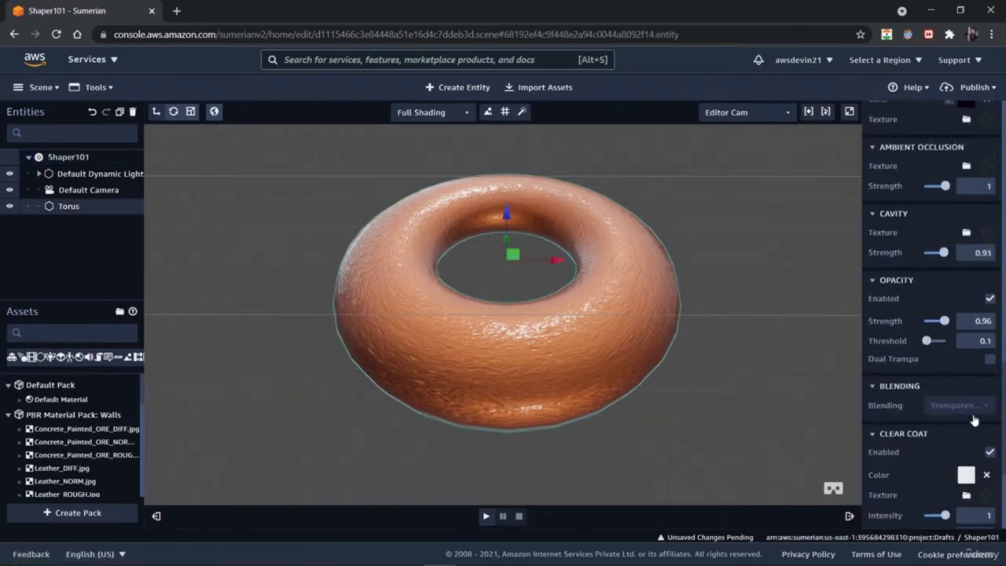
scroll(999, 393, up, 5)
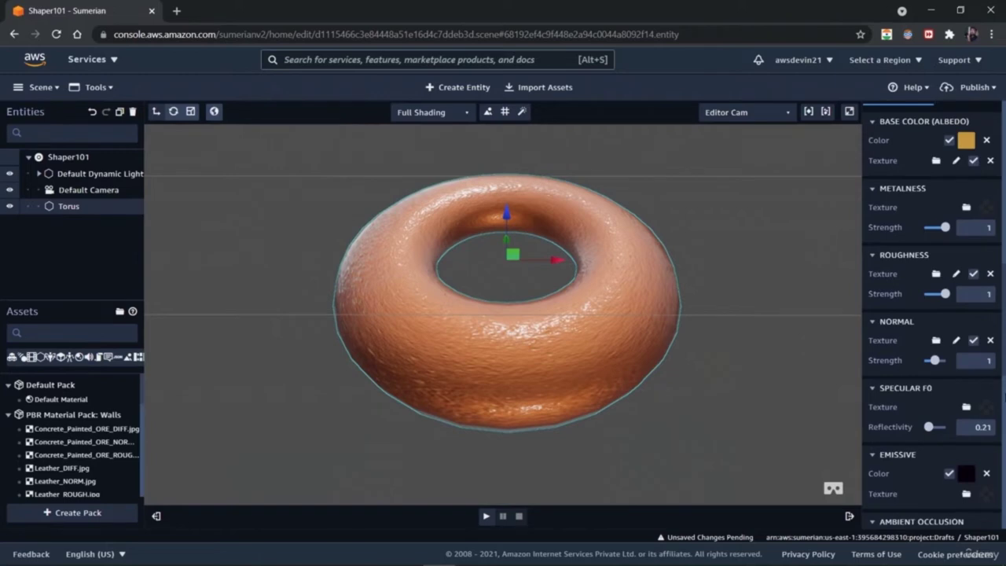
scroll(1003, 456, down, 3)
scroll(1004, 460, down, 5)
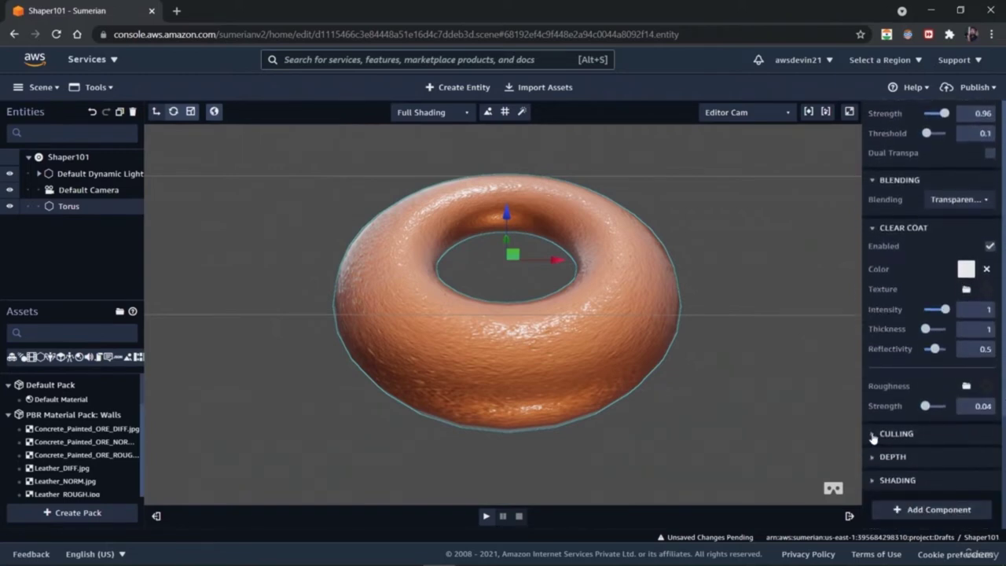
Try Front and FrontAndBack culling, then return Cull Face to Back with CCW front faces.
click(874, 438)
scroll(1004, 440, down, 2)
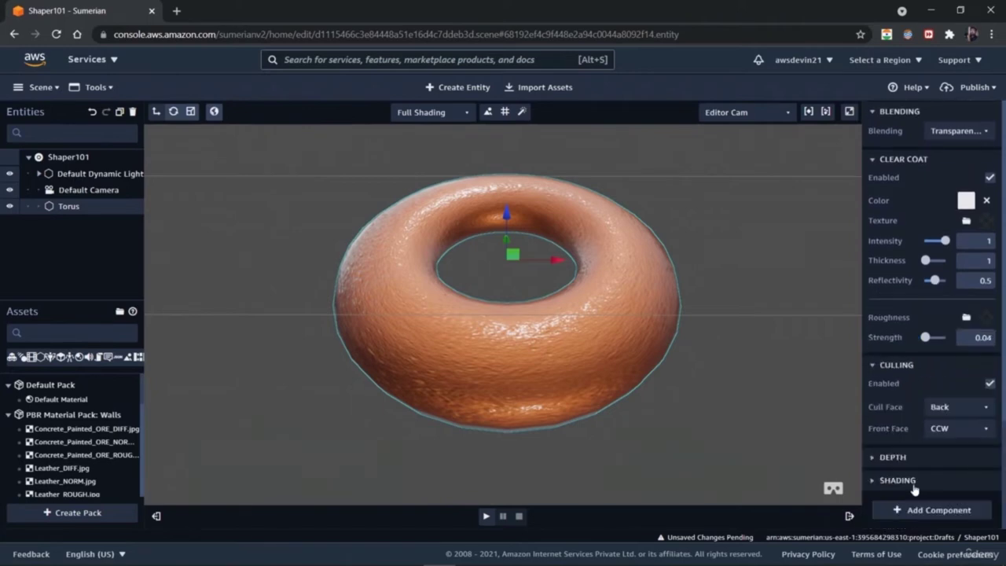
click(979, 410)
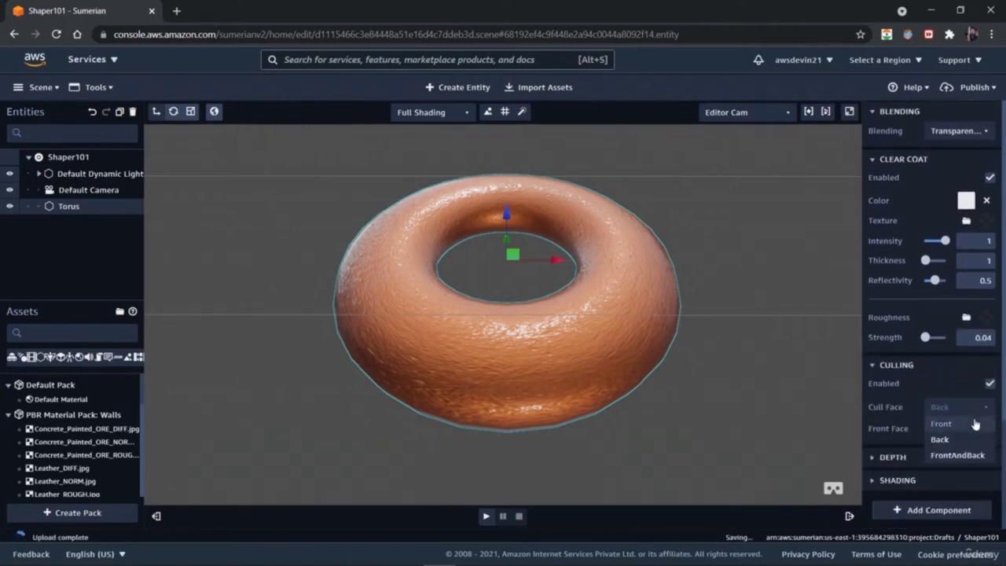
click(974, 422)
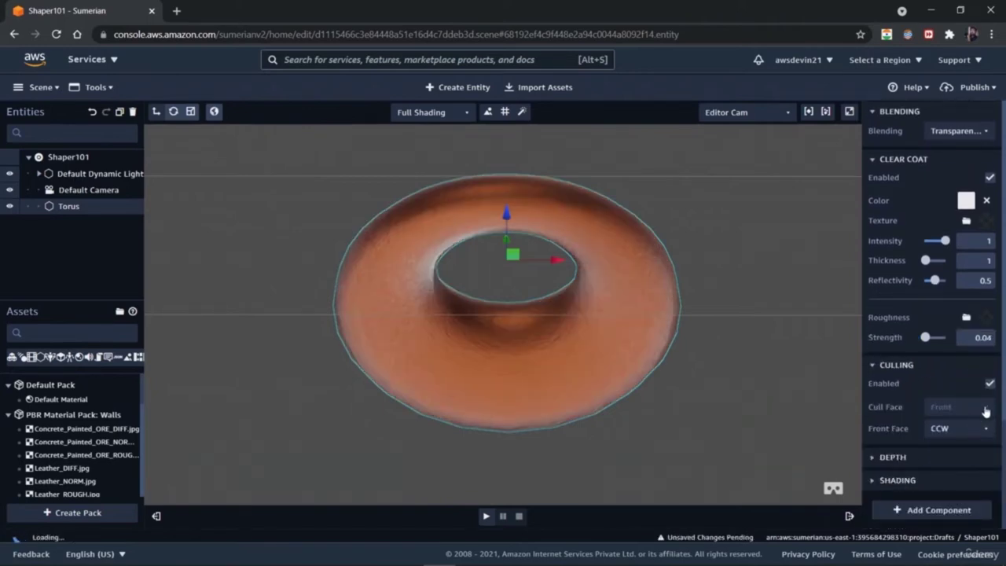
click(980, 410)
click(972, 455)
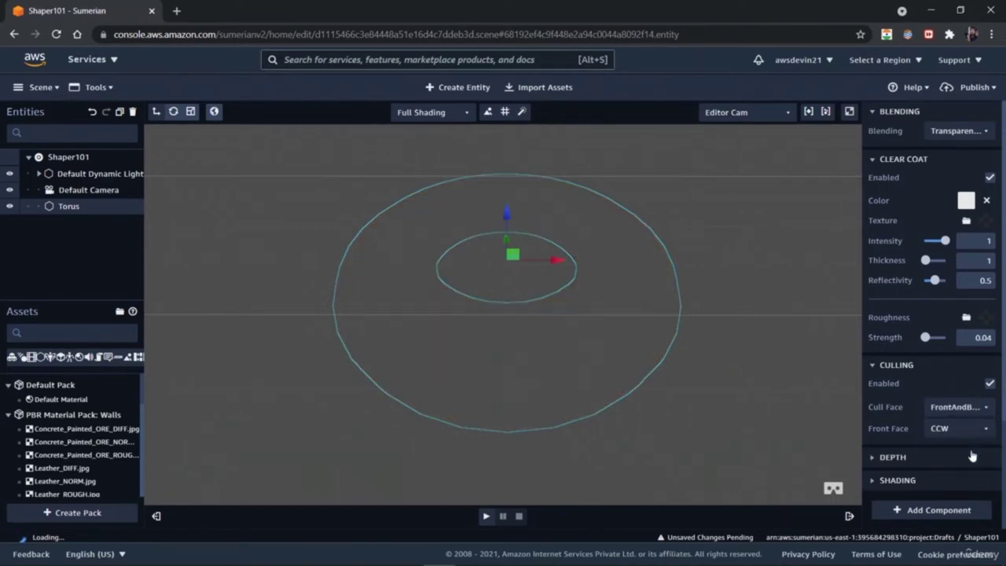
click(982, 410)
click(972, 438)
click(967, 430)
click(941, 458)
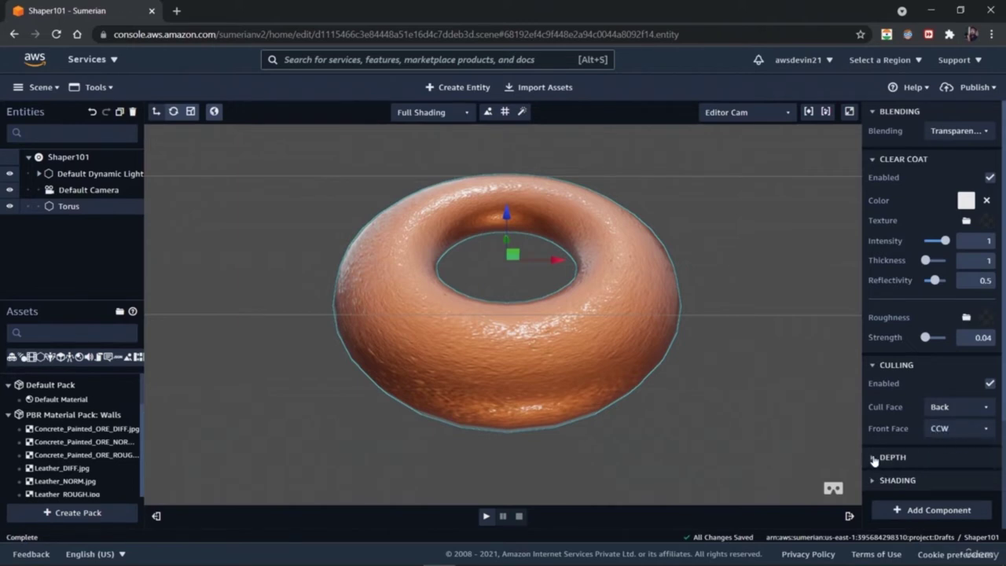
click(874, 459)
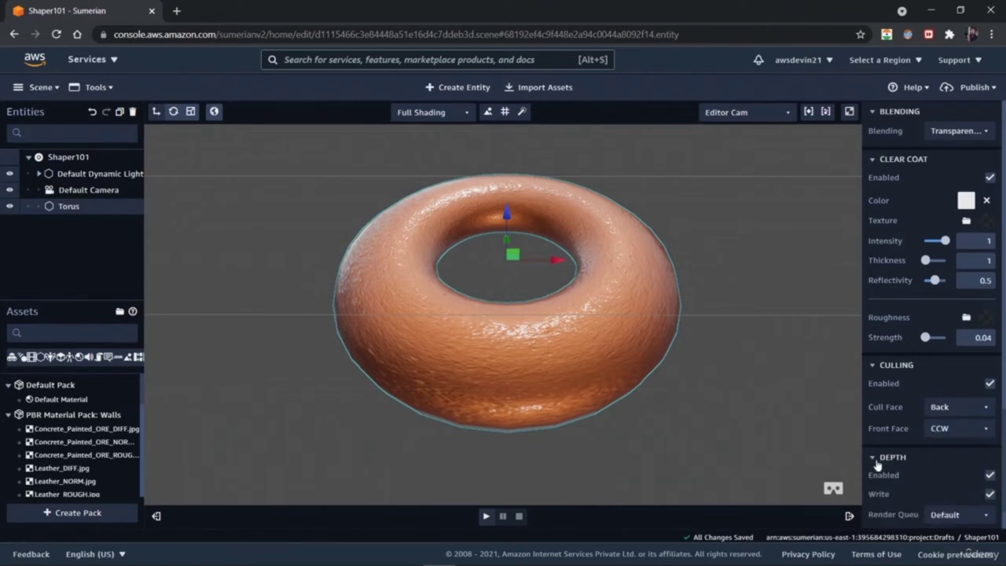
Turn on flat shading for the torus to preview its faceted look.
click(874, 459)
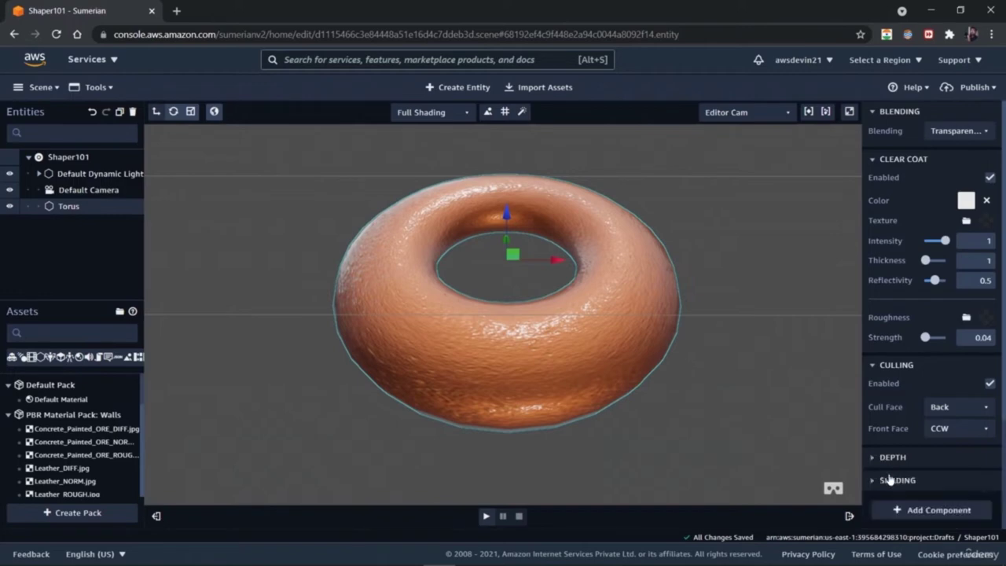
click(878, 481)
scroll(1004, 410, up, 5)
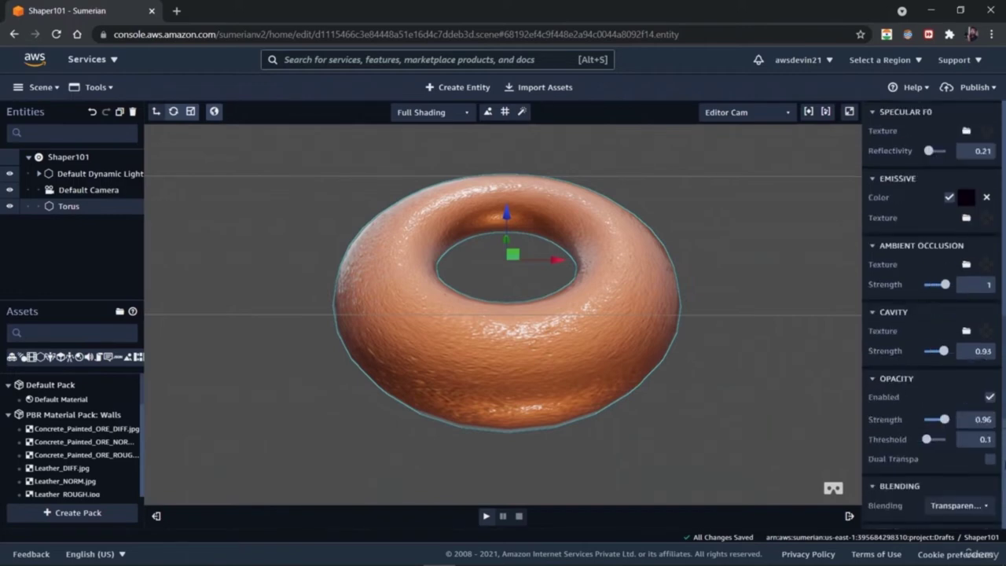
scroll(1004, 411, down, 5)
scroll(999, 410, down, 1)
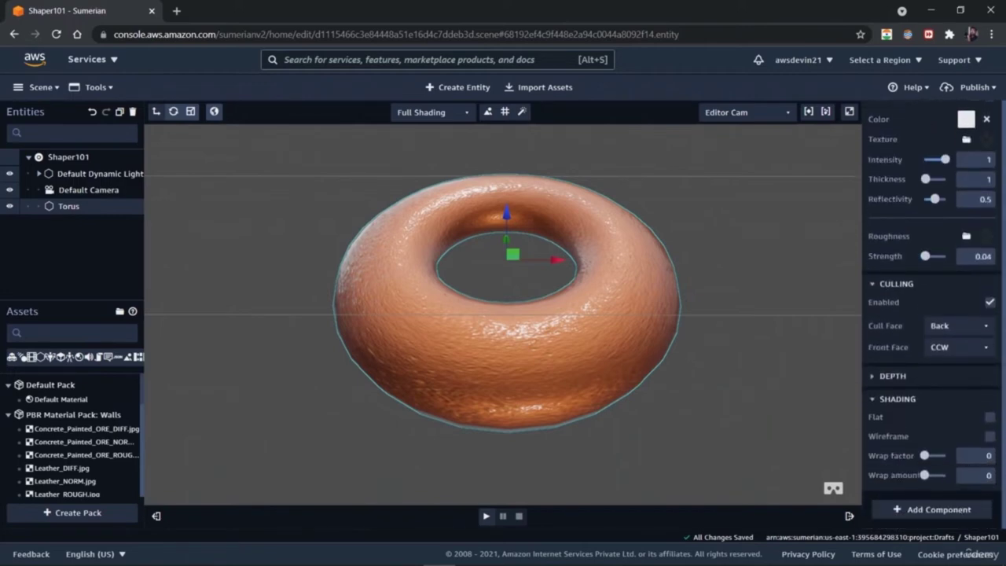
click(989, 419)
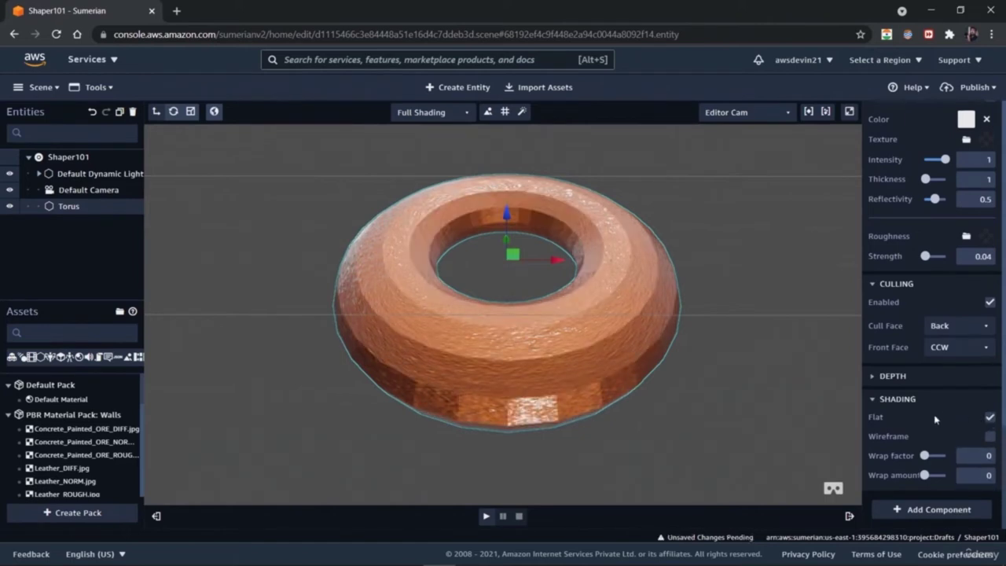
click(793, 413)
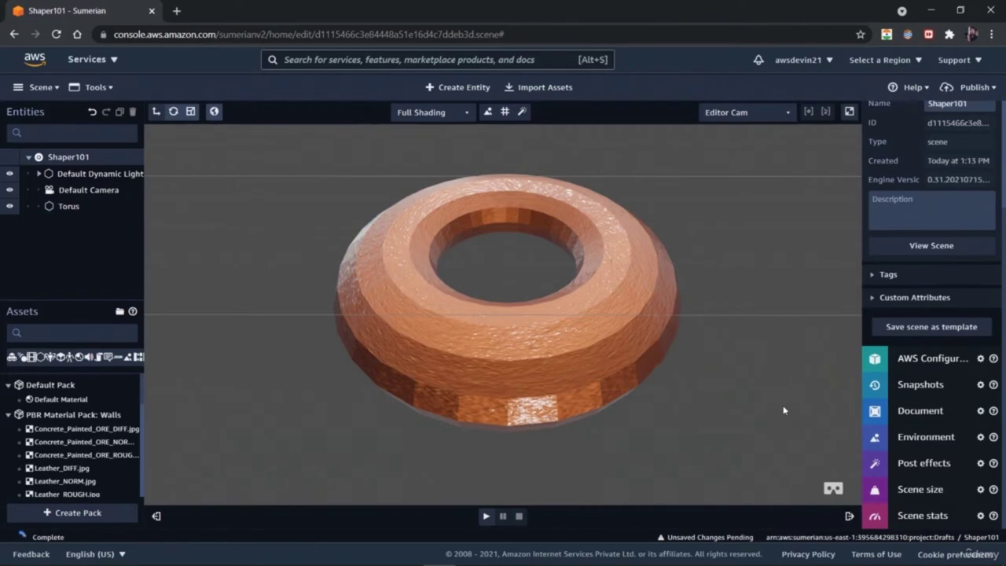
click(612, 347)
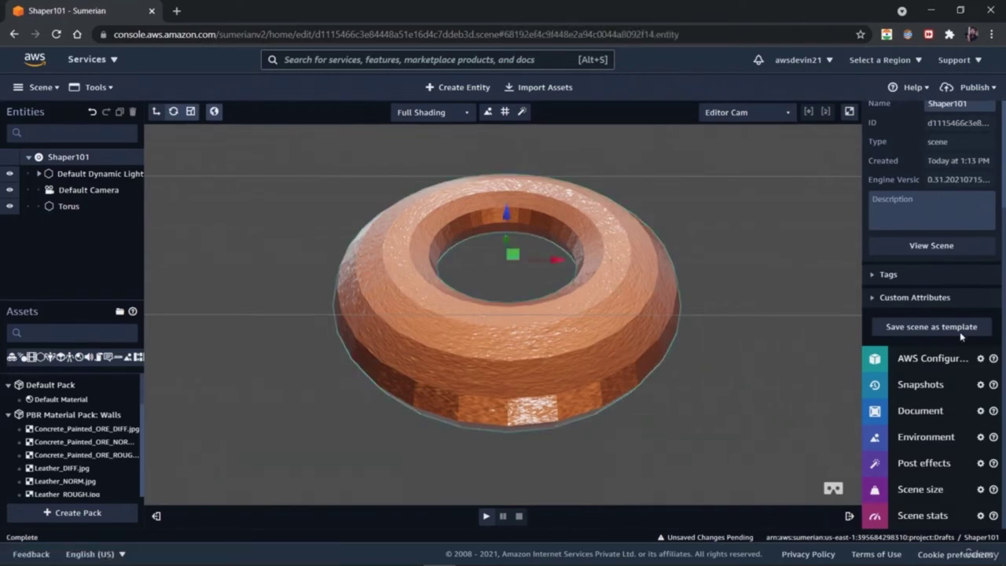
Preview the torus as wireframe, then switch flat and wireframe off for a smooth solid render.
scroll(1004, 308, up, 5)
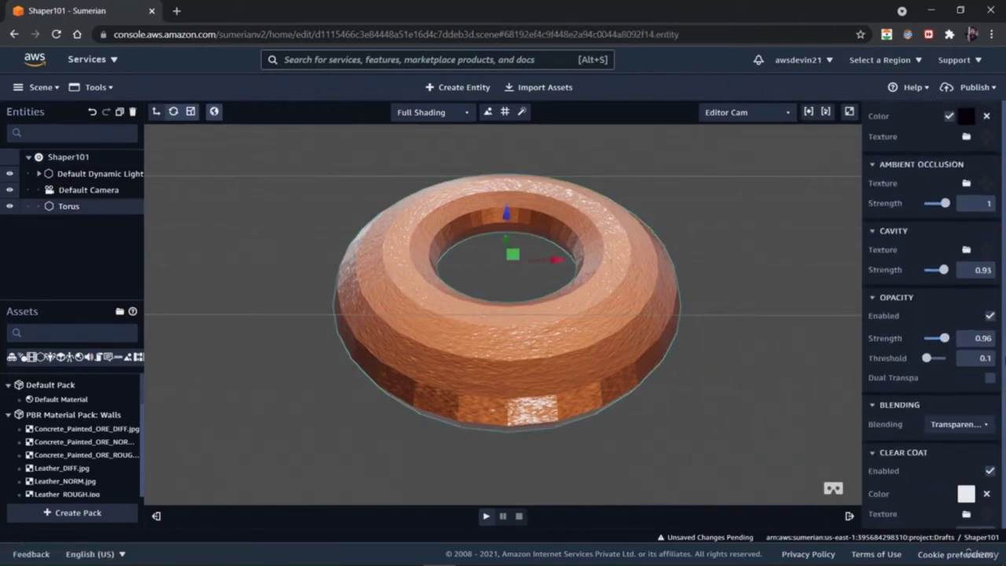
scroll(1004, 308, up, 5)
scroll(934, 308, up, 1)
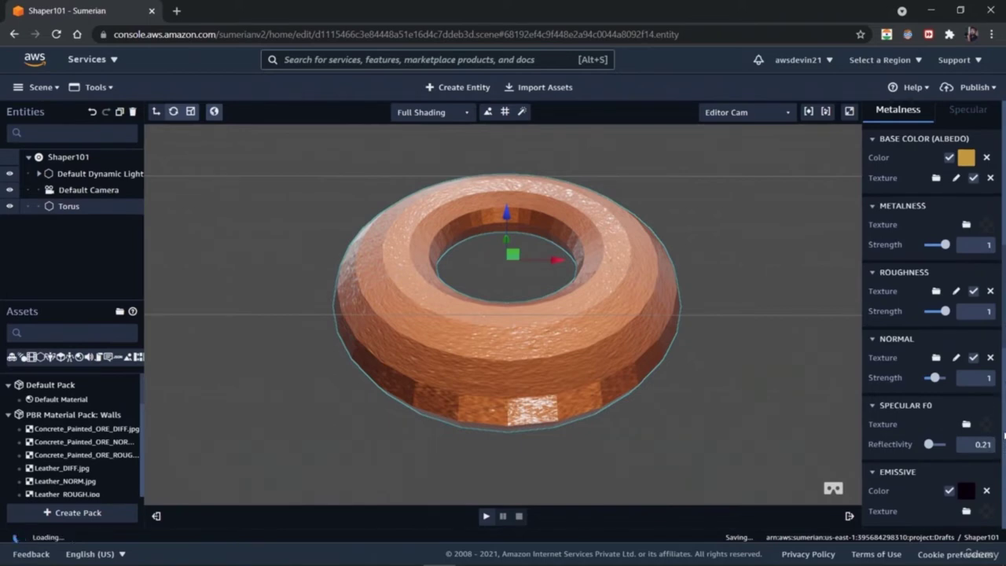
scroll(1004, 434, down, 10)
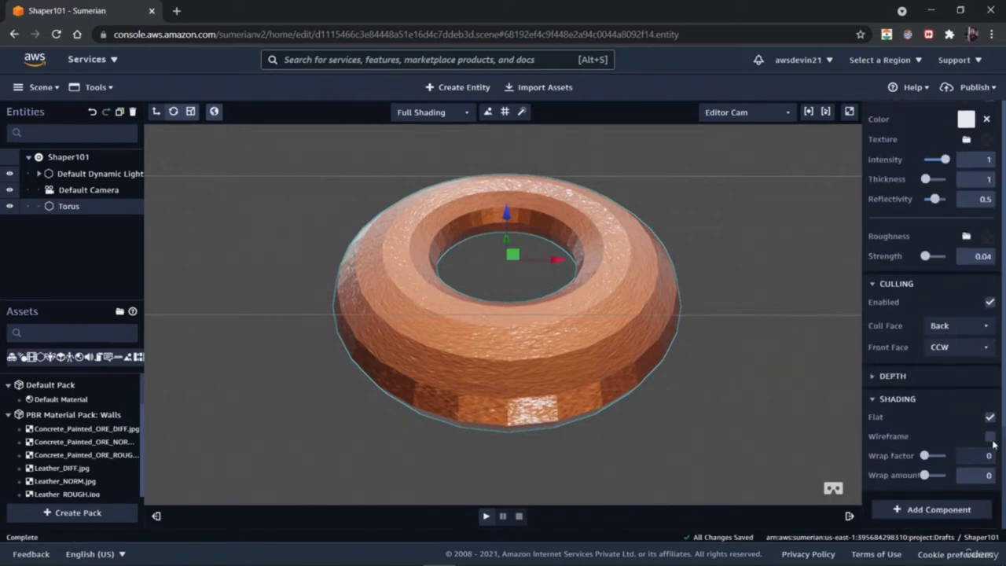
click(990, 437)
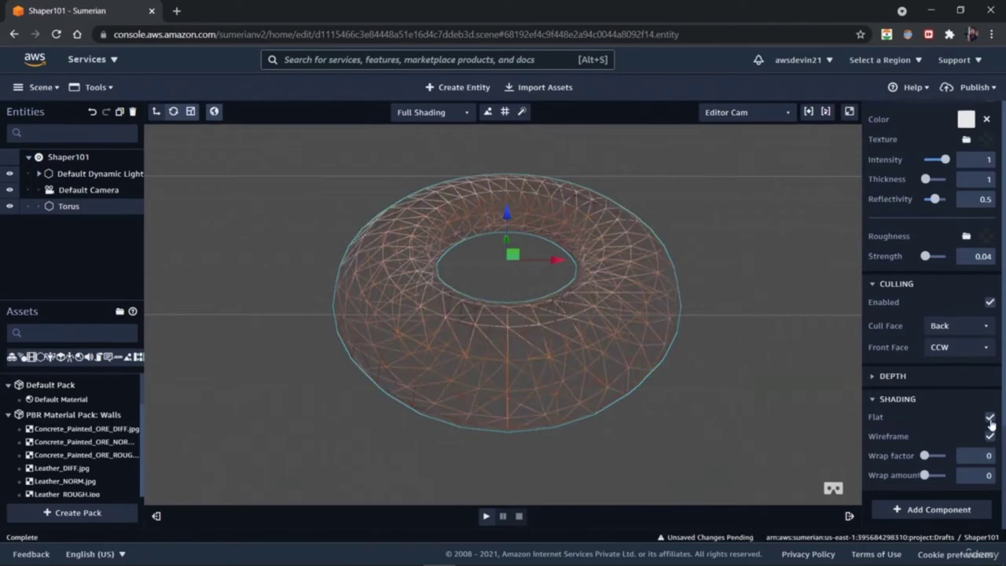
click(991, 418)
click(771, 397)
click(544, 400)
scroll(933, 315, down, 5)
scroll(934, 315, up, 5)
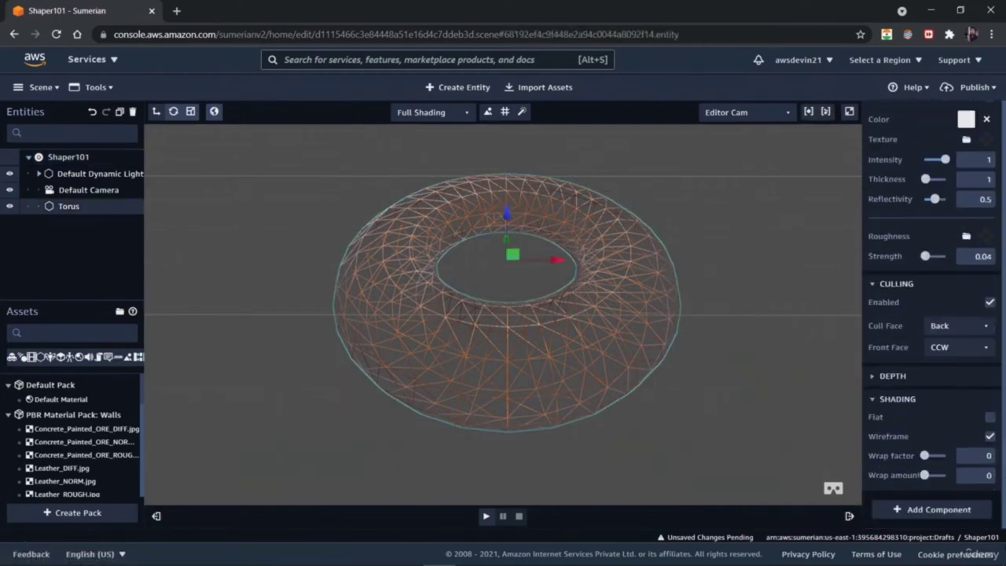
click(990, 436)
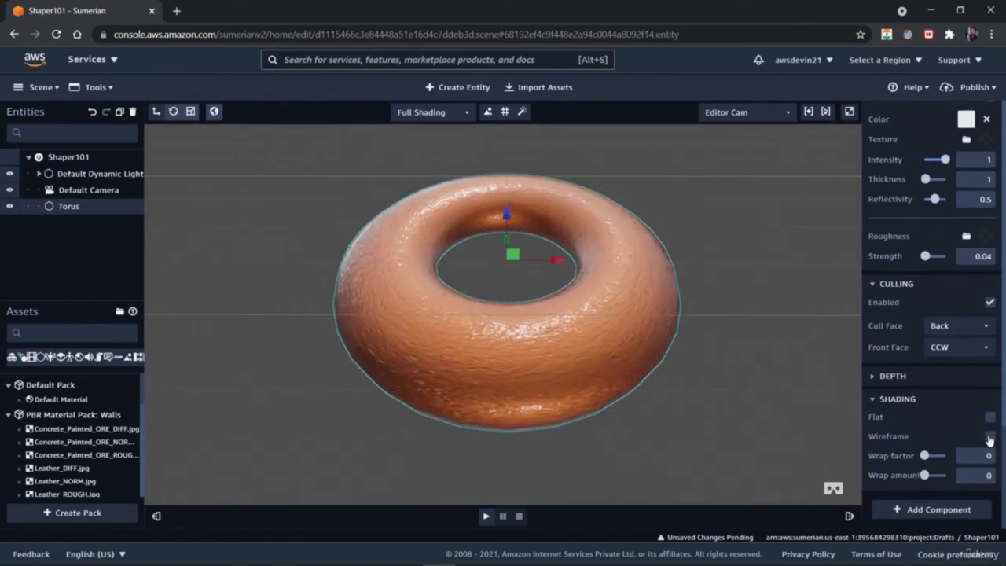
Adjust the torus's shading wrap factor and wrap amount, setting both to 1.
mouse_move(933, 458)
mouse_down()
mouse_move(944, 454)
mouse_move(930, 456)
mouse_move(927, 480)
mouse_move(933, 457)
mouse_move(948, 456)
mouse_move(948, 475)
mouse_up()
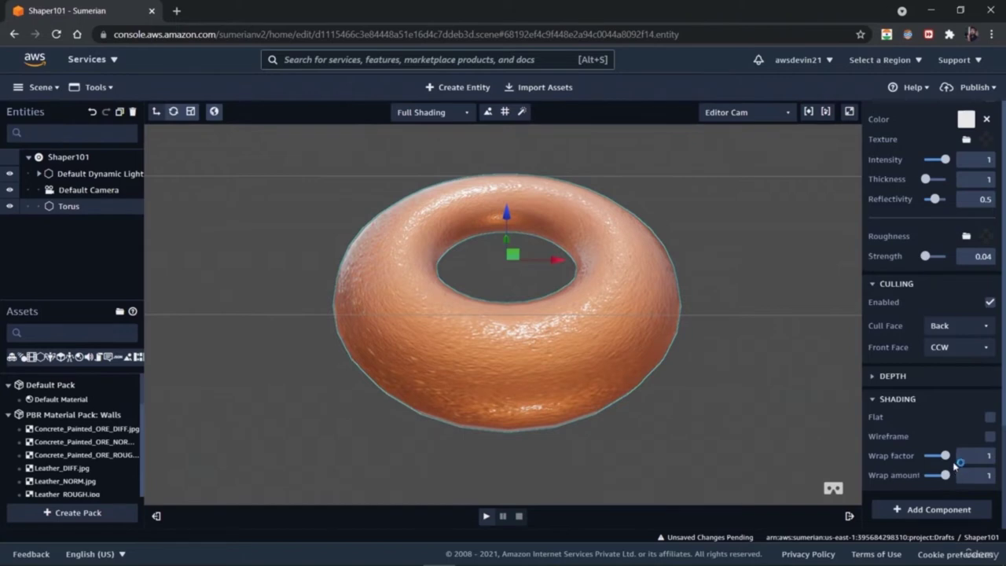
click(710, 415)
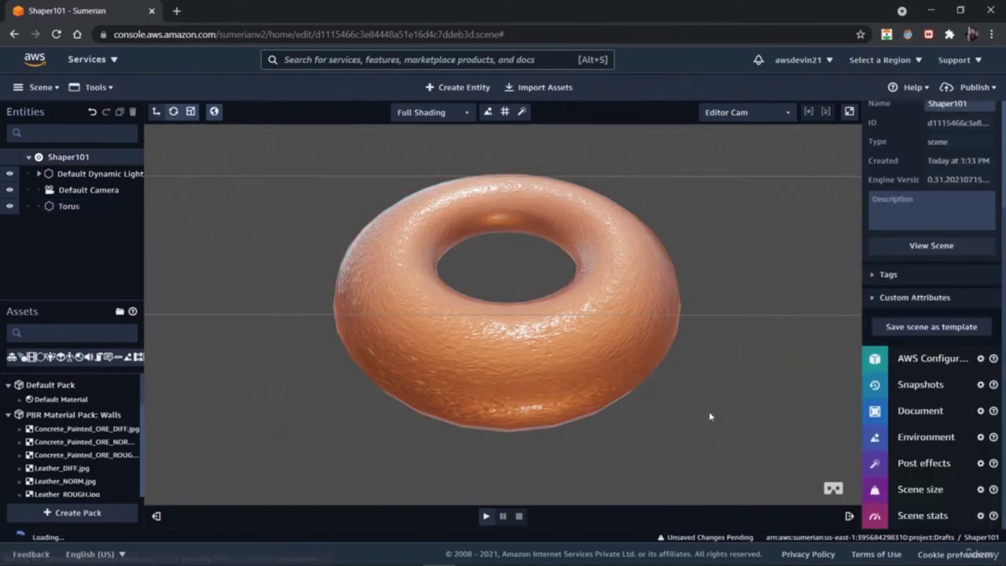
click(600, 371)
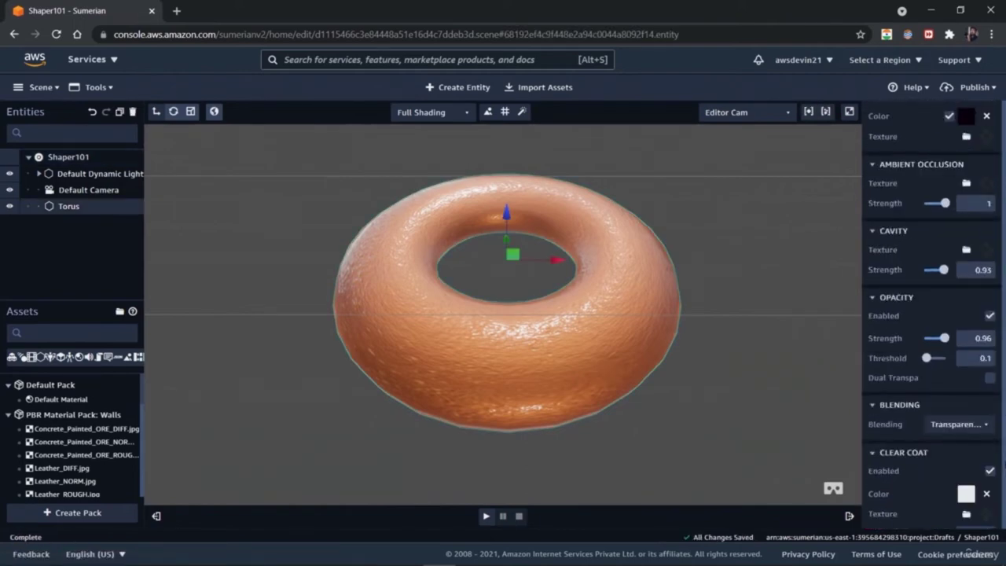
scroll(932, 393, down, 5)
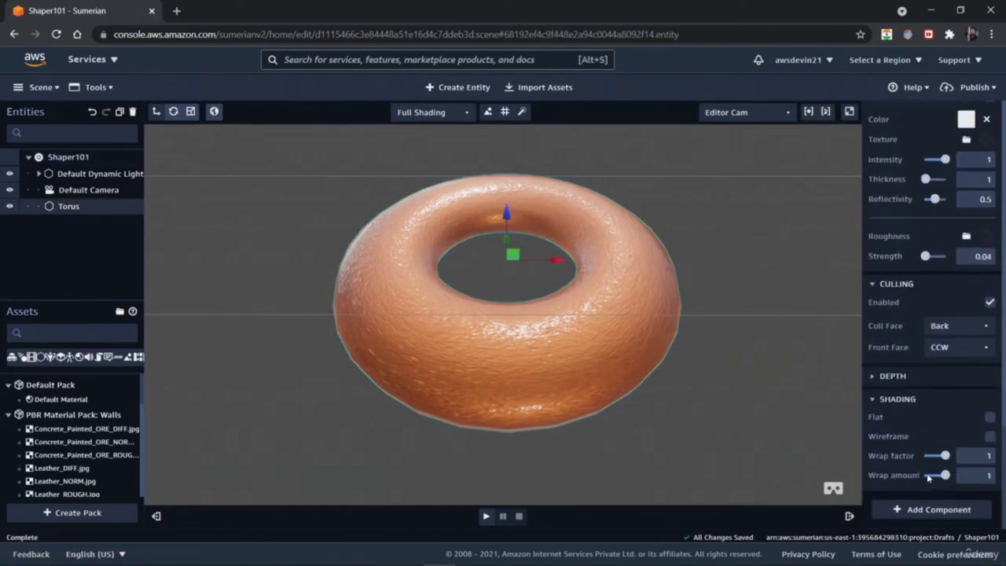
mouse_move(943, 476)
mouse_down()
mouse_move(925, 477)
mouse_move(924, 457)
mouse_move(945, 456)
mouse_up()
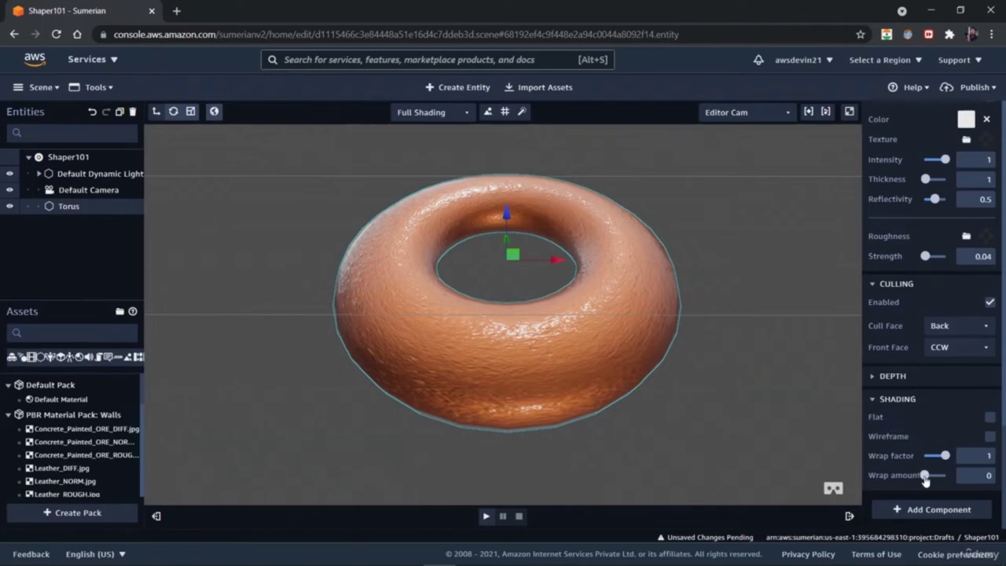
click(945, 476)
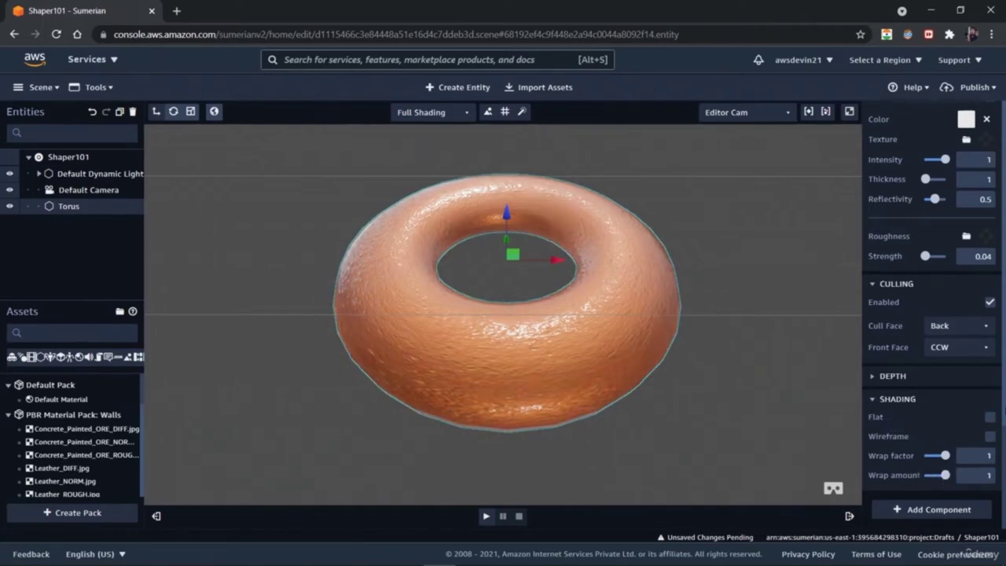
Change the torus's base colour to a darker brownish-orange, hex 8a661d.
scroll(934, 315, up, 10)
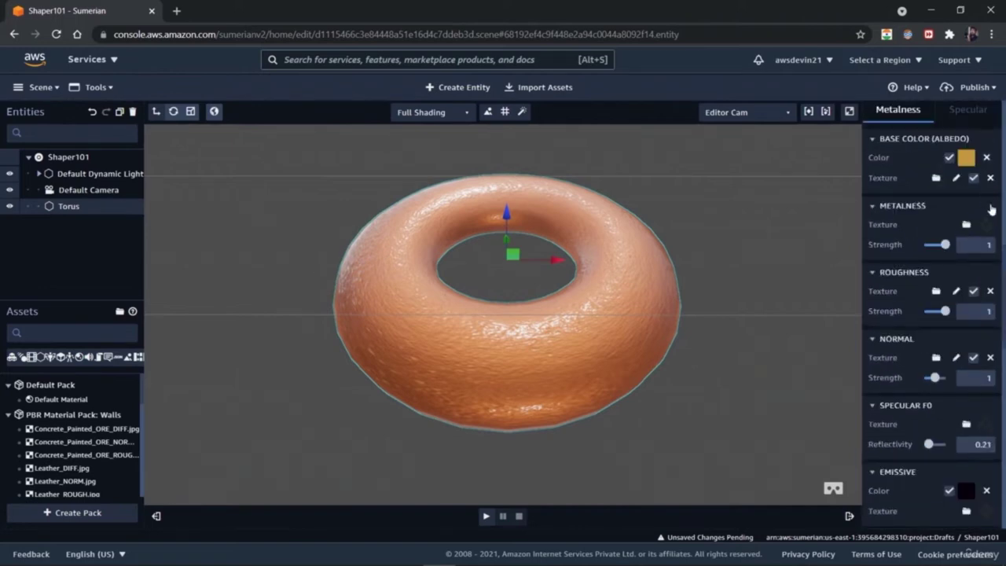
click(966, 158)
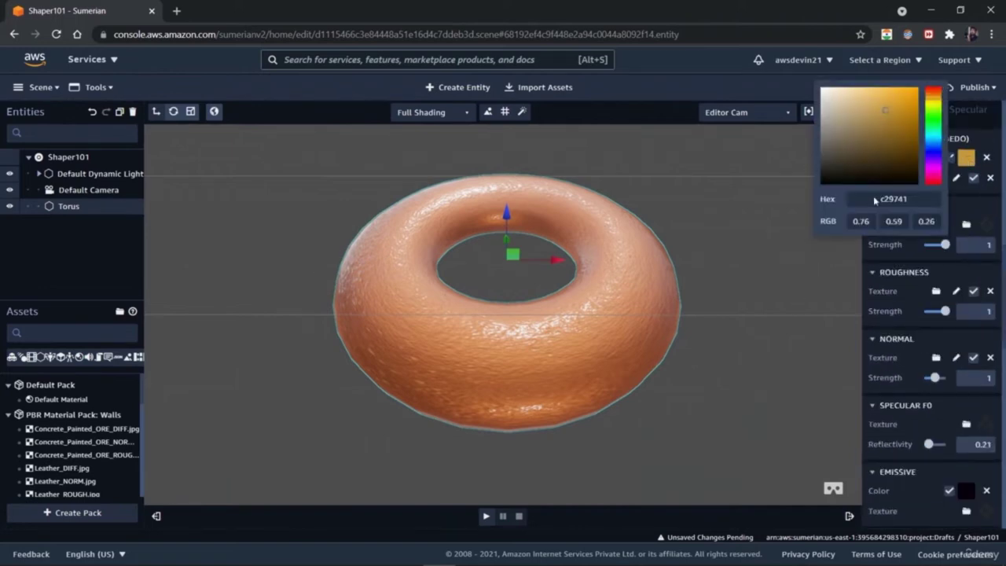
click(898, 130)
click(737, 286)
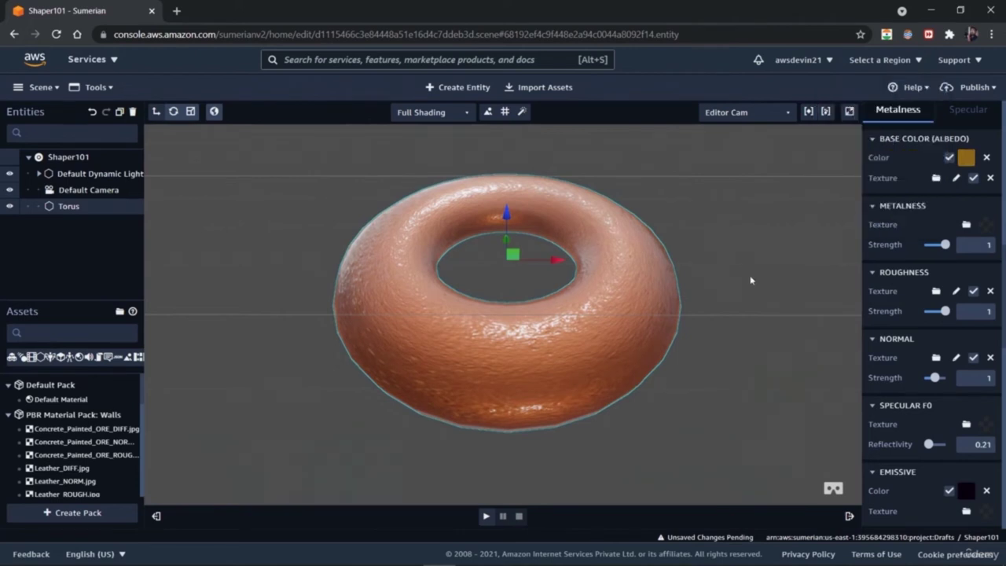
click(737, 286)
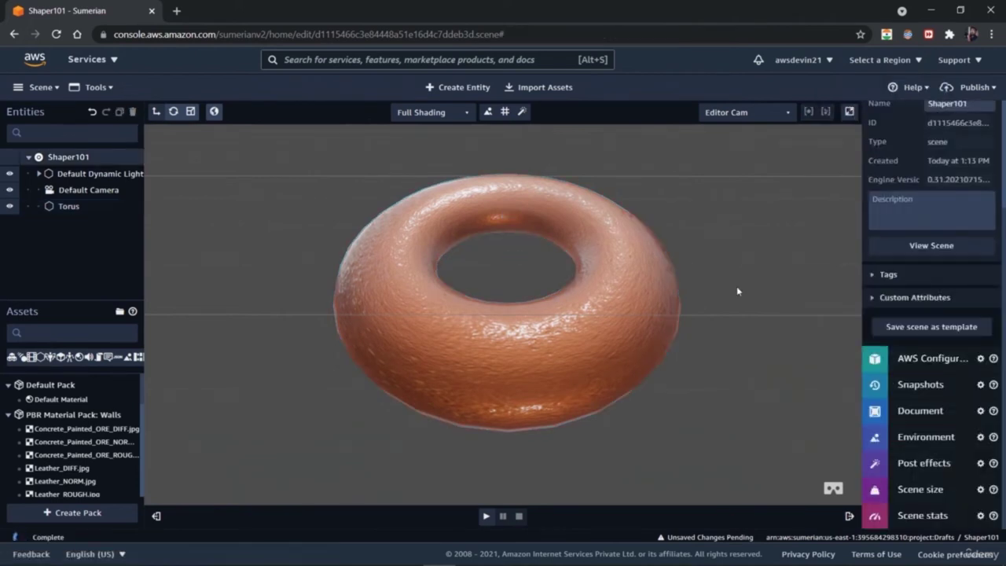
Orbit the view around the recoloured torus and open the Create Entity dialog.
drag(634, 325, 504, 382)
drag(506, 250, 509, 263)
drag(558, 309, 549, 338)
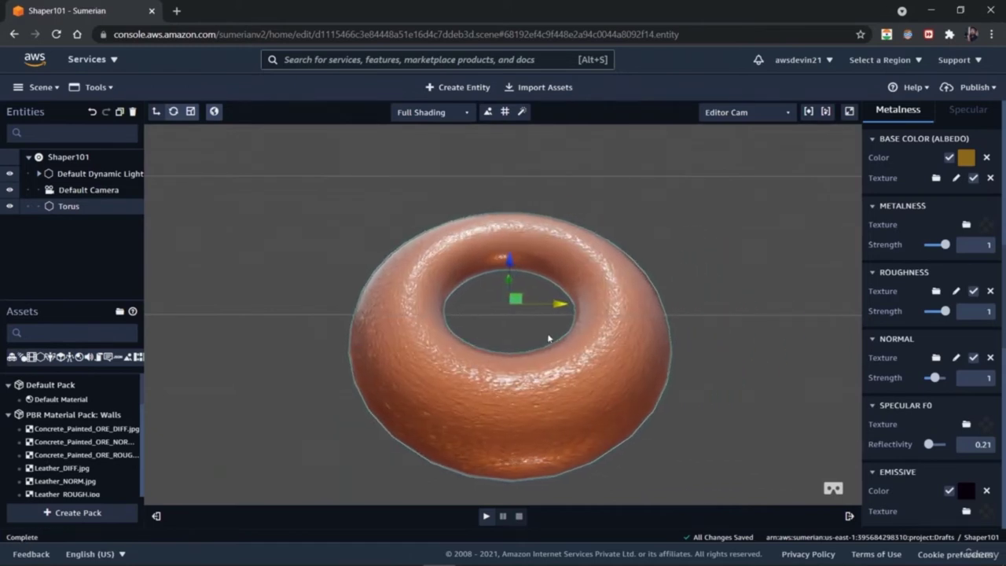
drag(509, 266, 505, 329)
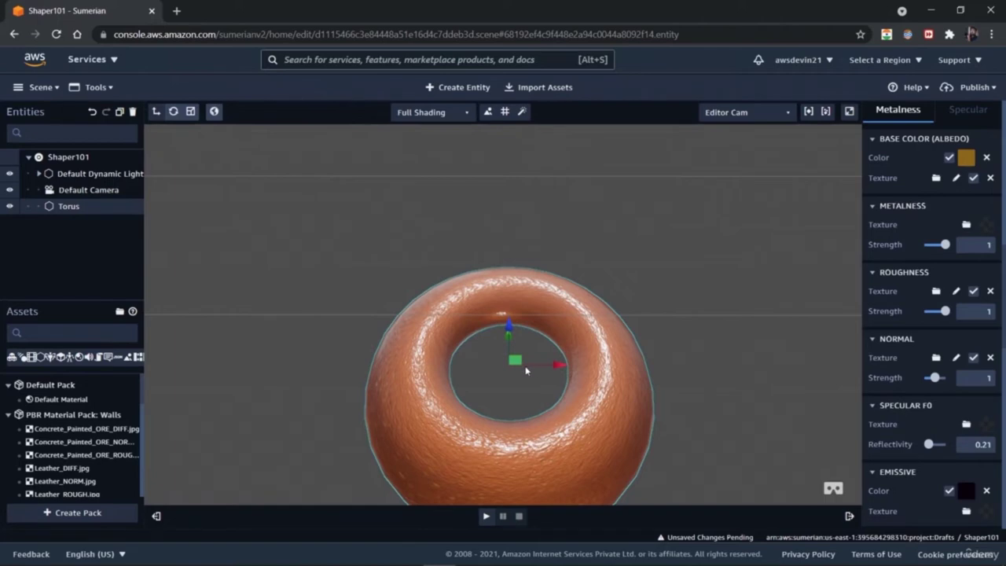
click(534, 376)
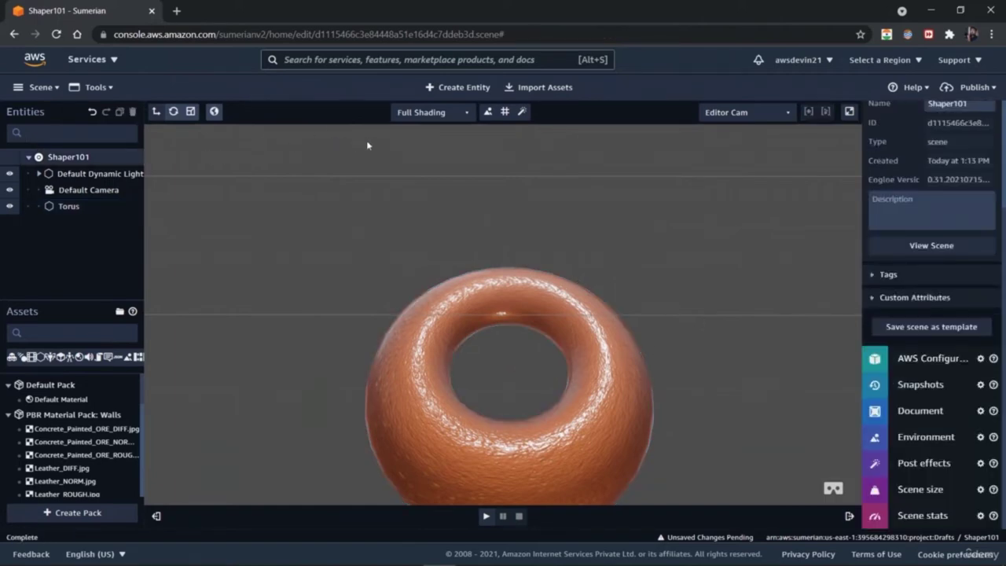
click(440, 90)
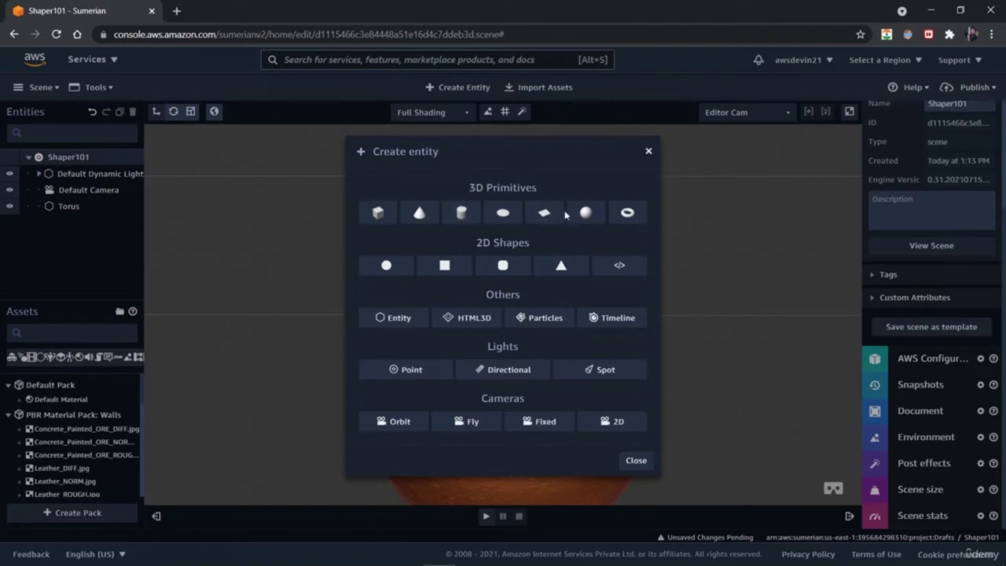
Add a Cylinder primitive and move it above and to the left of the torus.
click(464, 218)
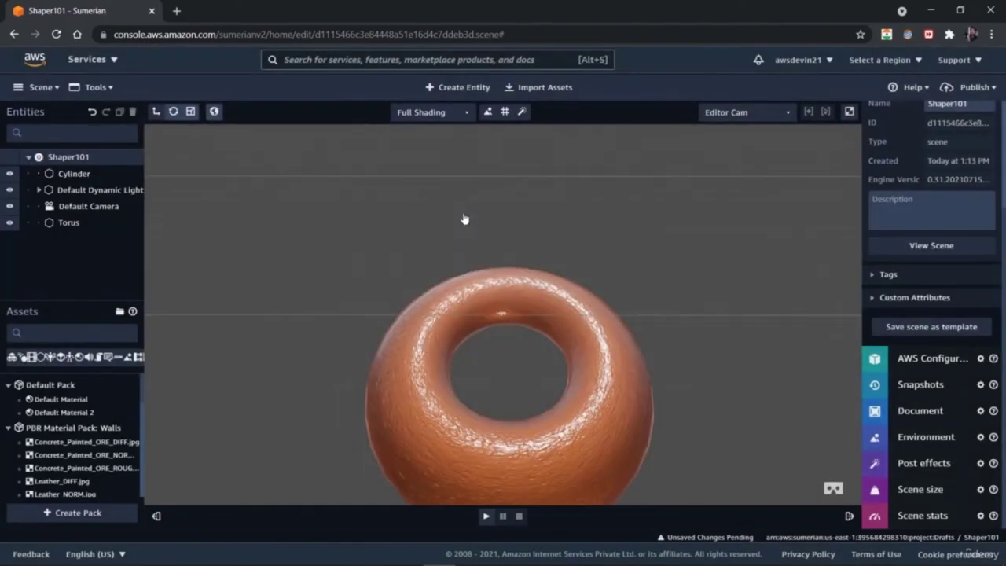
drag(503, 269, 503, 147)
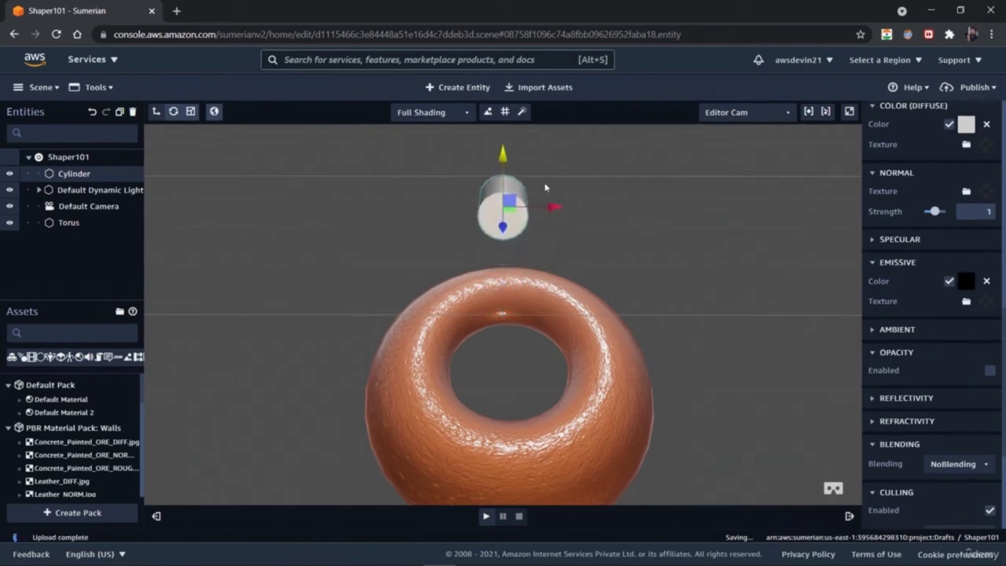
click(553, 210)
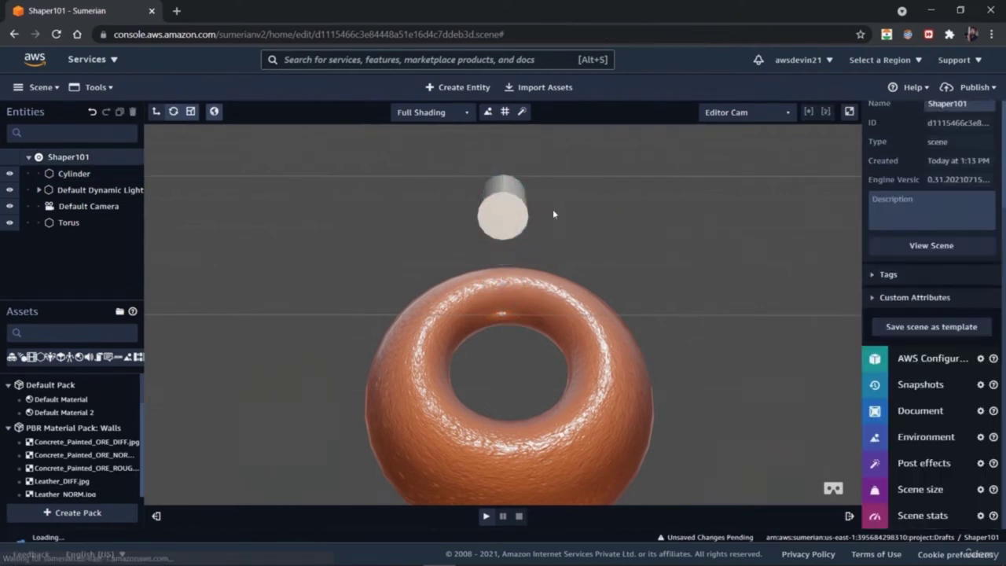
click(490, 211)
drag(555, 205, 631, 223)
click(495, 213)
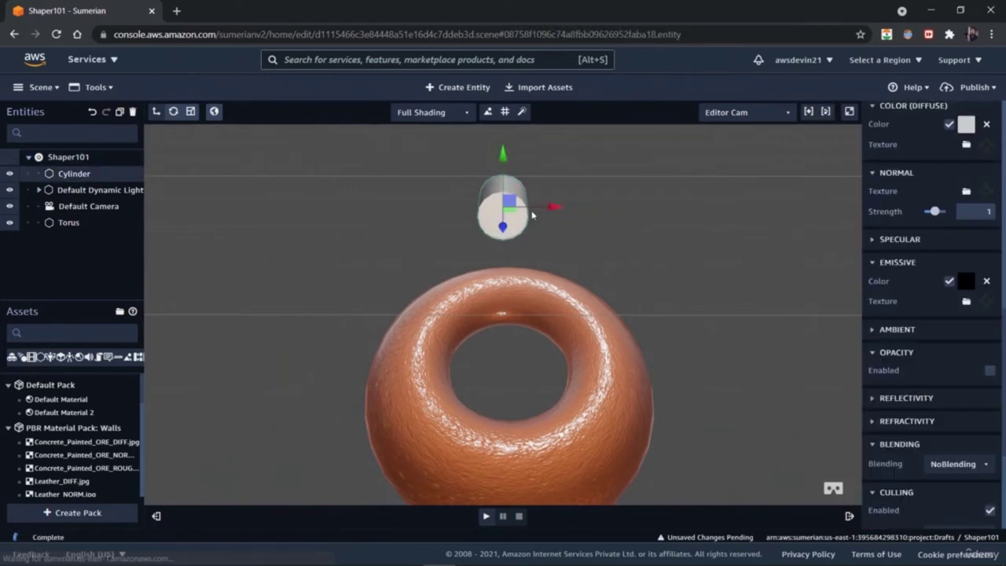
drag(553, 210, 643, 346)
drag(637, 276, 652, 165)
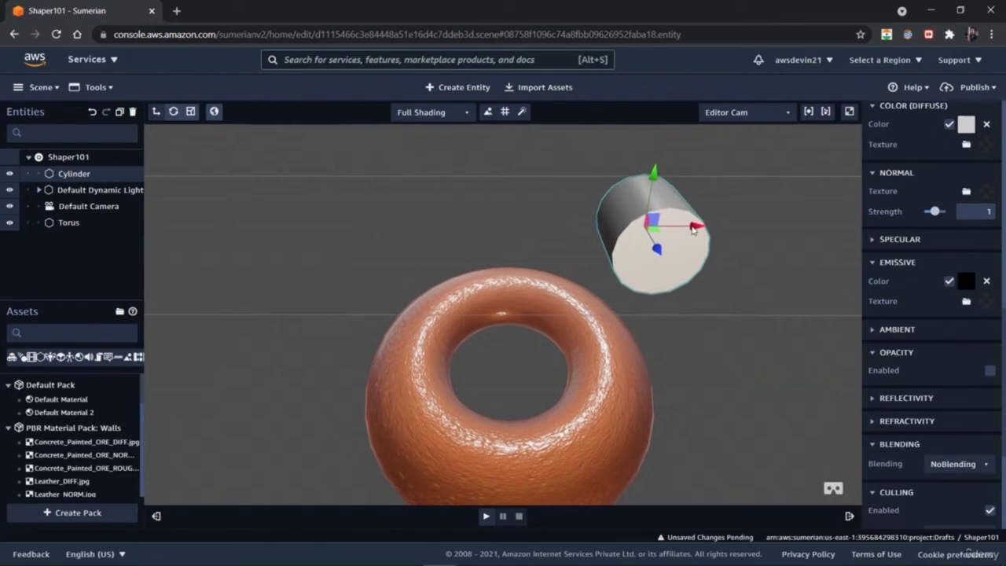
drag(680, 226, 343, 220)
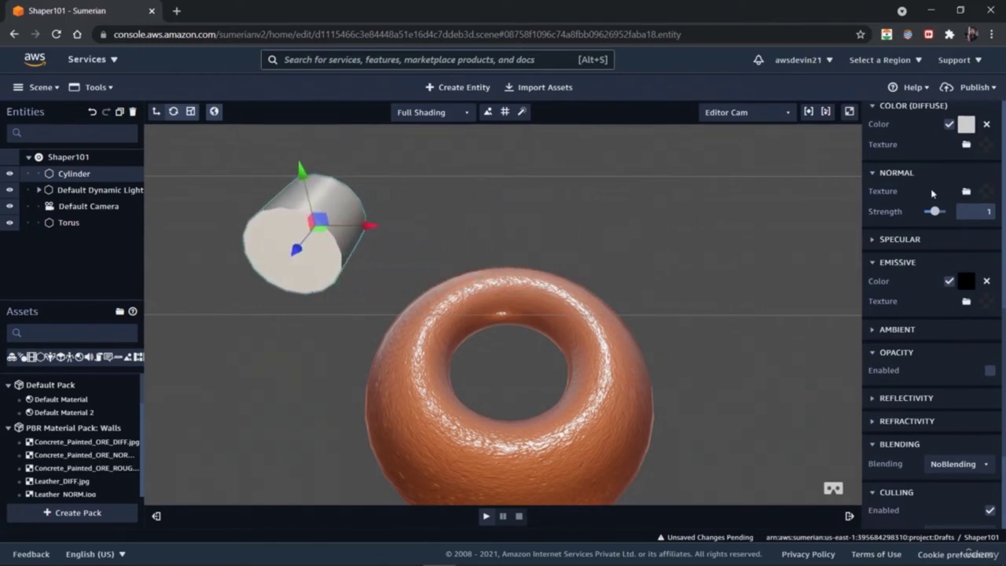
drag(1003, 377, 1001, 202)
Set the cylinder's X rotation to 90 so it stands upright.
click(910, 305)
text(45)
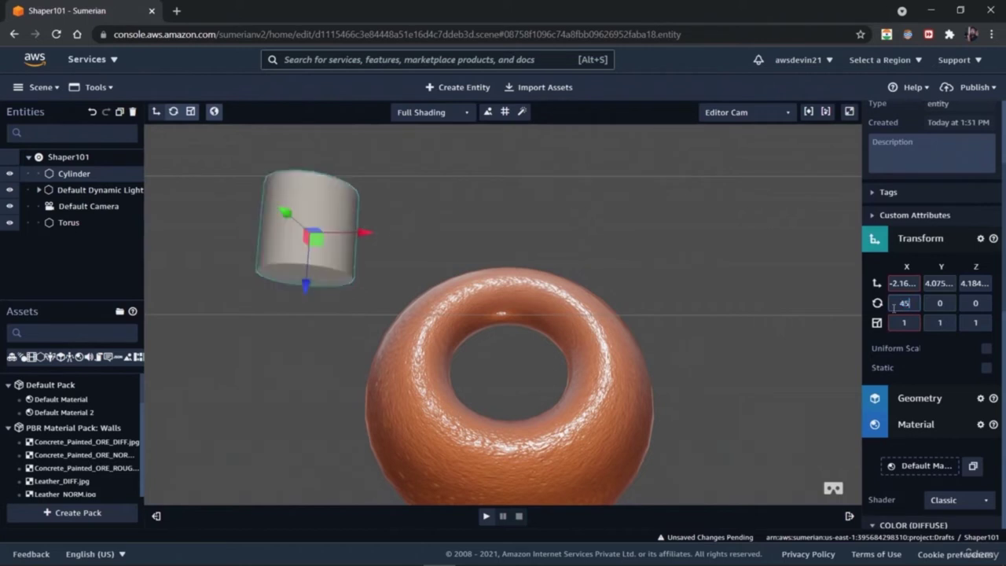
key(BackSpace)
key(BackSpace)
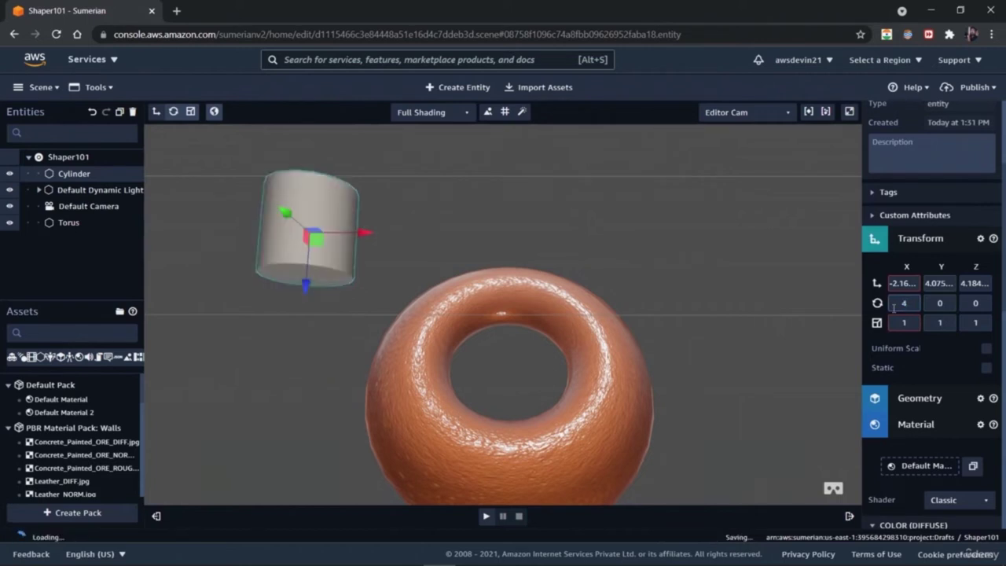
text(90)
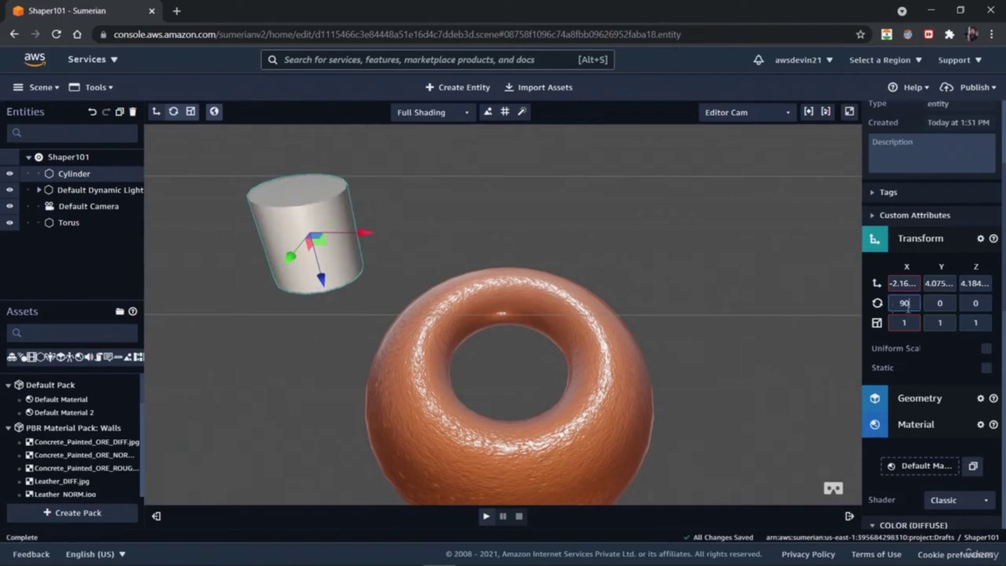
click(985, 303)
Move the upright cylinder to rest centred on top of the torus.
drag(363, 232, 561, 255)
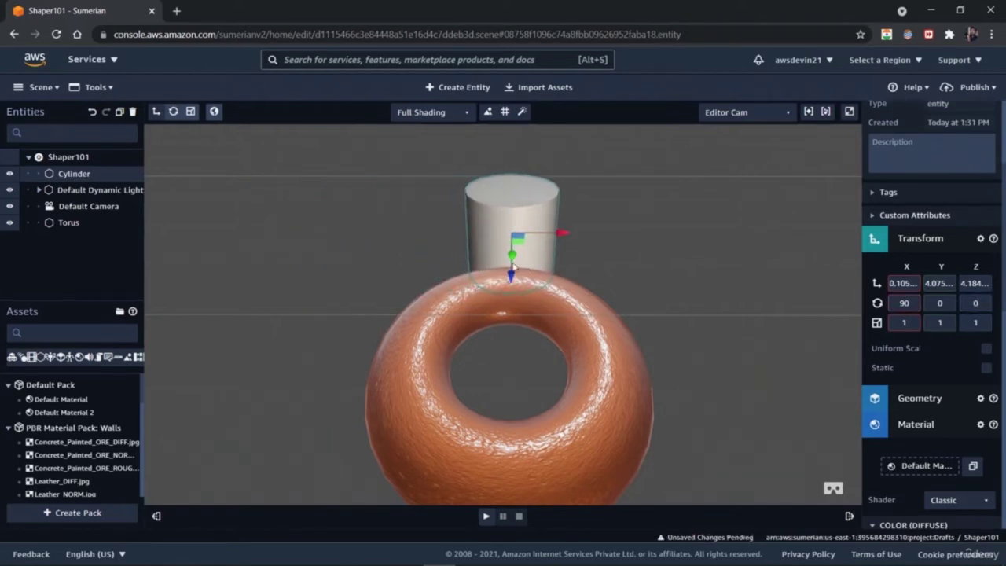
drag(501, 356, 487, 374)
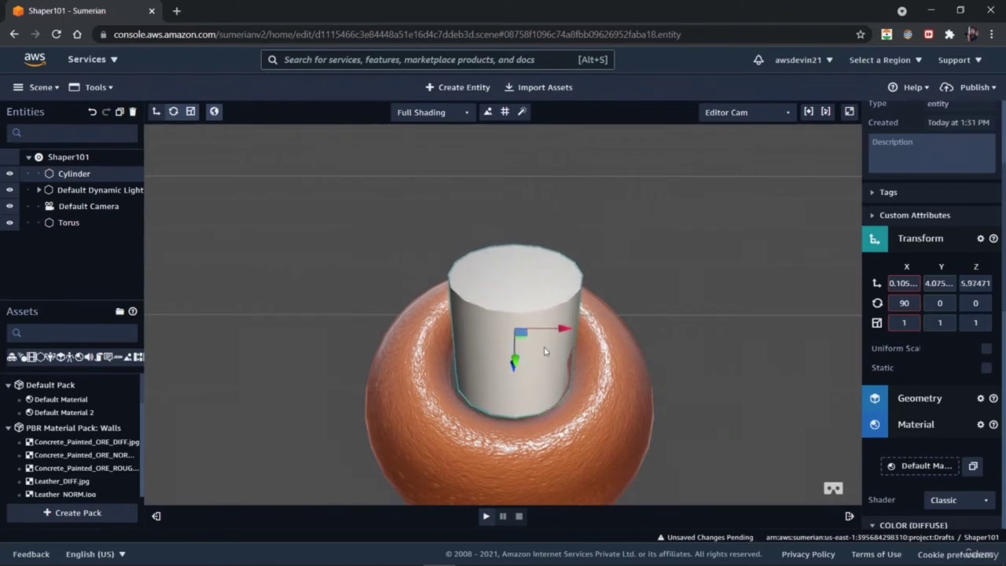
drag(568, 331, 558, 331)
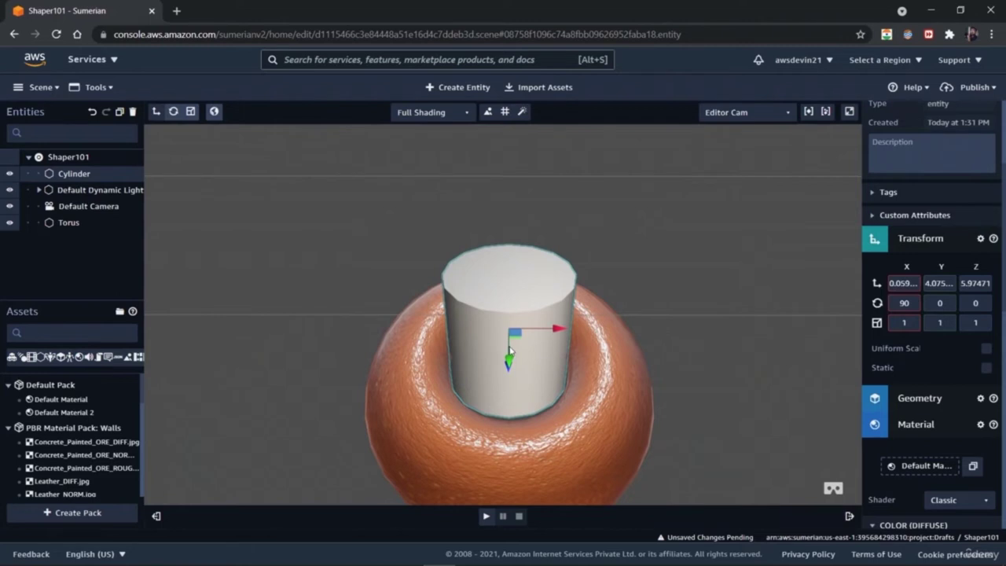
drag(509, 361, 528, 239)
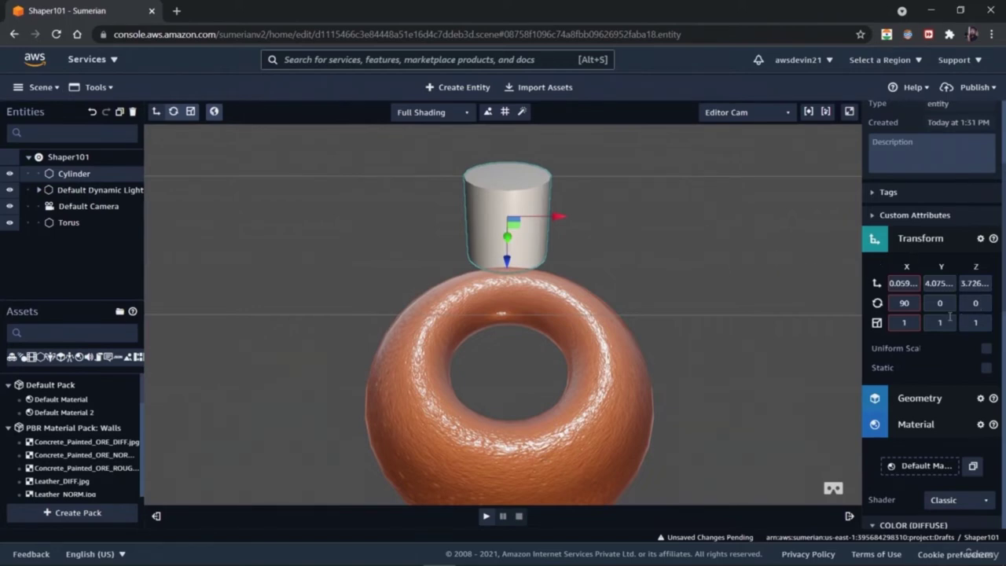
click(904, 324)
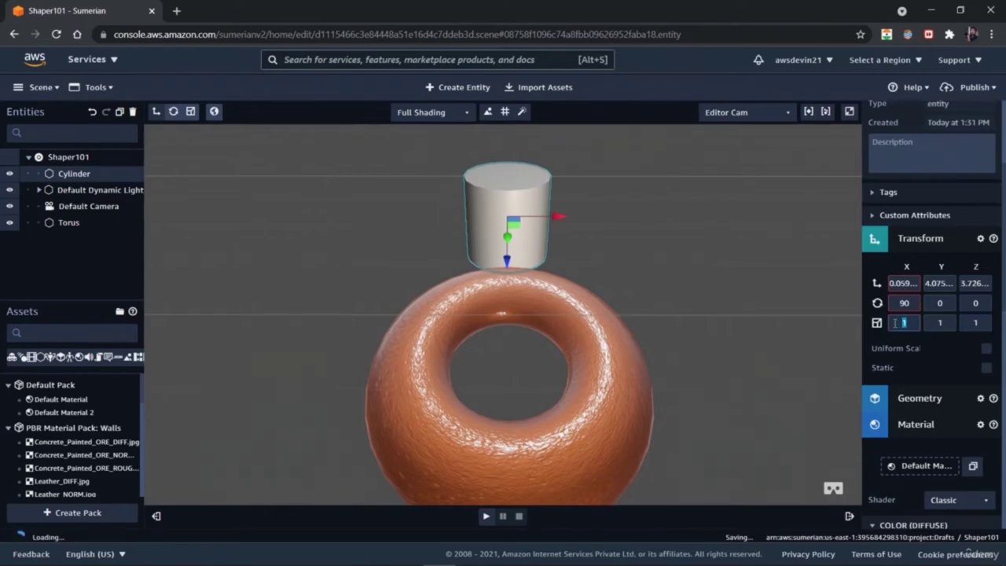
Scale the cylinder to 1, 2, 0.5 on X, Y, Z and shift it above the torus's left side.
text(2)
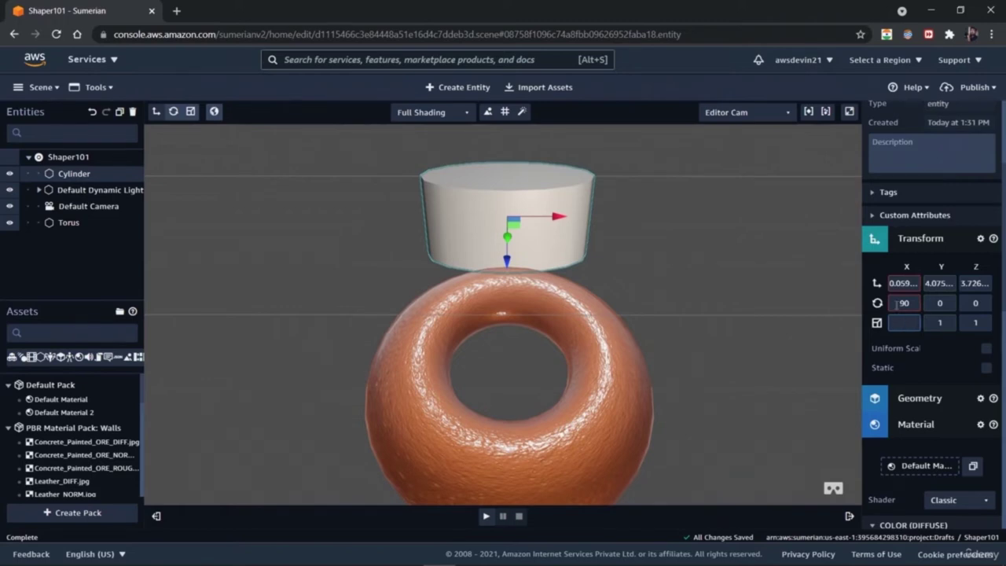
text(1)
click(952, 322)
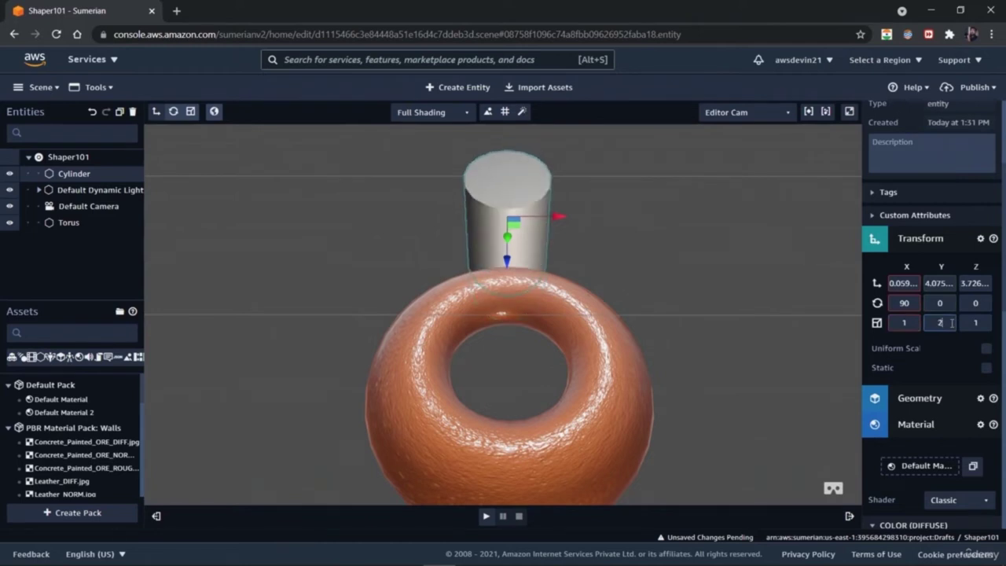
click(962, 322)
text(3)
text(0)
text(.5)
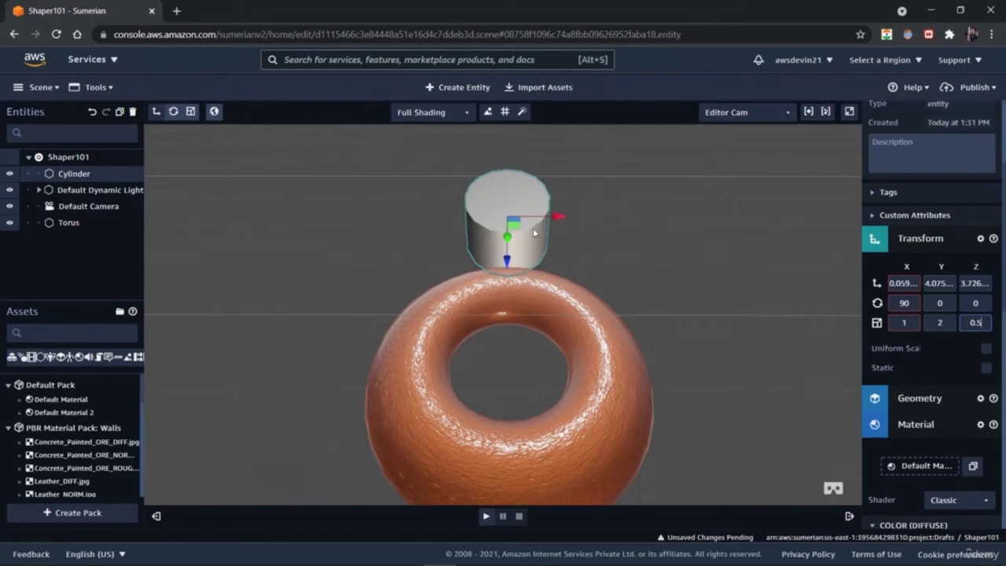
drag(527, 219, 462, 254)
click(647, 225)
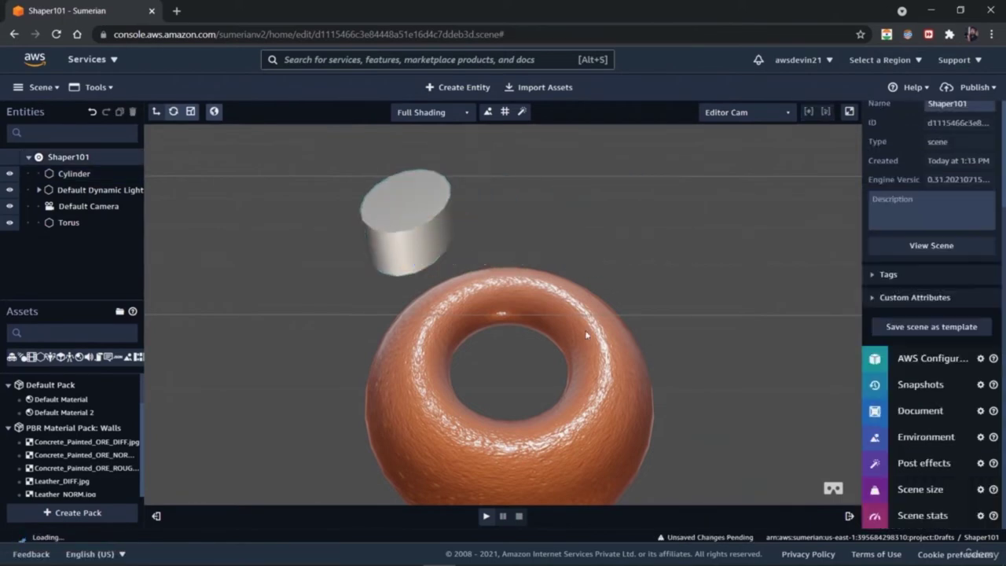
Select the Default Camera entity and pin its view preview open.
click(592, 340)
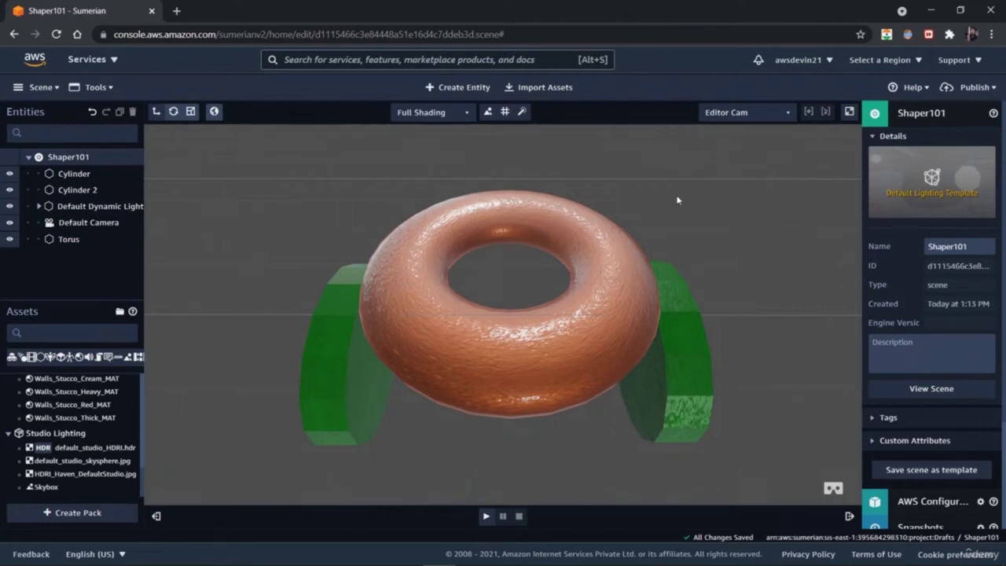
drag(90, 224, 98, 226)
click(98, 225)
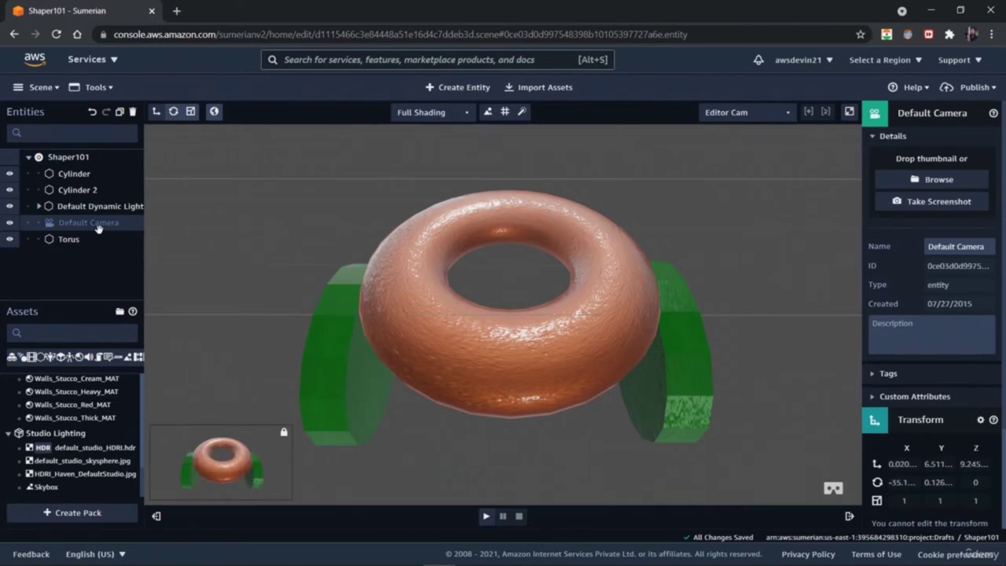
click(285, 432)
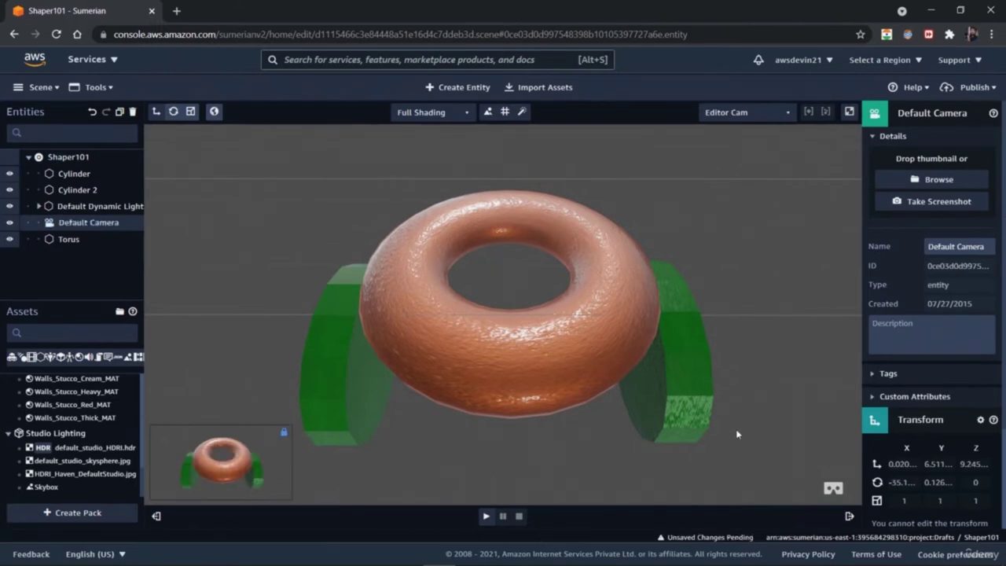
Reselect the Default Camera and capture the orange torus view as its thumbnail screenshot.
scroll(920, 346, down, 1)
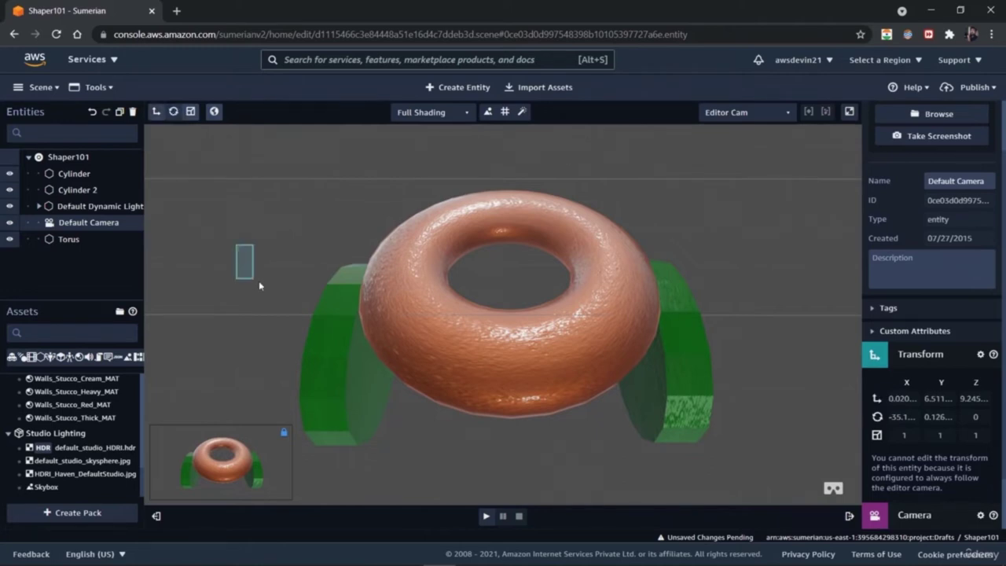
drag(259, 285, 256, 281)
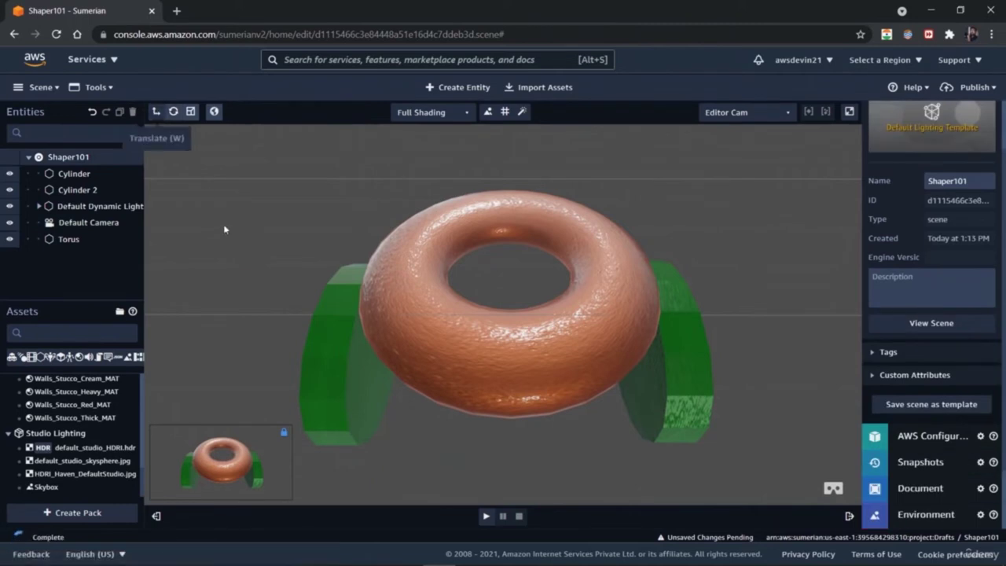
click(85, 224)
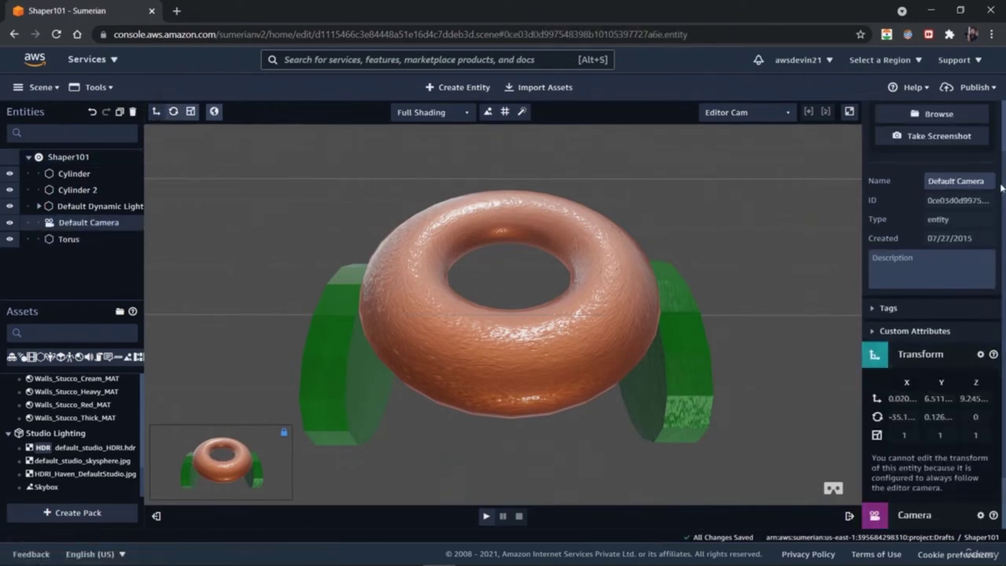
drag(1003, 208, 1005, 141)
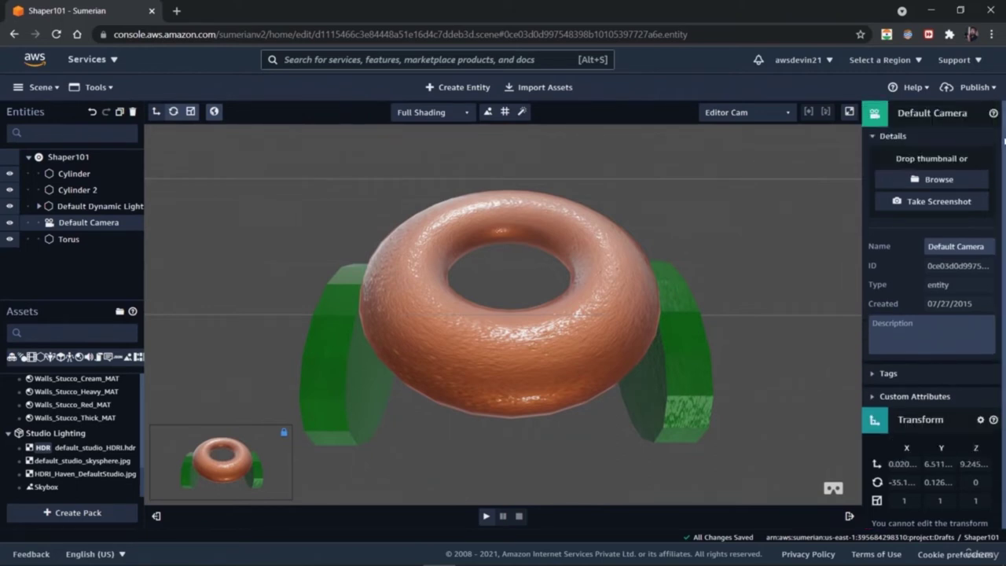
click(941, 202)
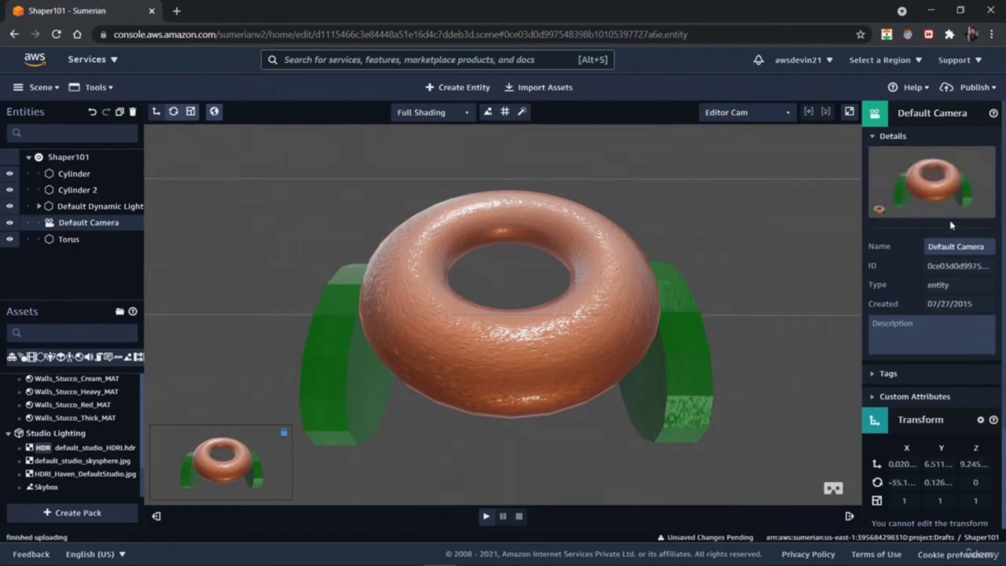
Expand the Camera component's Clipping Planes (Near 1, Far 1000), then hide the viewport grid.
drag(1005, 187, 993, 293)
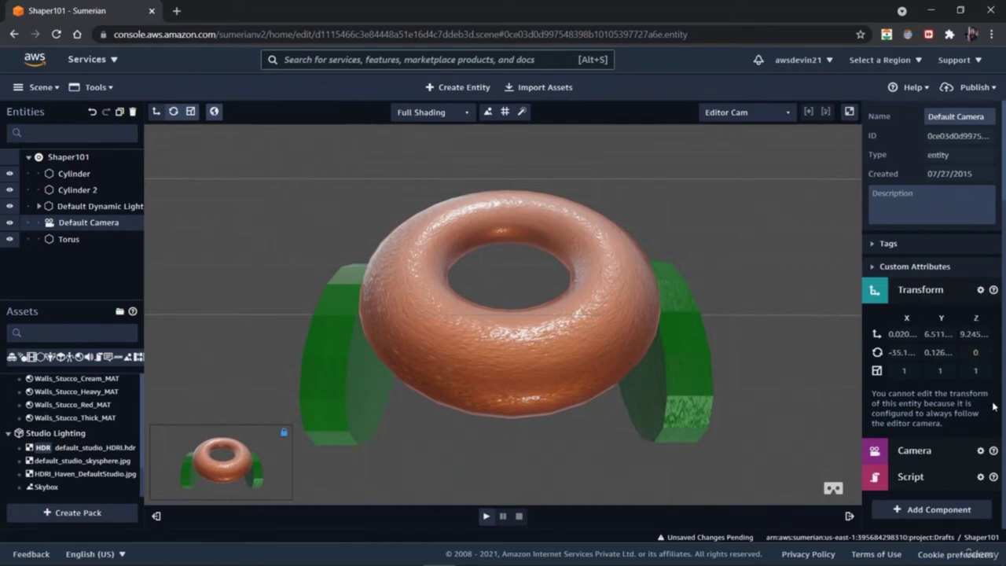
click(934, 454)
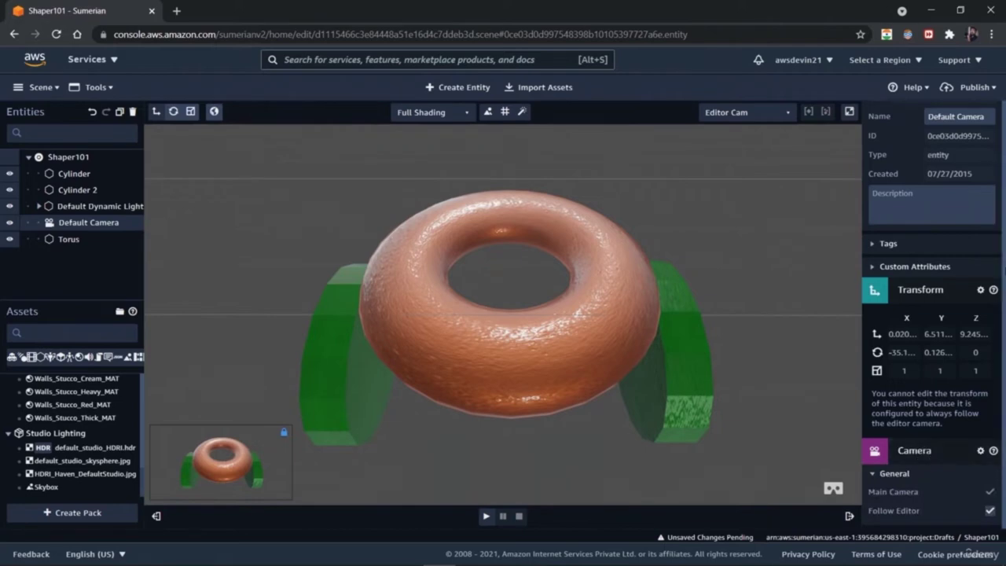
scroll(1005, 227, down, 2)
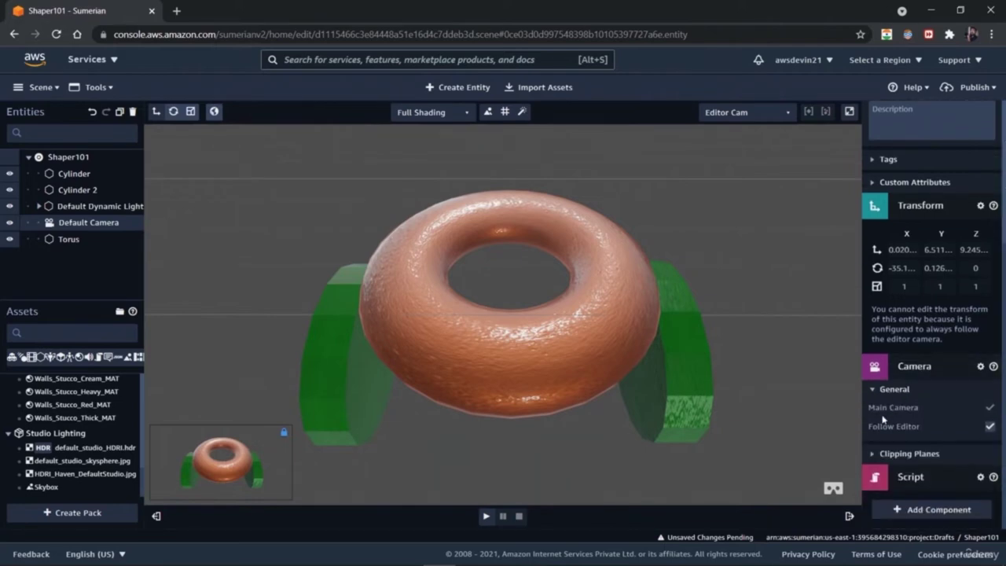
click(871, 456)
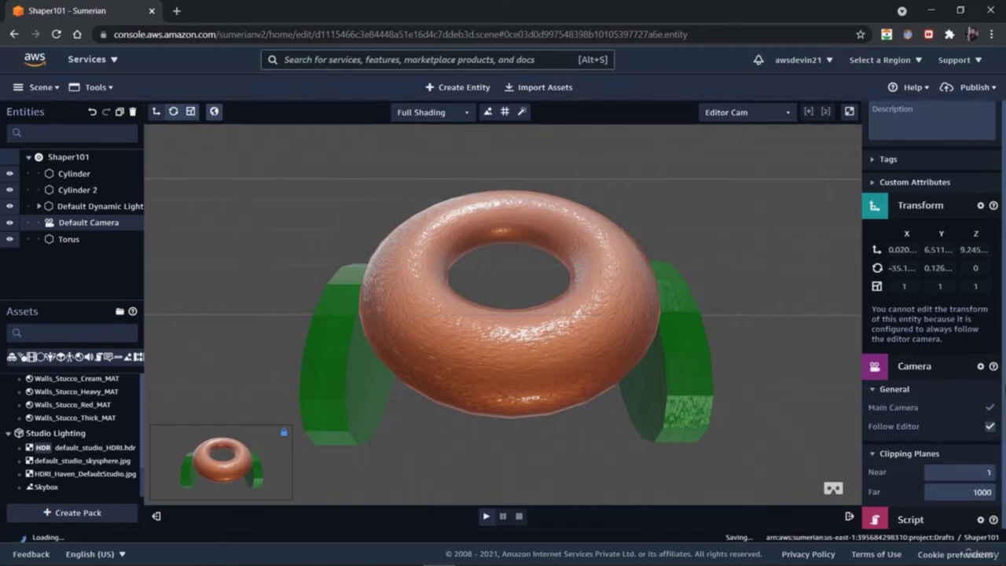
scroll(1003, 330, down, 1)
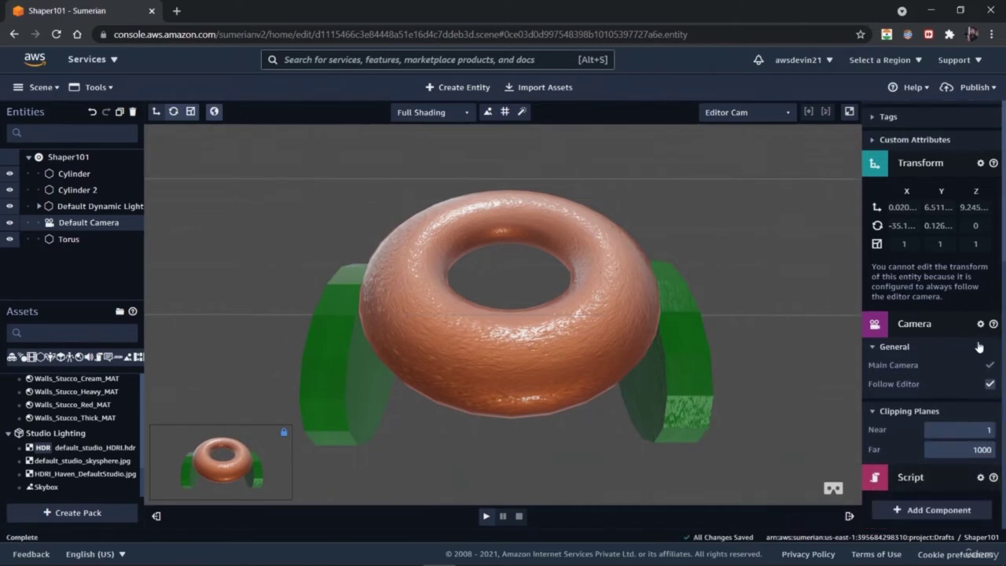
scroll(980, 346, up, 5)
scroll(932, 314, up, 1)
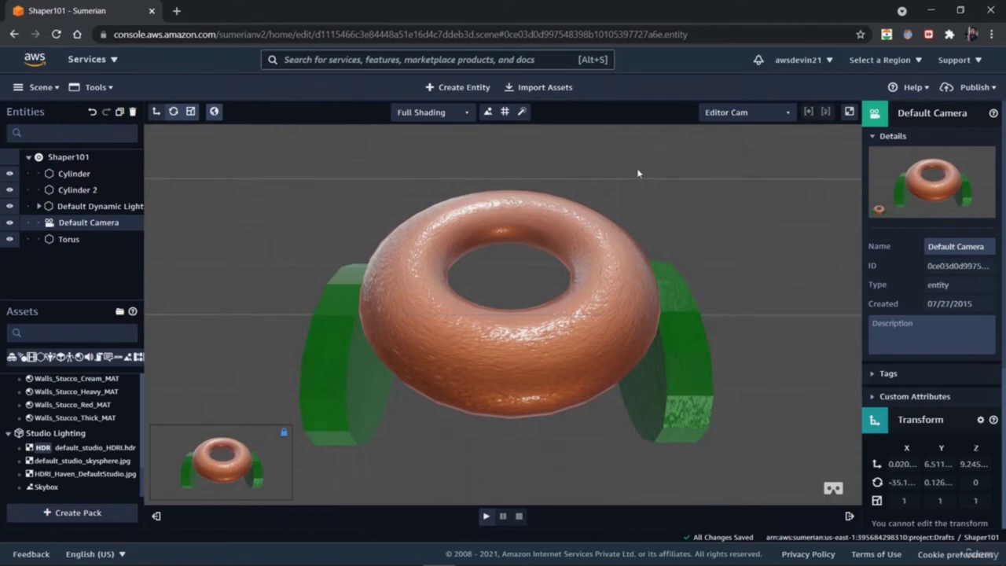
click(506, 113)
Show the grid again, switch shading to Full + Wireframe, and deselect the camera.
click(505, 112)
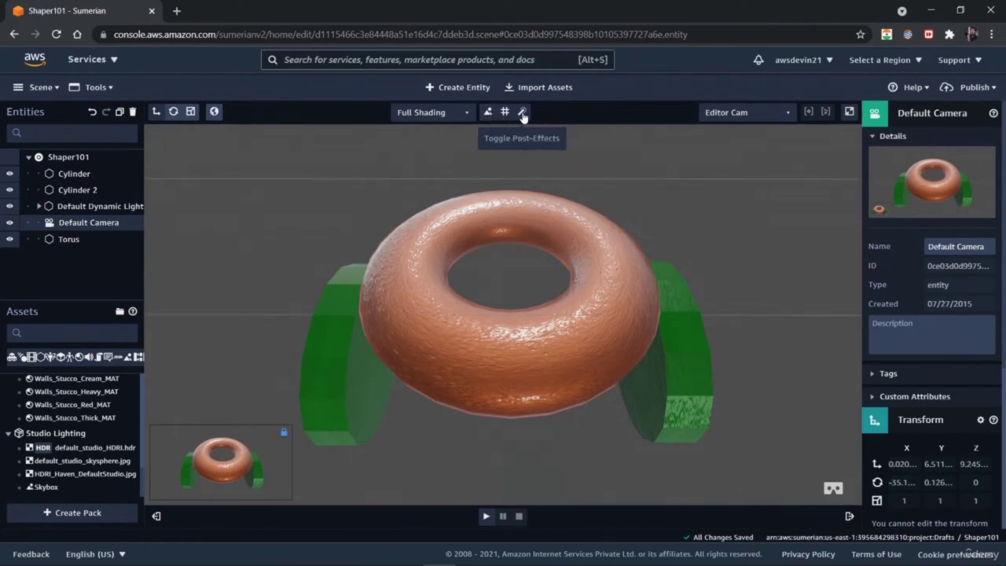
click(451, 119)
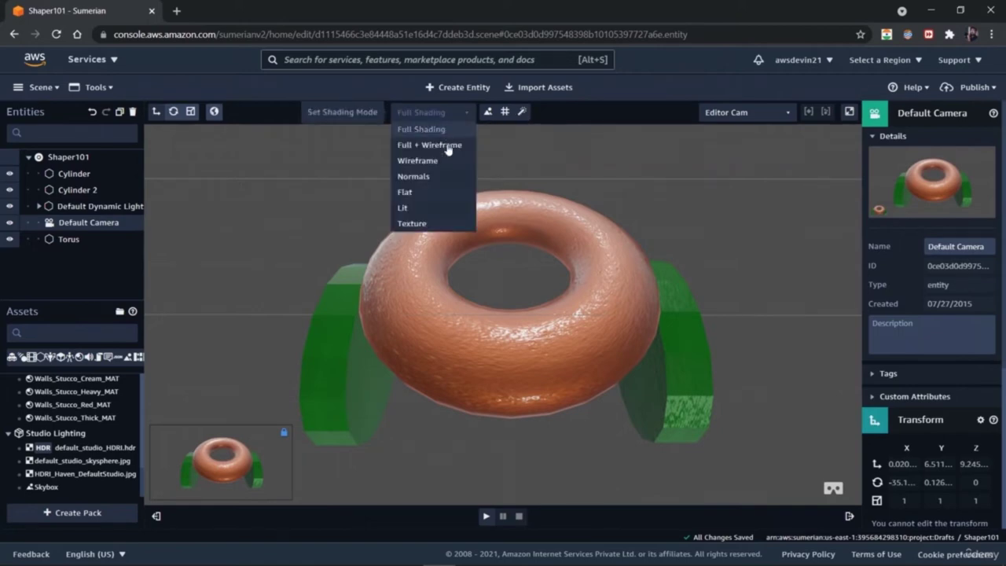
click(452, 149)
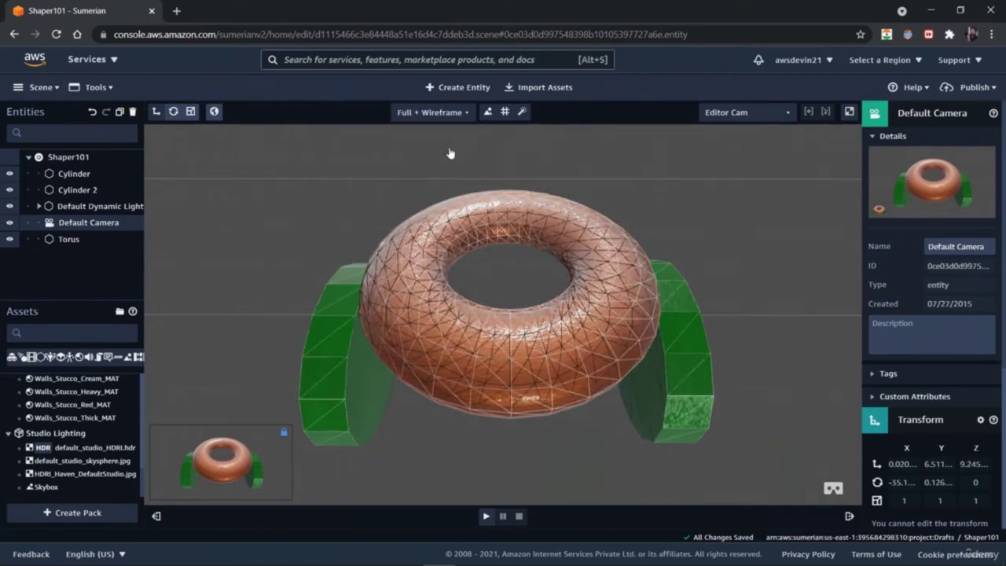
click(563, 172)
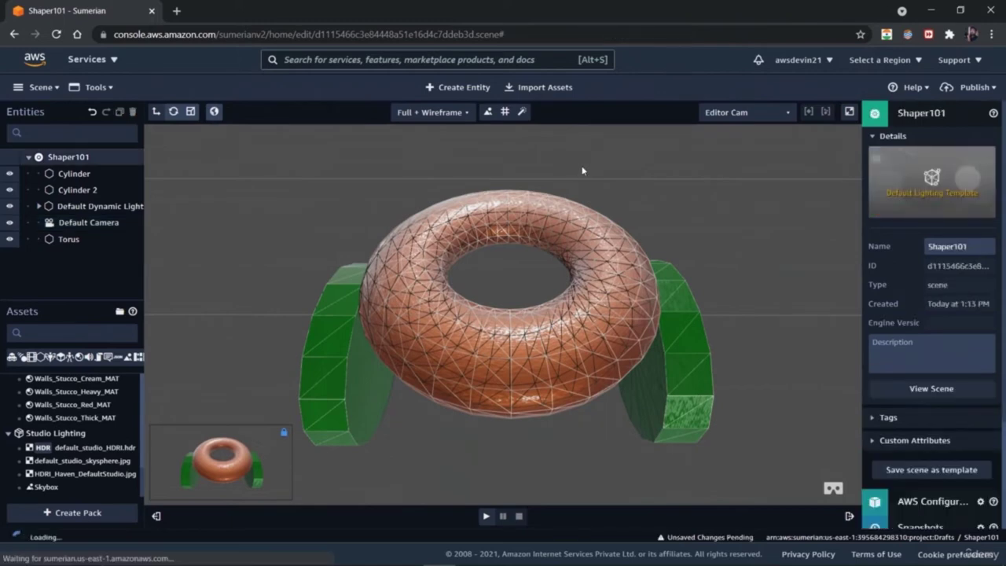
Cycle the viewport shading through Wireframe, Flat and Lit modes.
click(454, 113)
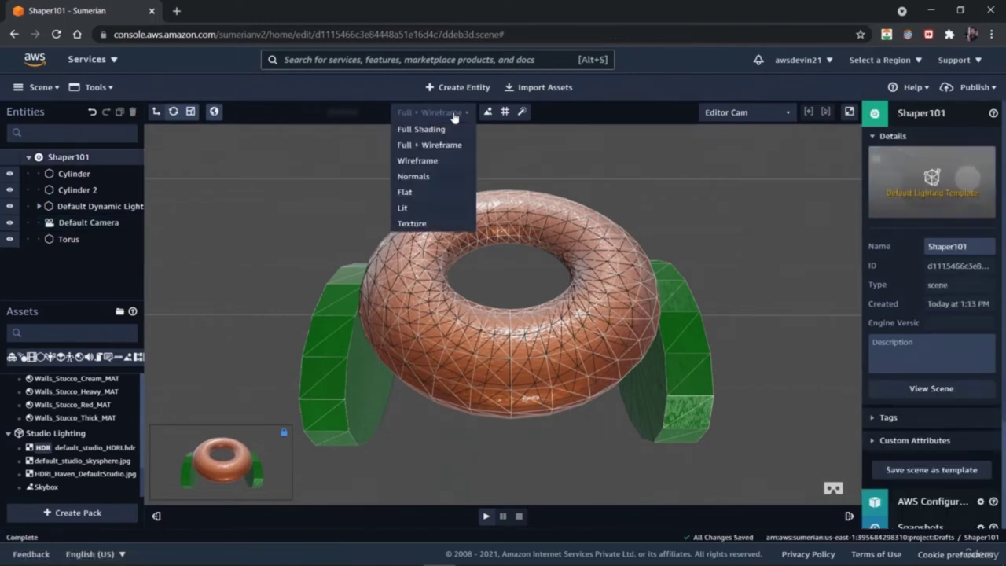
click(435, 162)
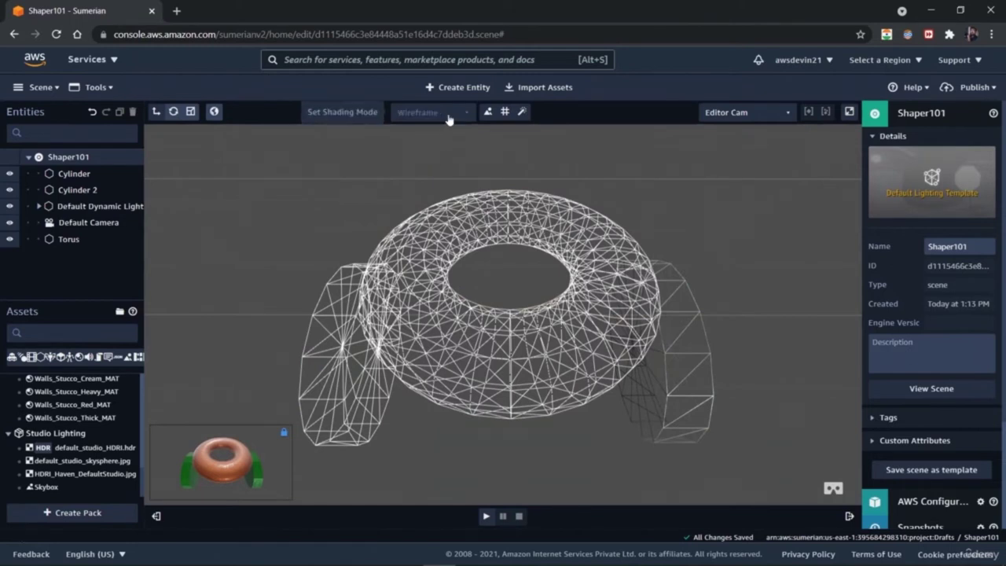
click(449, 120)
click(441, 194)
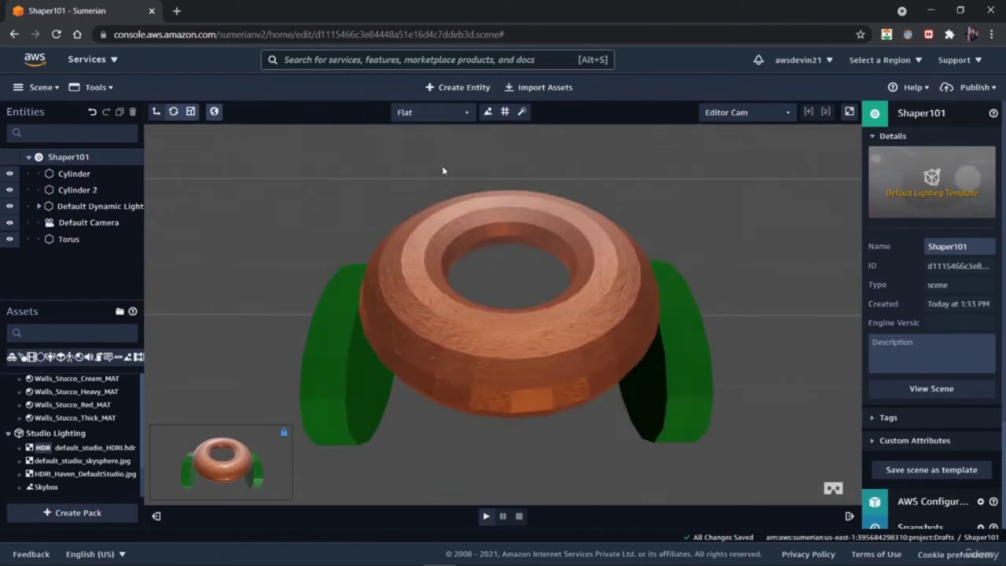
click(457, 112)
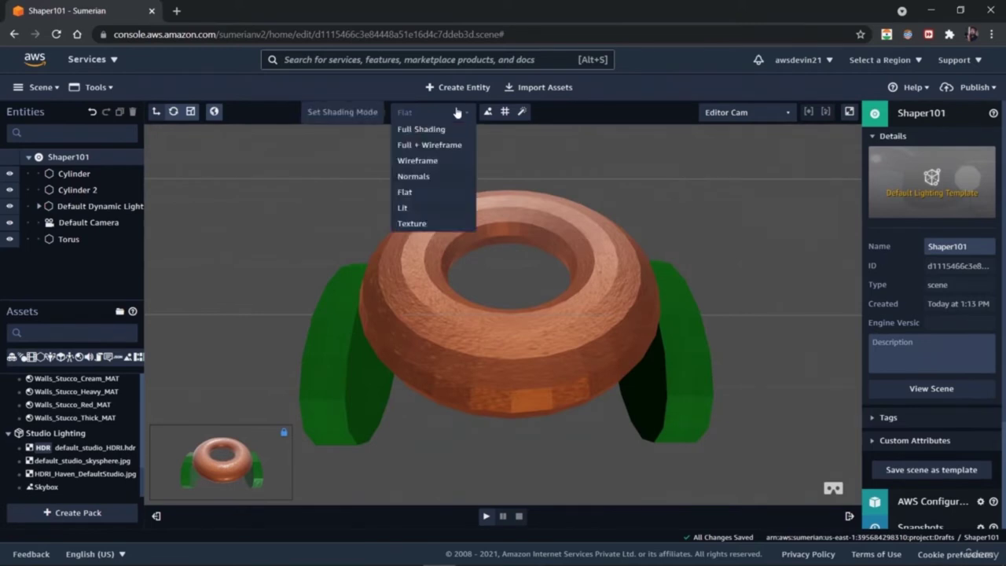
click(437, 211)
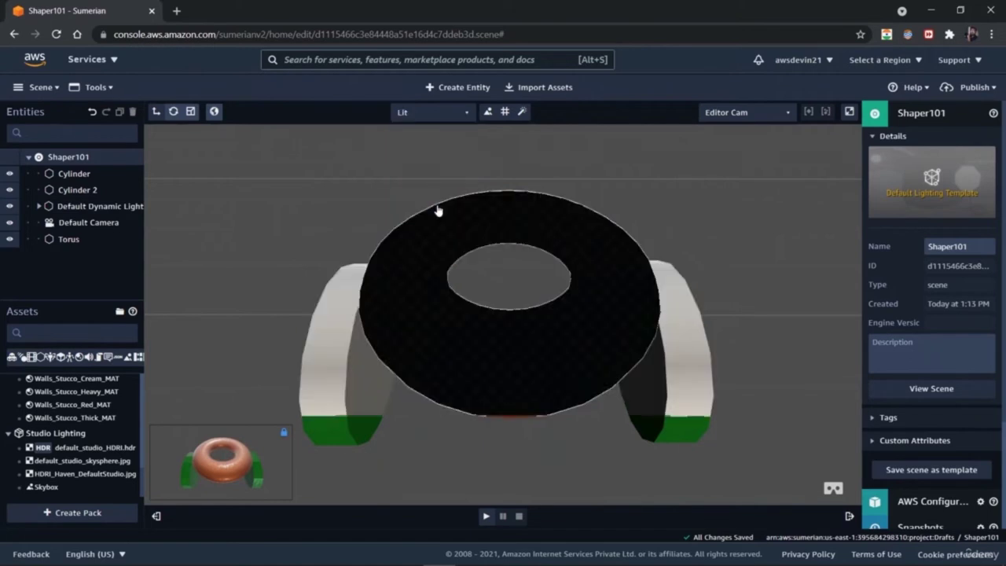
Try Texture and Full Shading, then settle on Full + Wireframe shading.
click(456, 114)
click(441, 225)
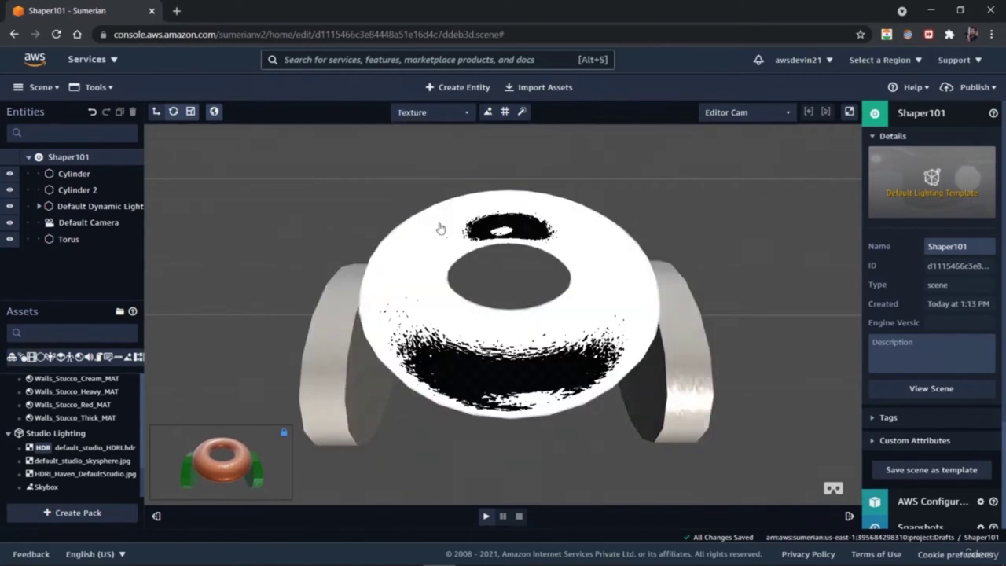
click(458, 114)
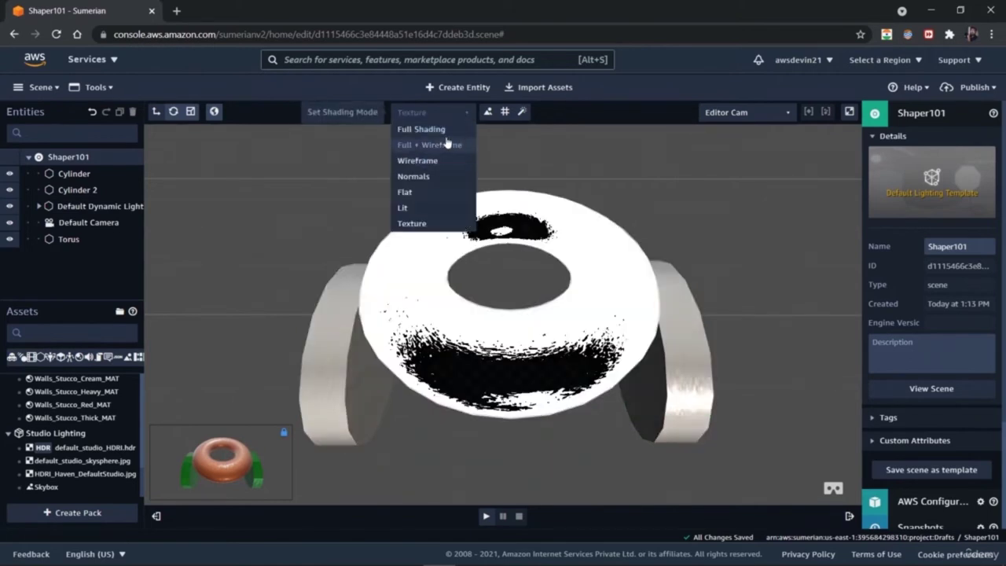
click(446, 131)
click(455, 114)
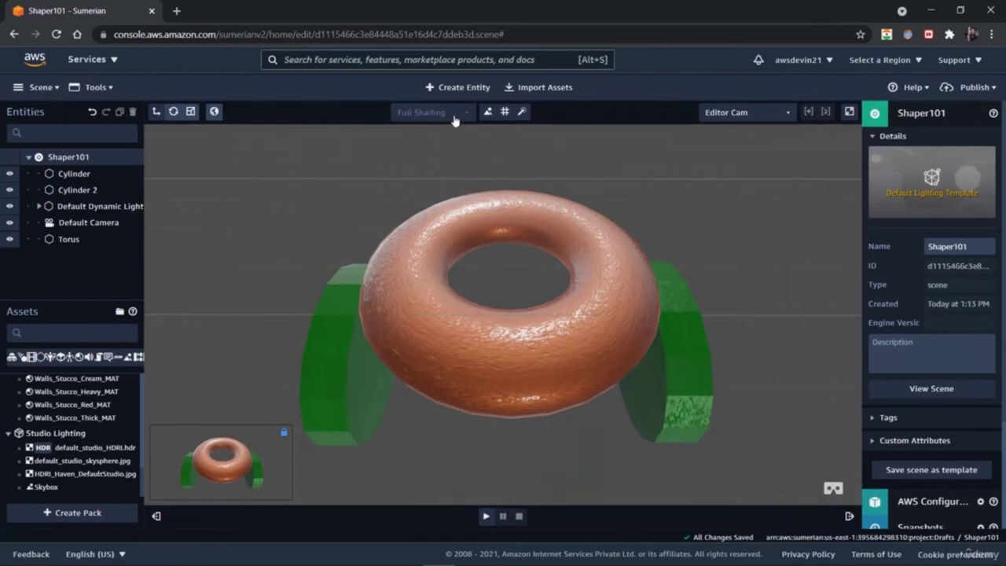
click(453, 147)
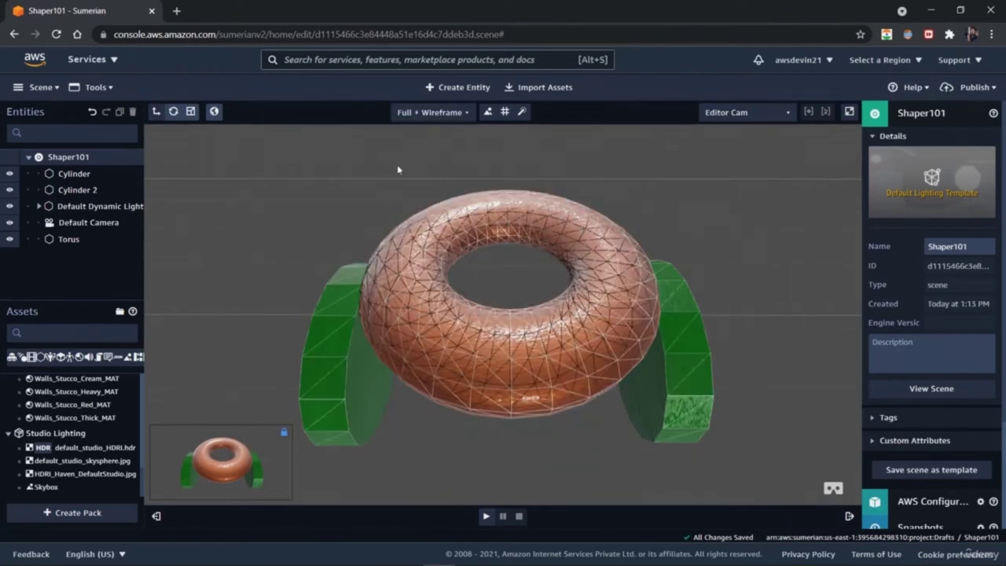
Switch to the Scale tool, toggle Default Camera visibility, select the Shaper101 root, and start Create Entity.
click(190, 113)
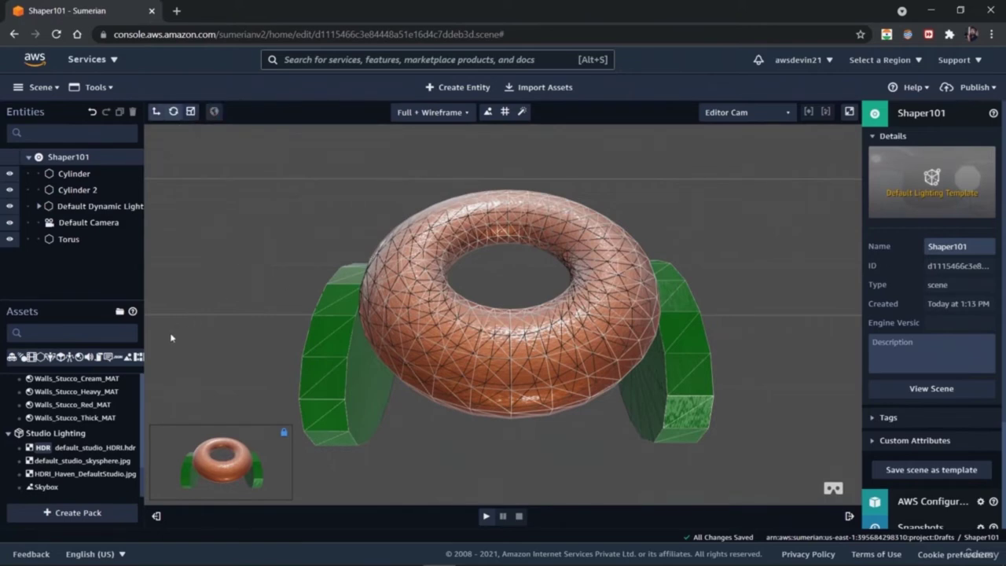
click(9, 224)
click(69, 225)
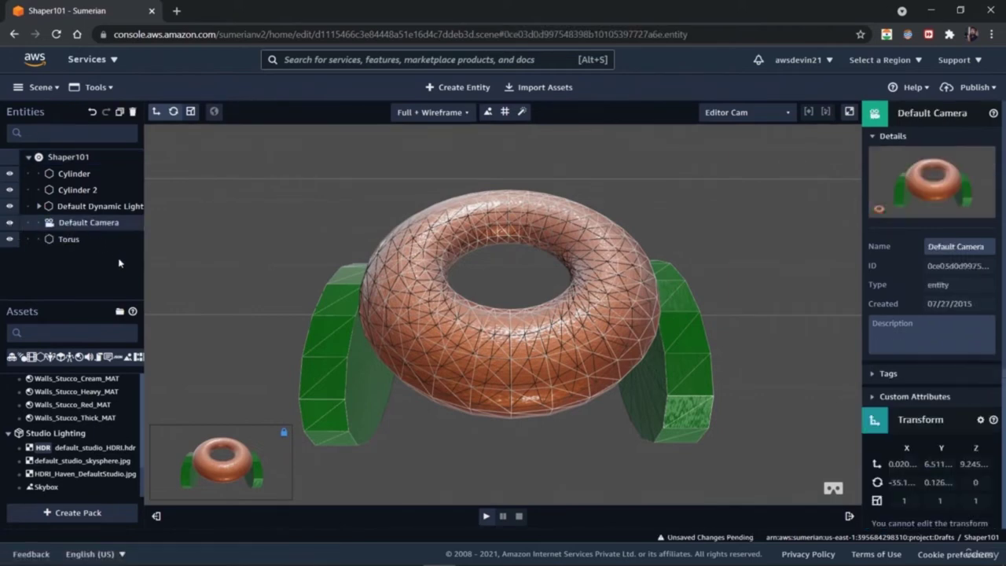
click(291, 255)
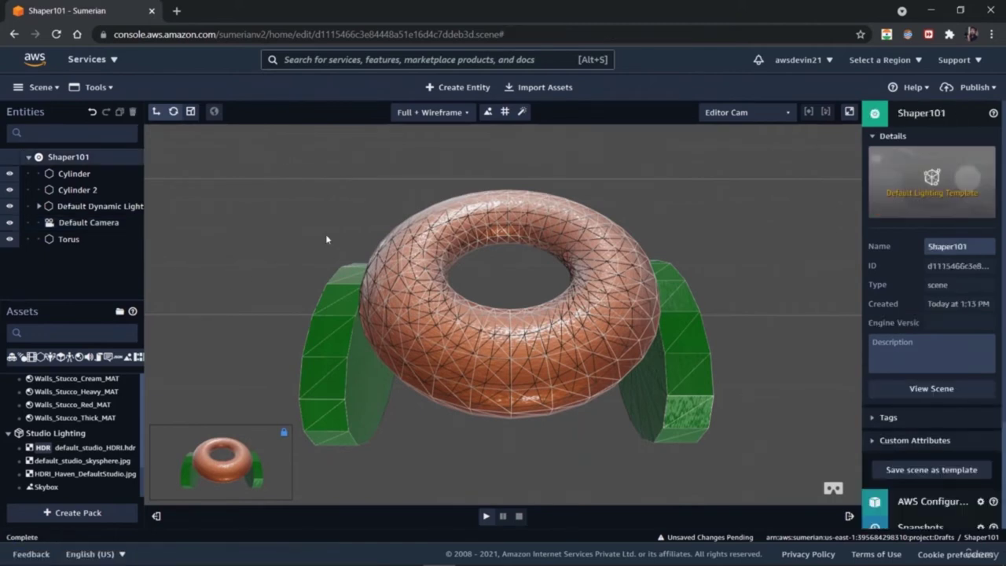
click(446, 89)
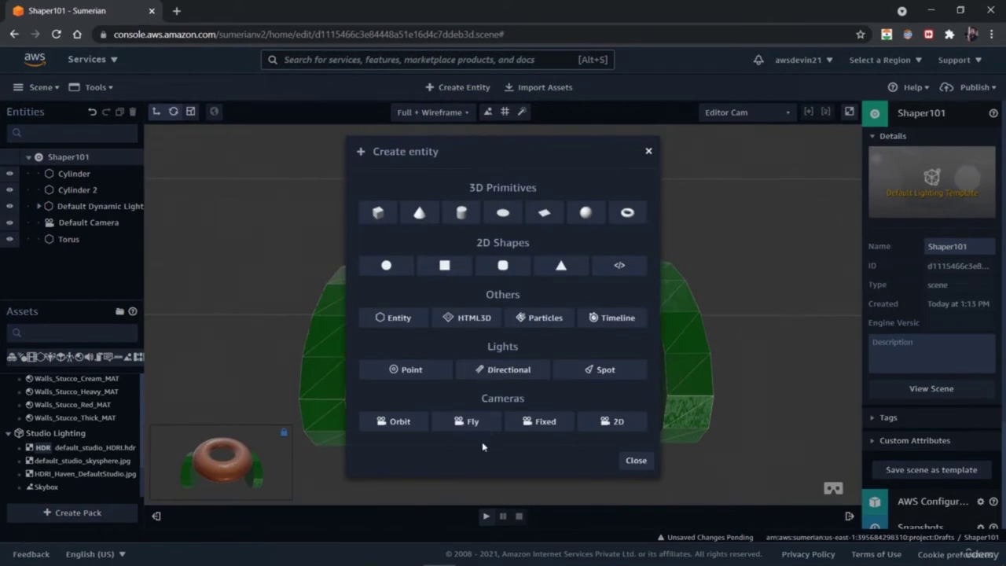
Add an Orbit camera to the scene, then narrow the selection from Torus back to Orbit Cam.
click(399, 421)
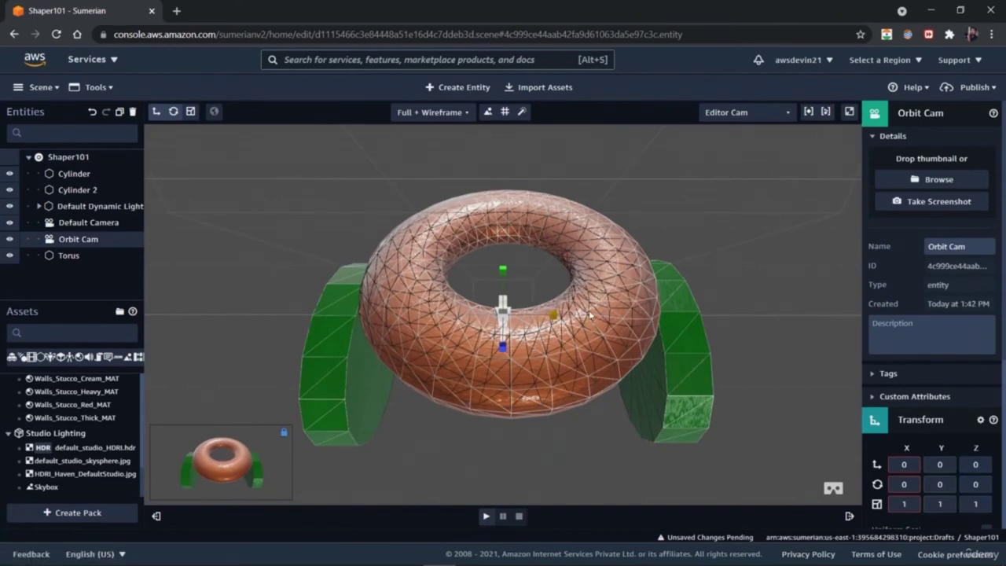
shift+click(505, 327)
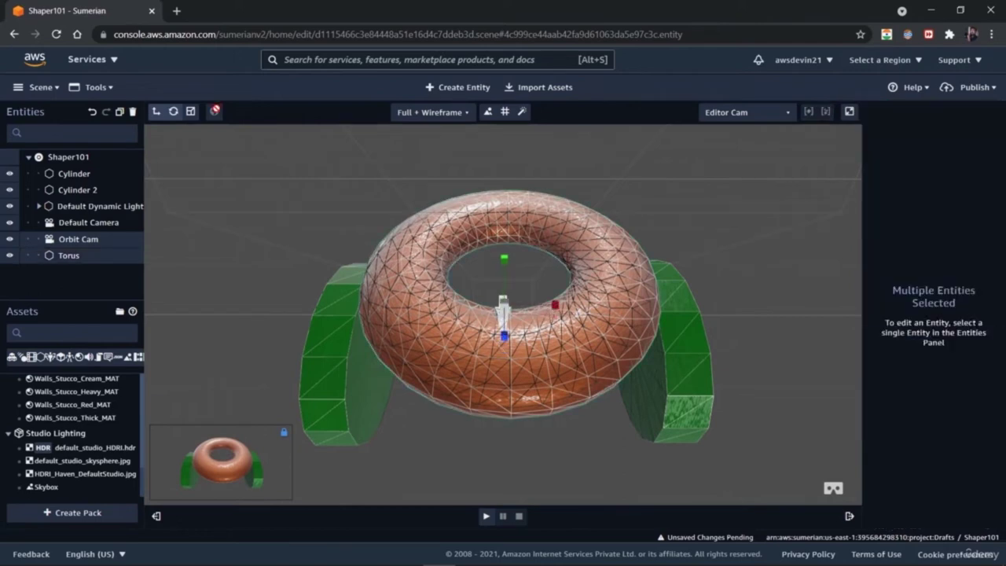
click(79, 239)
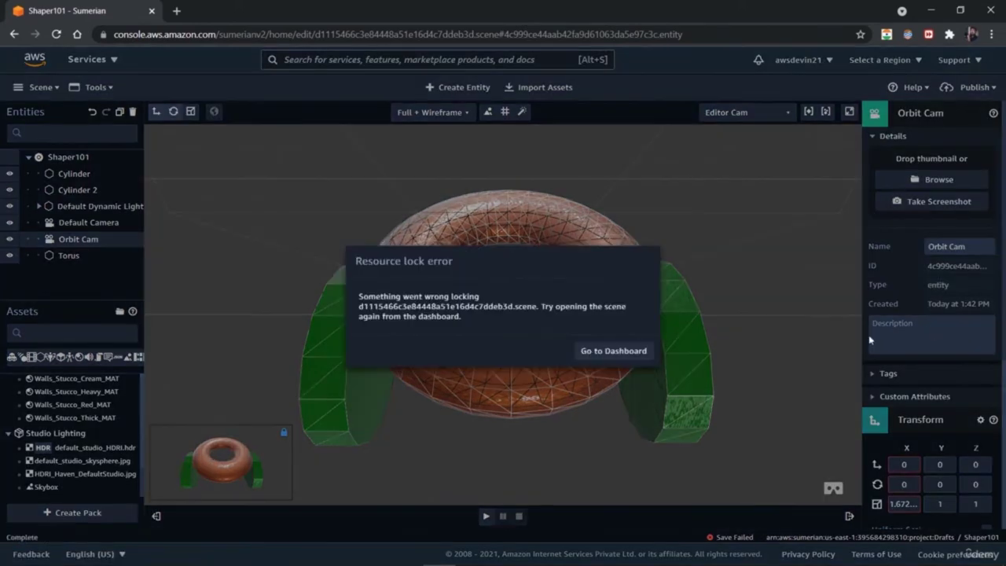
Return to the dashboard from the lock error and reopen Shaper101 from Recent scenes.
click(604, 352)
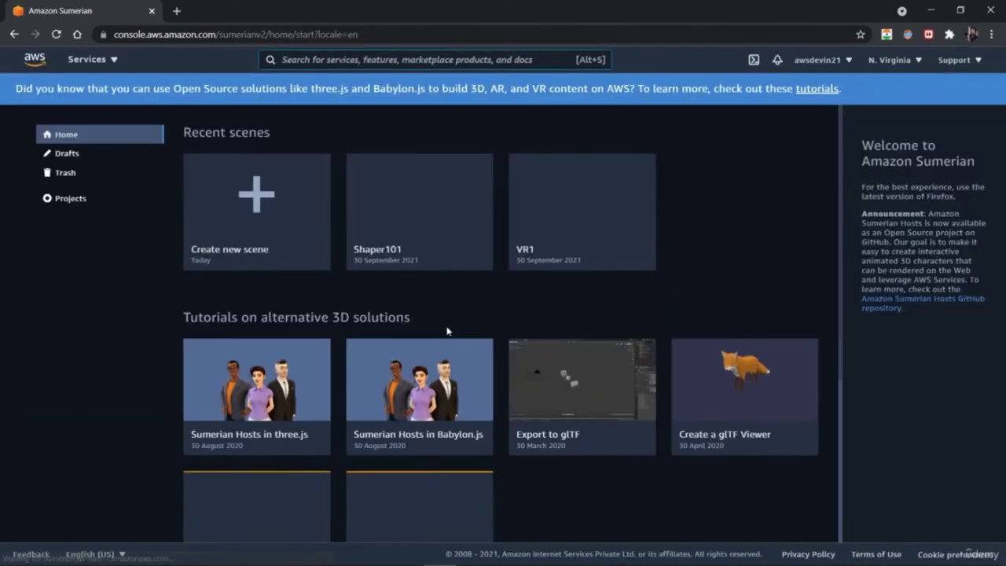
click(398, 253)
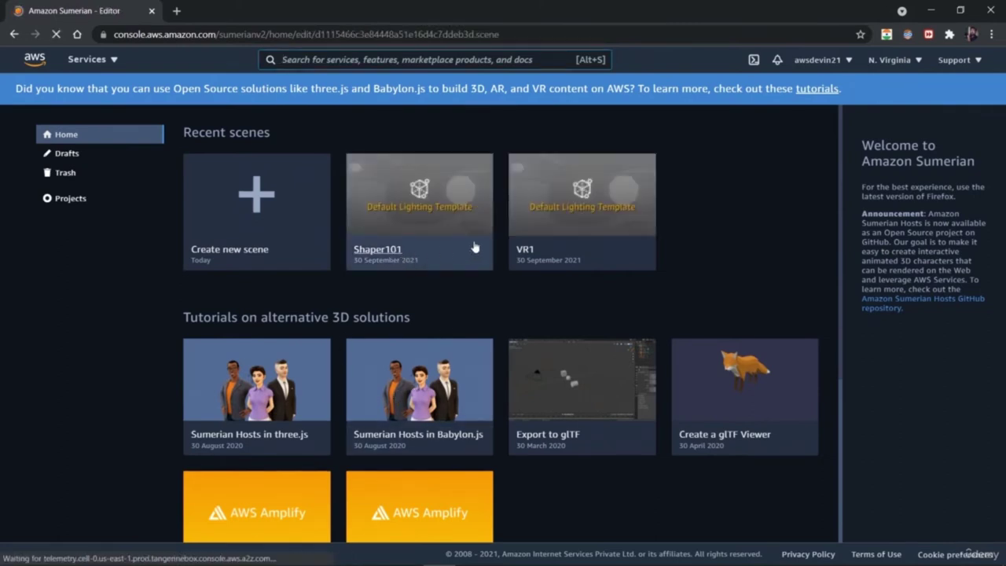
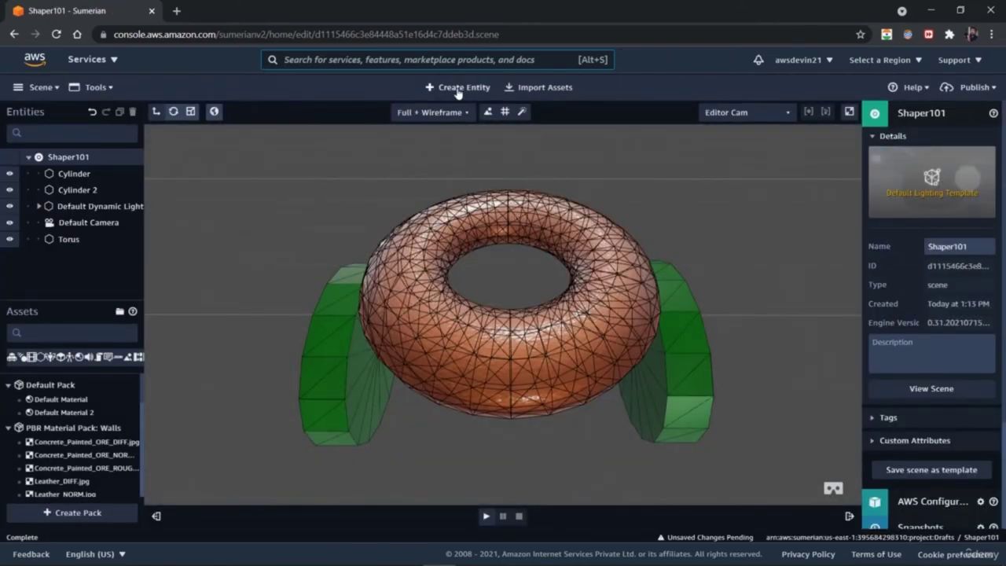
Add an Orbit camera entity to the Shaper101 scene from Create Entity > Cameras.
click(459, 89)
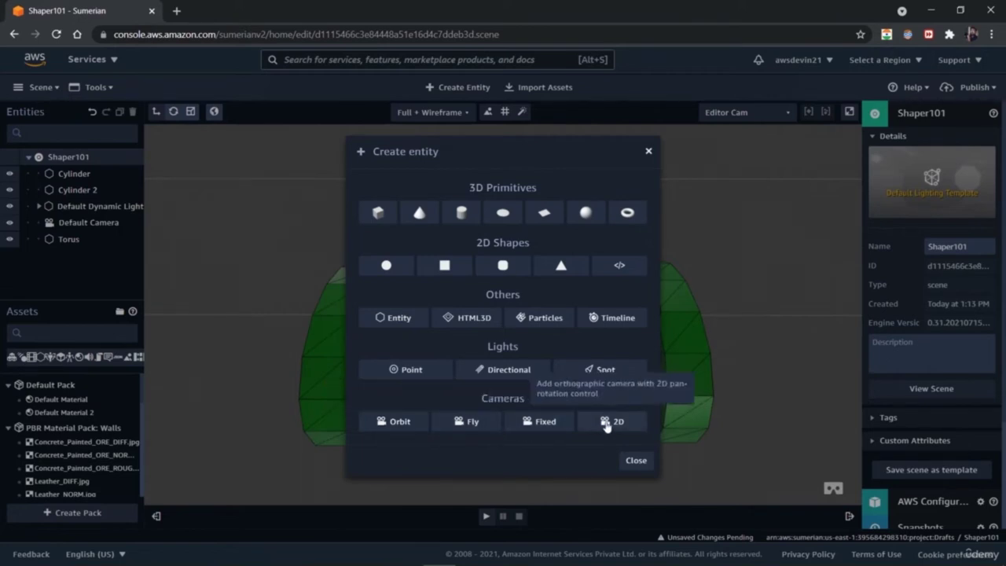
click(380, 425)
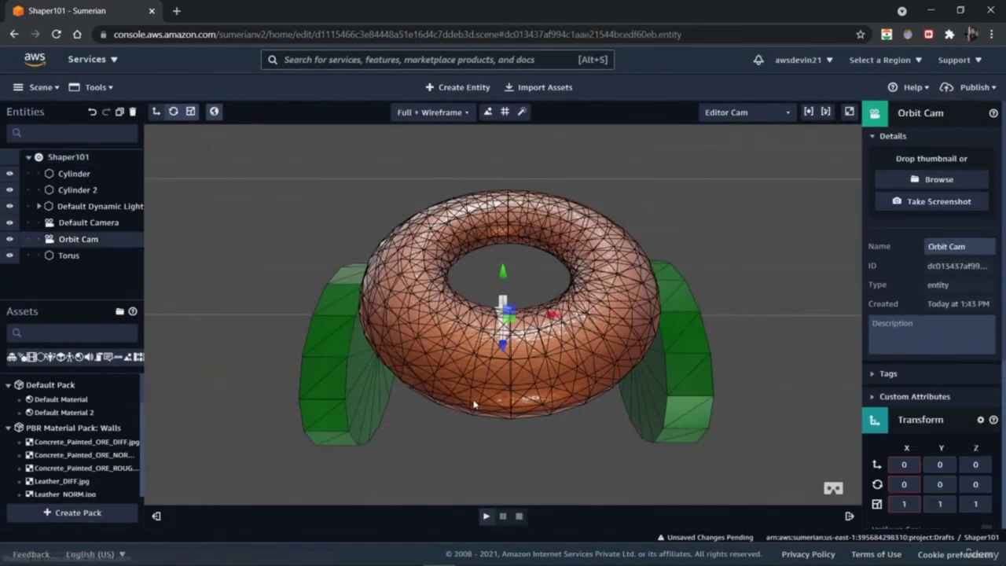
Set the Orbit Cam rotation to X 0 and Y 90, then drag it left of the torus.
scroll(912, 299, down, 1)
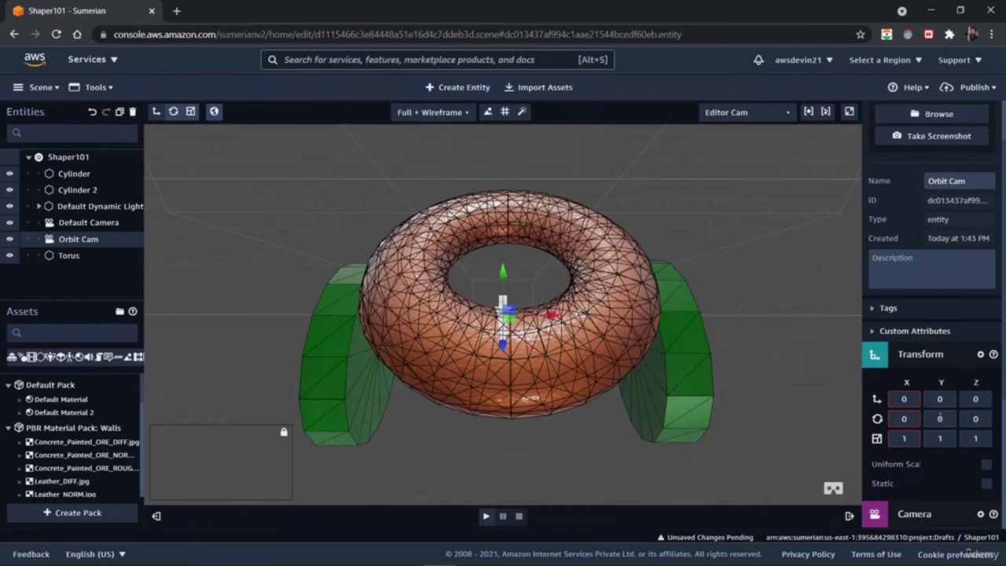
click(898, 418)
text(90)
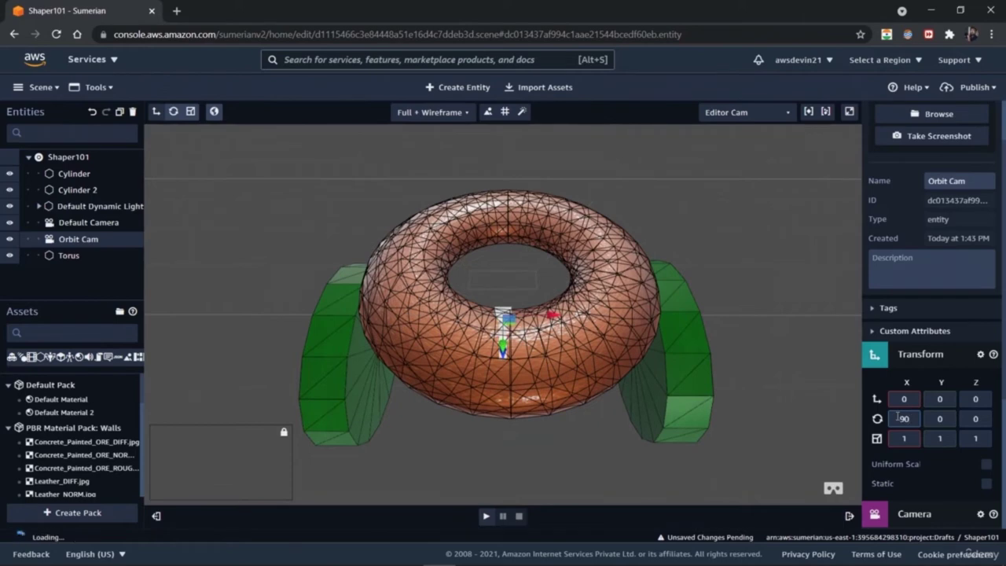
key(BackSpace)
text(0)
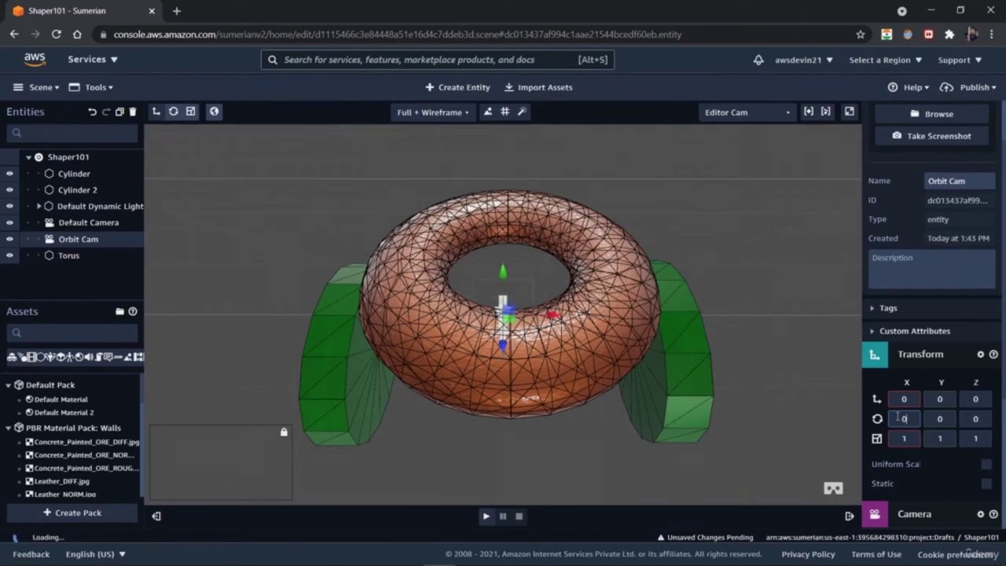
click(930, 417)
text(90)
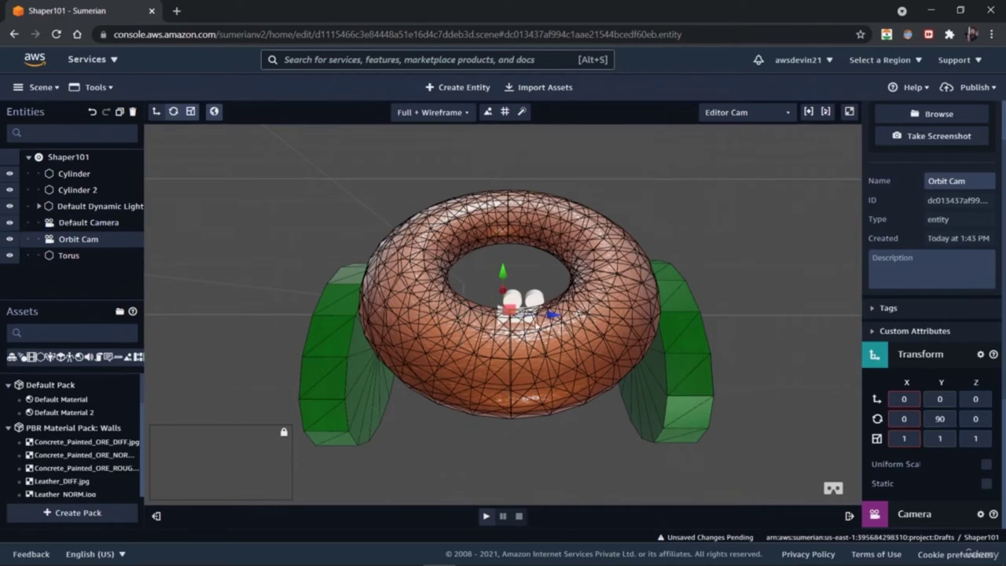
drag(511, 307, 313, 304)
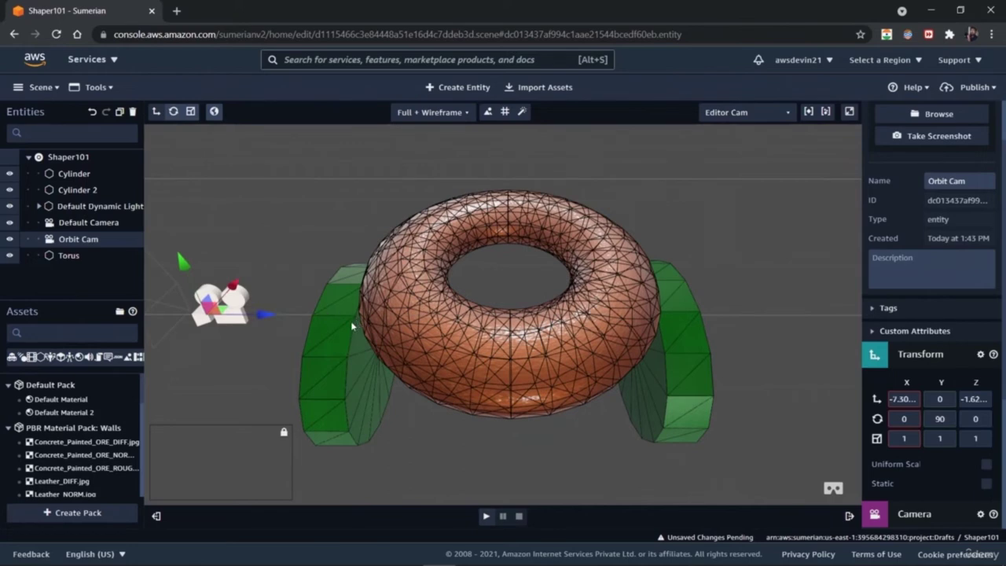
Move the Orbit Cam above and right of the torus, to Y 2.385 and Z about -1.63.
drag(267, 320, 826, 214)
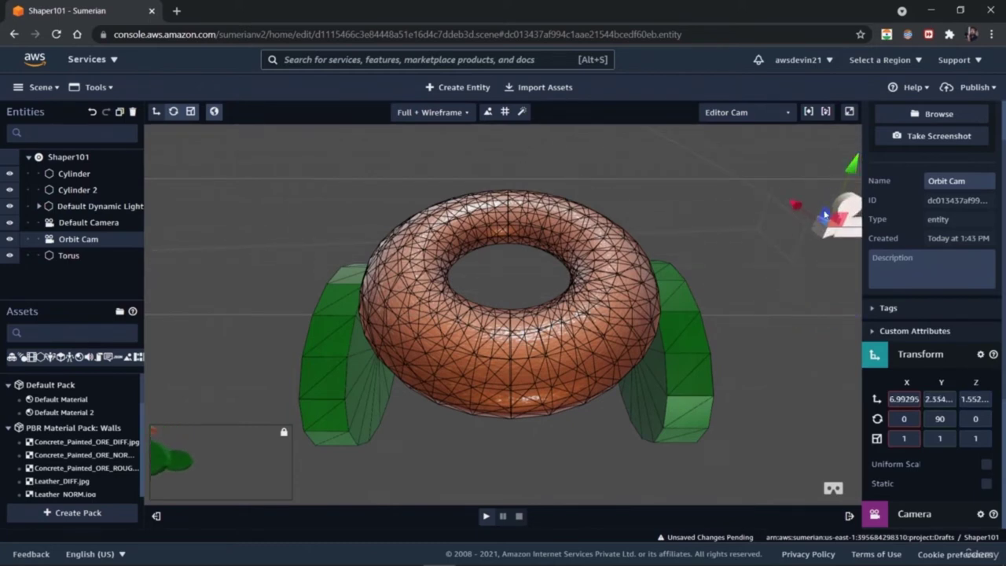
drag(853, 168, 787, 300)
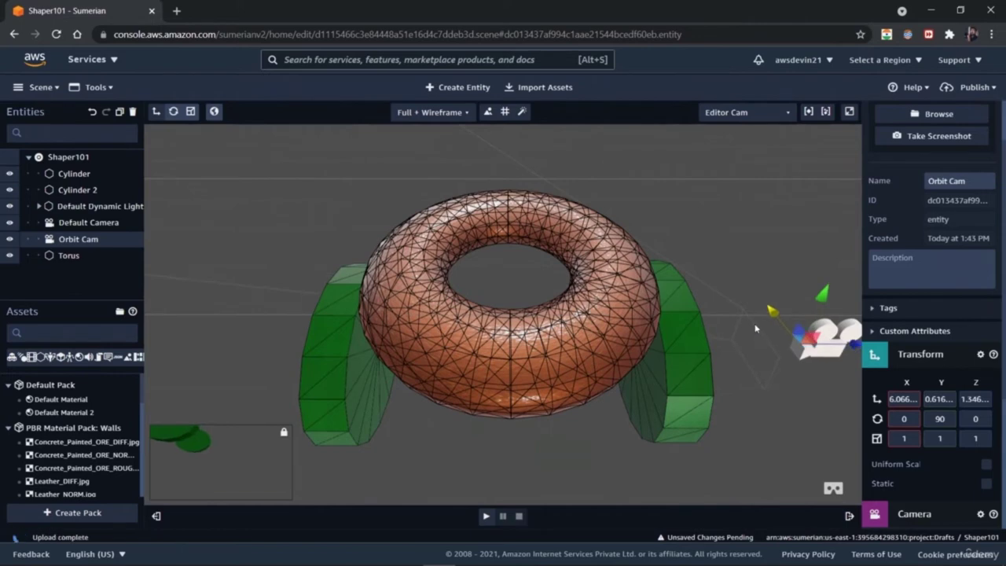
key(ctrl+z)
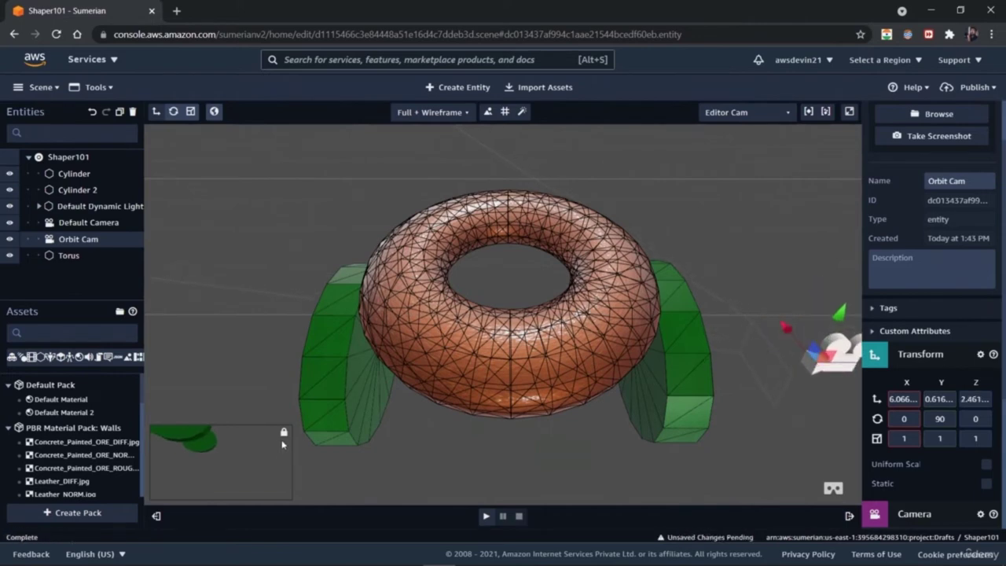
click(231, 450)
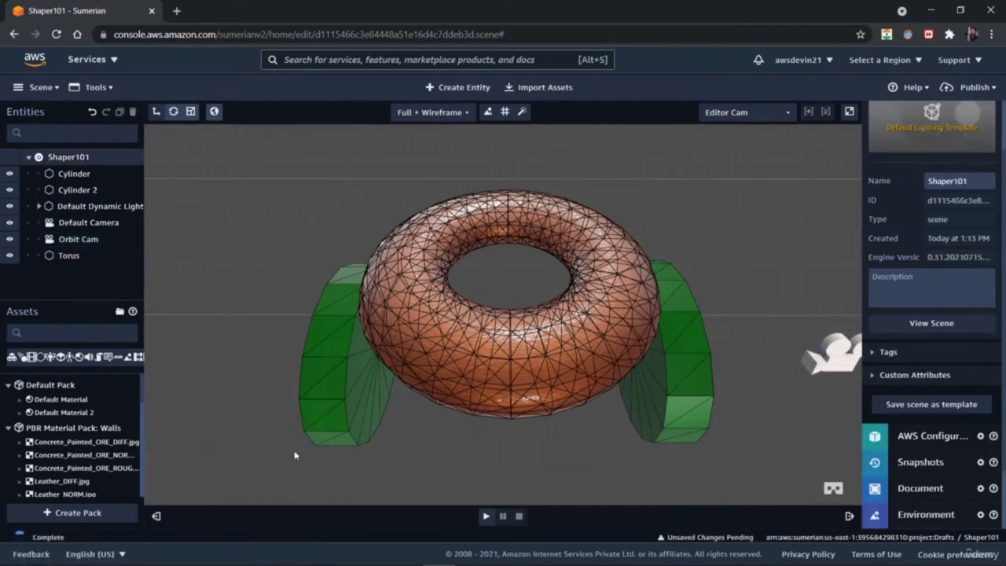
click(801, 343)
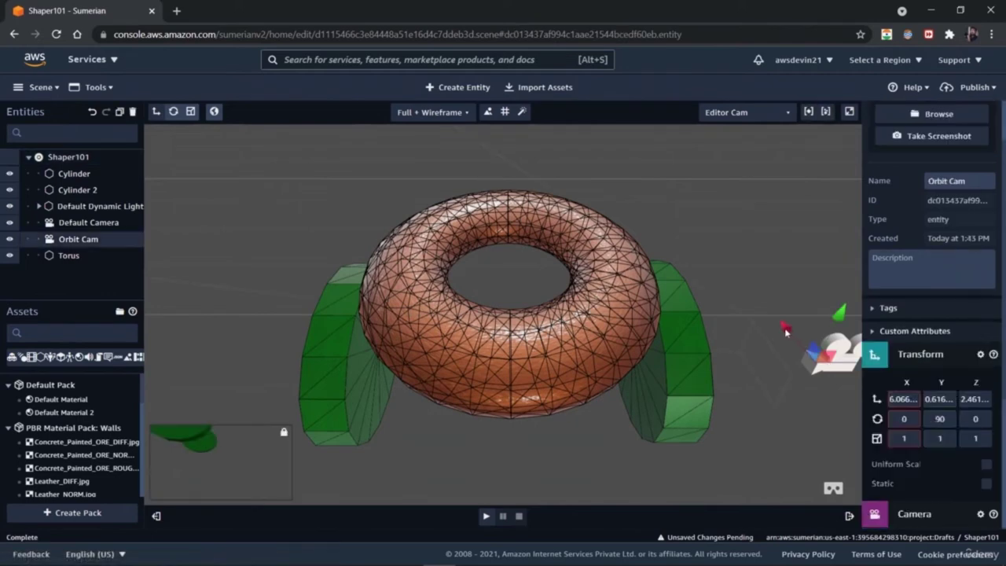
drag(763, 339, 734, 187)
drag(805, 192, 685, 217)
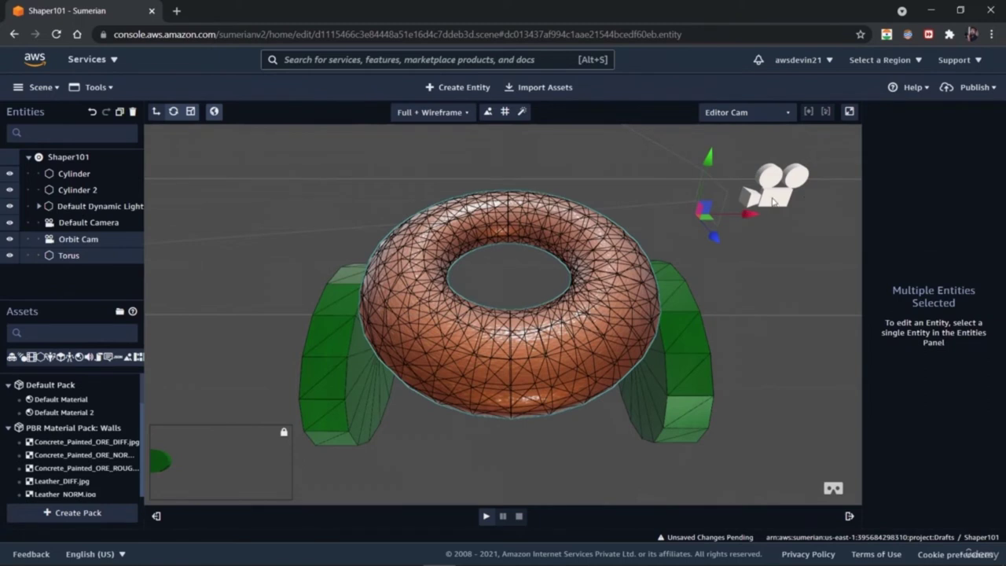
Rotate the Orbit Cam about 141 degrees around Y, tilting it down toward the torus.
click(773, 202)
drag(806, 196, 751, 203)
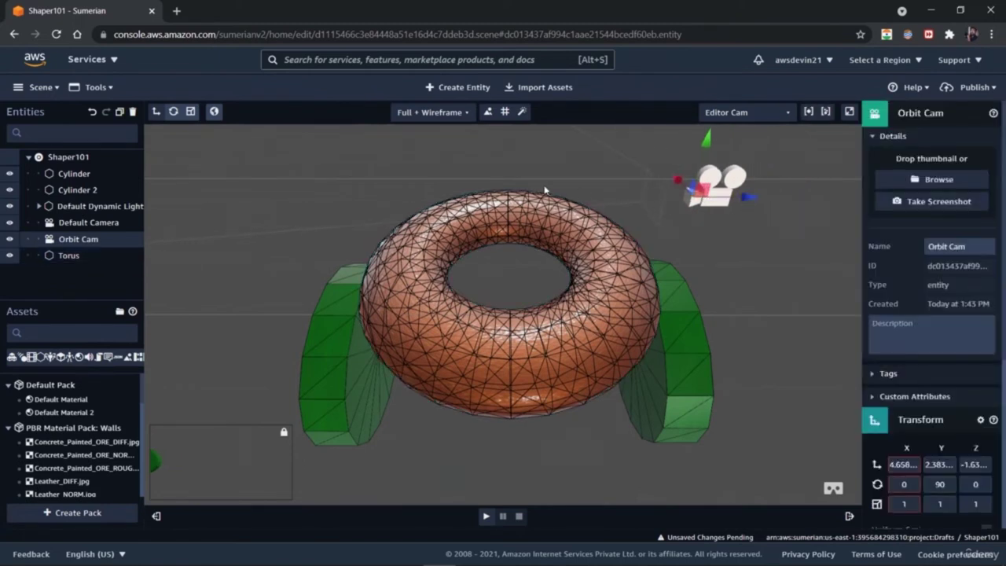
click(172, 112)
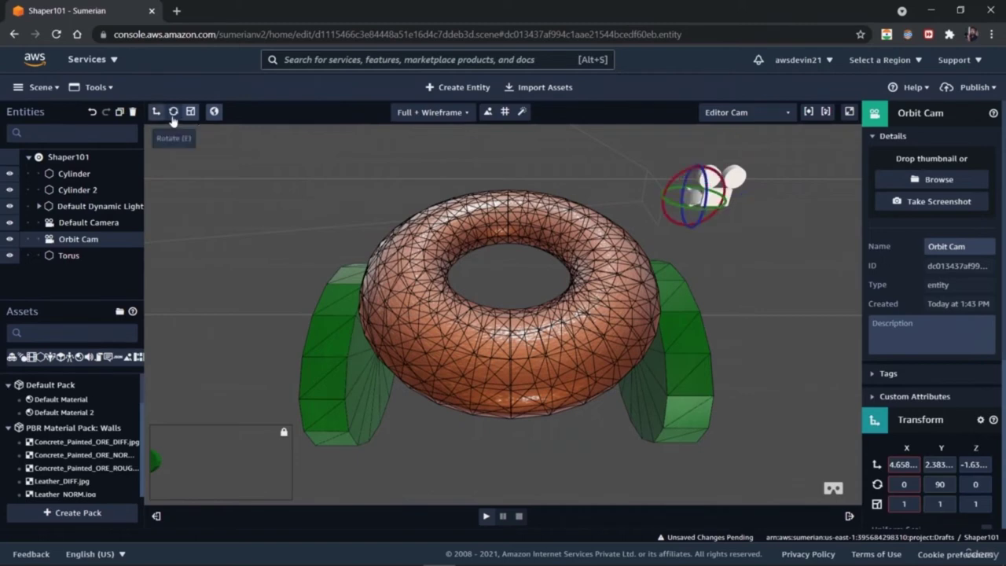
click(724, 215)
click(704, 192)
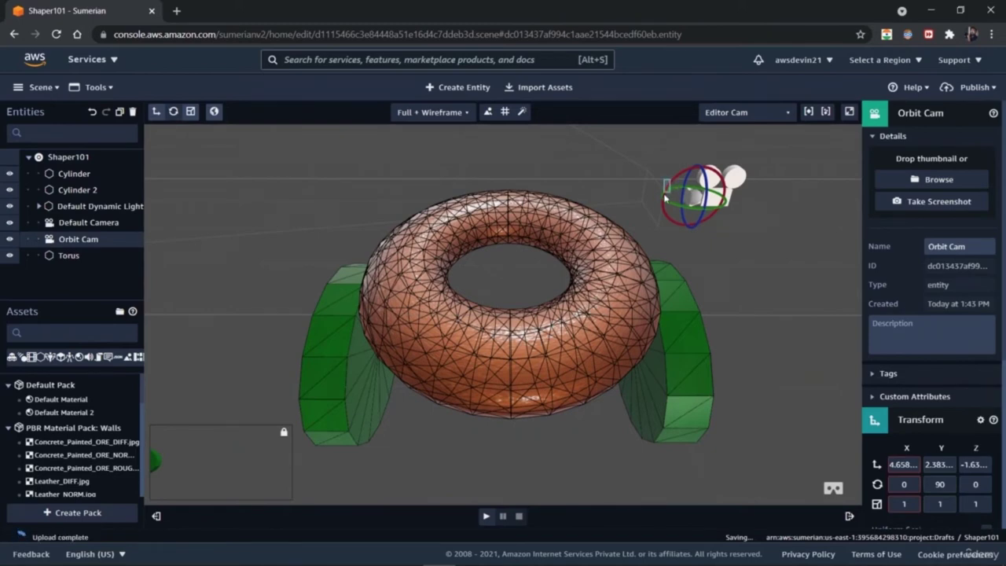
click(582, 236)
click(711, 181)
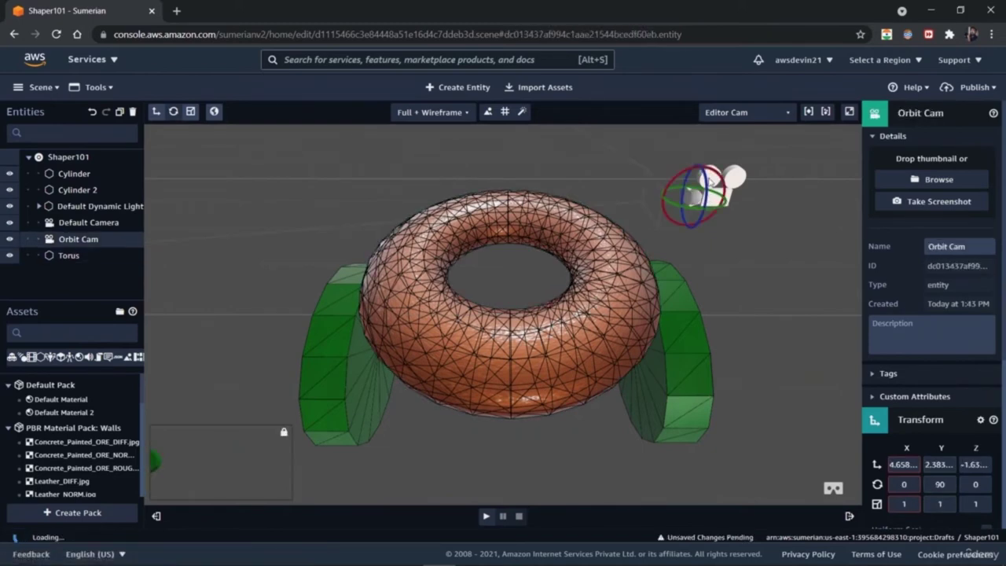
drag(711, 181, 792, 235)
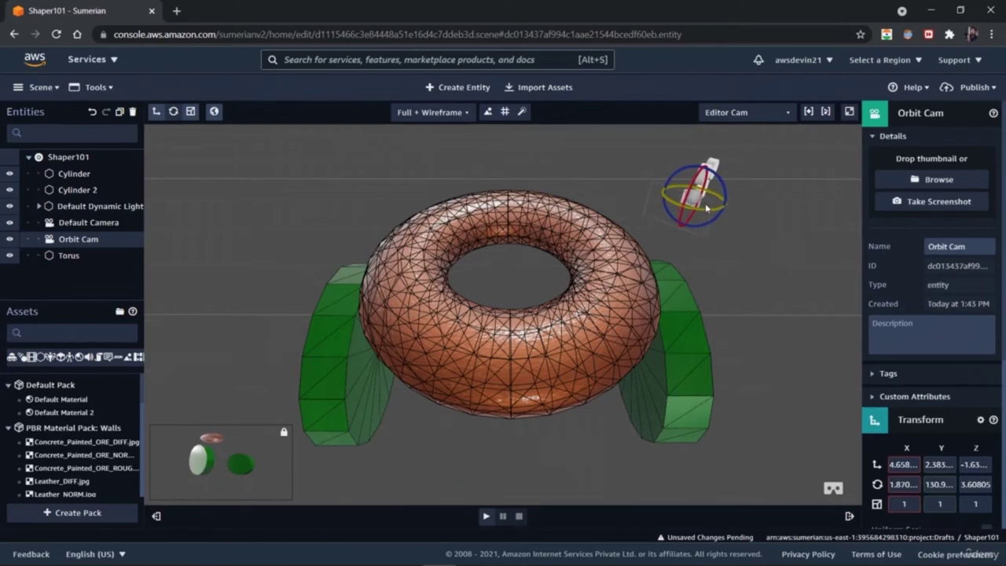
drag(706, 206, 677, 217)
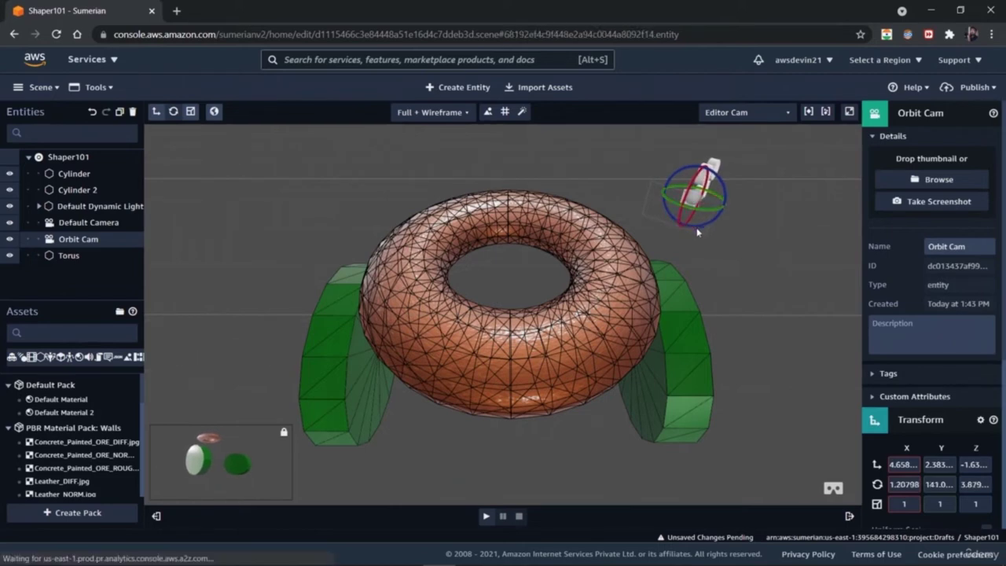
click(621, 236)
click(697, 193)
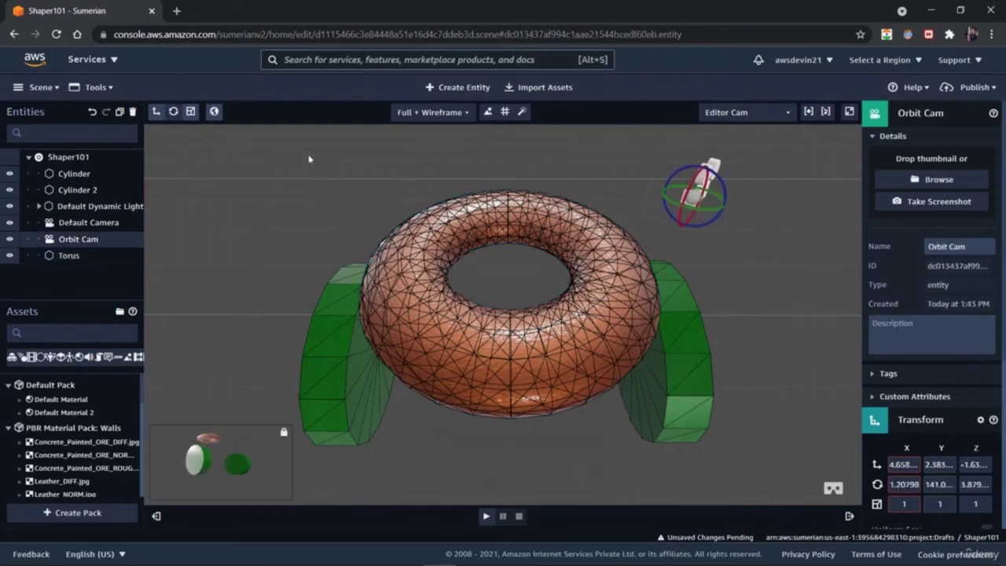
Move the Orbit Cam closer above the torus's right side, near X 3.23, Y 2.64, Z -2.28.
click(156, 111)
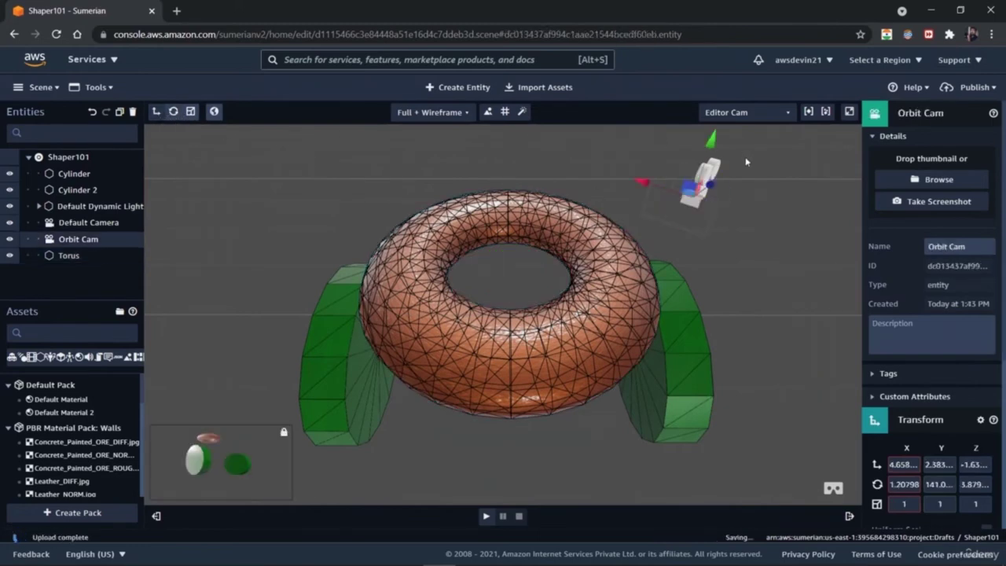
click(710, 139)
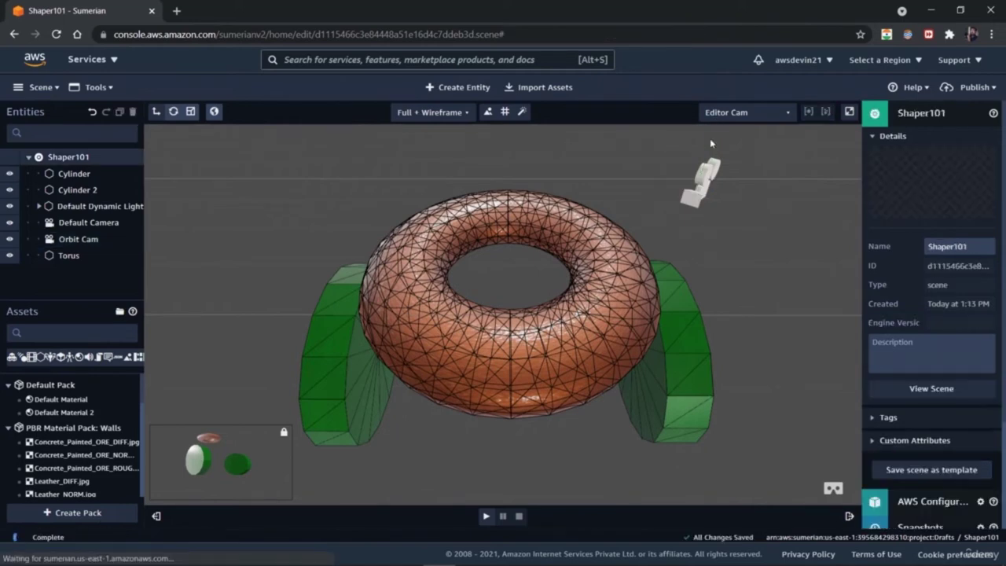
click(710, 183)
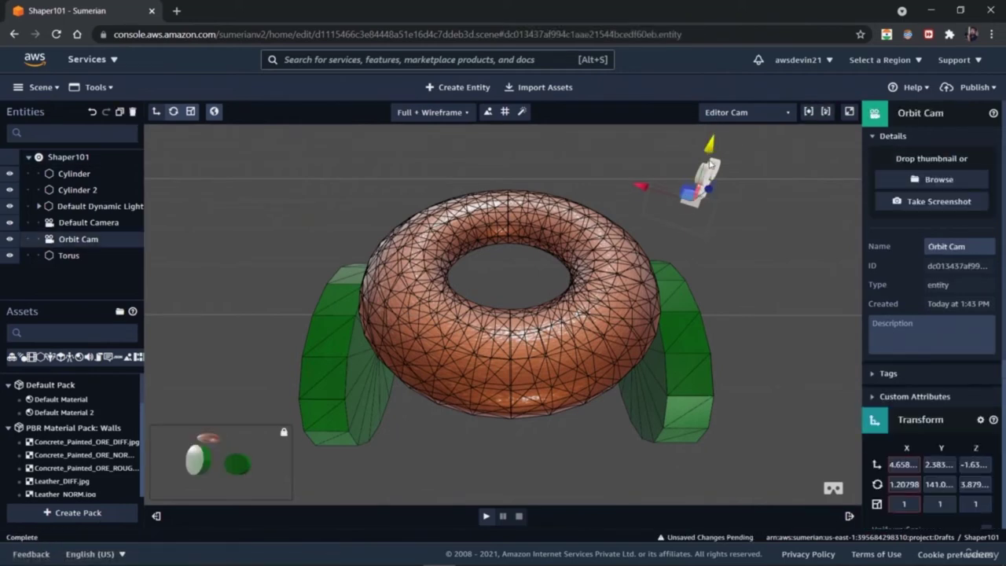
drag(702, 202, 649, 161)
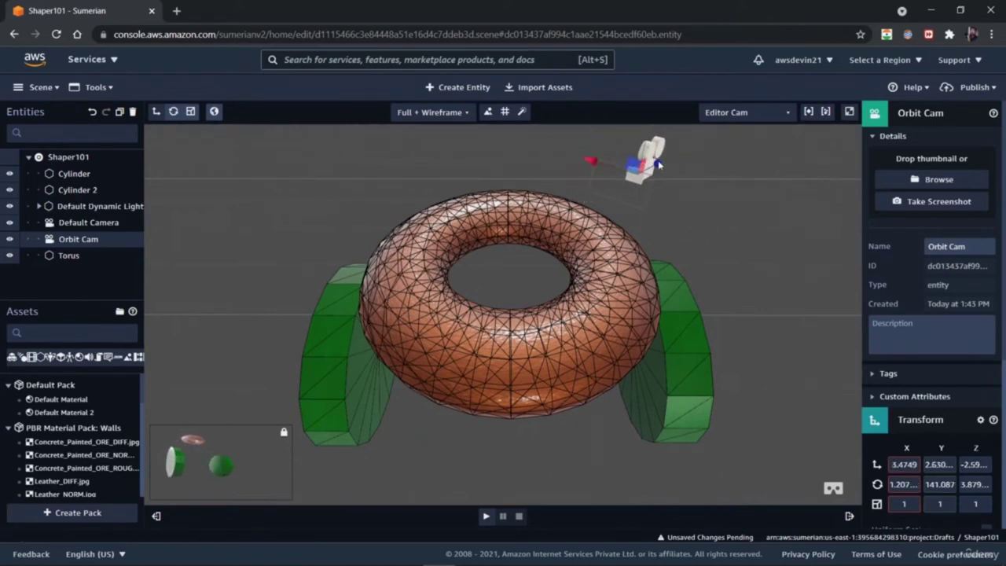
click(638, 184)
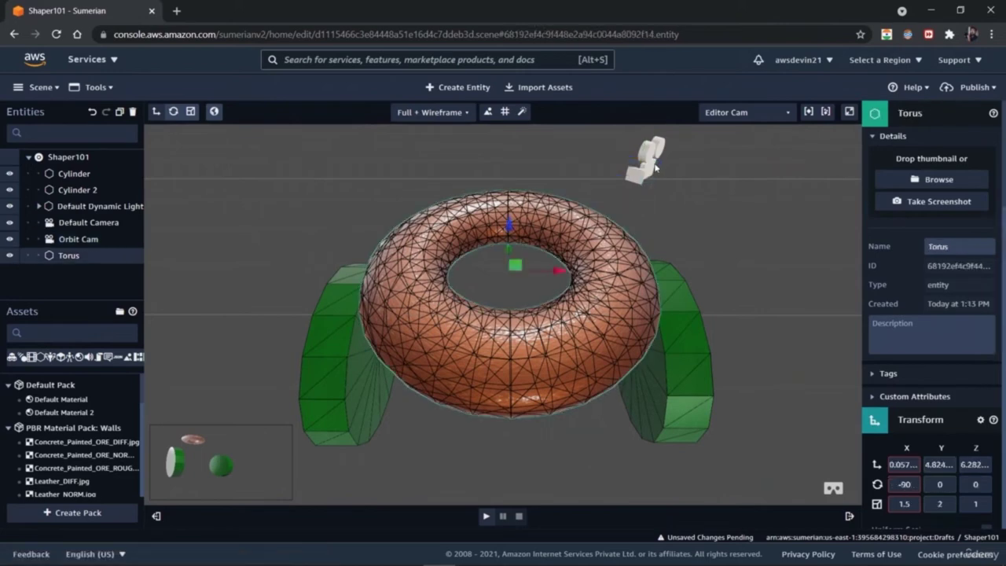
click(659, 166)
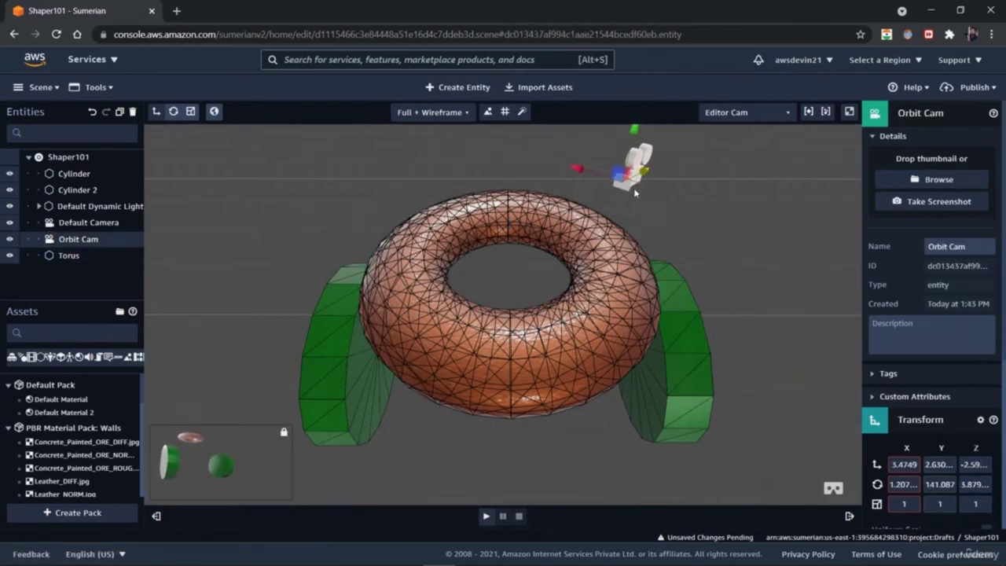
drag(648, 186, 620, 177)
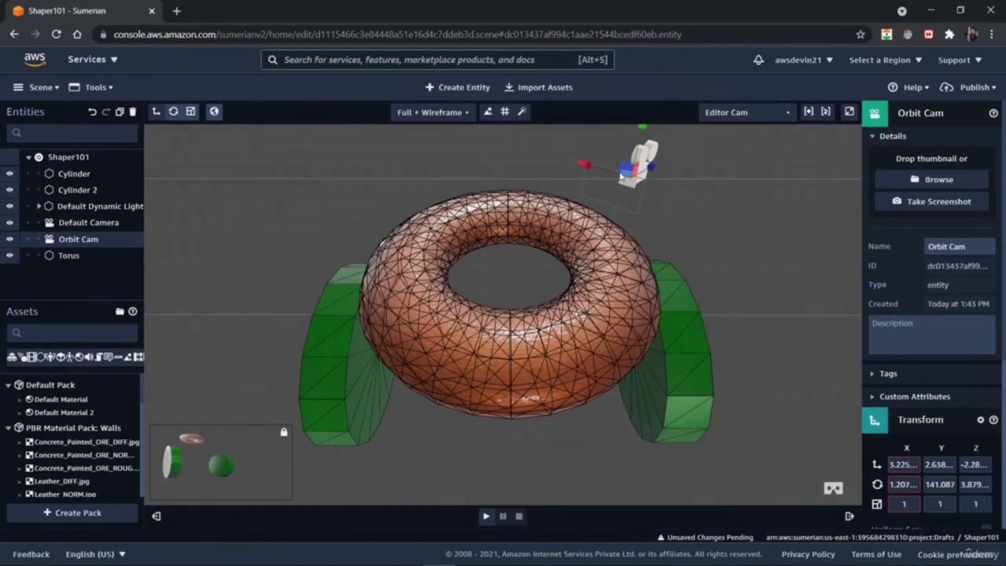
ctrl+click(627, 190)
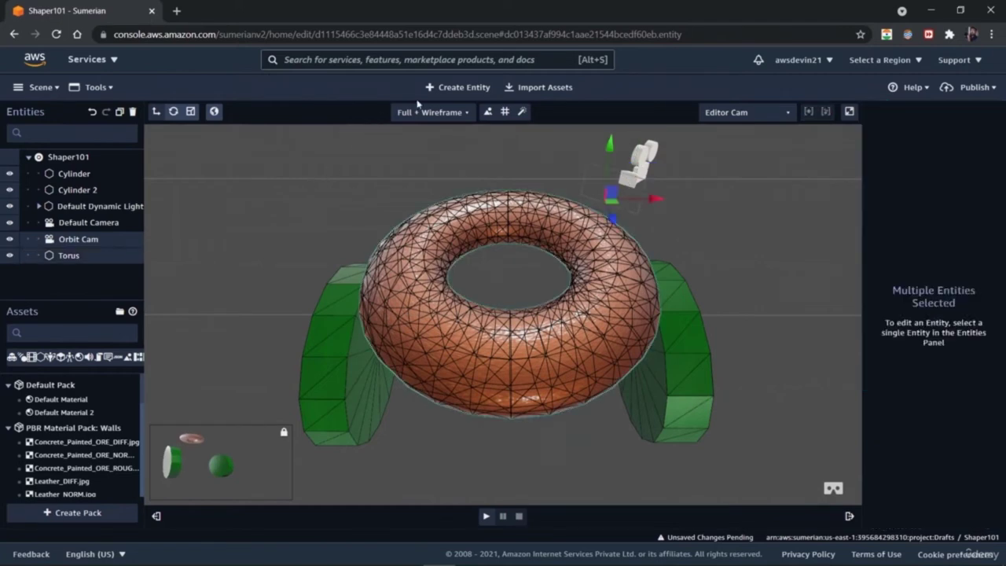
click(442, 87)
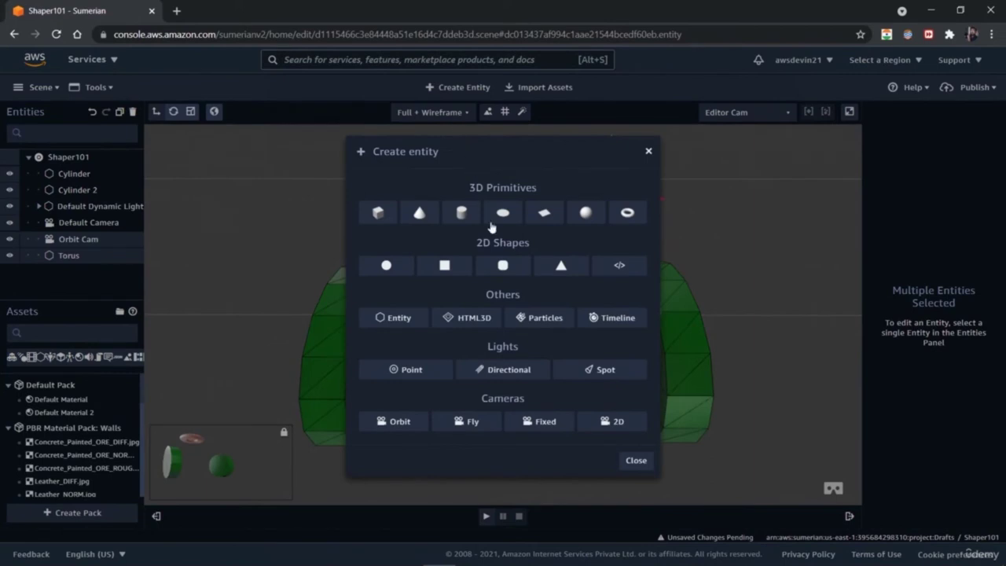
Add a 2D Cam and slide it right of the torus to X 6.467.
click(602, 424)
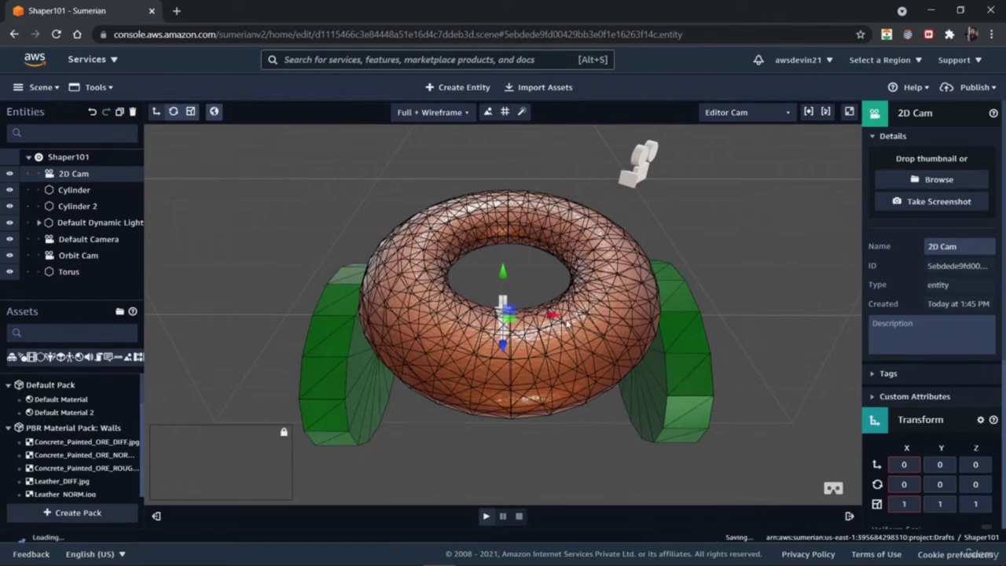
drag(553, 316, 797, 346)
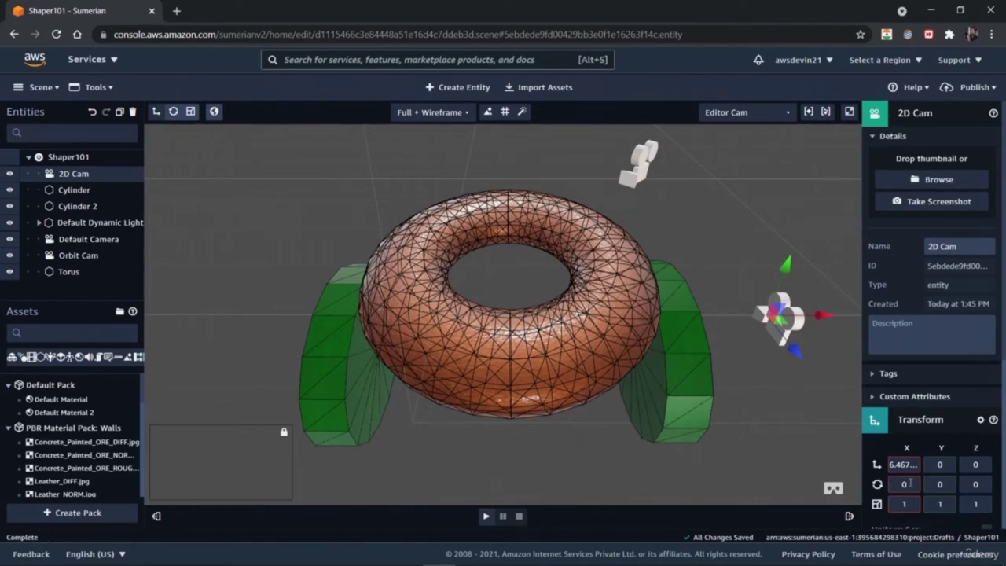
Enter the 2D Cam's rotation as X -90, Y 90, Z -180 in the Transform fields.
text(90)
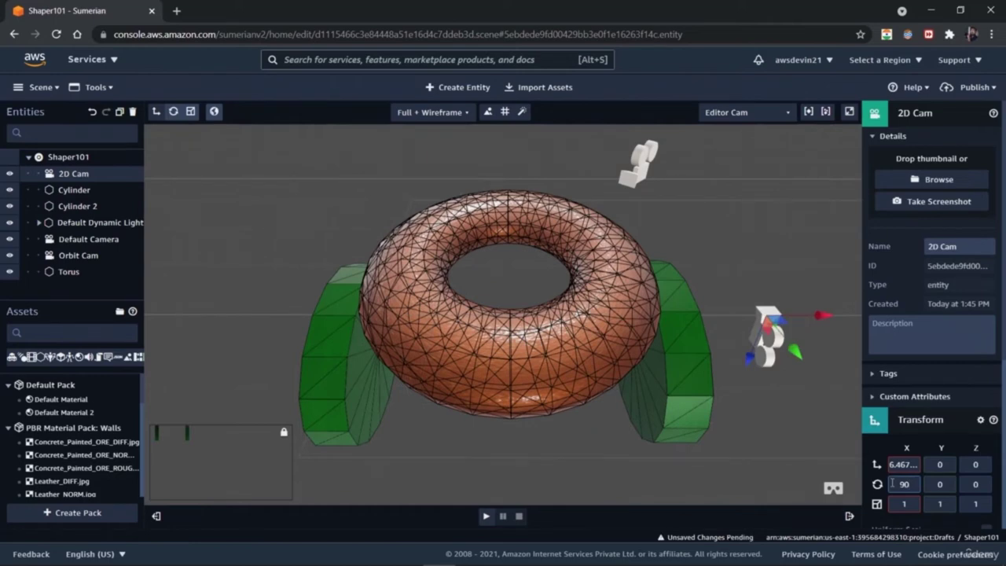
key(Tab)
text(90)
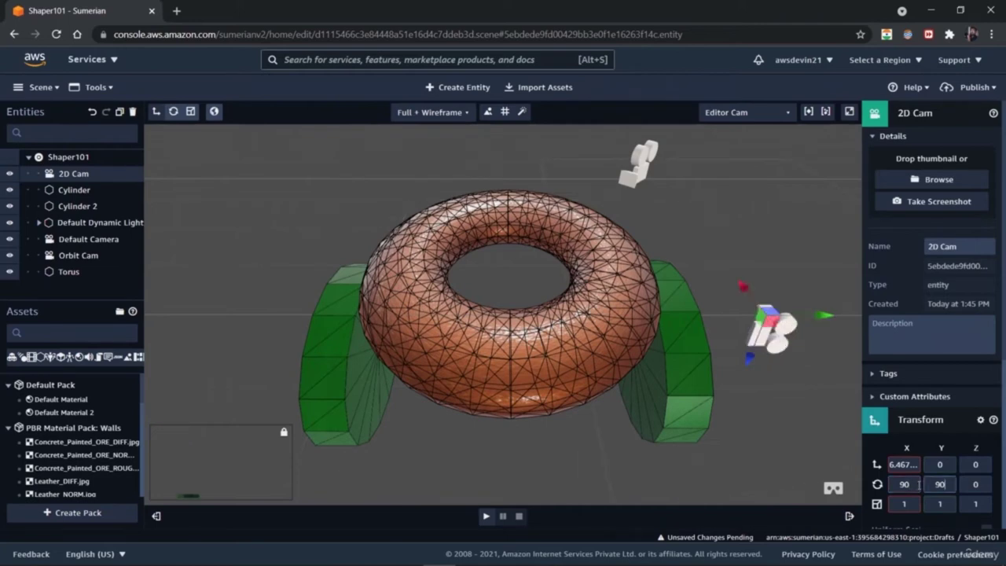
click(974, 485)
text(90)
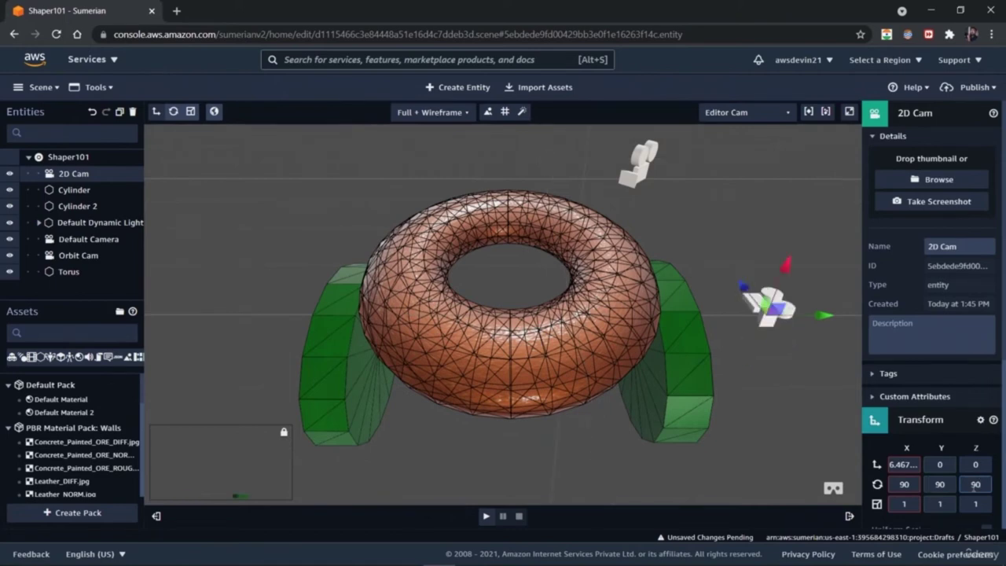
key(BackSpace)
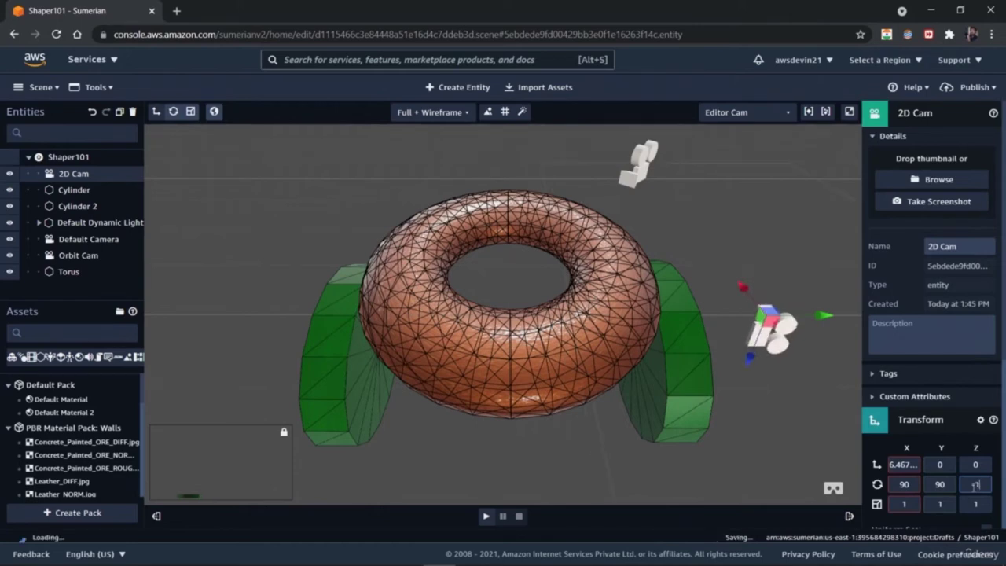
text(-180)
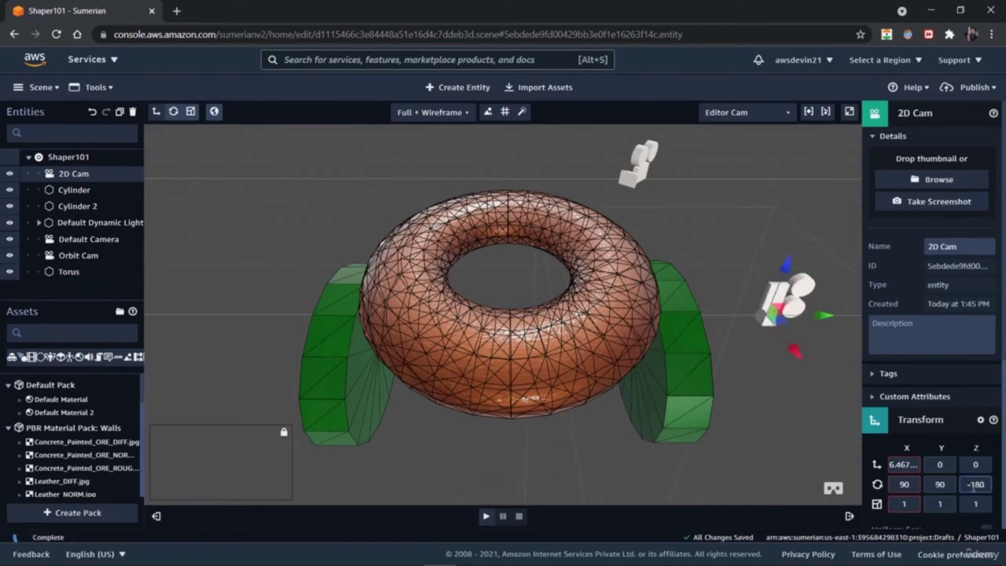
click(938, 485)
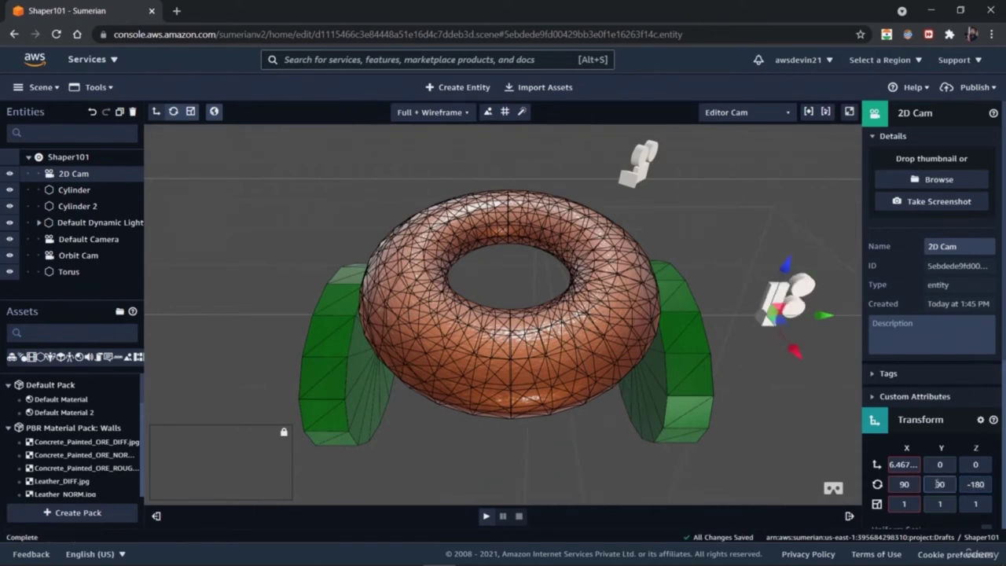
text(-)
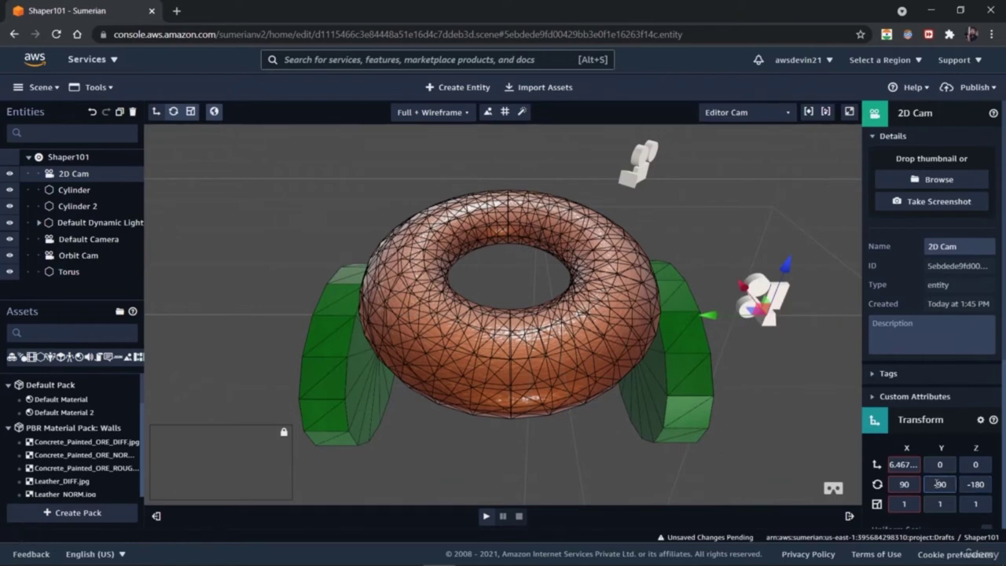
key(BackSpace)
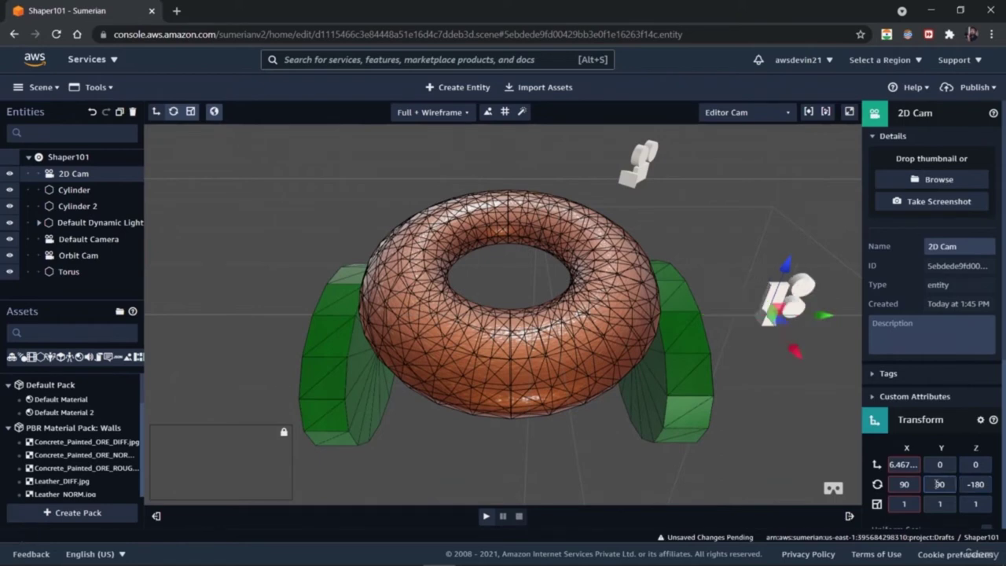
click(903, 484)
text(-)
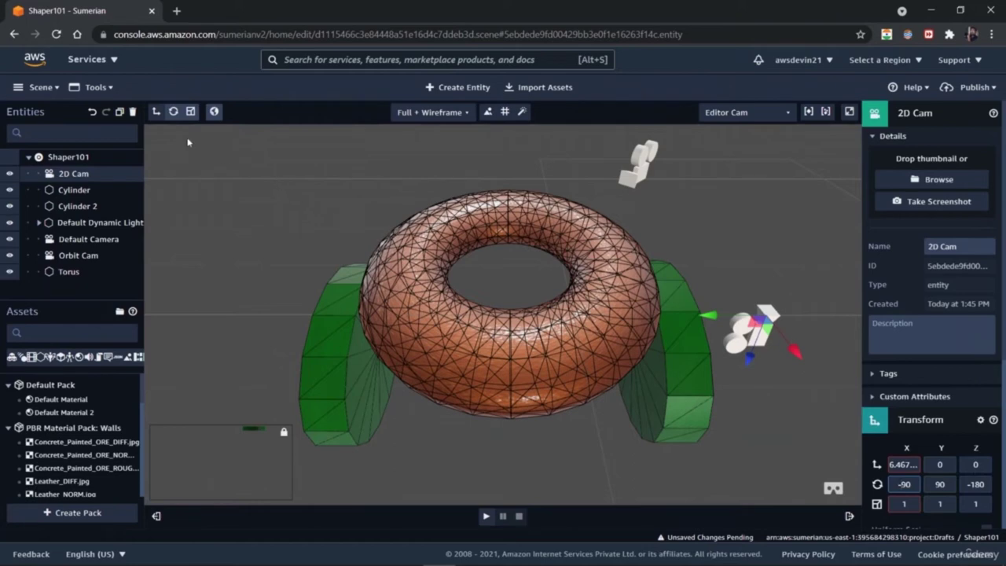
Rotate the 2D Cam with the rotation rings to about X 23.28, Y -90, Z -1.59.
click(174, 113)
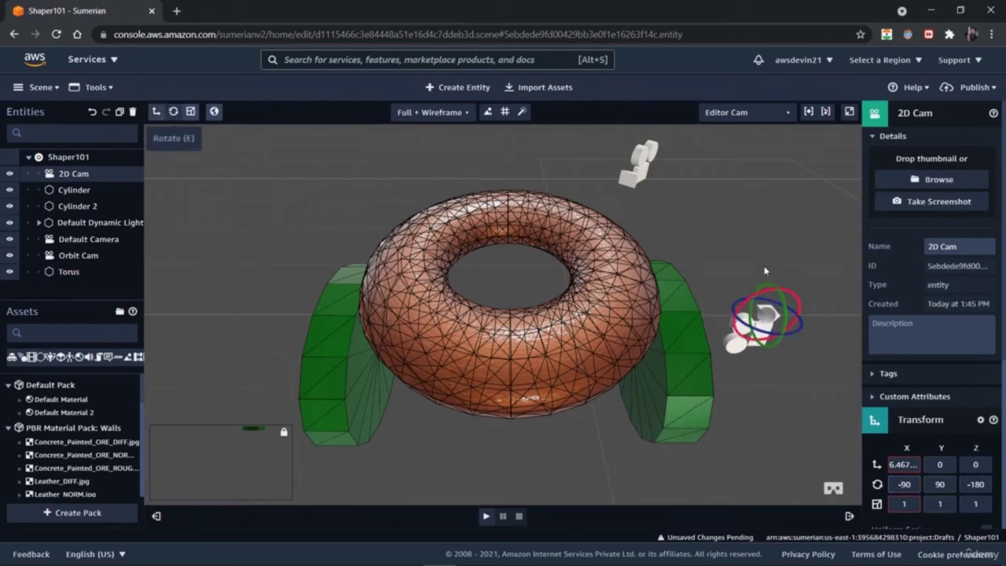
drag(757, 346, 891, 381)
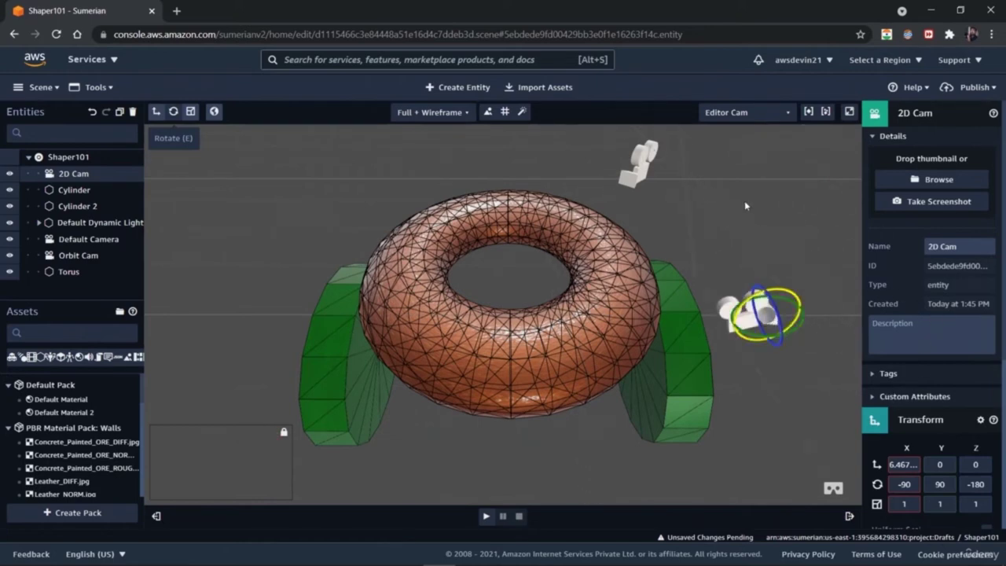
click(751, 317)
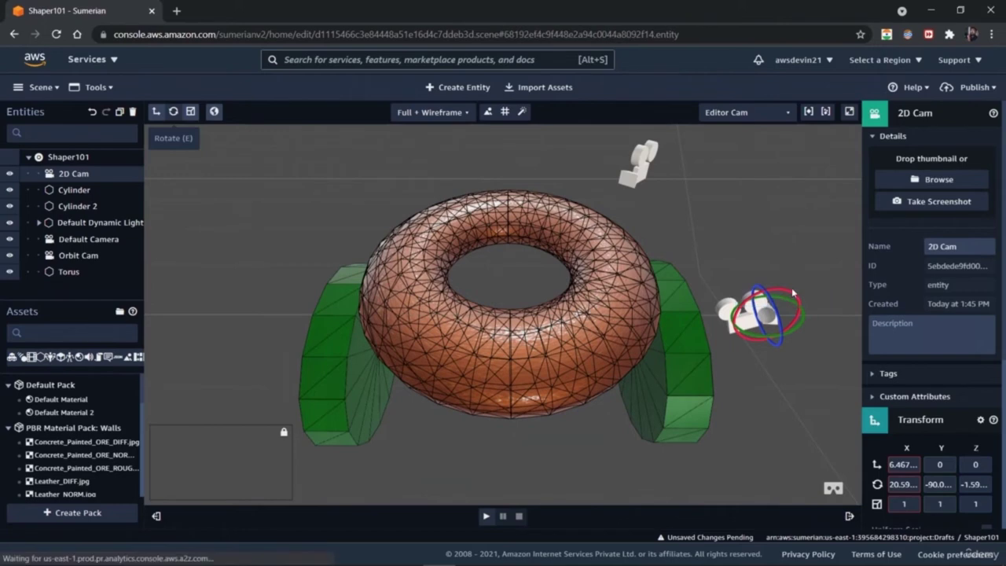
click(753, 315)
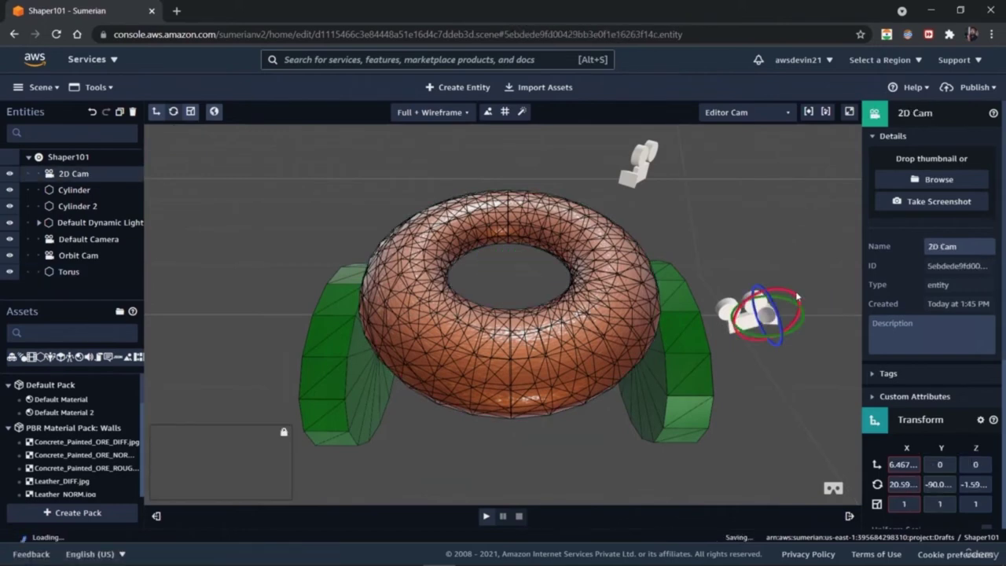
drag(799, 312, 796, 315)
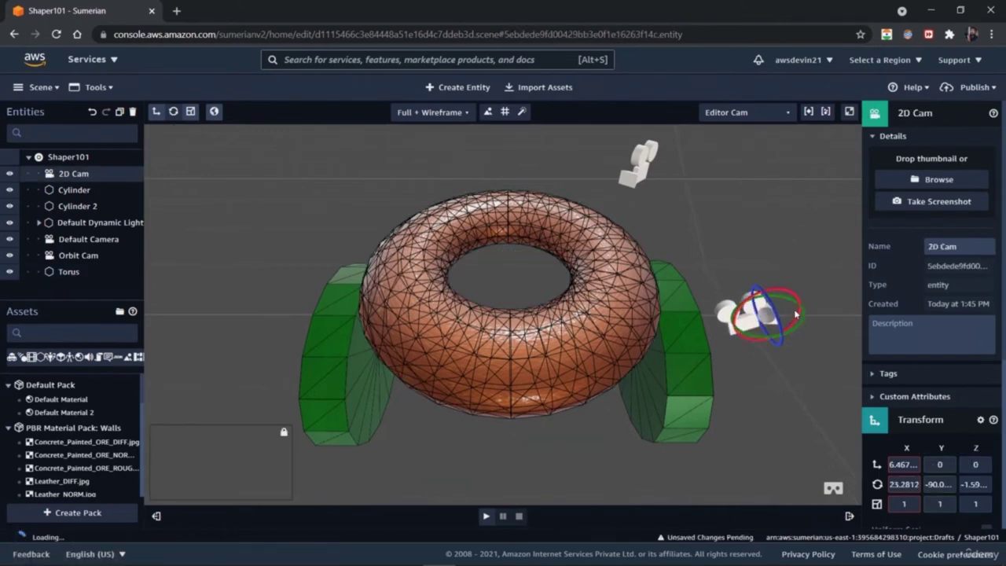
Undo the last 2D Cam rotation and reselect the camera with the Move tool.
key(ctrl+z)
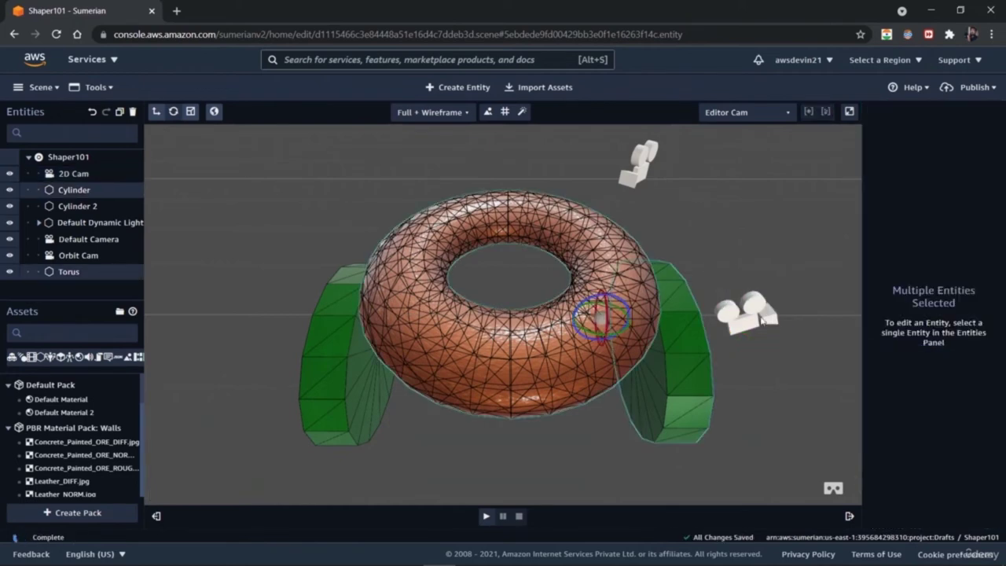
click(761, 322)
key(ctrl+z)
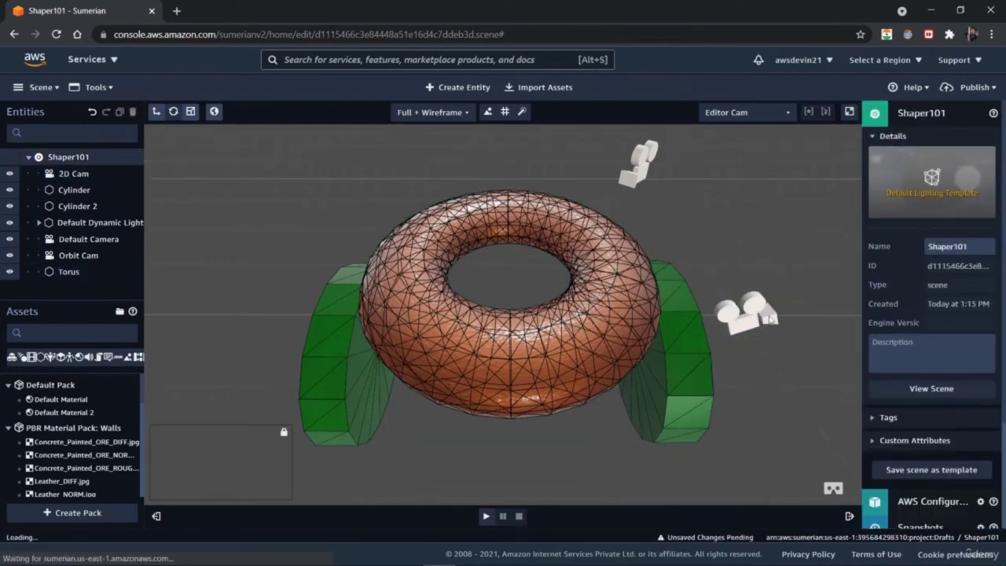
key(ctrl+y)
click(154, 111)
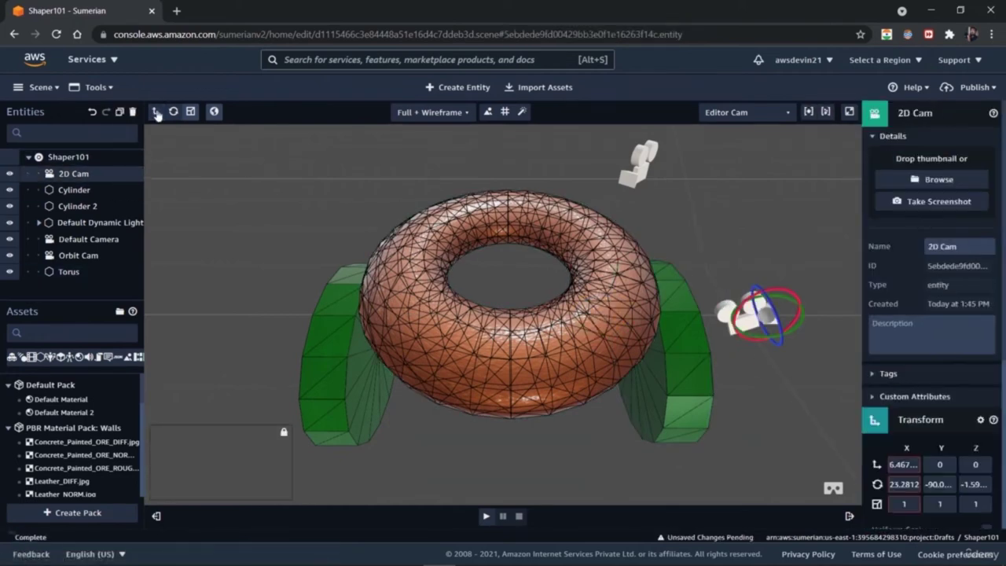
drag(706, 331, 421, 375)
click(761, 324)
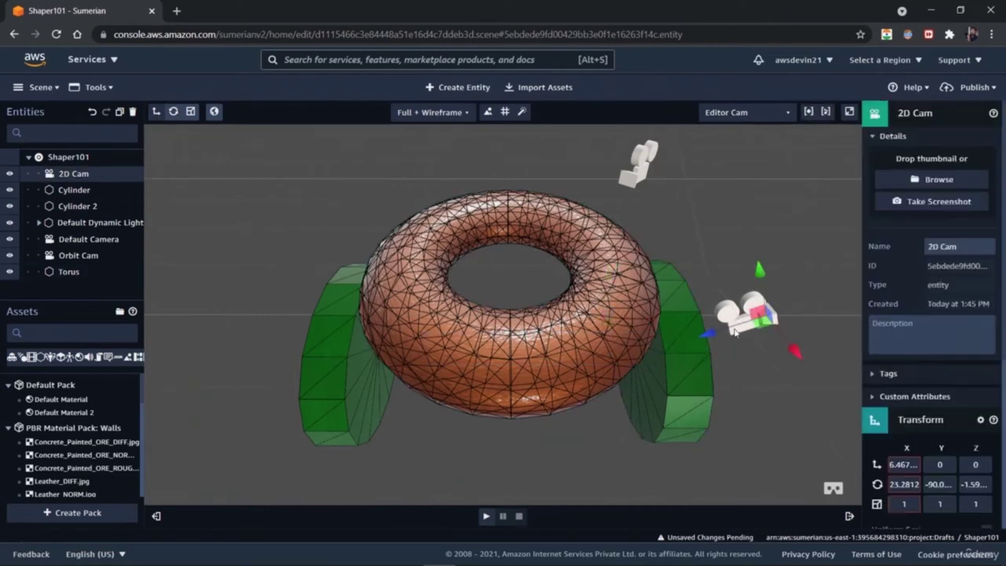
Move the 2D Cam to the left of the torus, near X -6.18.
drag(711, 338, 311, 447)
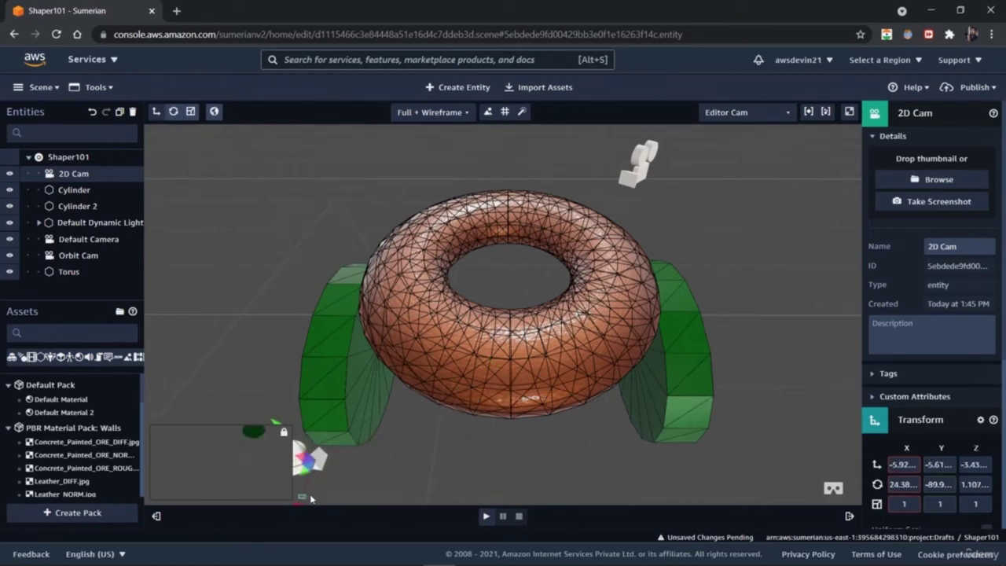
click(305, 439)
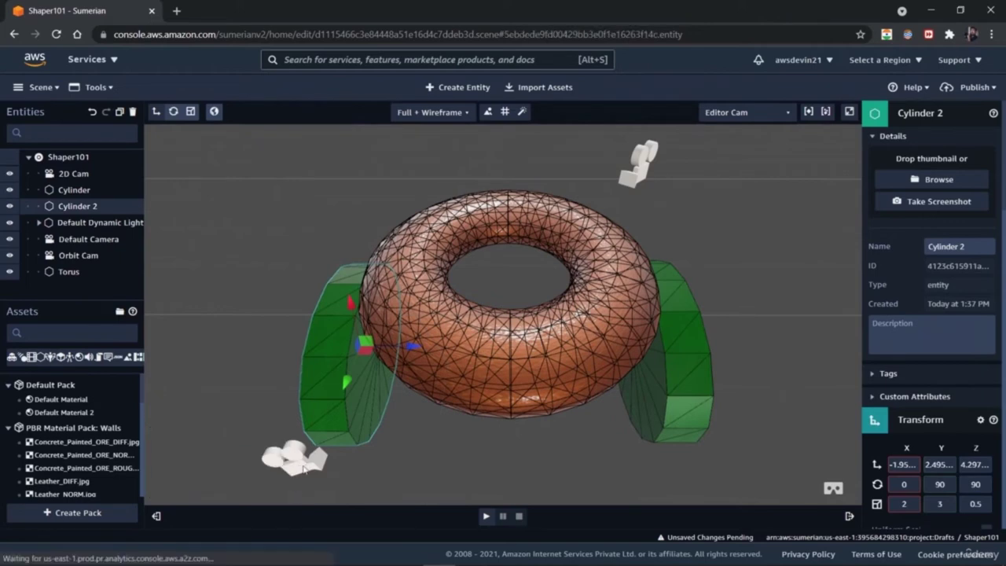
click(304, 469)
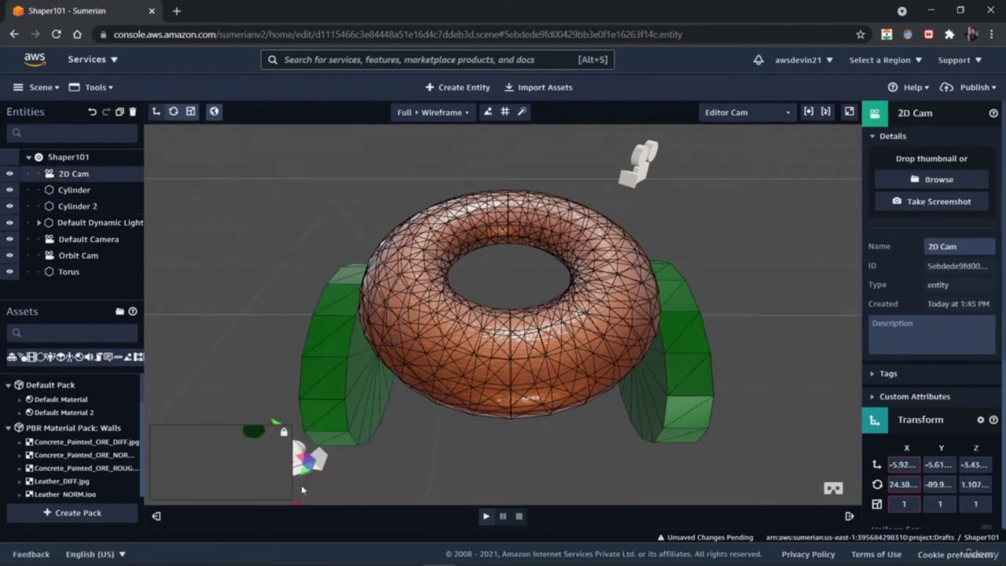
click(297, 450)
click(304, 464)
drag(265, 421, 256, 344)
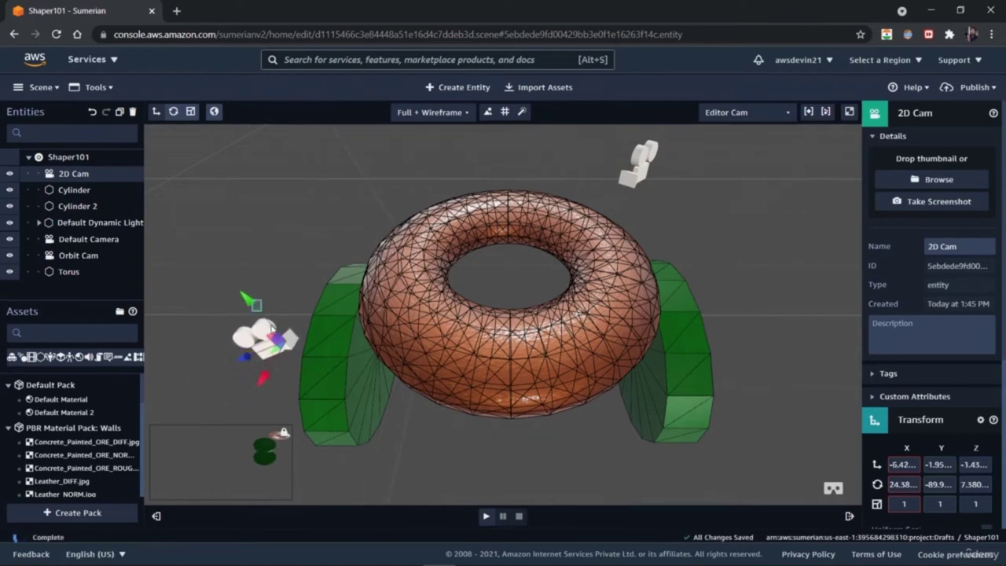
click(258, 340)
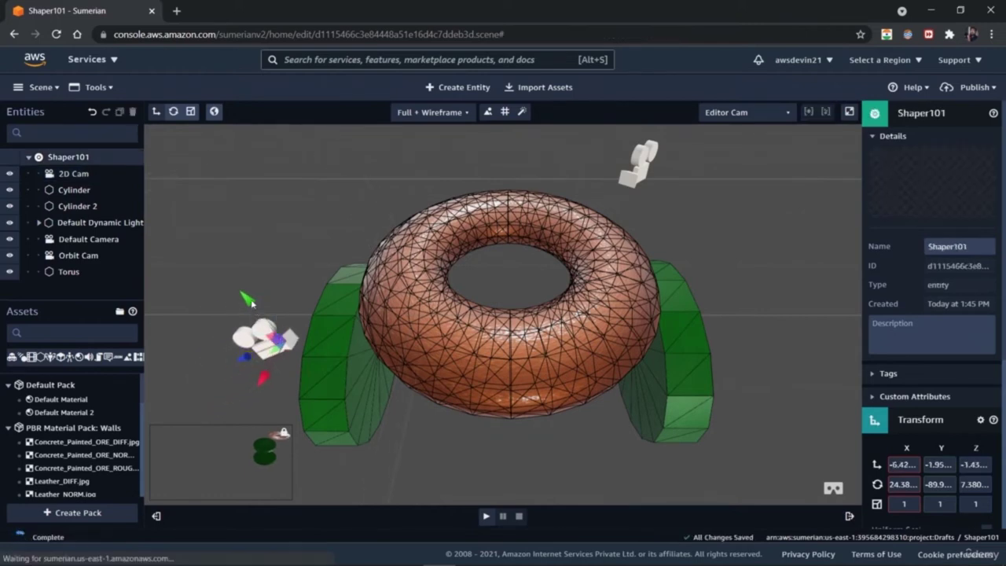
click(262, 345)
drag(263, 319, 267, 325)
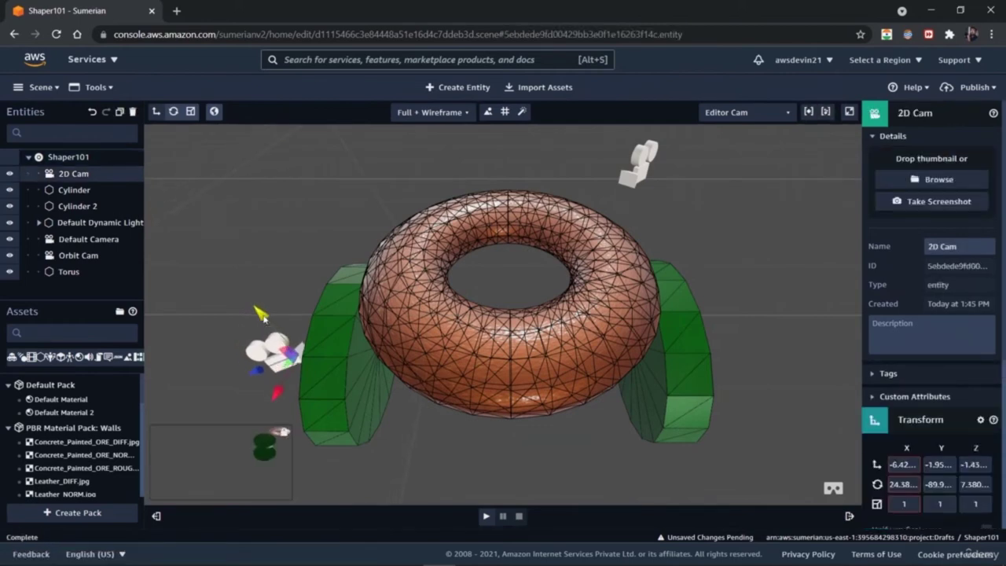
Take a screenshot so the 2D Cam's thumbnail previews the torus scene.
click(900, 204)
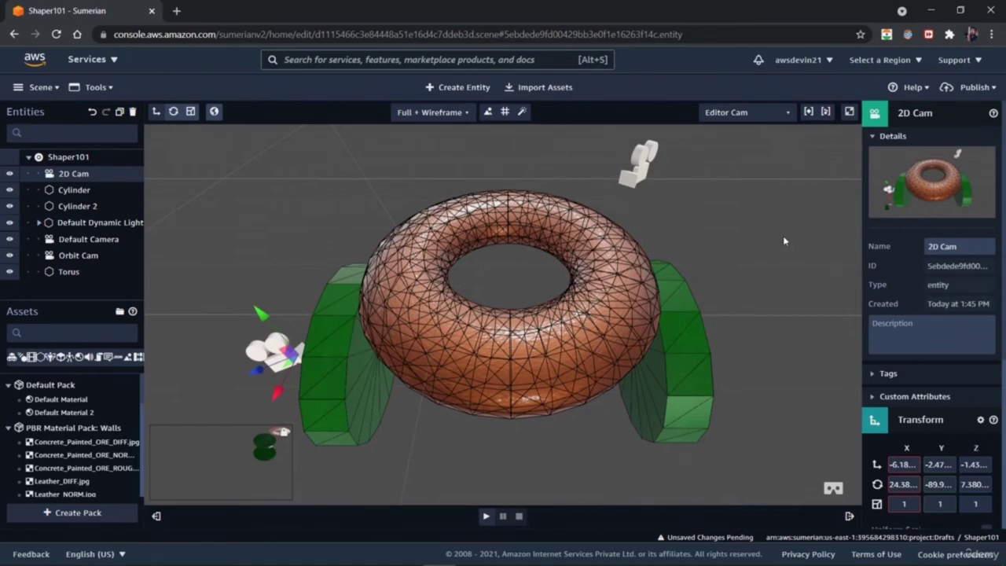
click(766, 282)
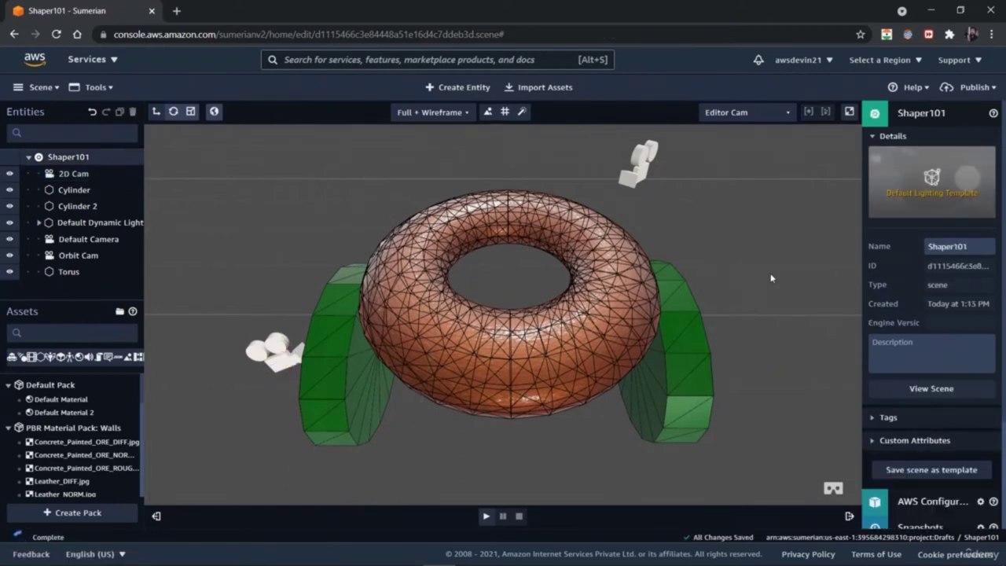
click(458, 87)
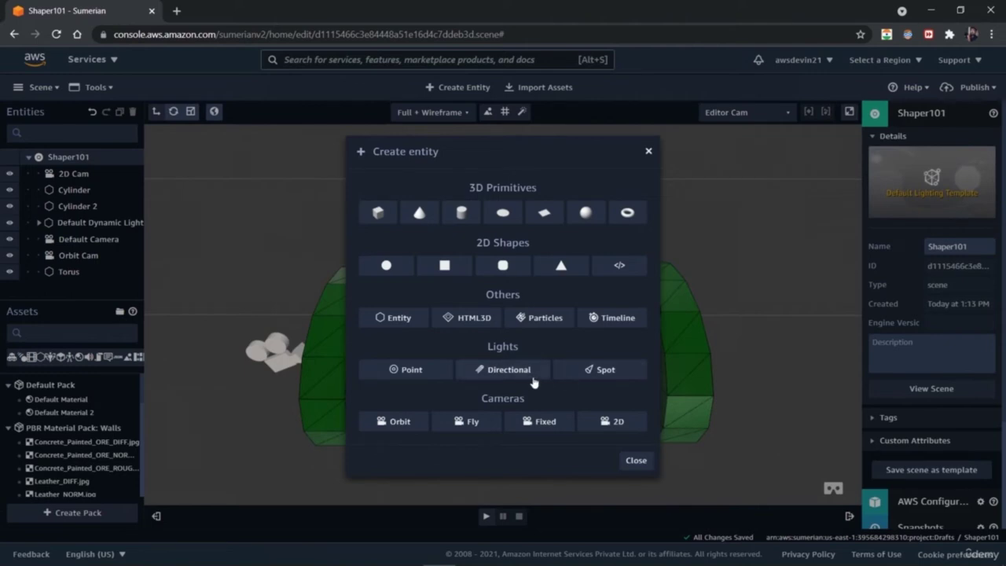
Add a spotlight and move it below and out to the right of the torus.
click(591, 369)
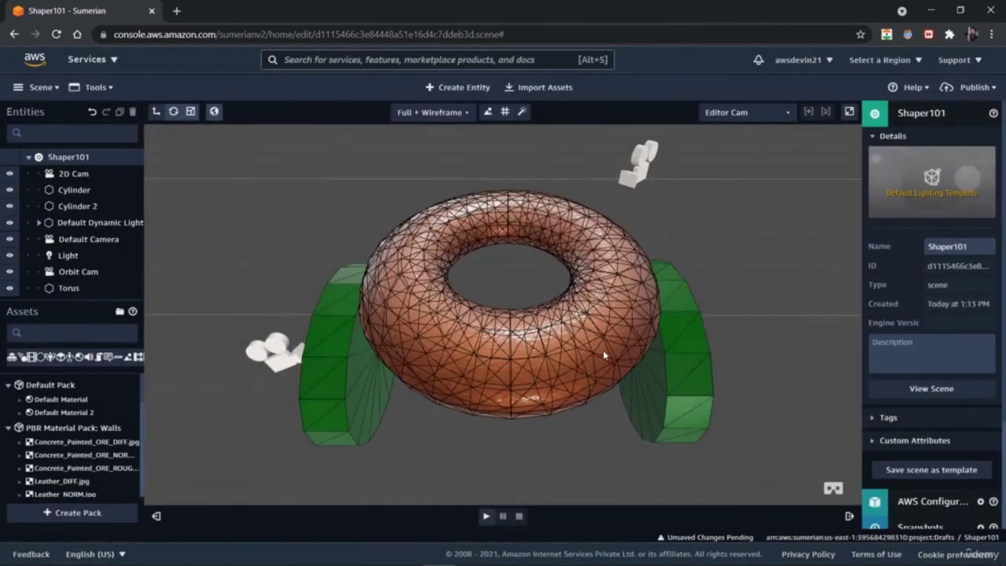
drag(503, 275, 521, 171)
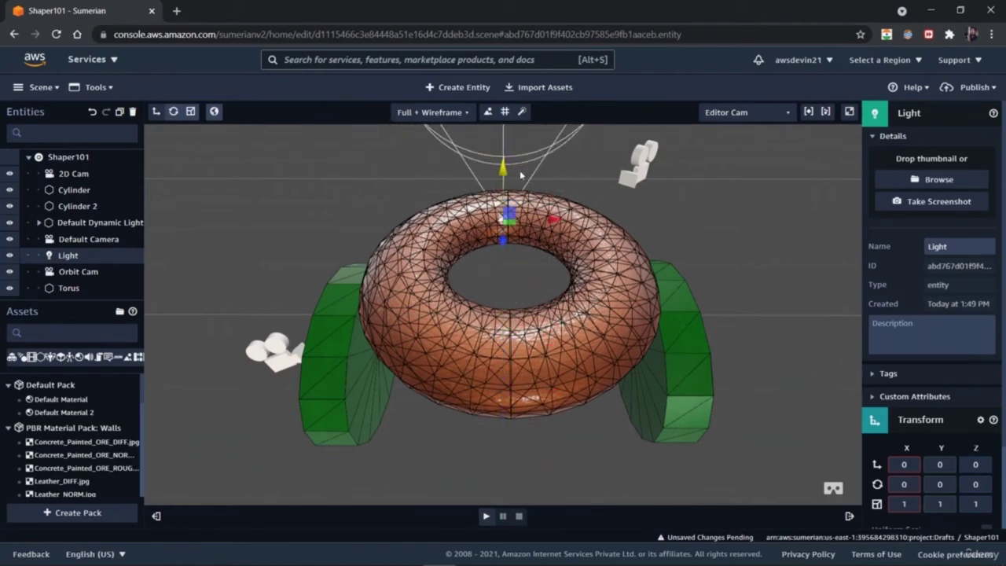
click(566, 228)
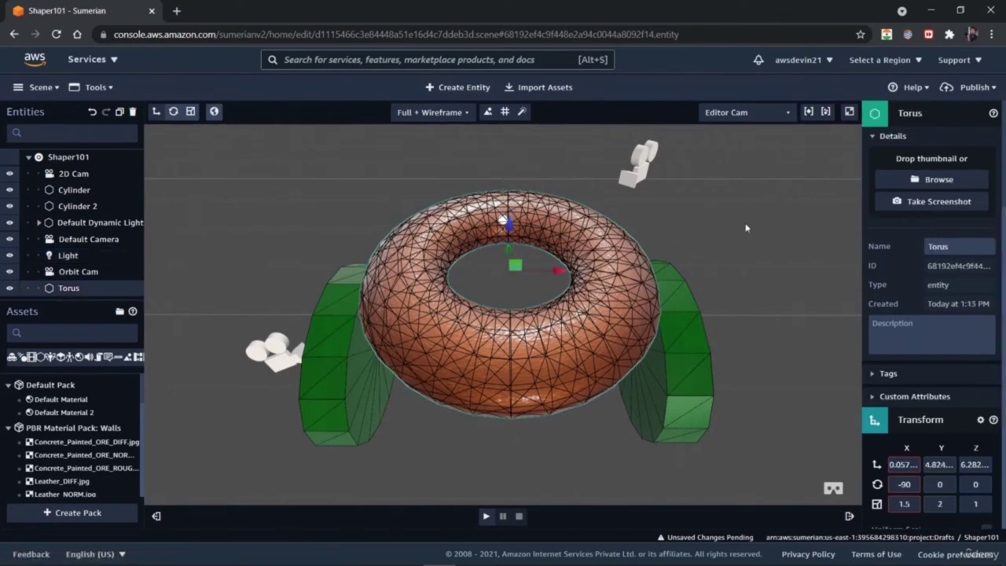
click(189, 238)
click(73, 257)
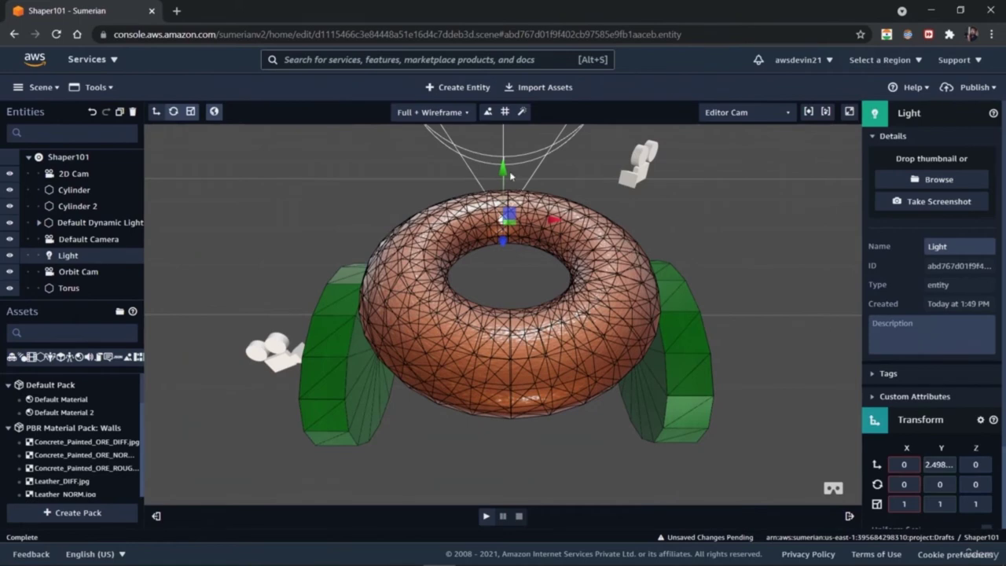
drag(504, 170, 504, 407)
drag(611, 441, 690, 298)
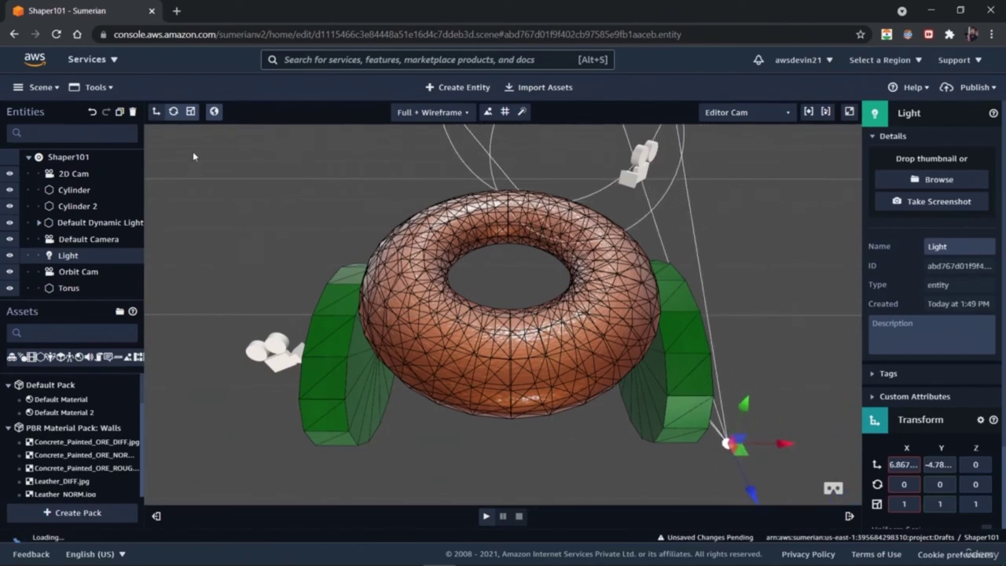
Rotate the Light so its beam angles across the scene.
click(174, 111)
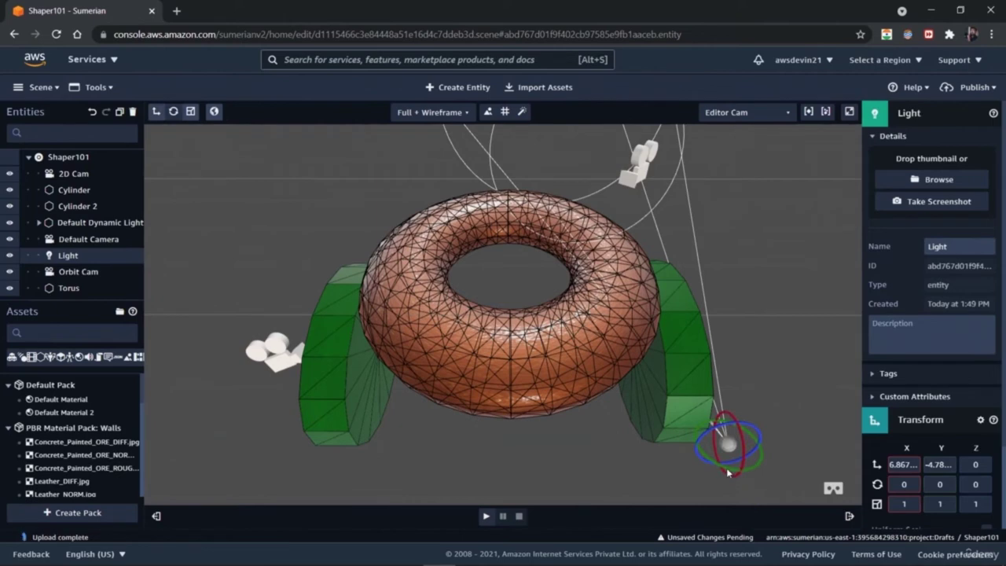
drag(730, 473, 773, 449)
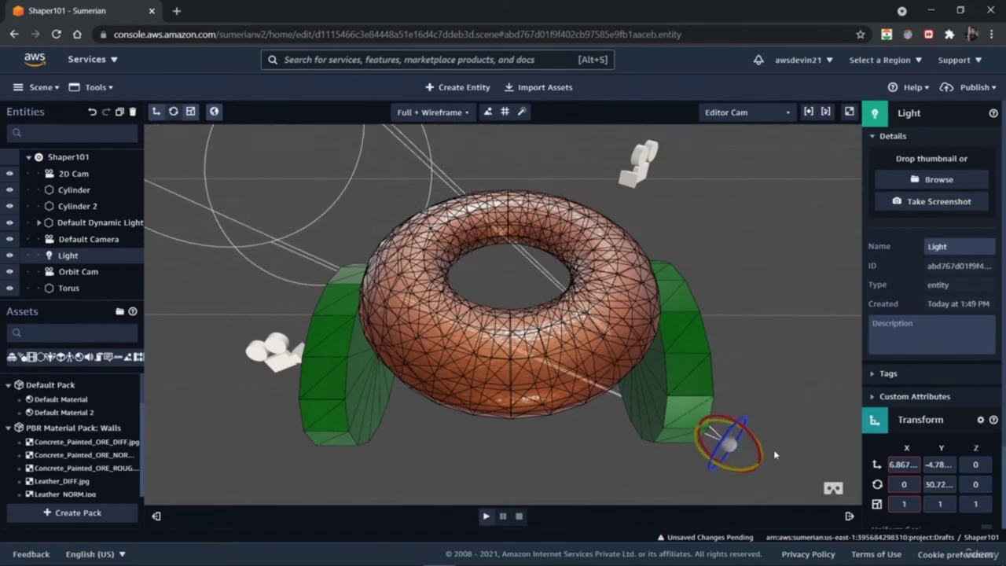
ctrl+click(719, 440)
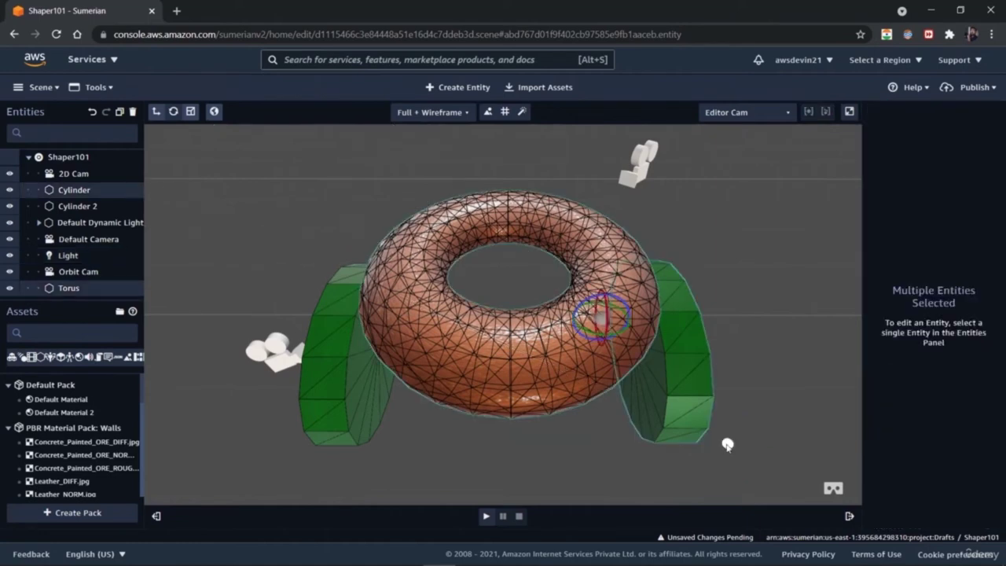
click(728, 445)
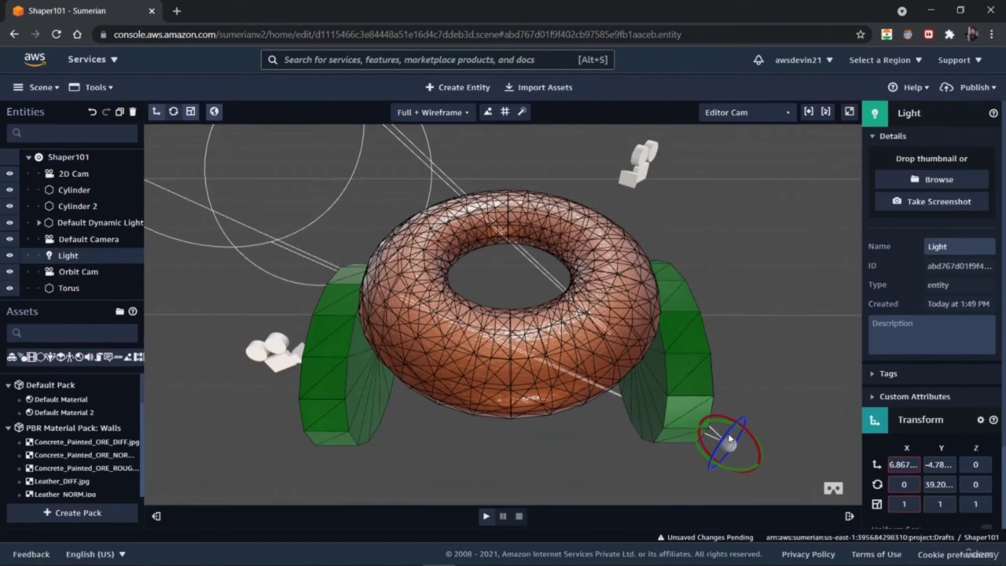
click(727, 442)
click(735, 426)
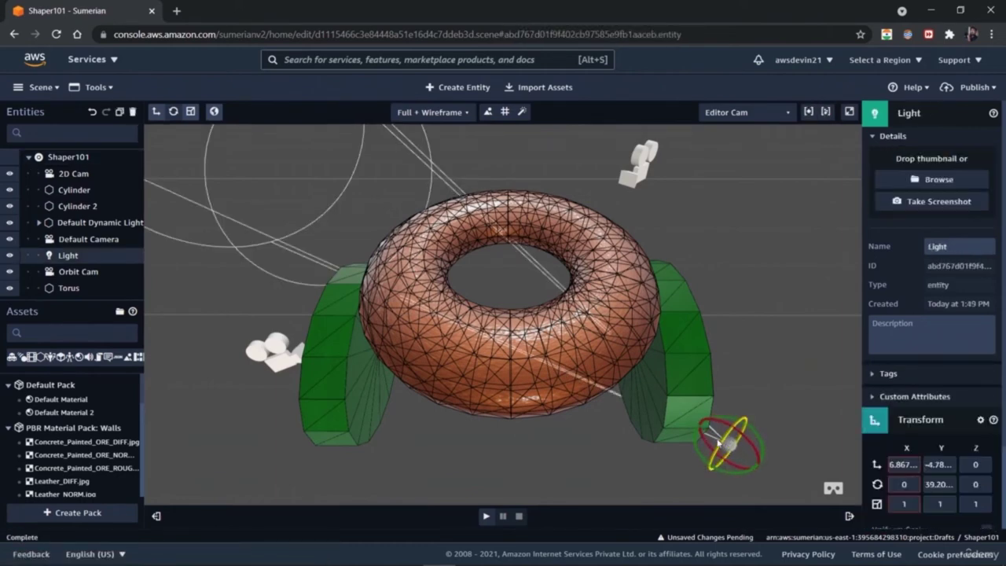
drag(703, 427, 717, 451)
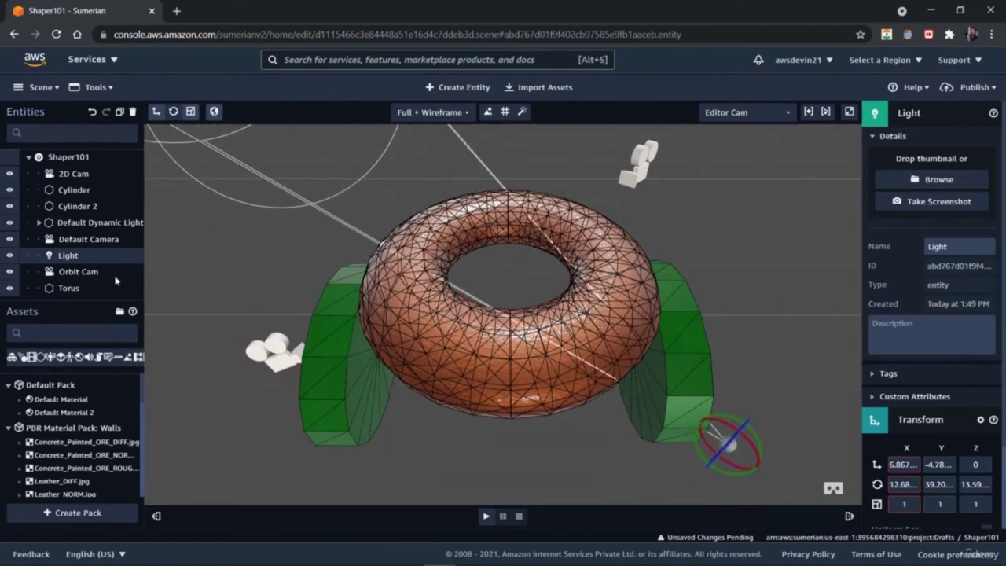
Move the Light further to the lower right, near X 7.35, Y -1.97, Z 1.67.
click(156, 114)
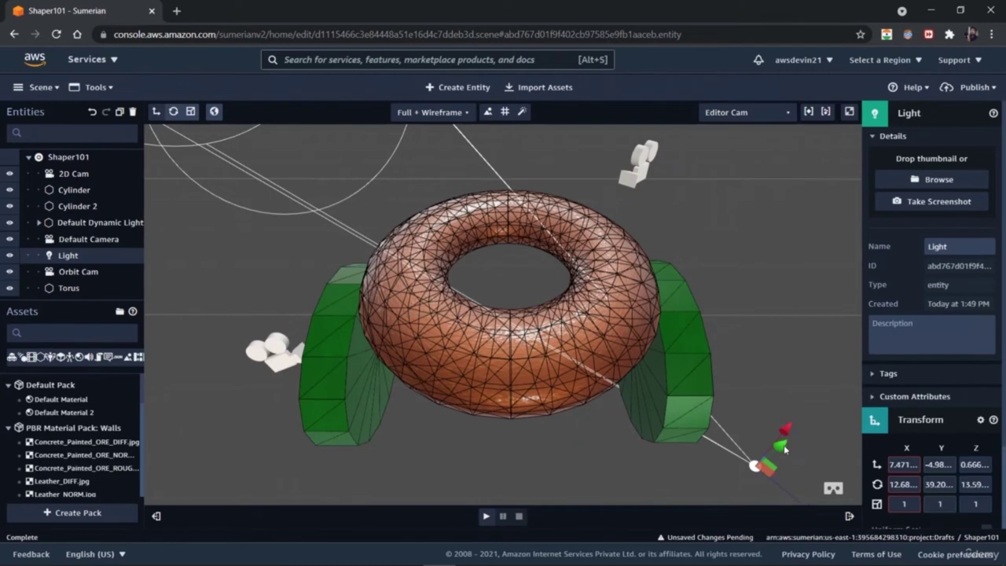
drag(783, 449, 764, 308)
click(763, 308)
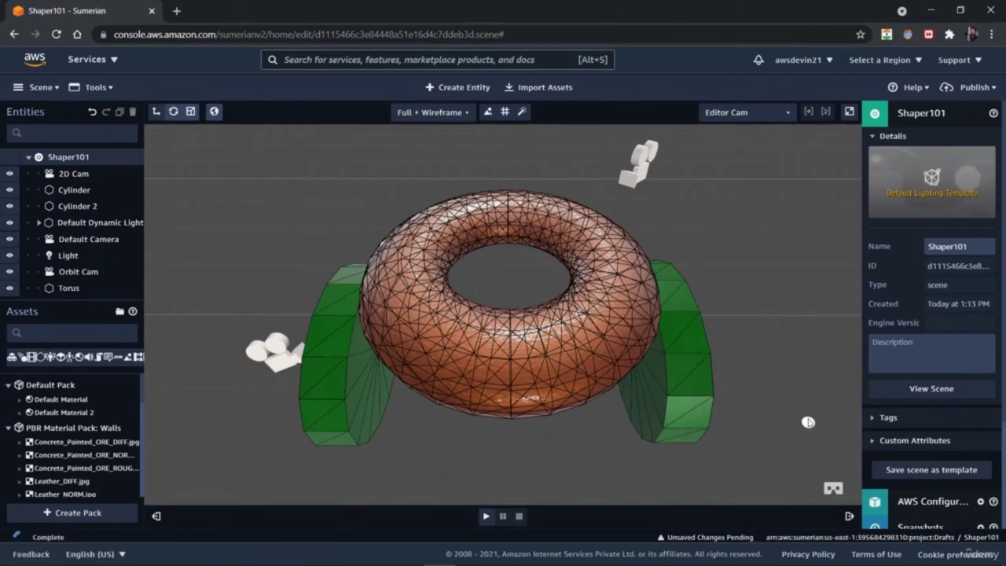
click(847, 397)
scroll(996, 355, down, 2)
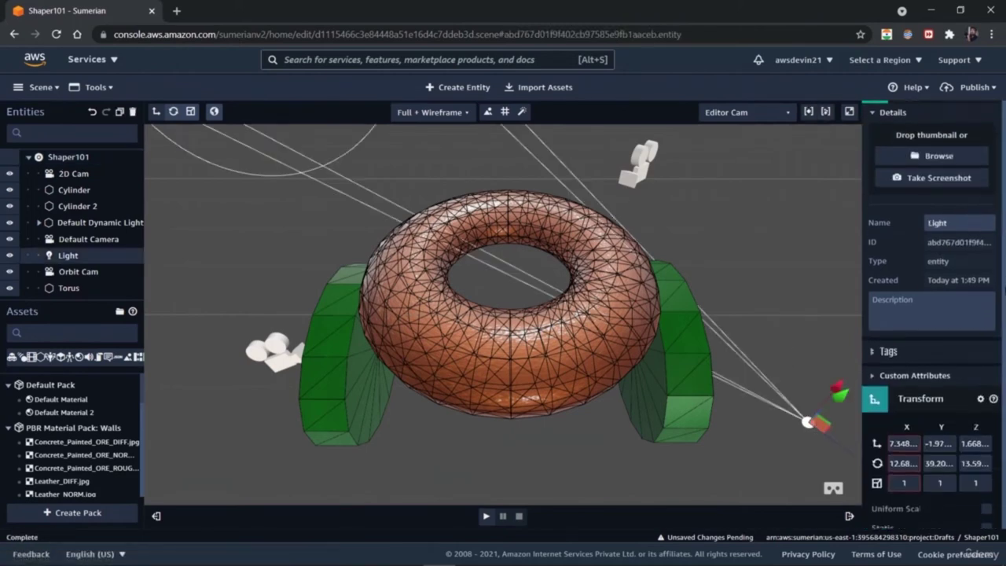
scroll(999, 393, down, 1)
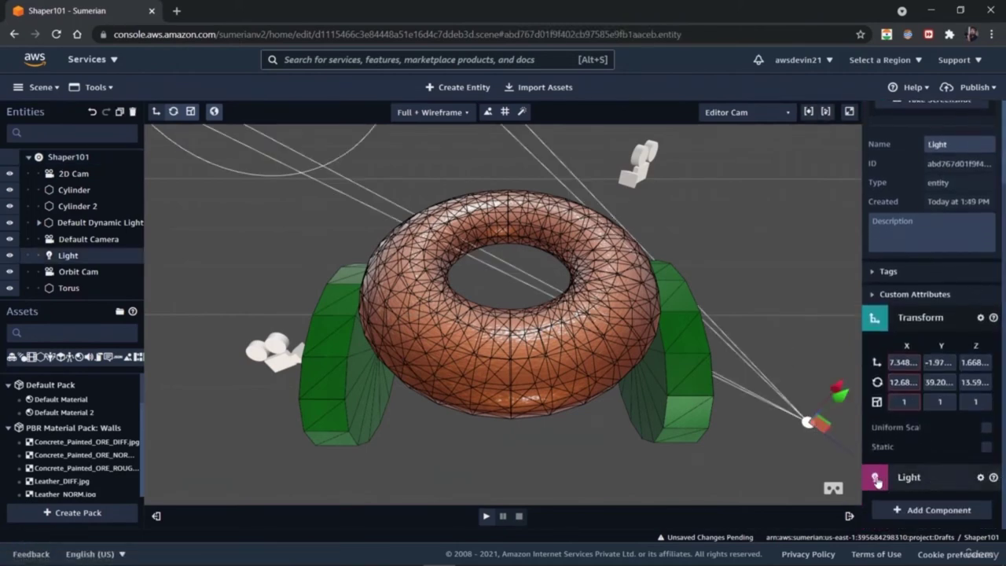
click(981, 477)
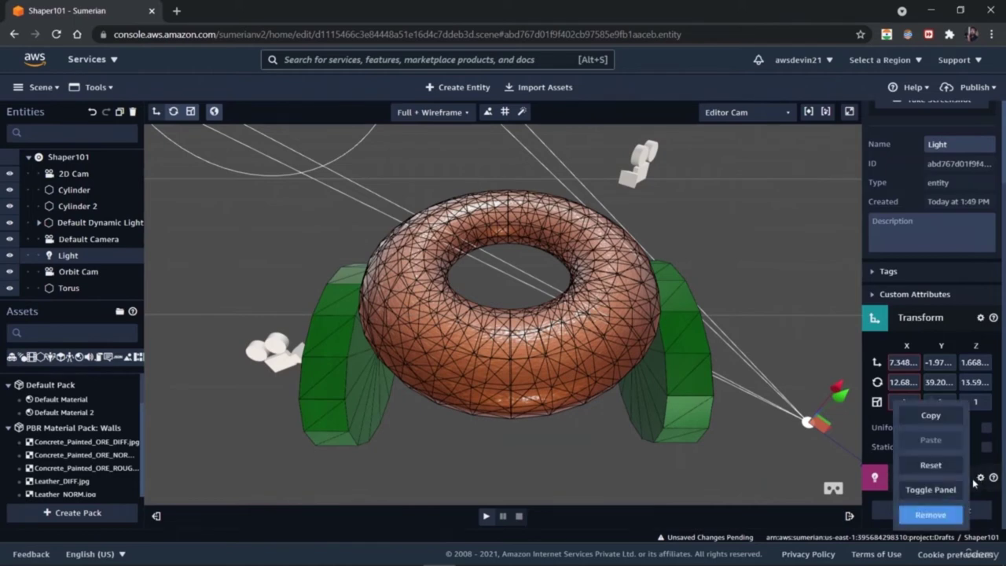
click(980, 474)
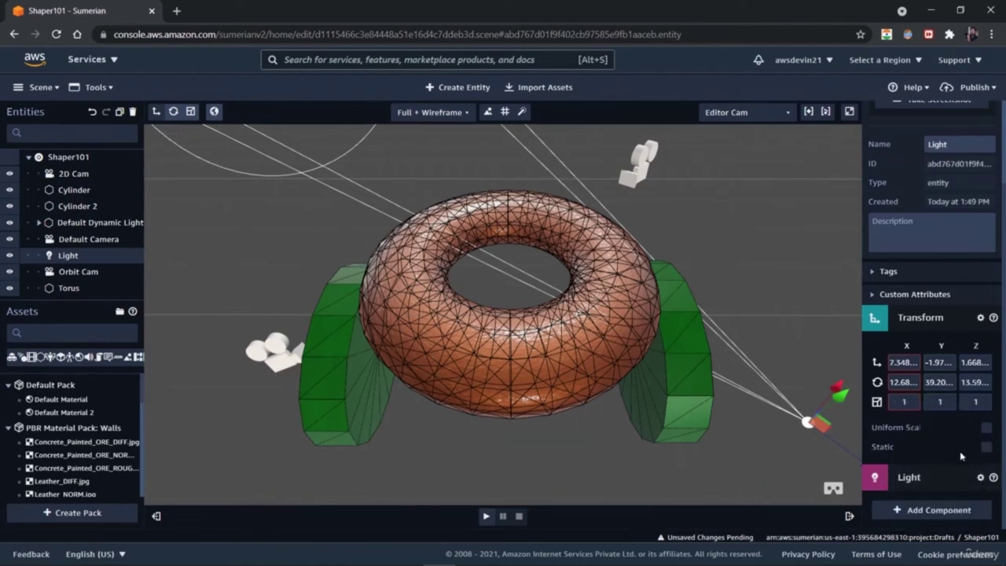
click(790, 313)
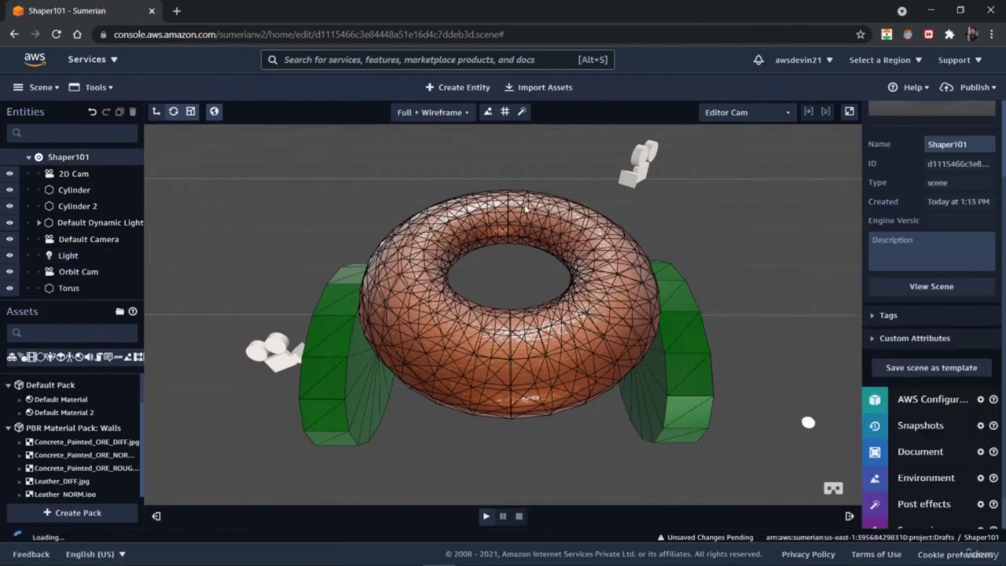
Add point light Light 2 at the torus centre and switch the viewport to Full Shading.
click(453, 87)
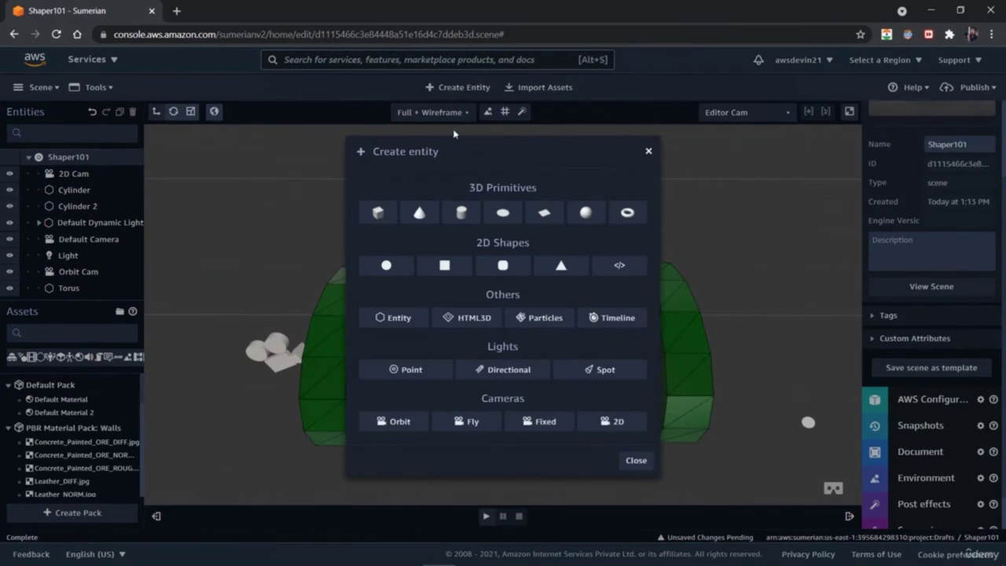
click(429, 372)
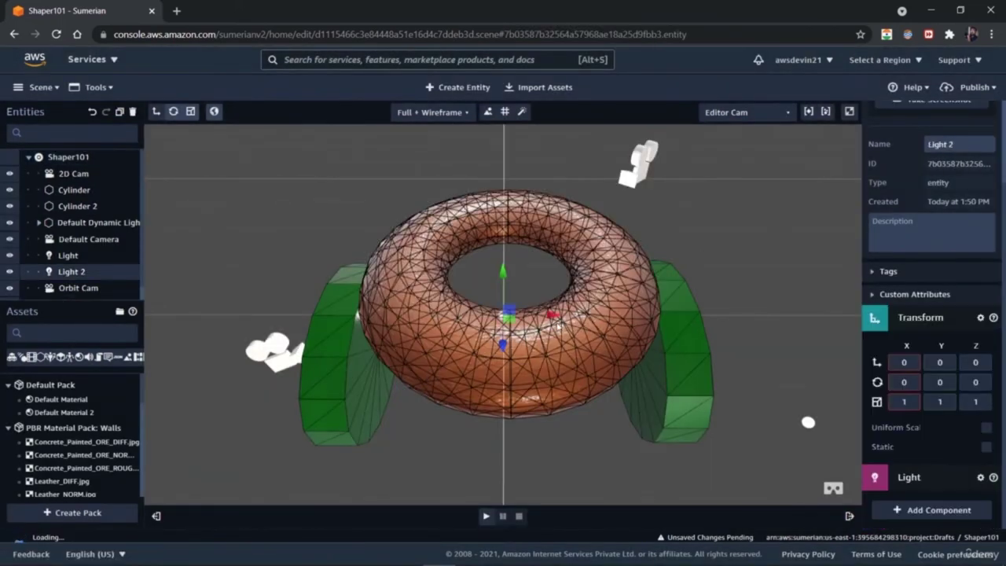
drag(504, 271, 507, 113)
click(455, 114)
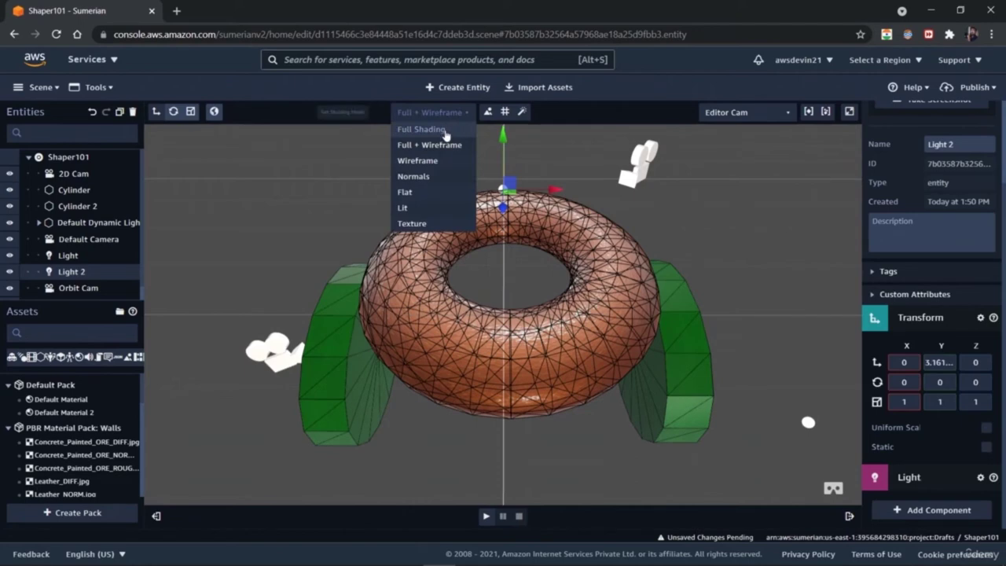
click(446, 134)
drag(506, 145, 501, 346)
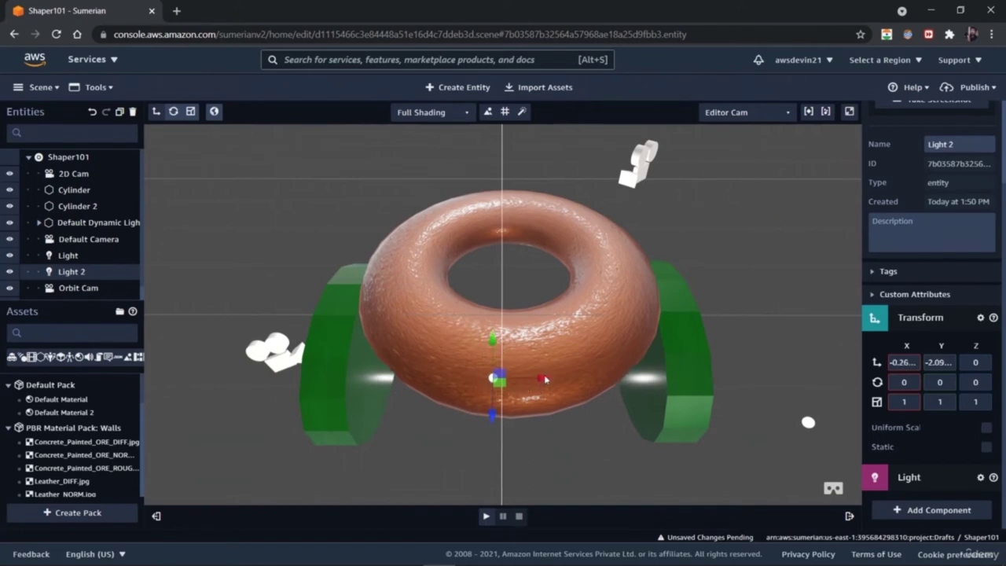
click(548, 382)
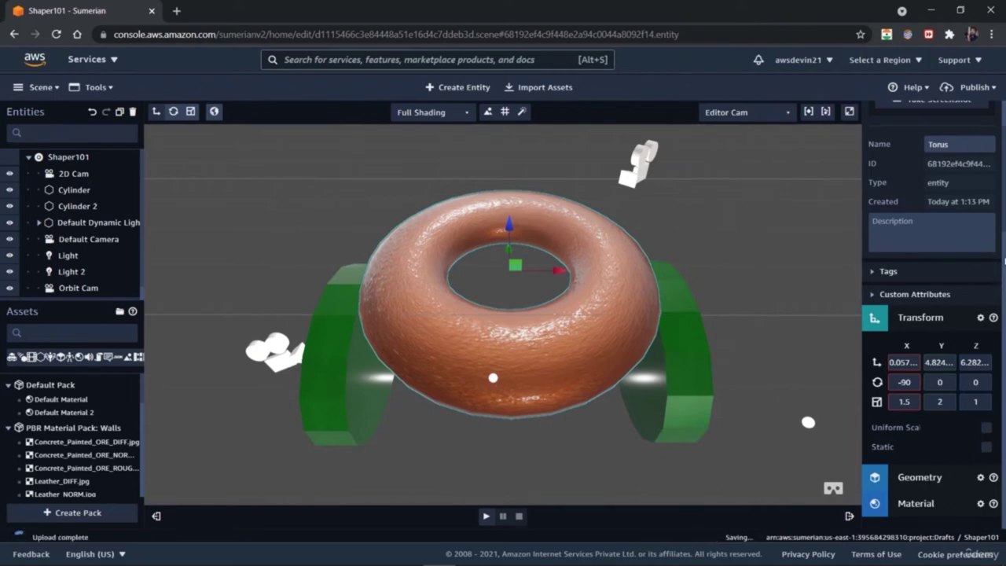
scroll(997, 272, down, 5)
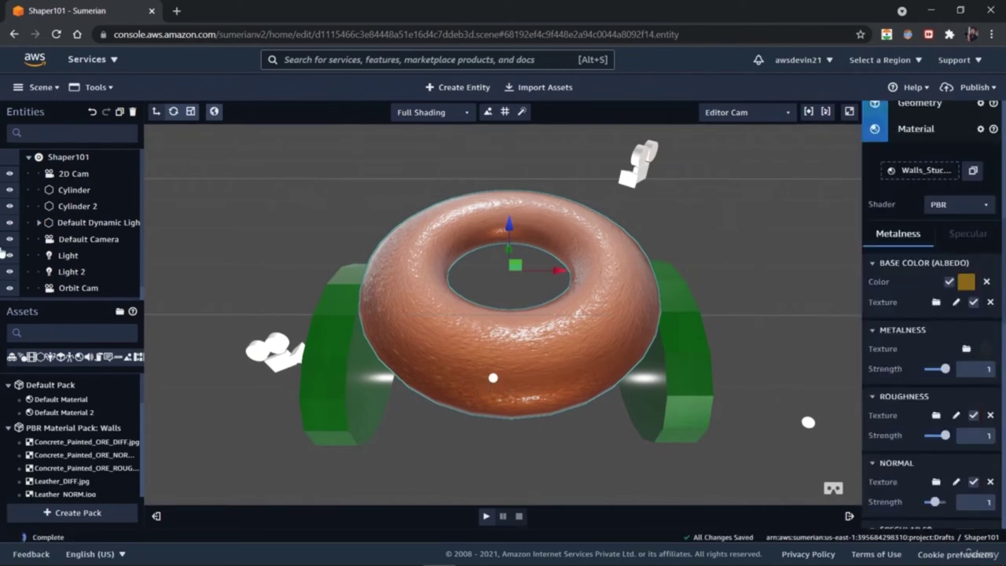
click(73, 272)
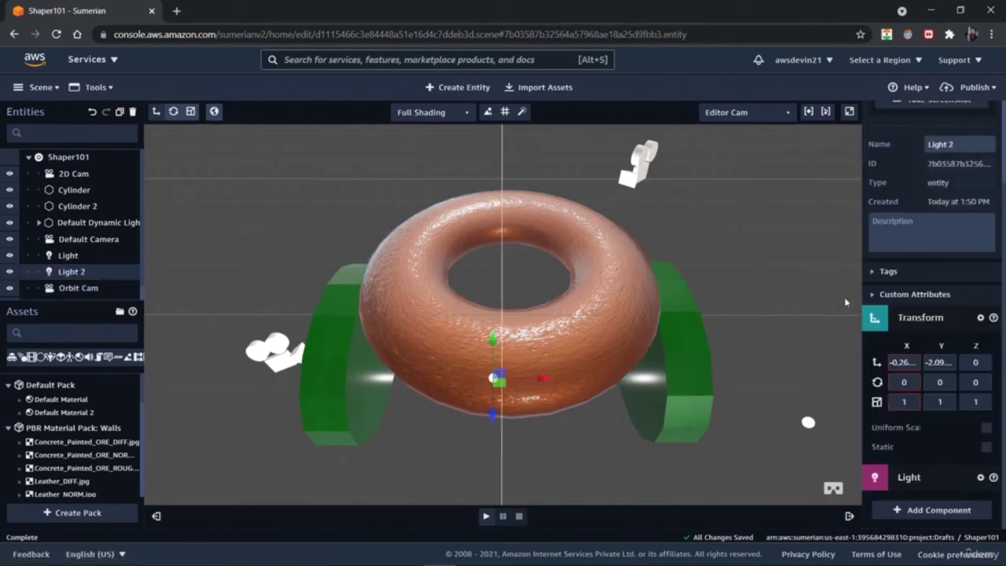
right_click(73, 274)
key(Escape)
Raise Light 2's intensity to 5.62 and its specular to 10.
click(909, 478)
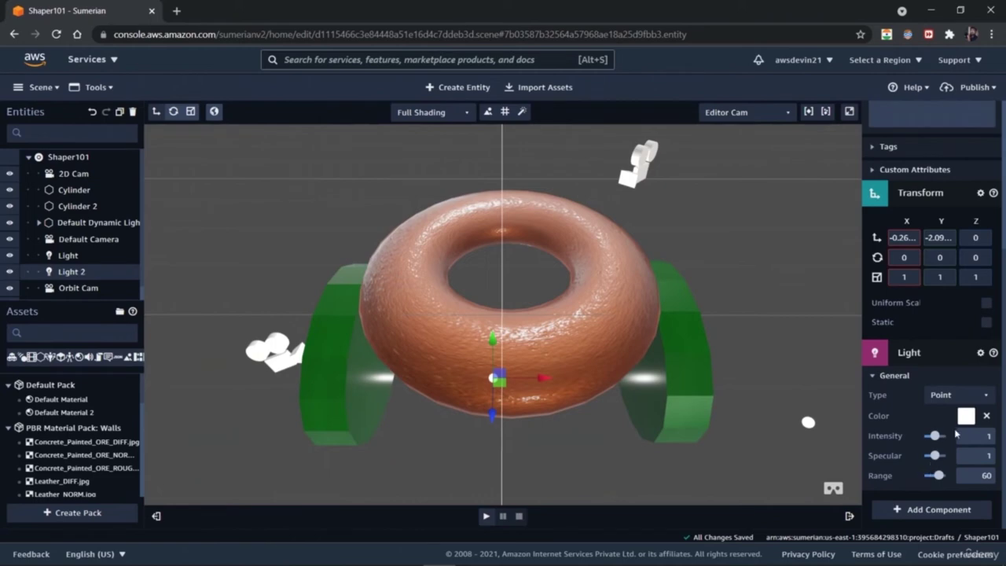
drag(936, 443, 939, 439)
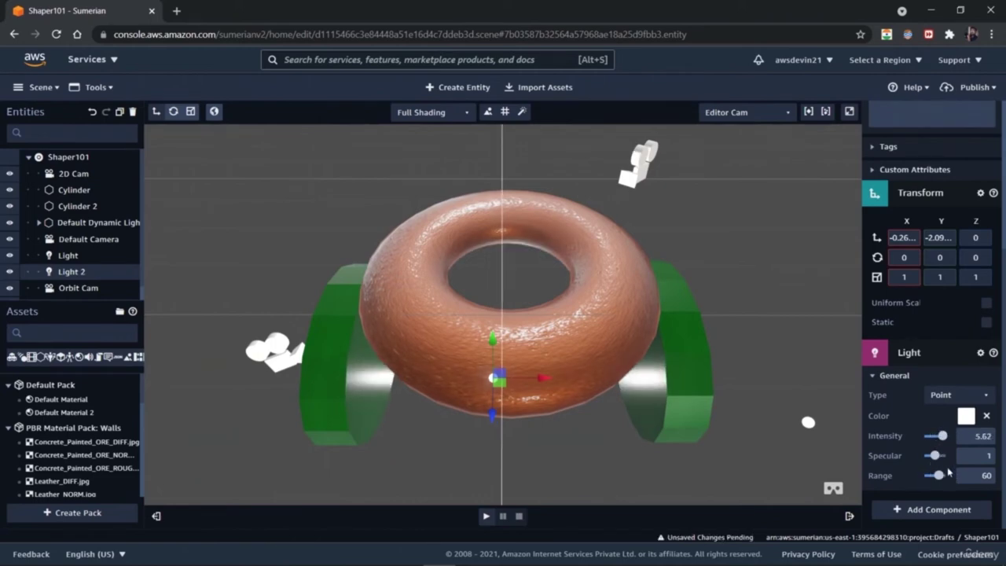
drag(934, 456, 947, 455)
Change Light 2's type to Directional after trying Spotlight and Point.
click(971, 396)
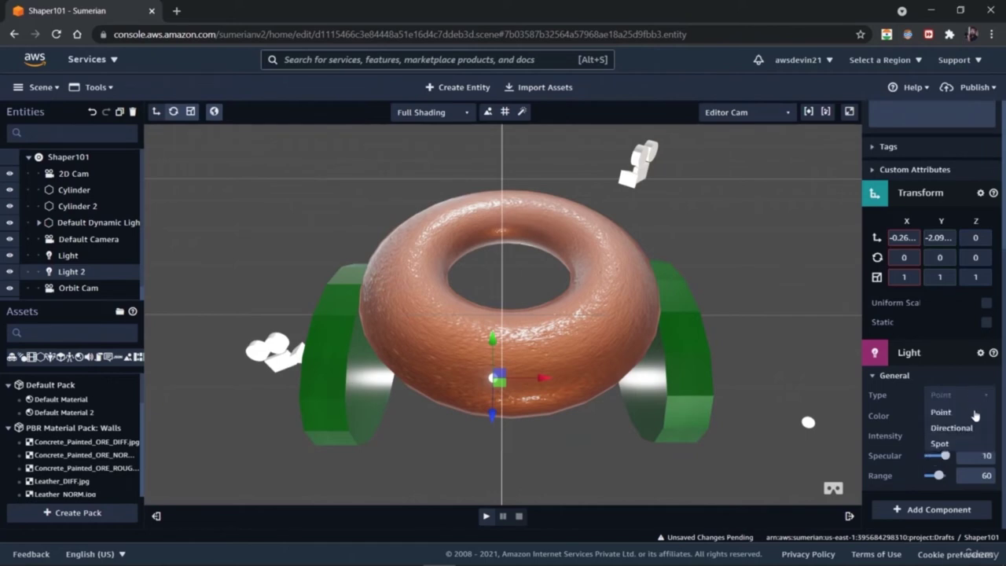
click(969, 427)
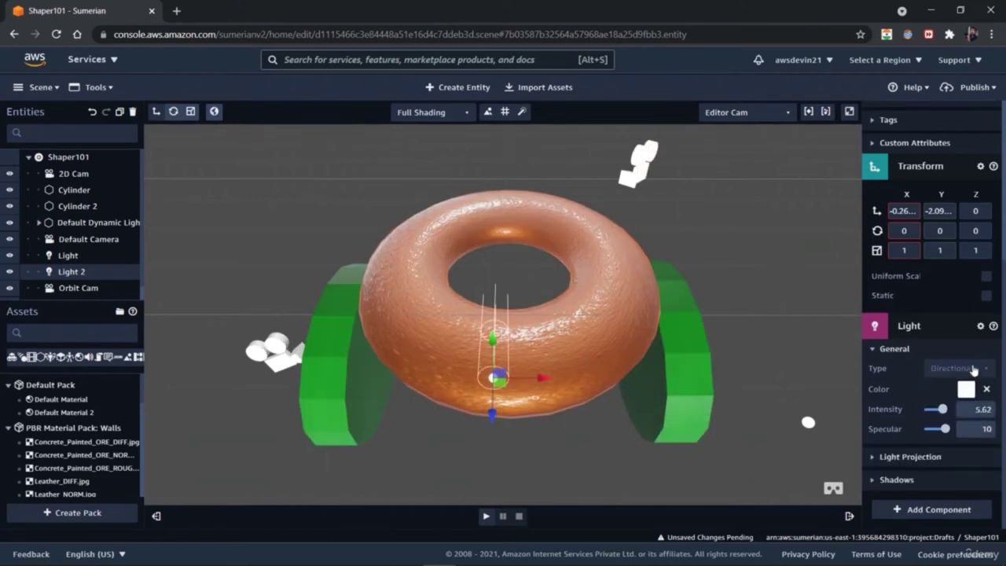
click(974, 369)
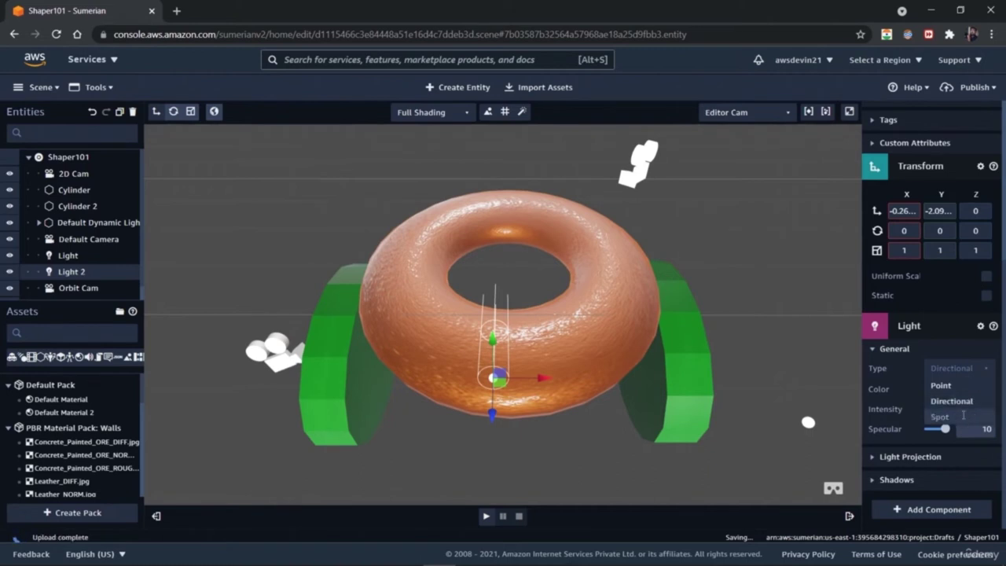
click(963, 417)
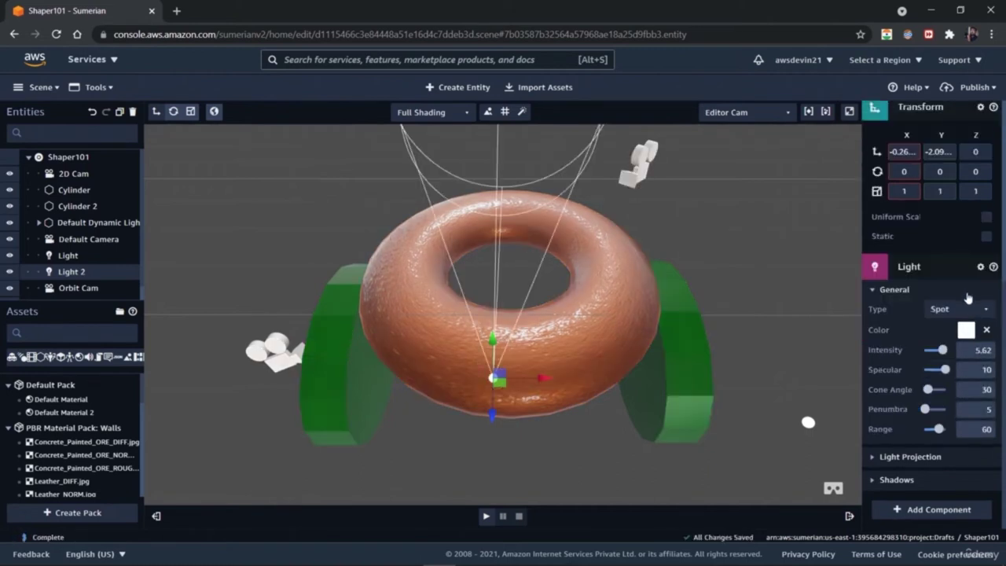
click(971, 310)
click(969, 326)
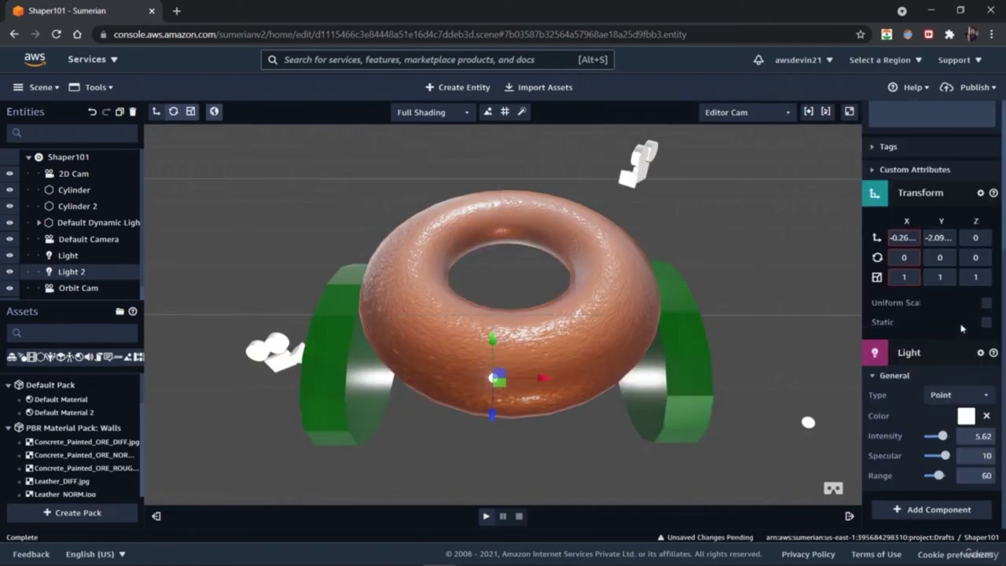
click(971, 391)
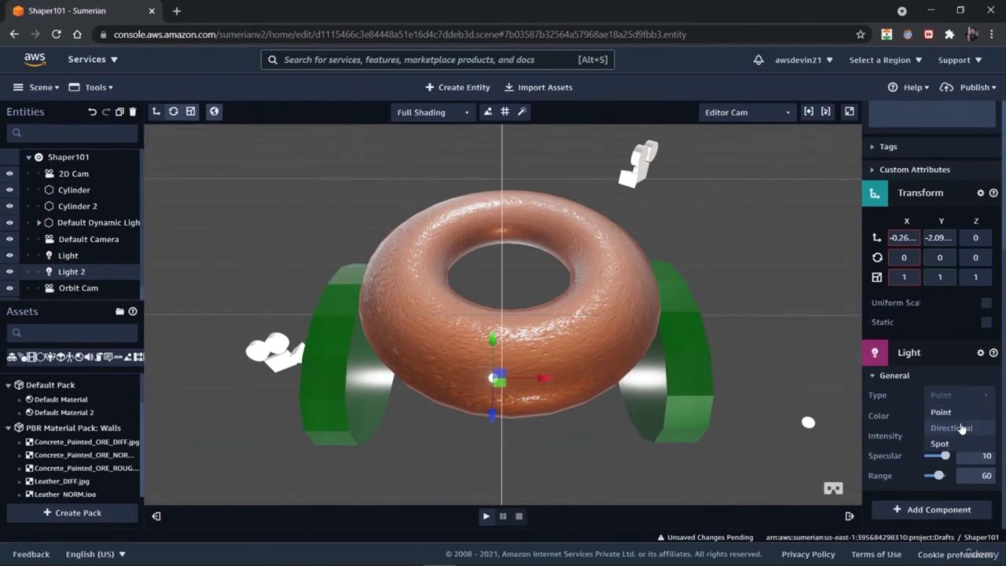
click(961, 425)
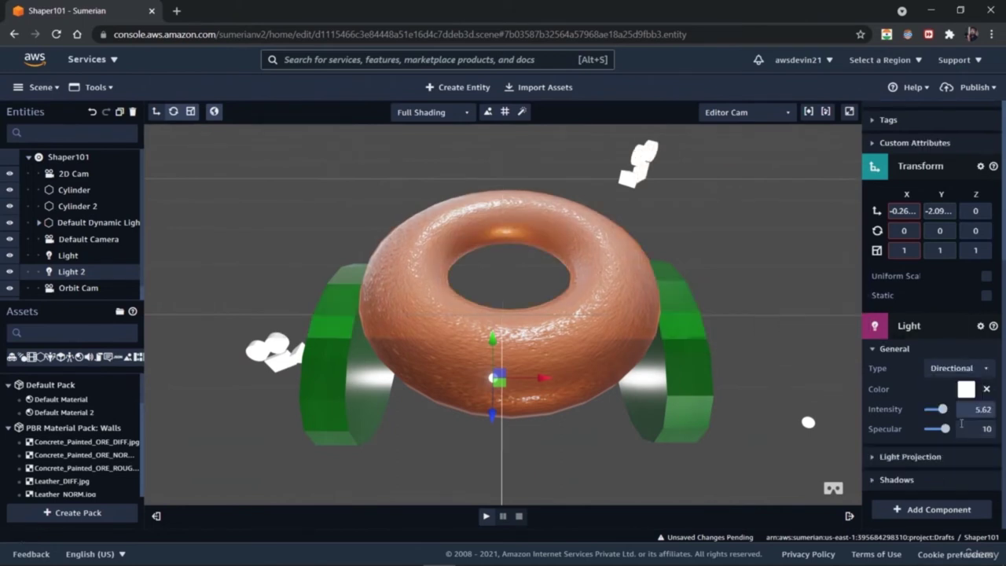
click(792, 364)
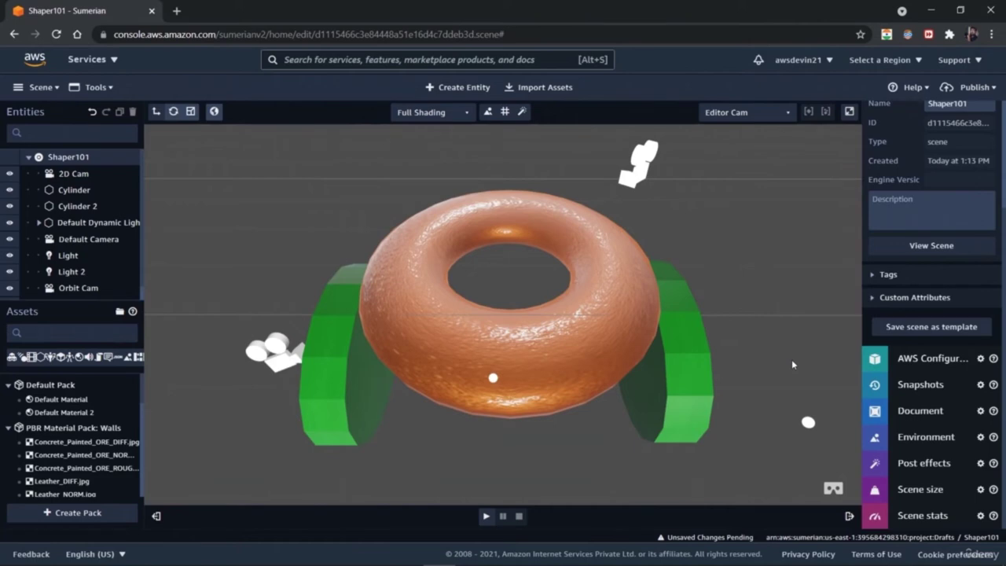
Select the first Light, nudge it toward the lower left, and change its type to Point.
click(808, 424)
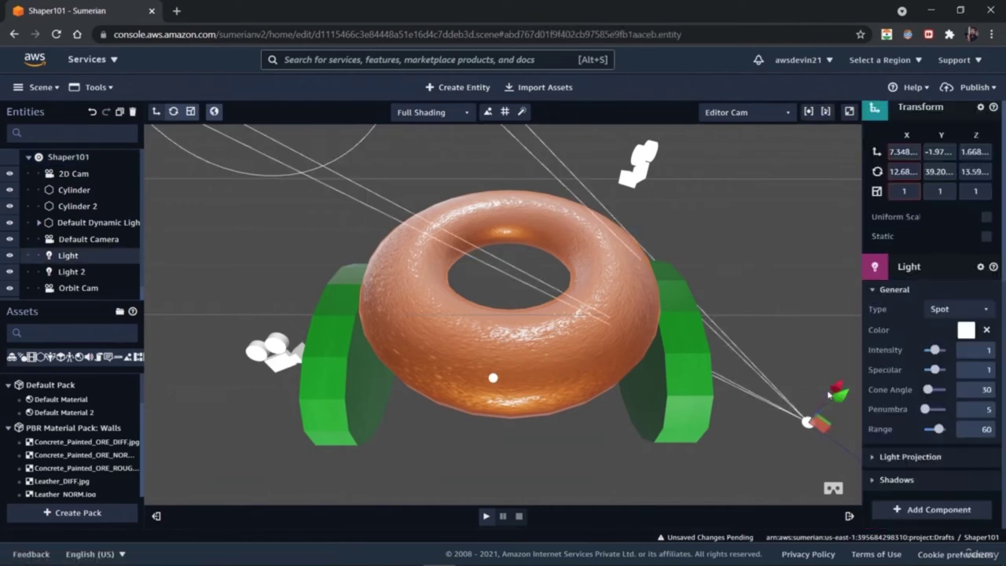
drag(840, 393, 761, 404)
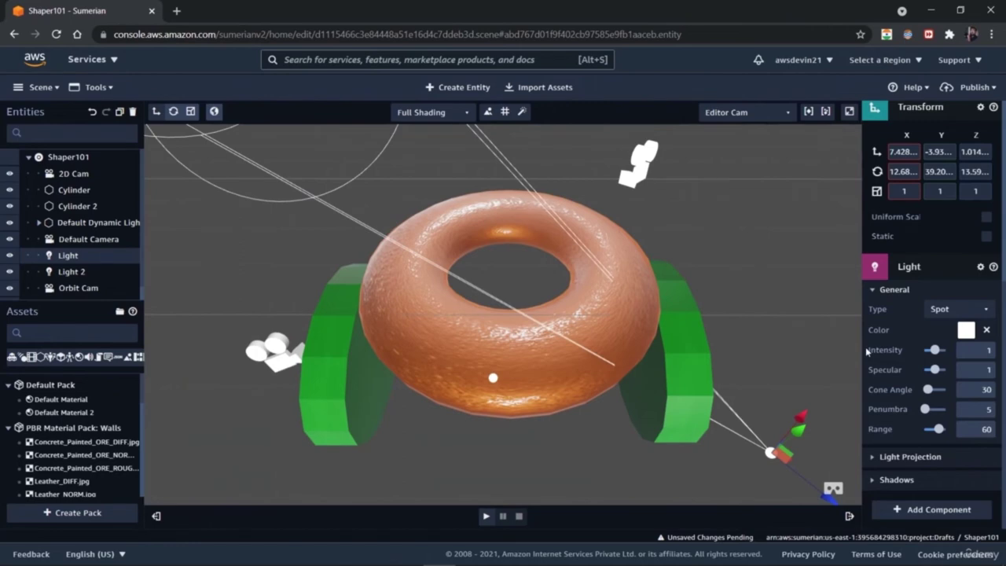
click(982, 313)
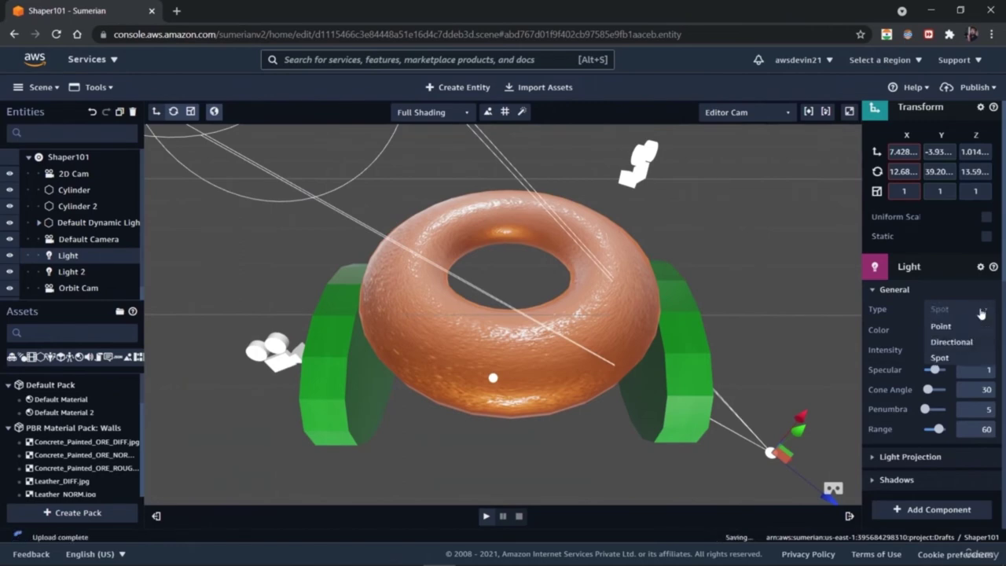
click(962, 327)
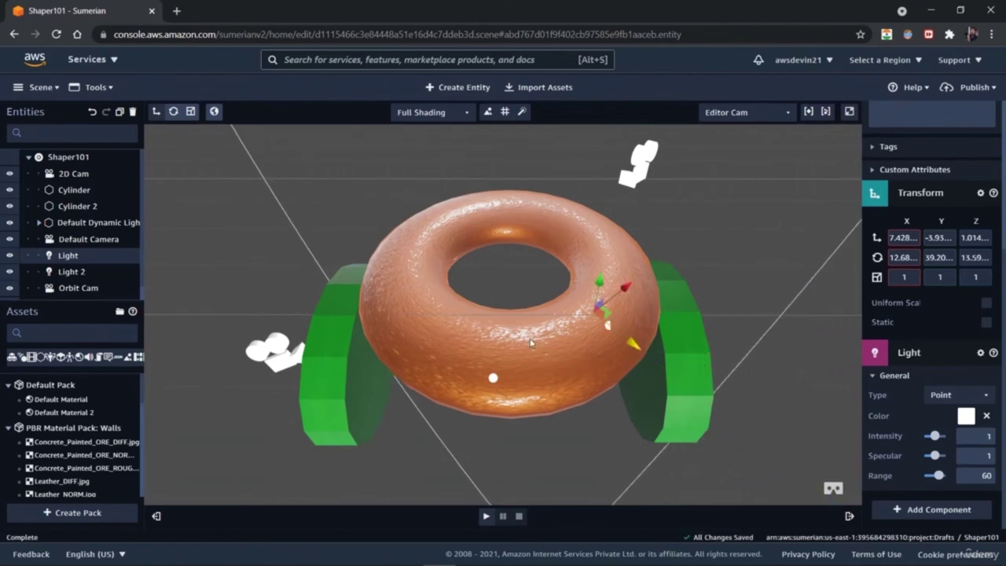
Place the point light on the donut's lower front surface and set its intensity to 10.
drag(513, 246, 532, 256)
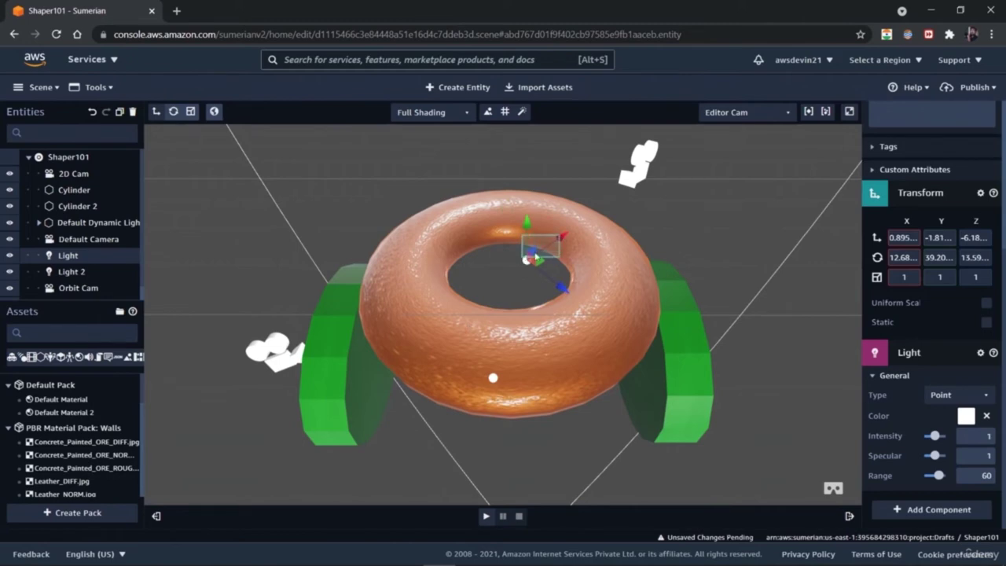
click(529, 251)
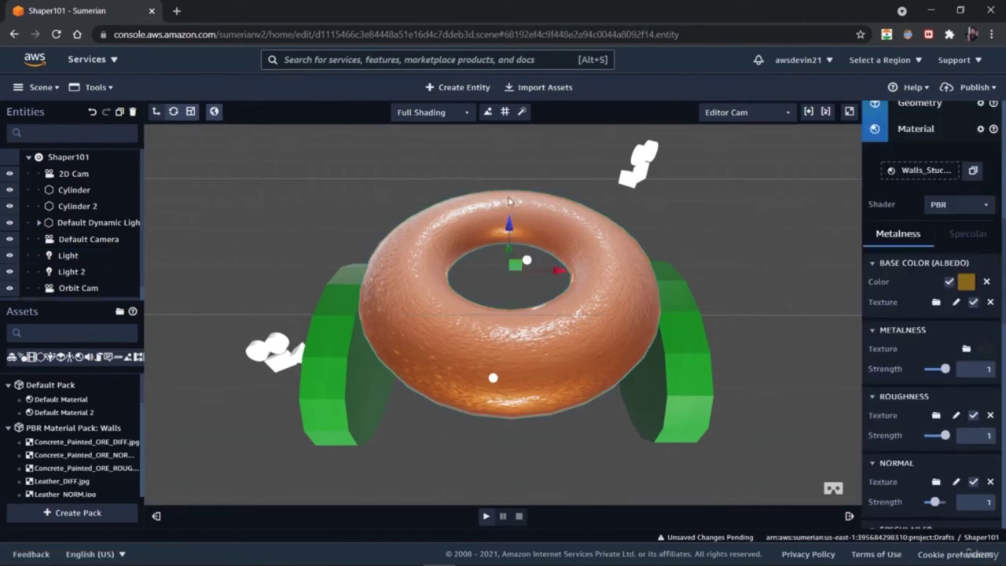
drag(509, 226, 510, 212)
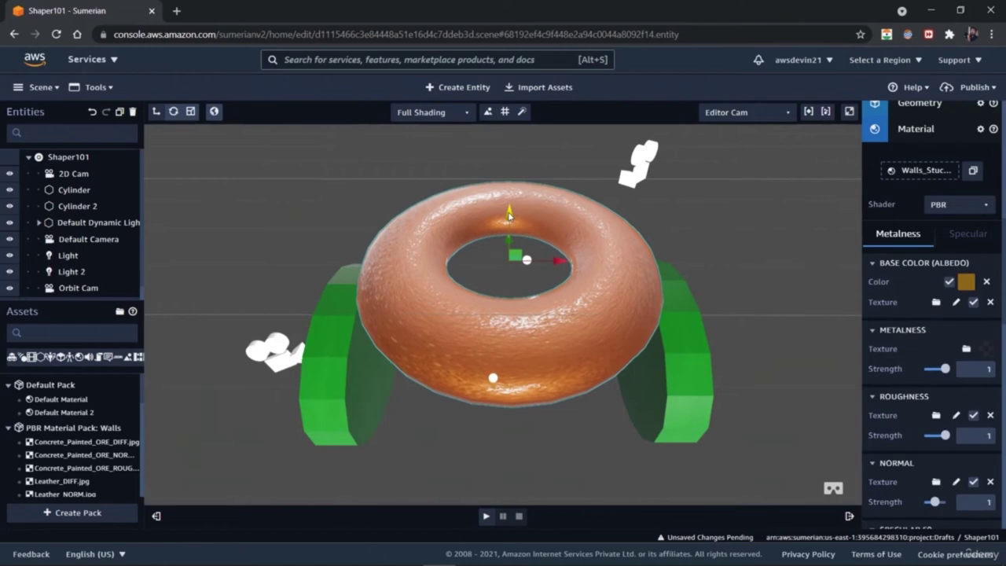
click(755, 224)
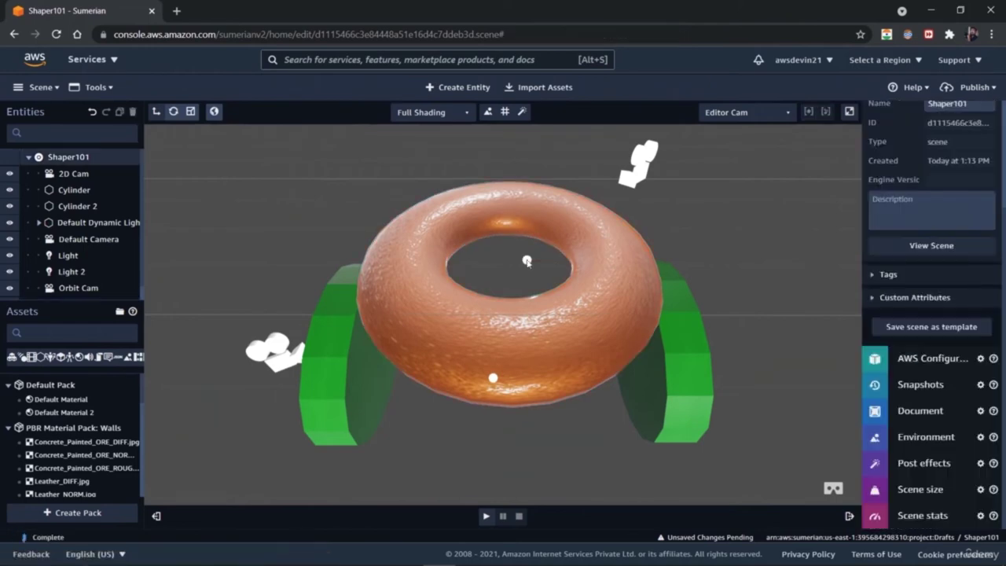
click(525, 263)
drag(526, 219, 545, 352)
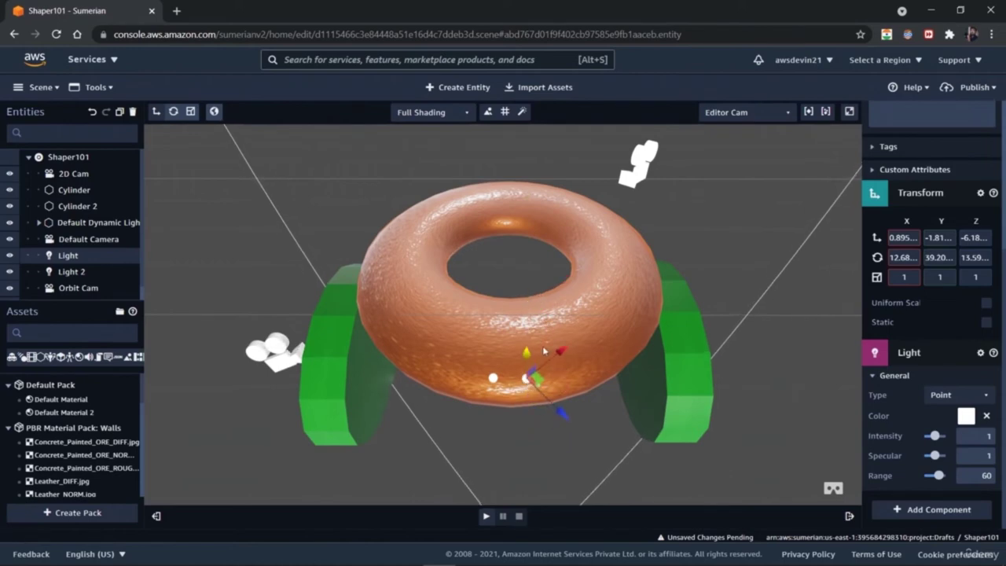
drag(934, 435, 945, 435)
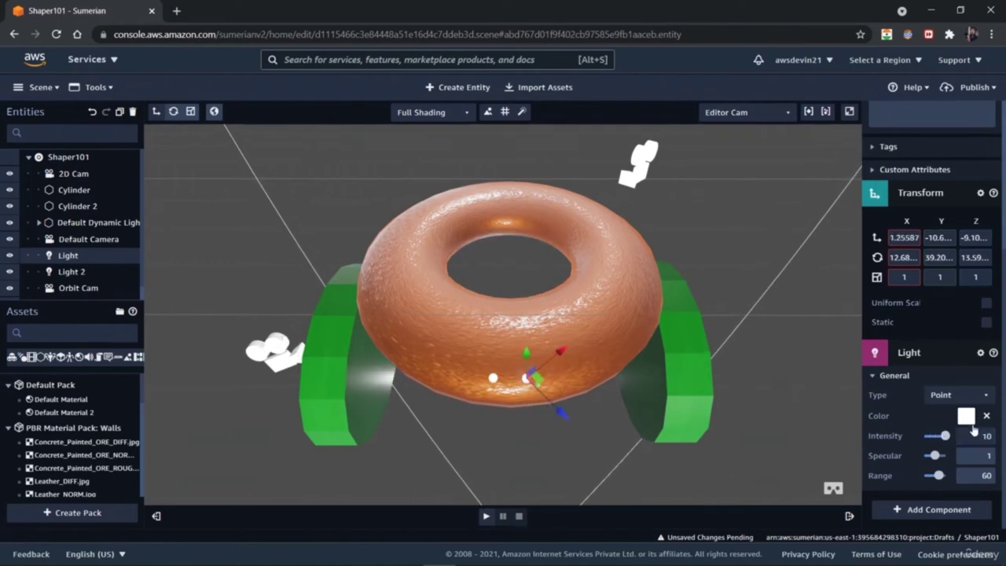
Change the Light's colour from white to cyan, hex 1e8e93.
click(966, 419)
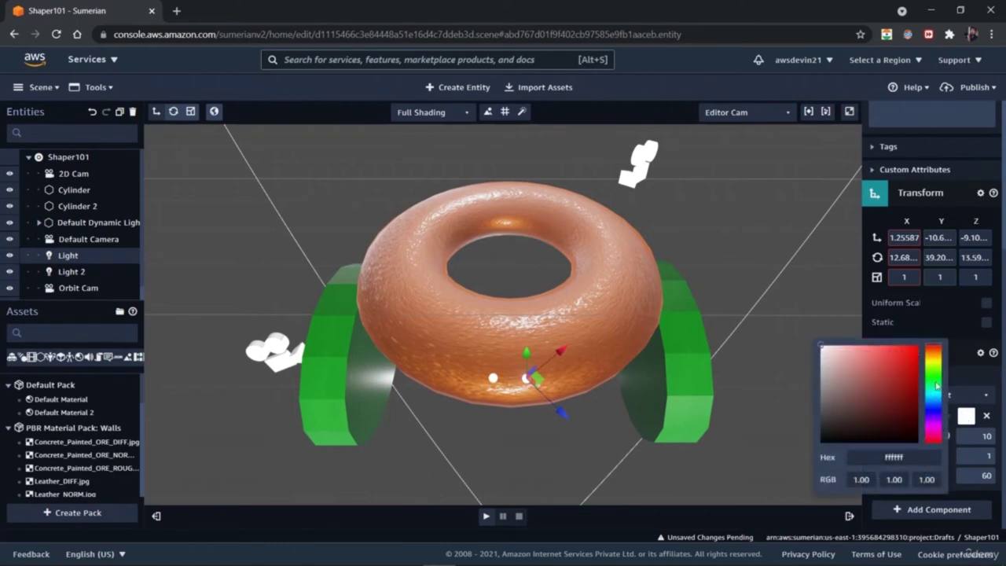
click(935, 427)
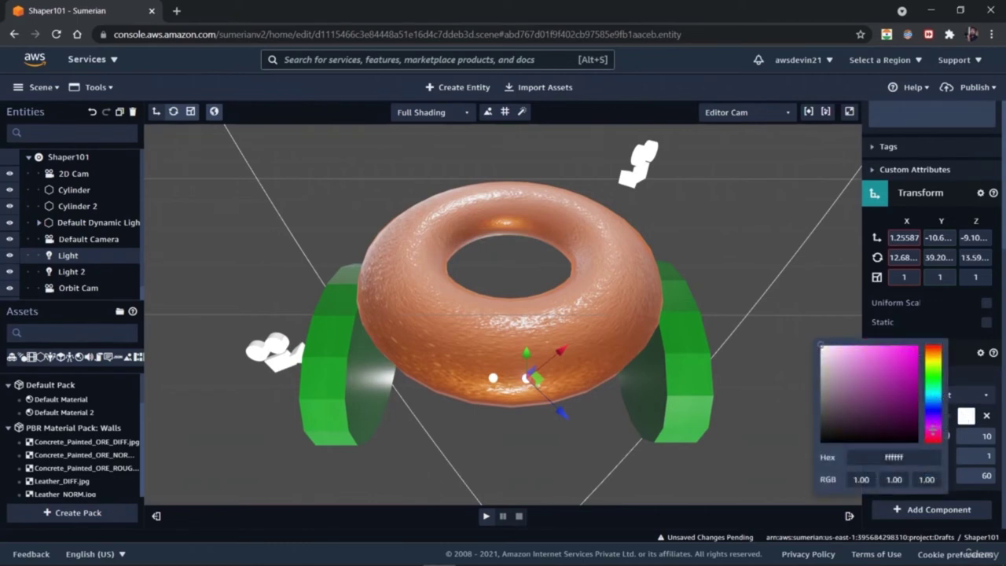
click(899, 385)
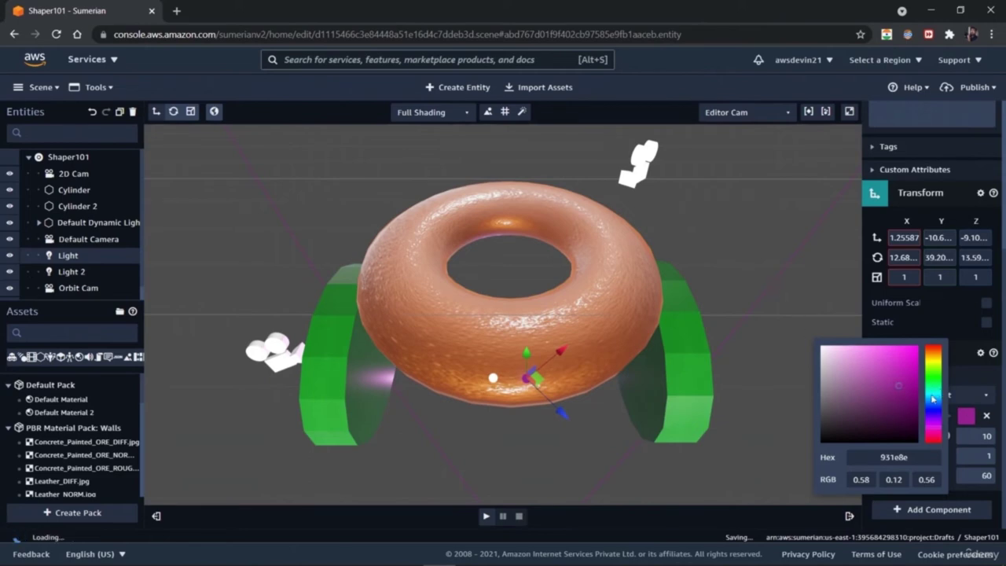
click(933, 395)
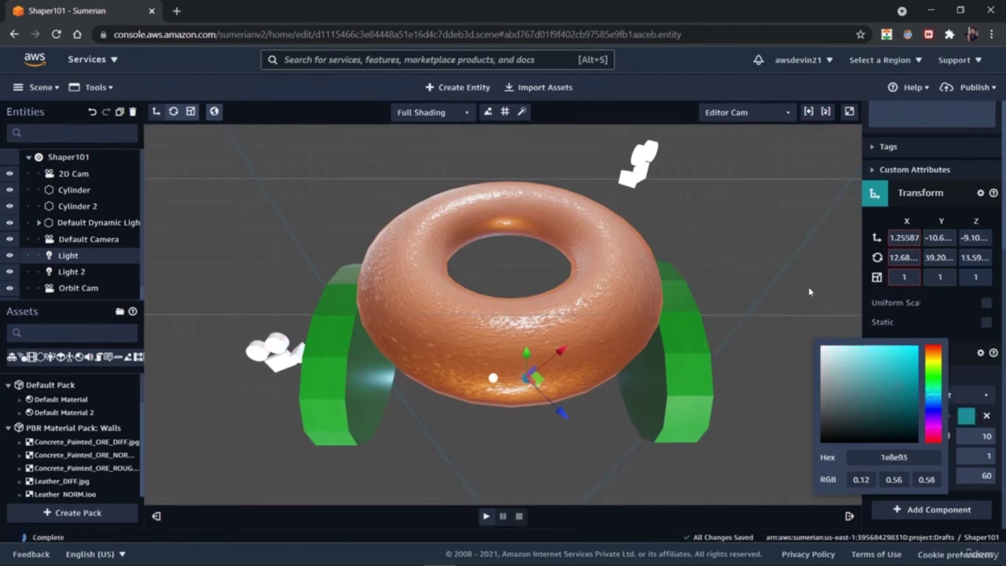
click(808, 292)
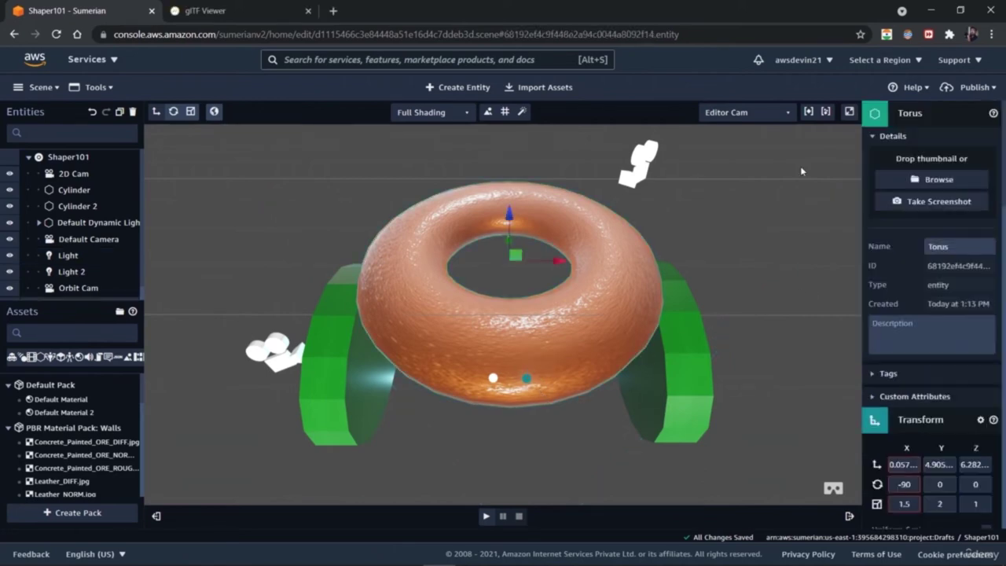
Deselect the torus and bring up the Scene menu's save and export options.
click(773, 188)
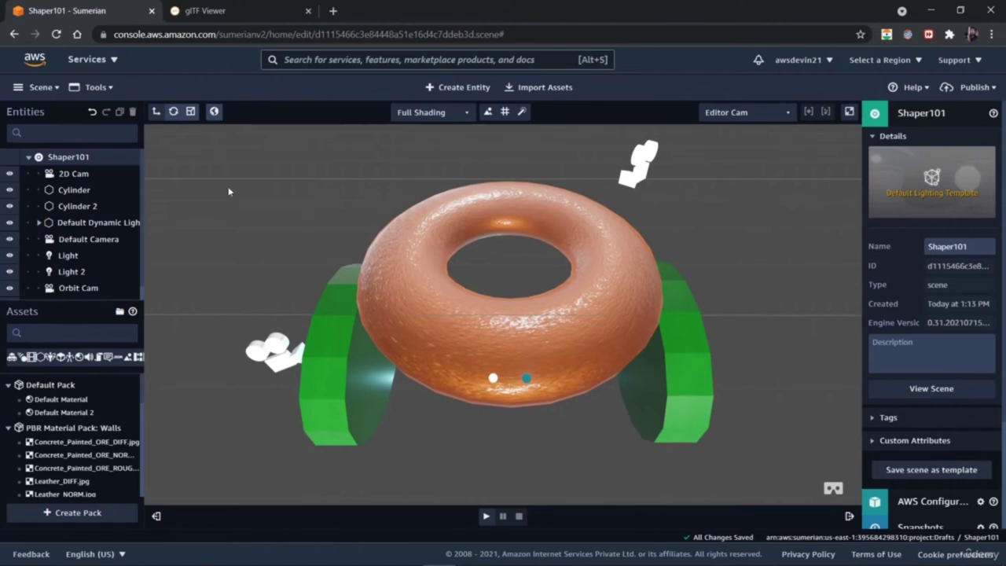
click(44, 89)
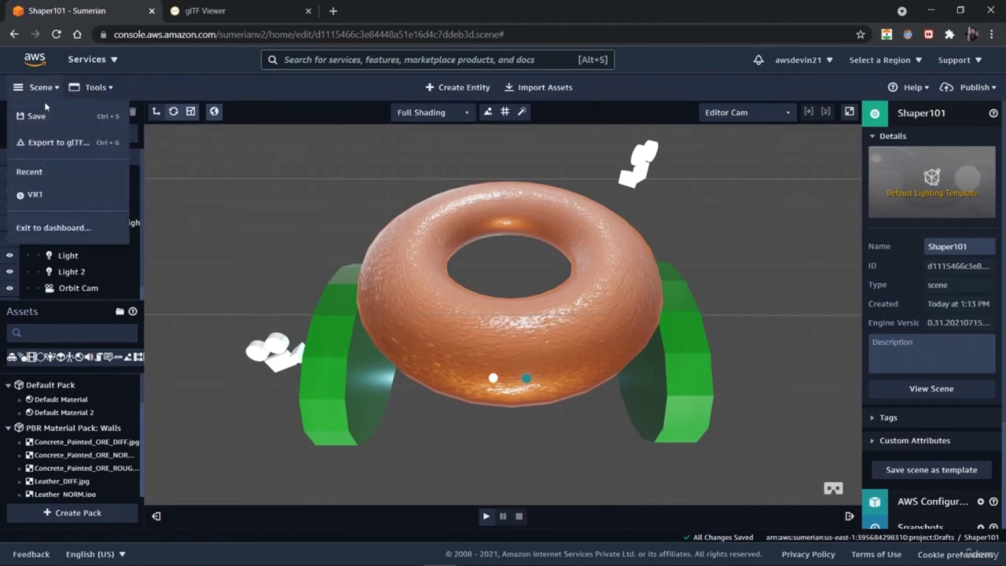
Export the scene to glTF with lights kept, excluding image-based lighting and unused assets.
click(66, 146)
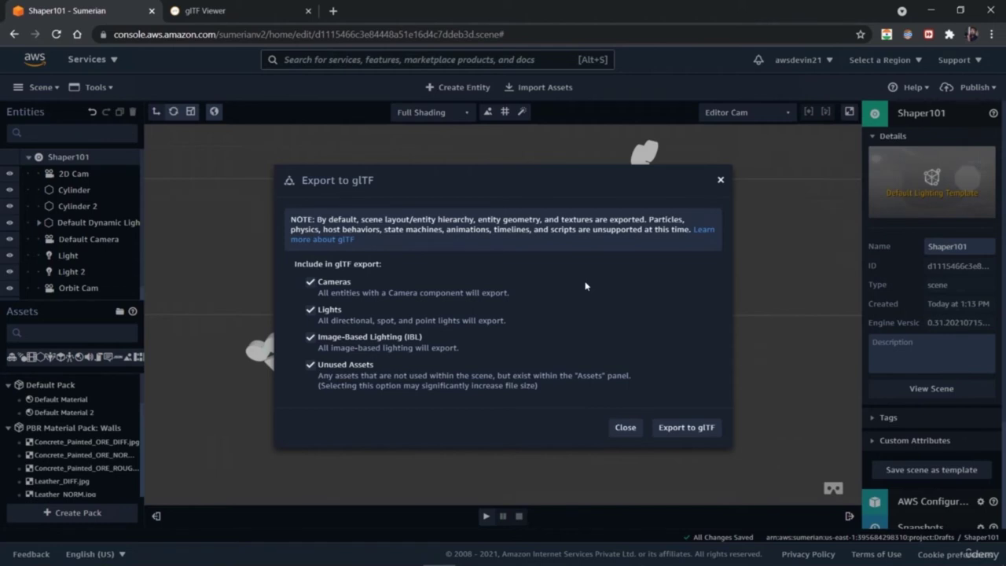
click(311, 337)
click(310, 365)
click(311, 311)
click(311, 311)
click(692, 427)
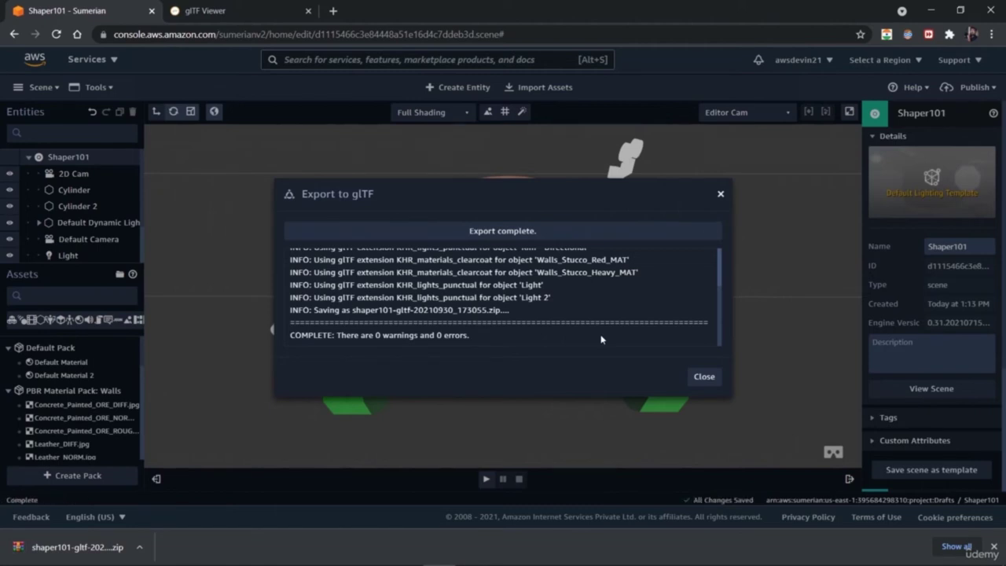
Review the export report showing 0 warnings and 0 errors, then close it.
scroll(577, 291, up, 3)
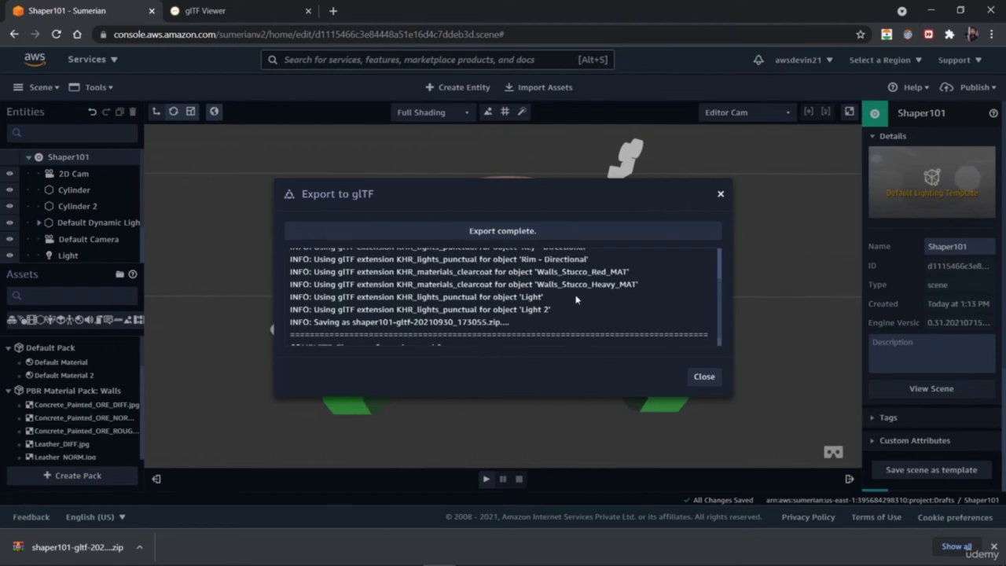
scroll(577, 302, down, 5)
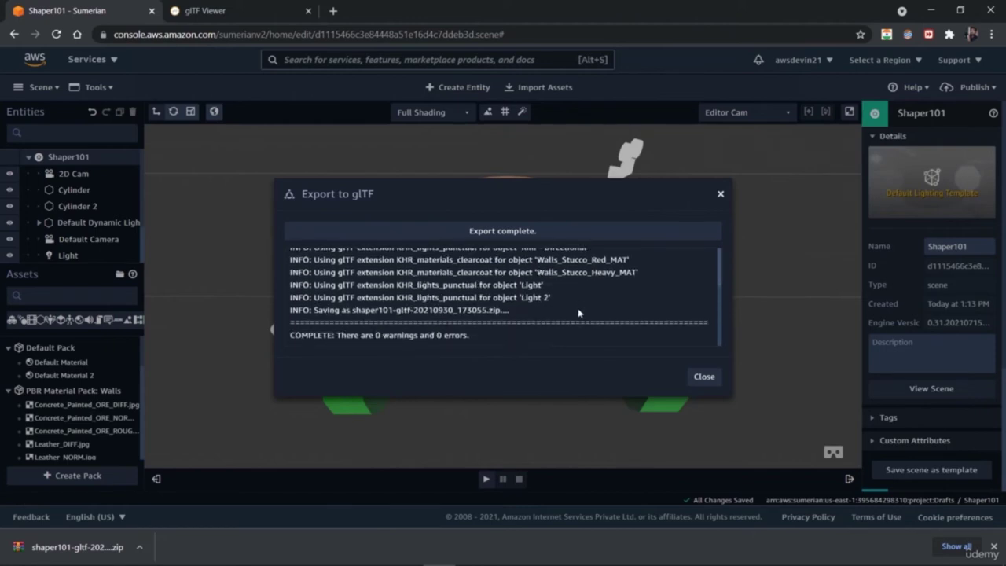
scroll(581, 311, up, 5)
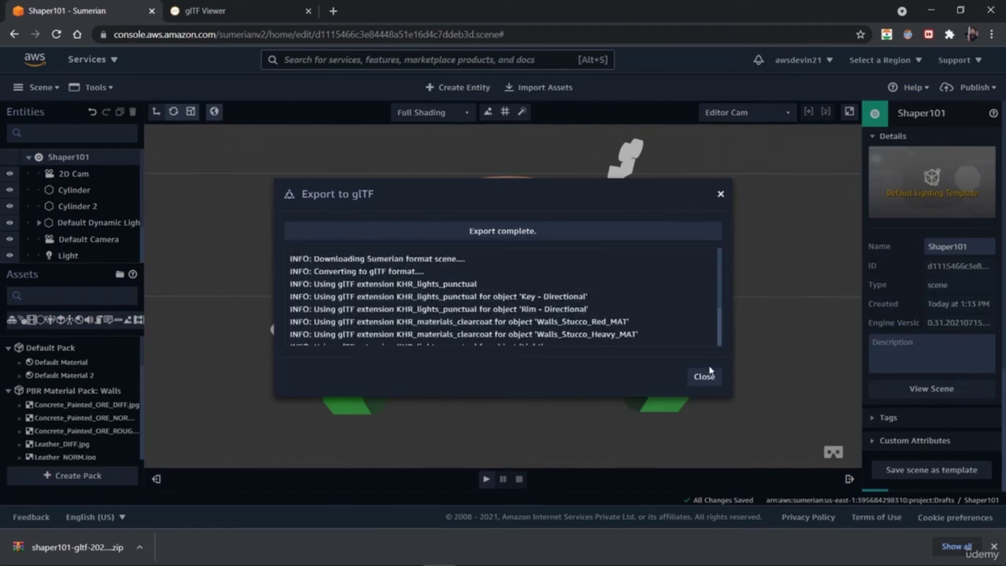
click(706, 379)
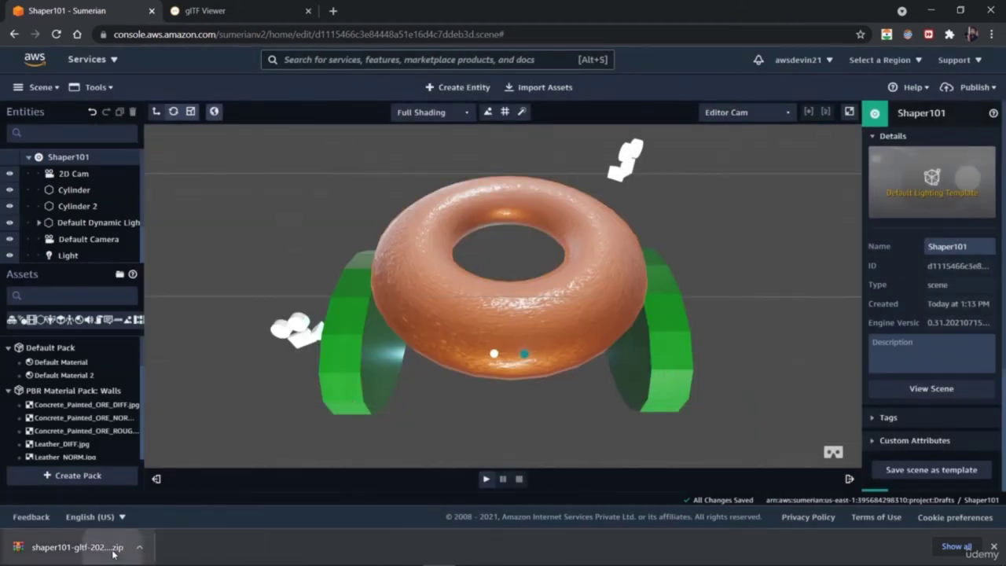
Open shaper101-gltf-20210930_173055.zip in WinRAR, dismissing the evaluation notice.
click(83, 549)
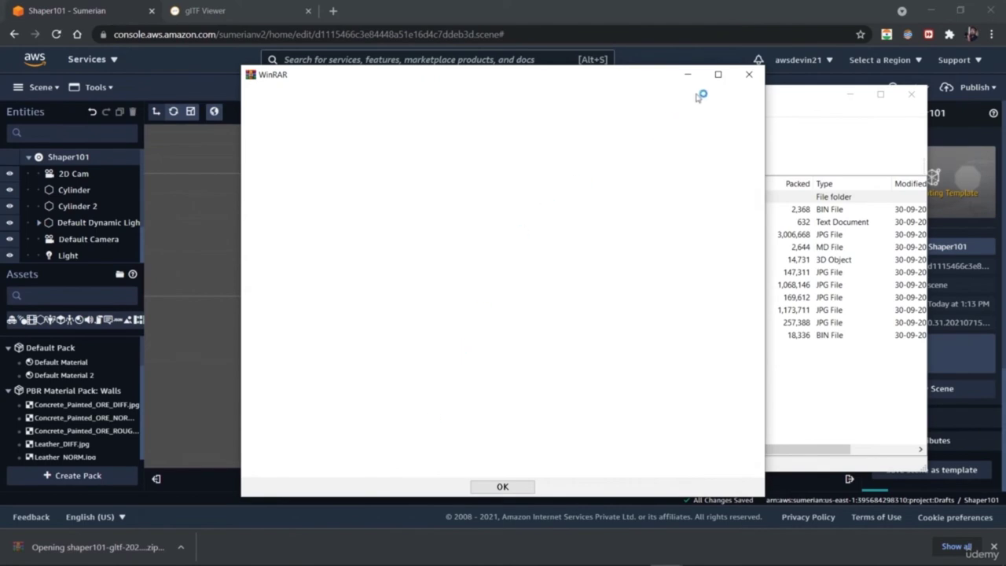
click(748, 76)
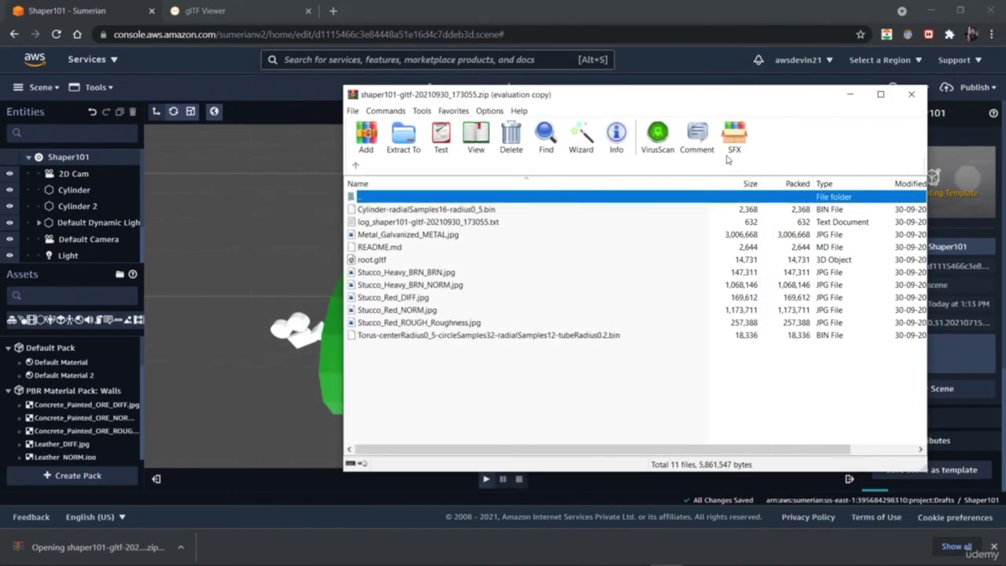
click(572, 406)
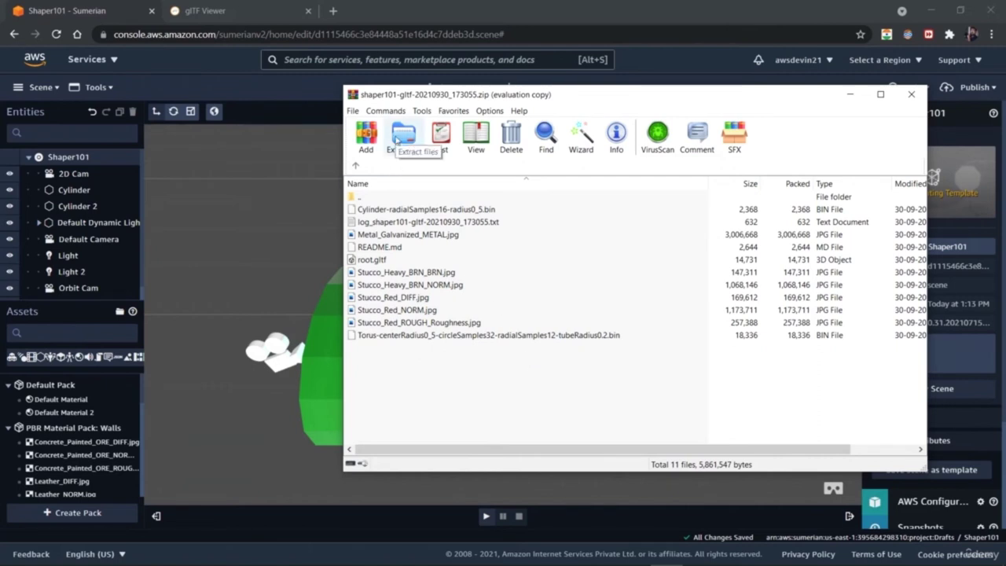
Extract the archive to the Music folder instead of Downloads, then close WinRAR.
click(397, 140)
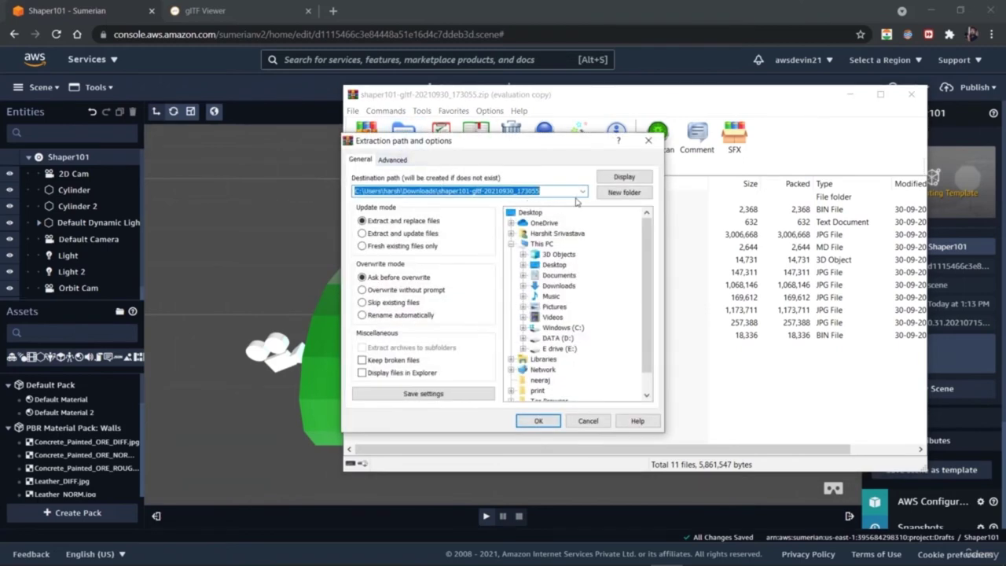
click(583, 192)
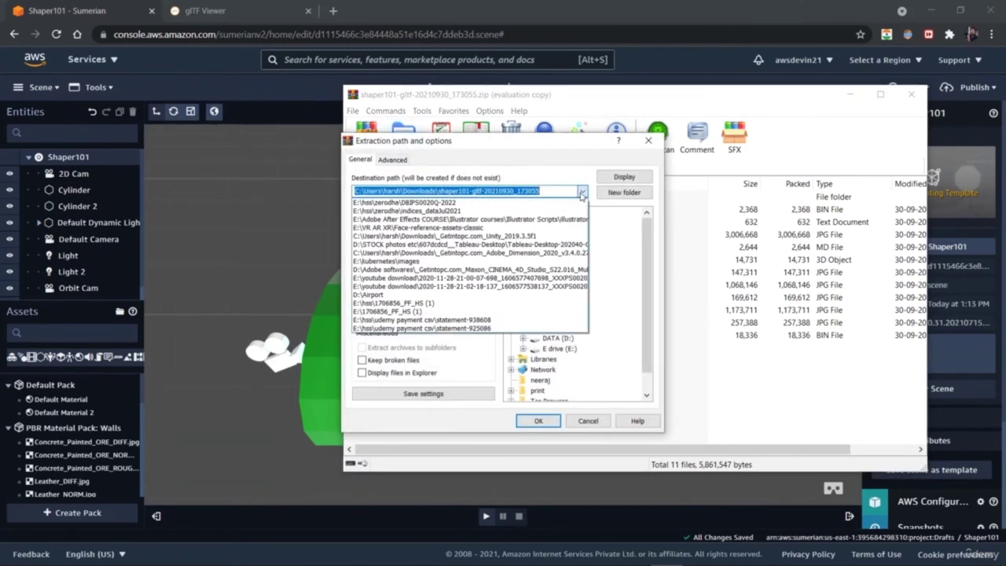
click(583, 194)
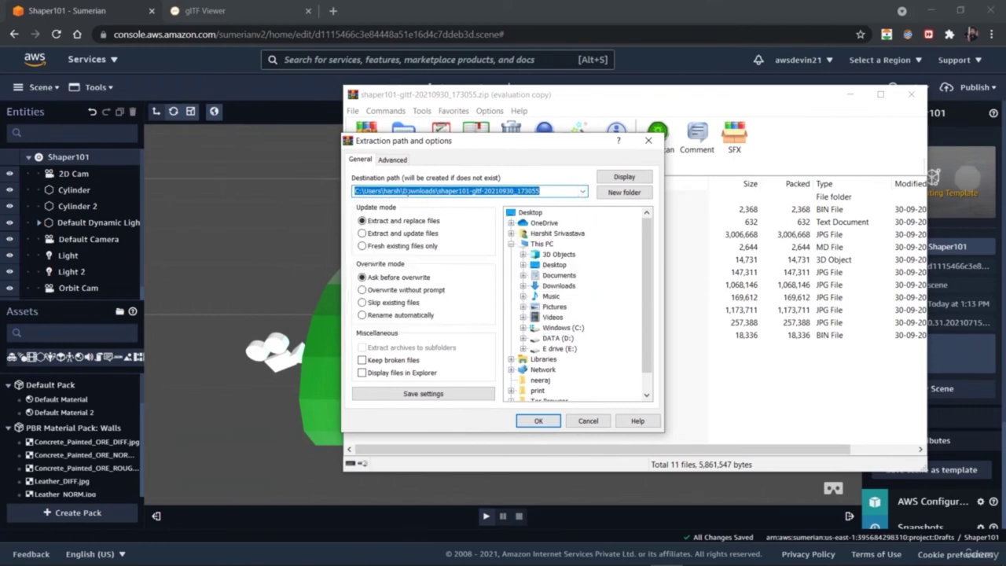
drag(403, 191, 545, 181)
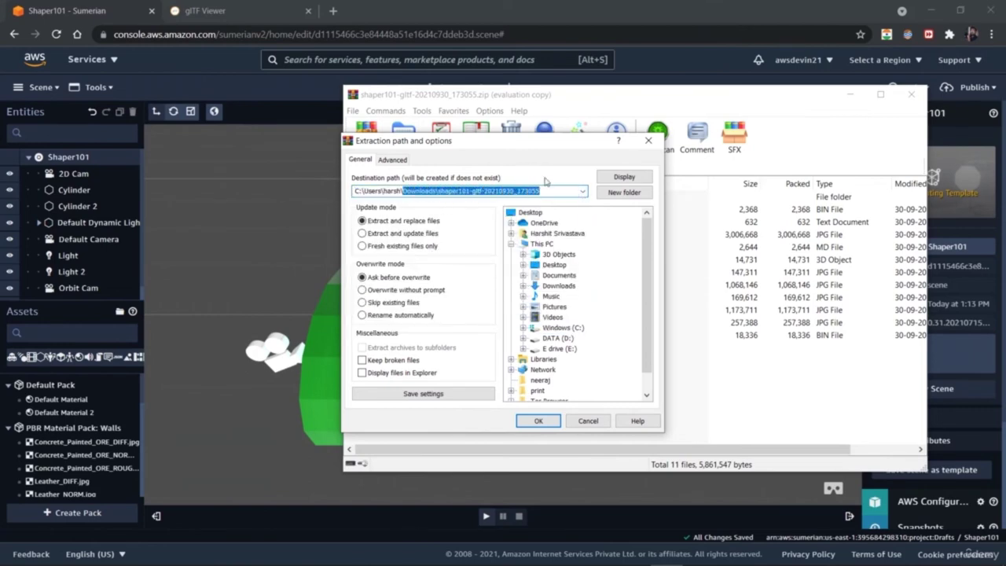
click(438, 191)
drag(437, 192, 404, 192)
text(Music)
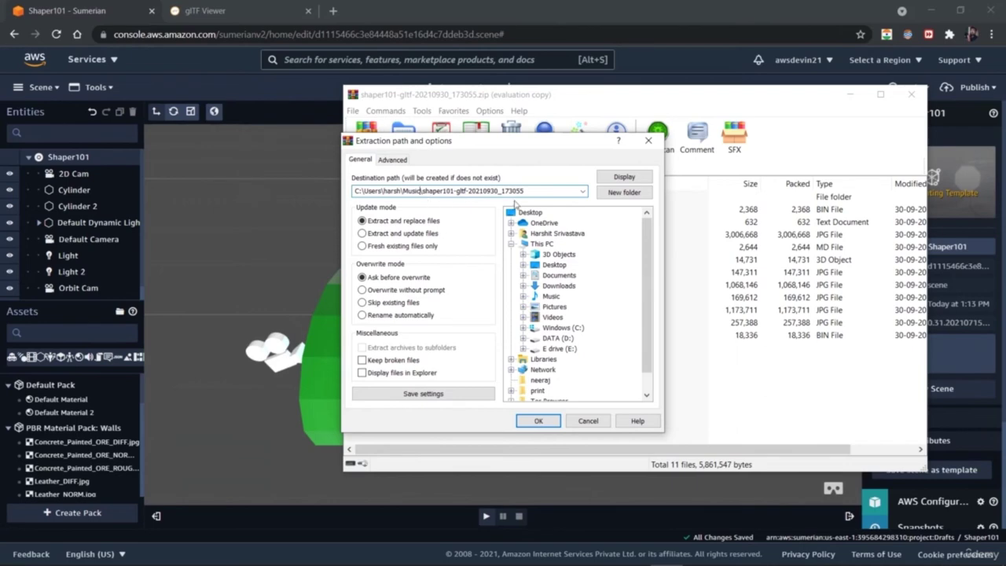
scroll(505, 404, down, 1)
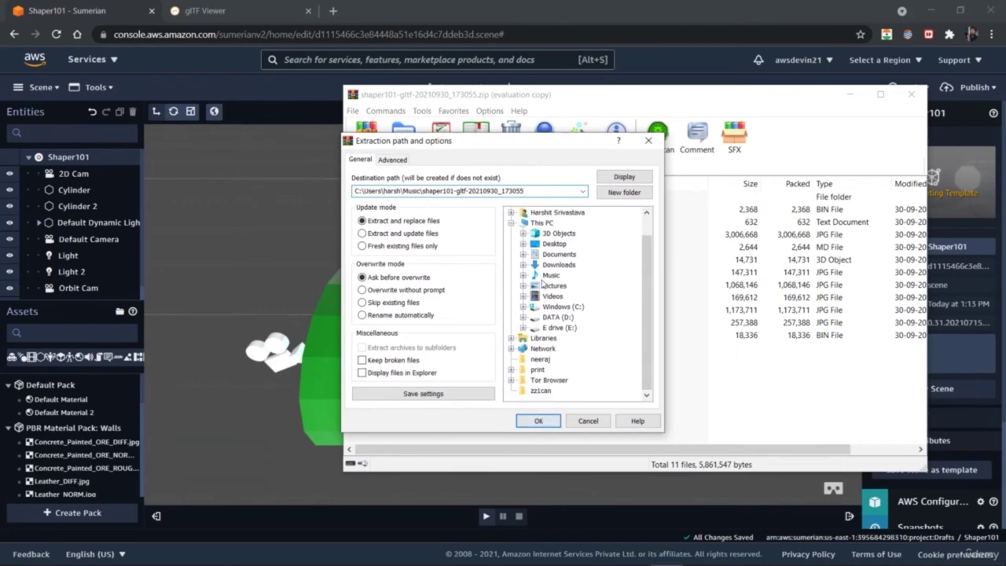
click(542, 423)
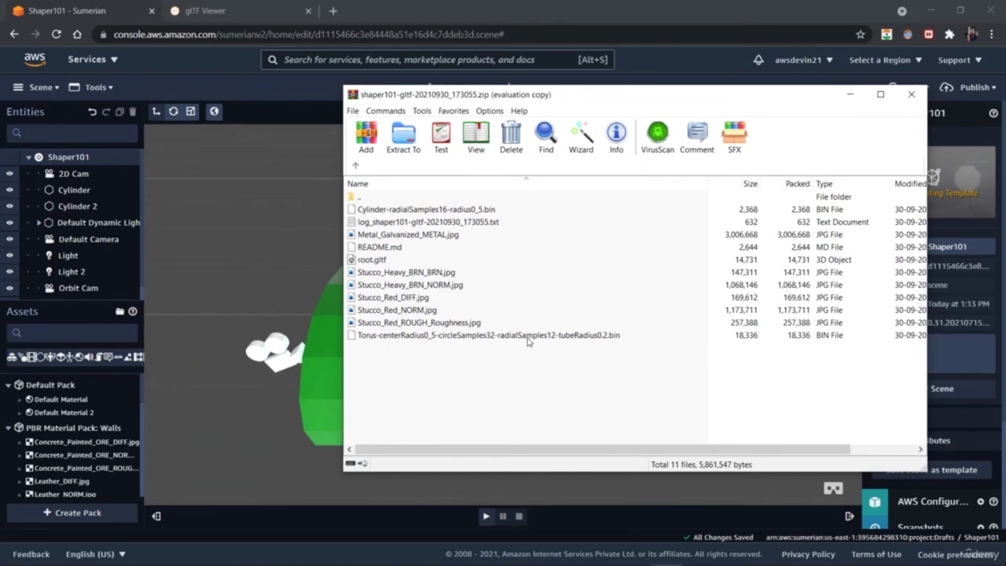
click(457, 263)
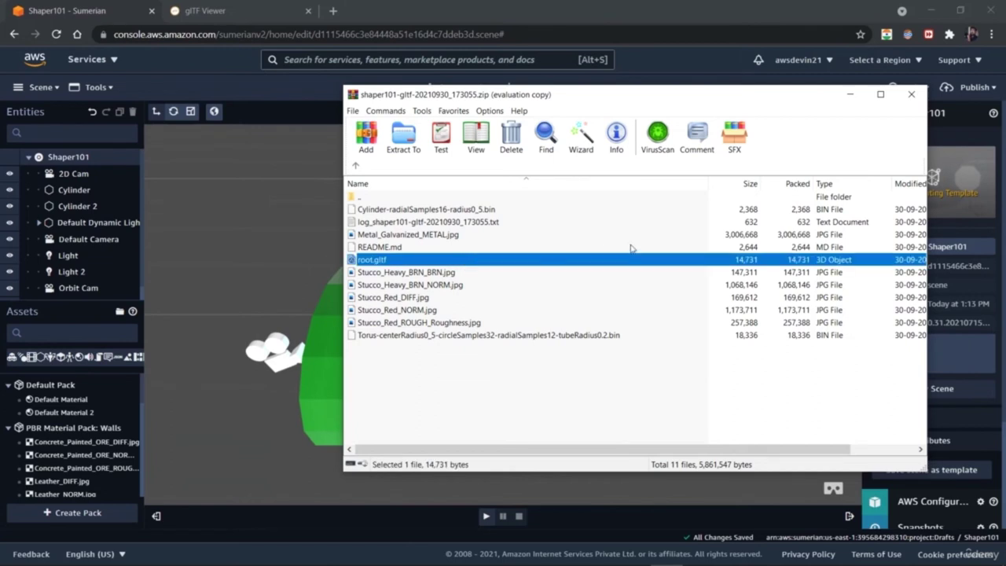
click(911, 95)
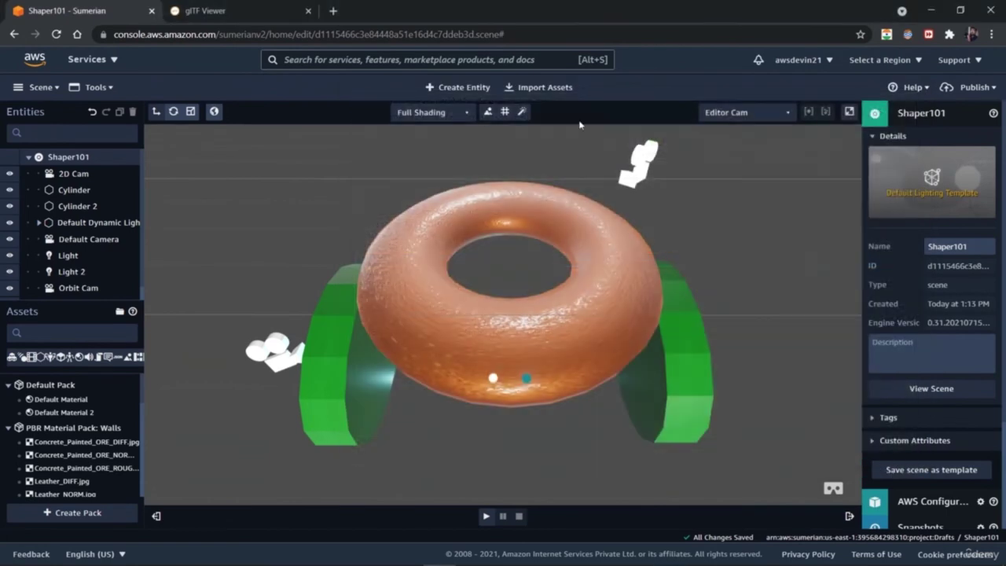
Load all files from the extracted shaper101-gltf folder into glTF Viewer.
click(231, 9)
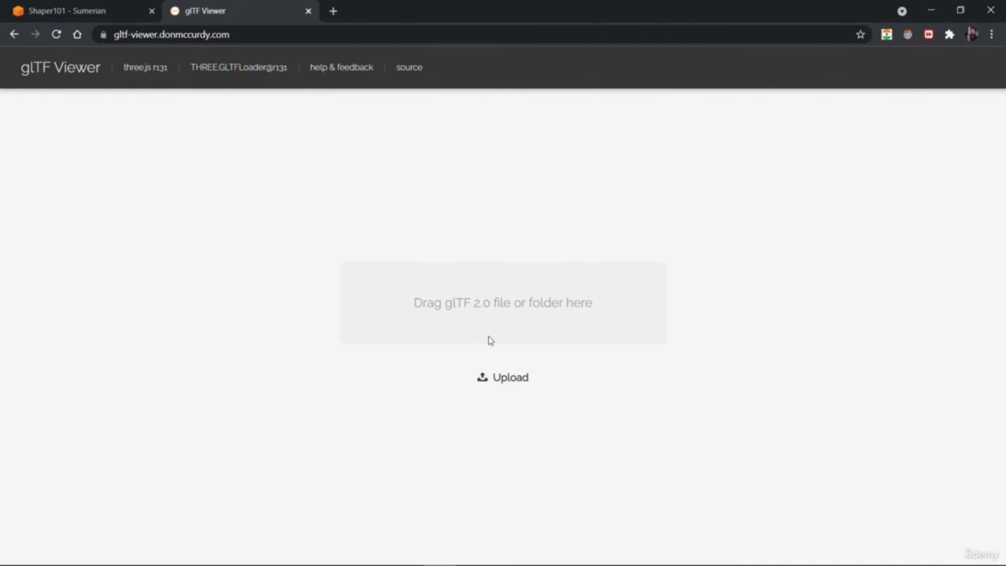
click(499, 375)
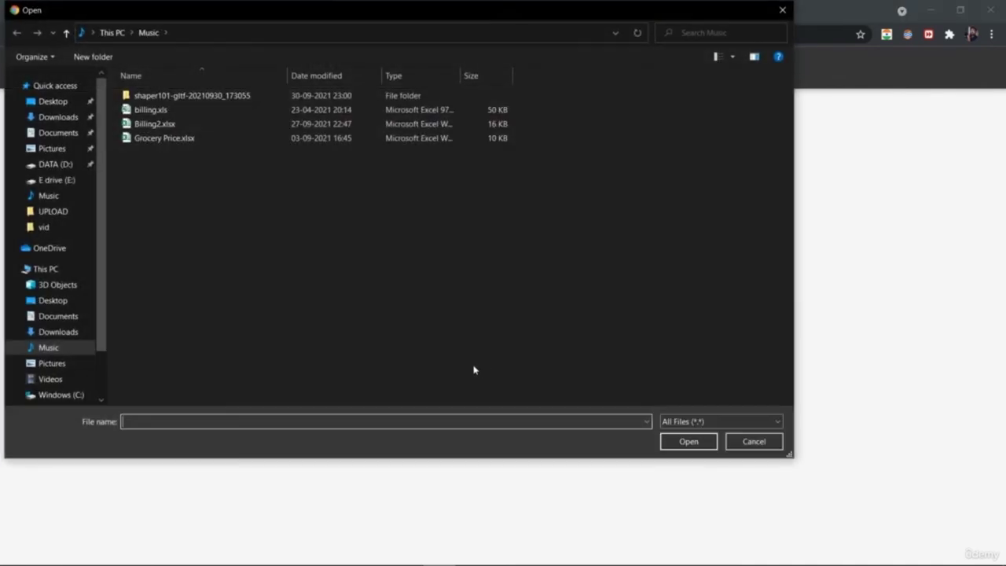
click(226, 95)
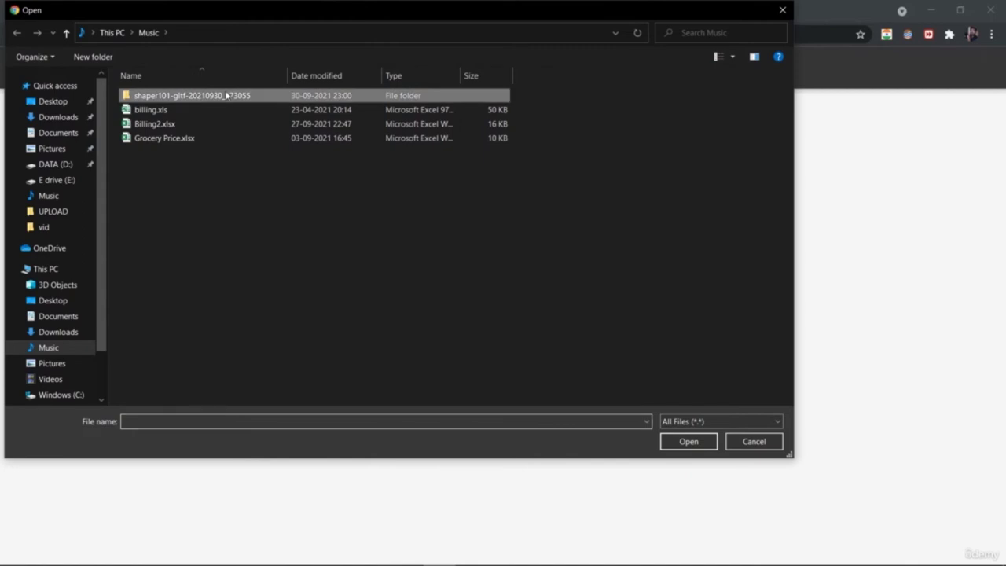
double_click(227, 95)
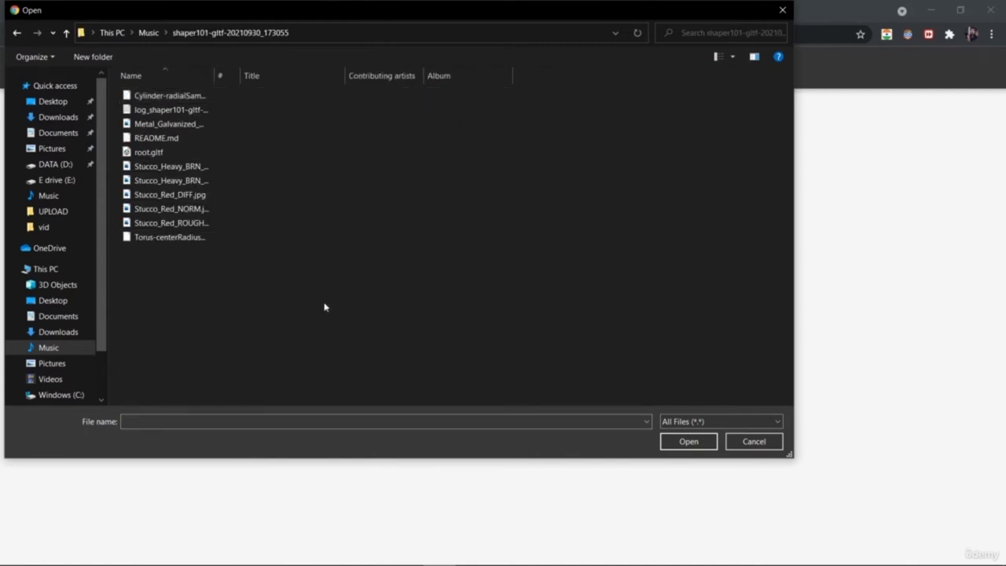
key(ctrl+a)
click(671, 443)
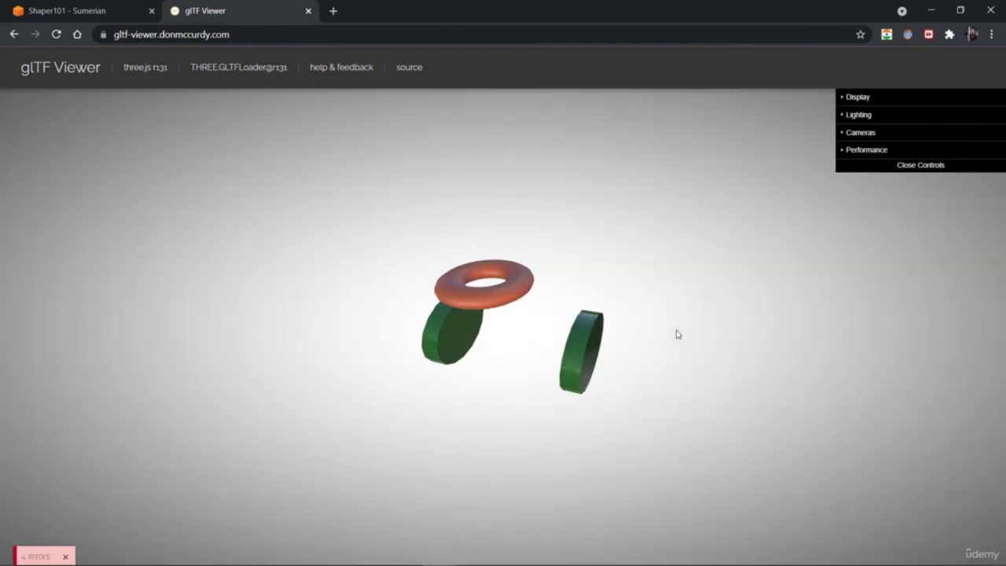
Orbit and zoom to view the torus between the green cylinders from the front and above.
drag(429, 336, 475, 404)
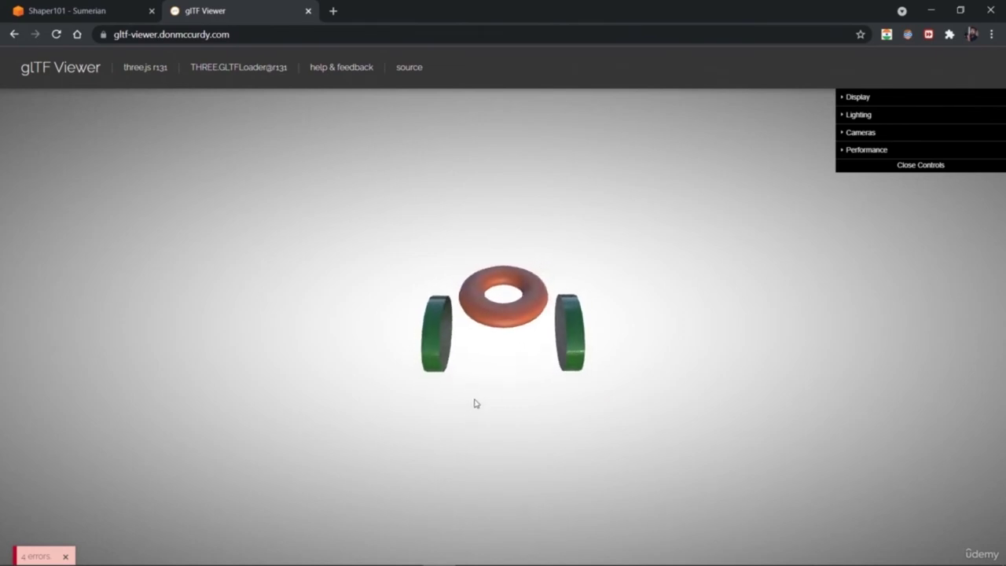
scroll(473, 519, up, 1)
scroll(472, 521, up, 4)
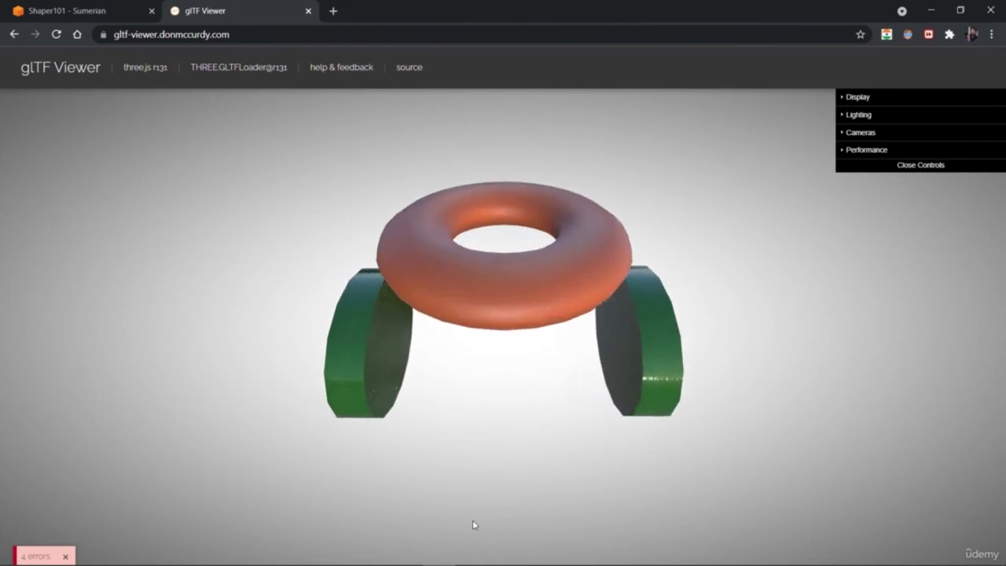
scroll(473, 520, down, 3)
scroll(472, 521, up, 2)
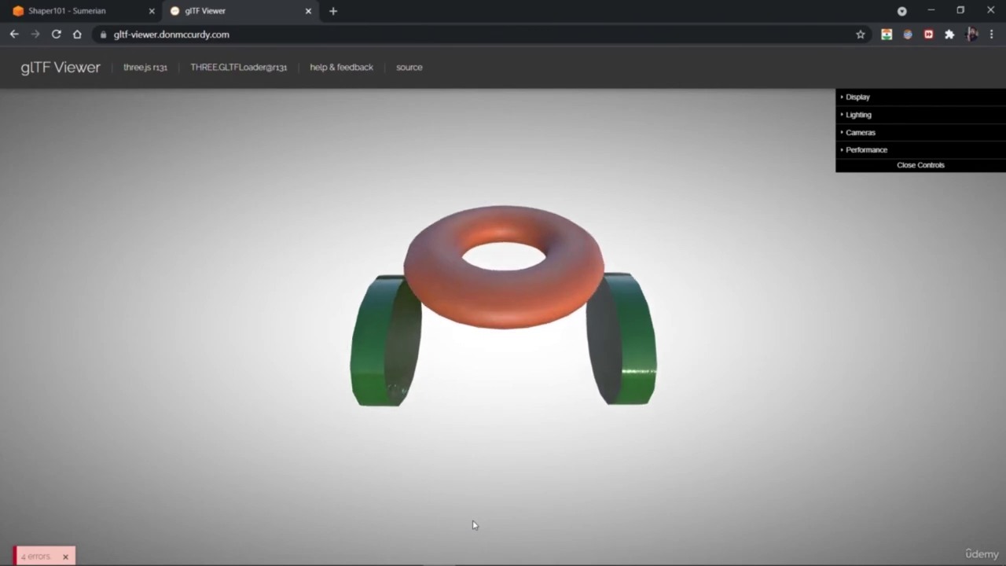
scroll(473, 519, up, 1)
drag(516, 344, 520, 313)
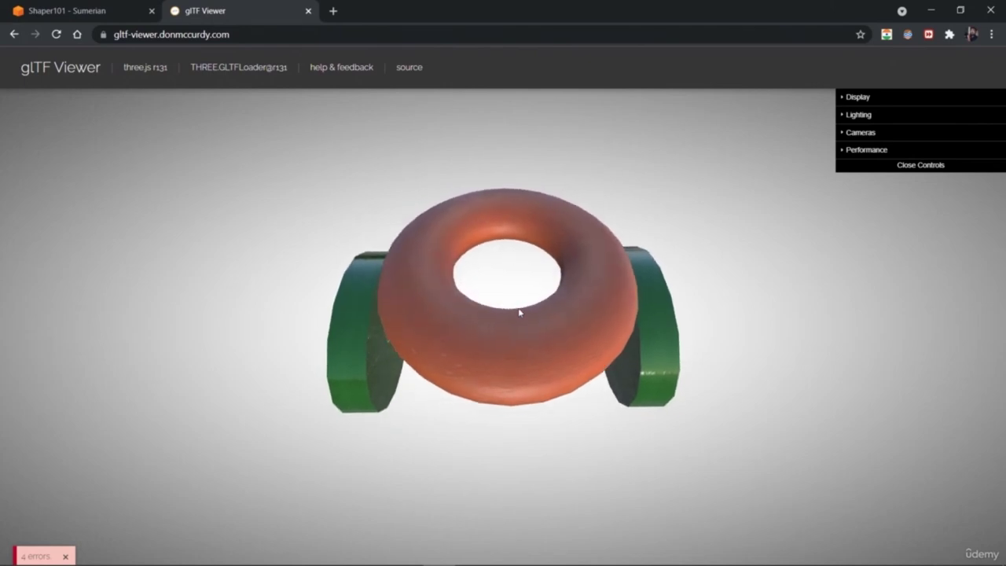
Try the Display toggles for background, wireframe, skeleton, grid and autoRotate, leaving them off.
click(844, 99)
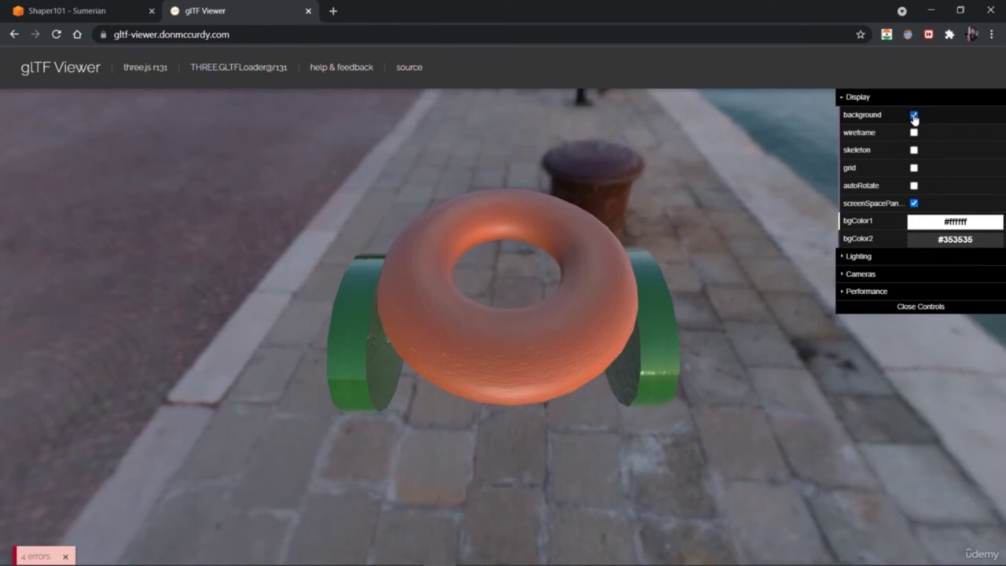
click(914, 116)
click(914, 133)
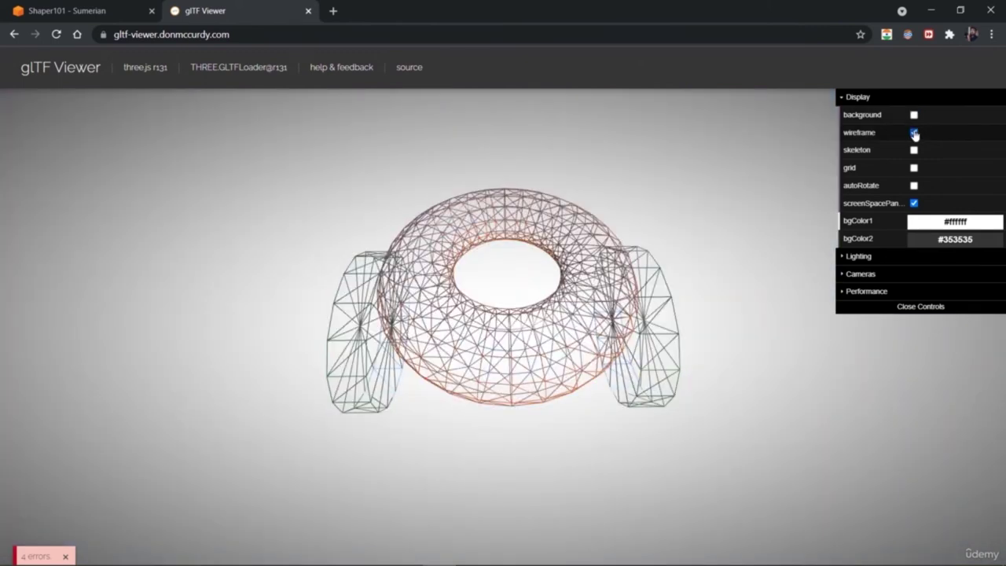
click(914, 133)
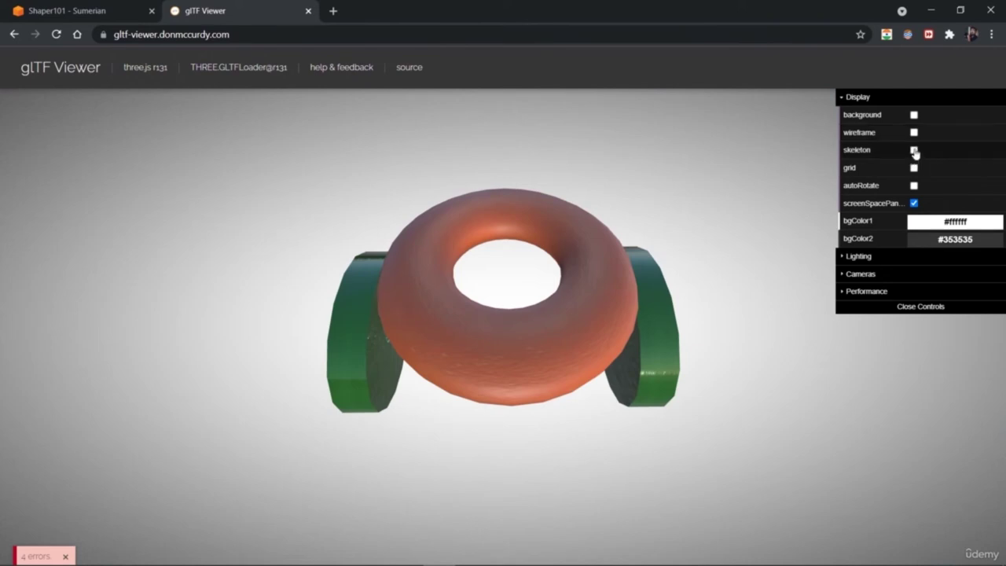
click(914, 150)
click(914, 167)
click(915, 167)
click(914, 186)
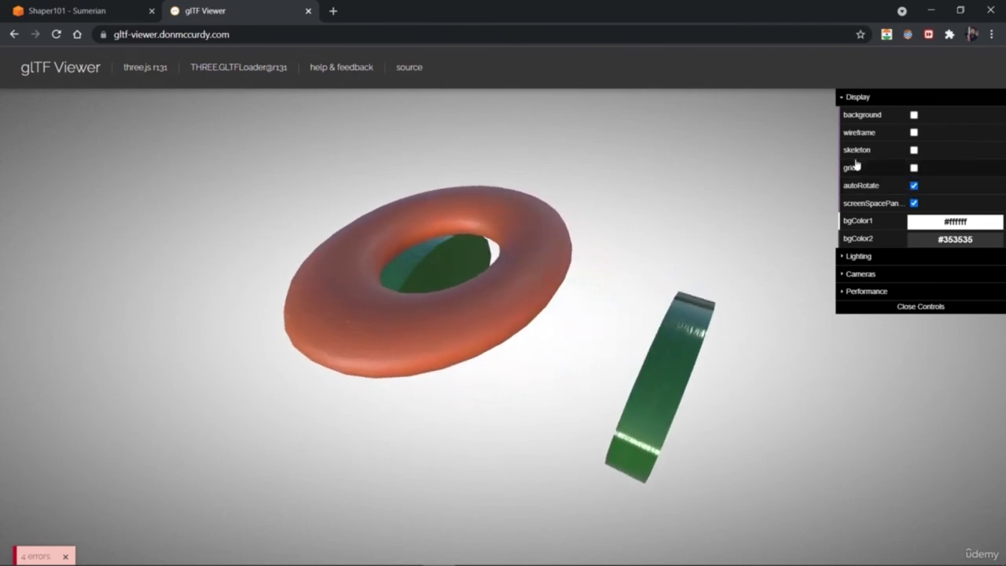
click(915, 185)
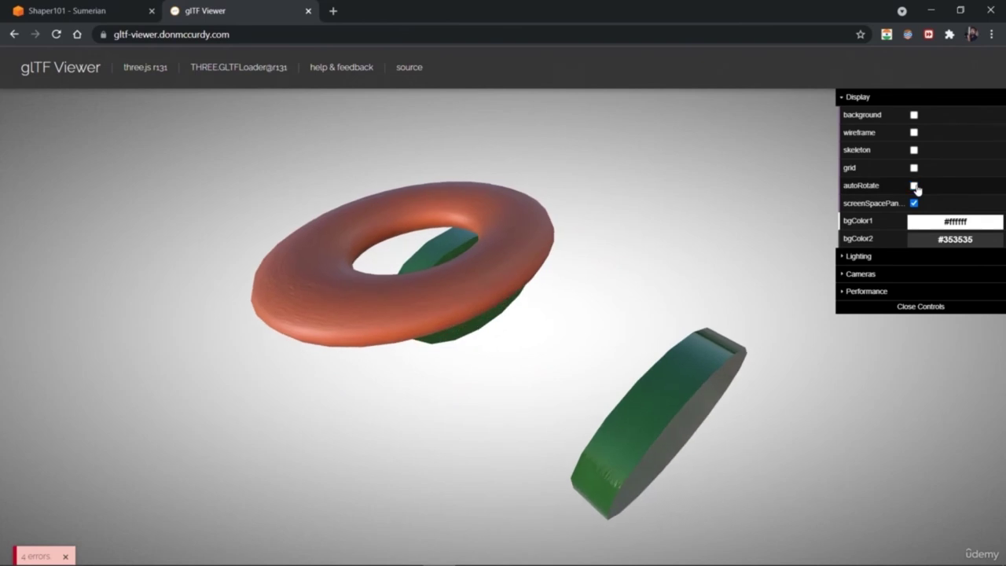
drag(404, 351, 443, 317)
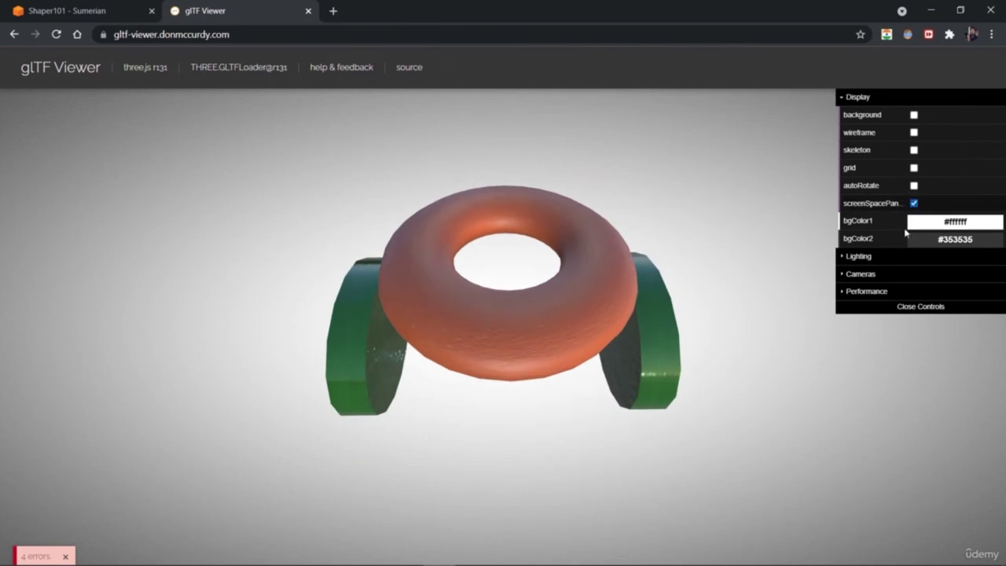
Set the background colour to pale pinkish grey #ddcbcb after trying red, purple and near-black.
click(975, 238)
mouse_move(956, 233)
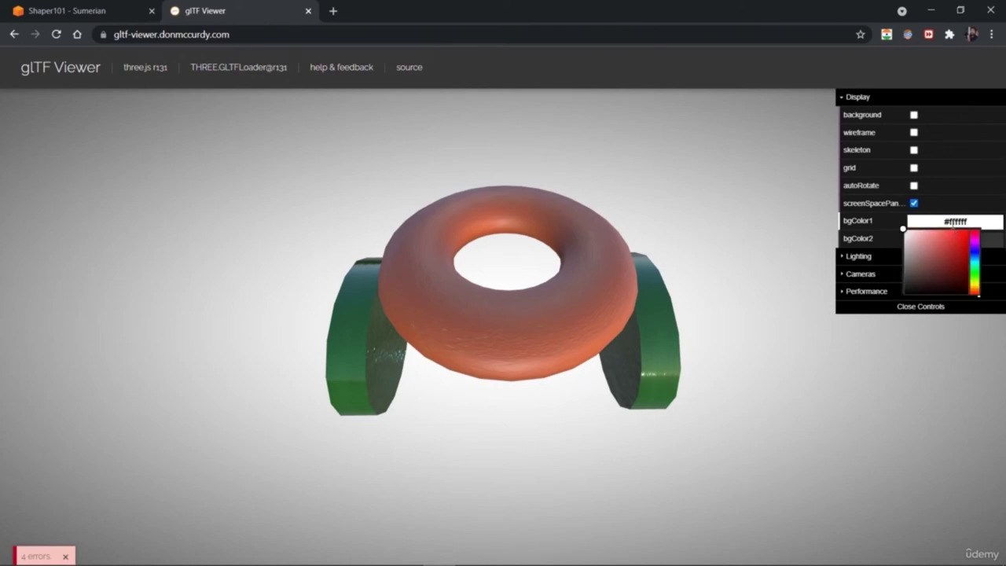
click(956, 239)
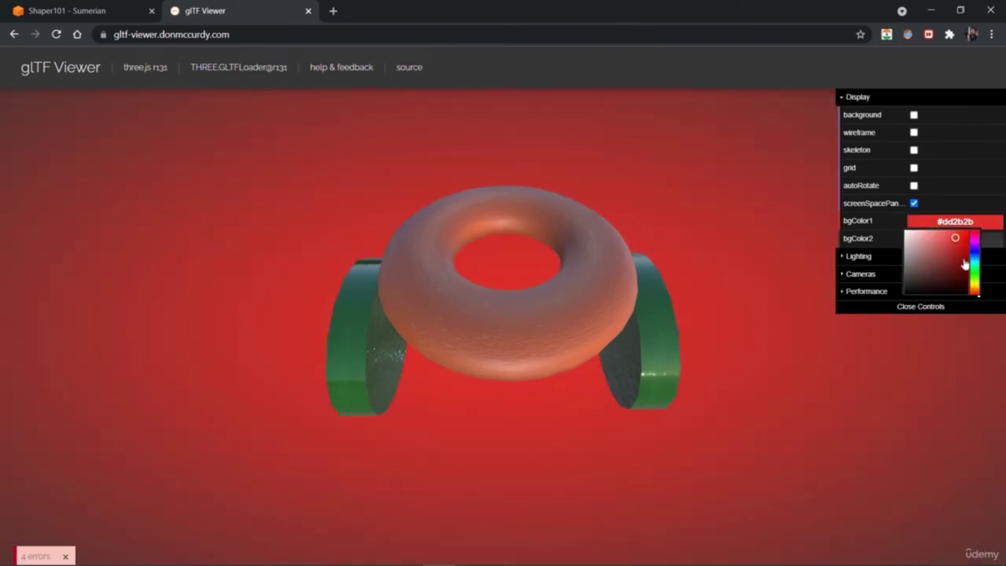
click(962, 258)
drag(974, 275, 973, 291)
click(975, 244)
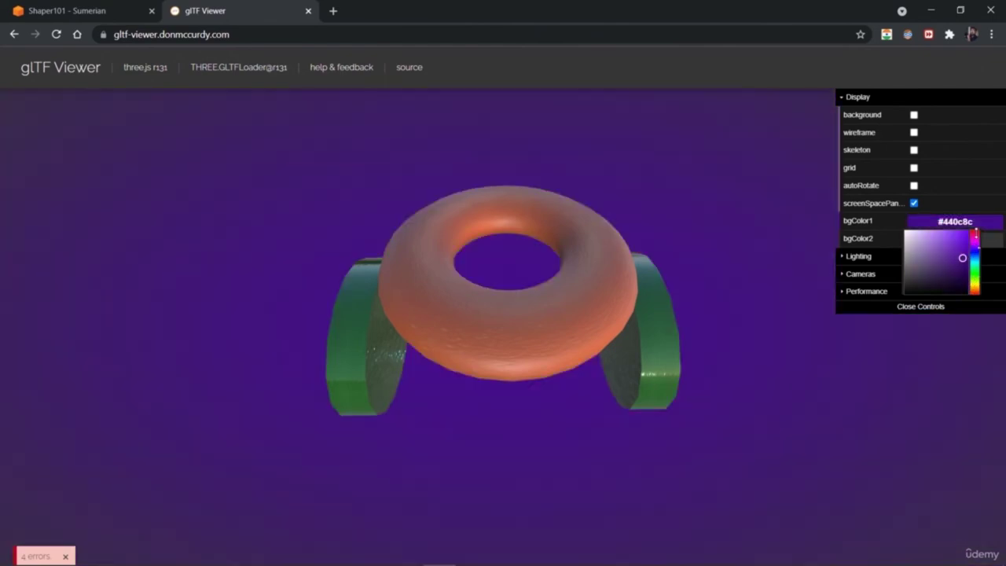
click(975, 227)
click(952, 290)
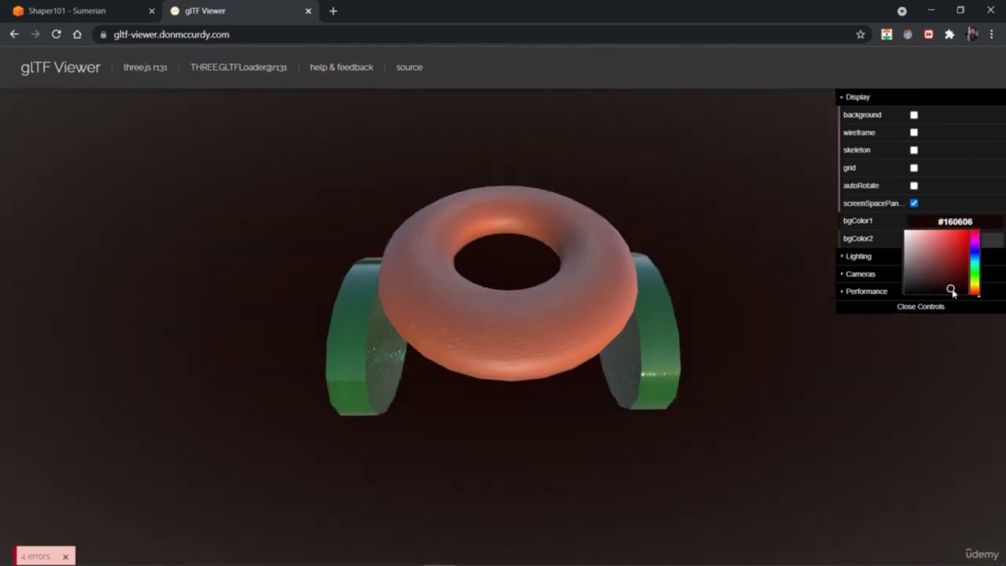
click(907, 253)
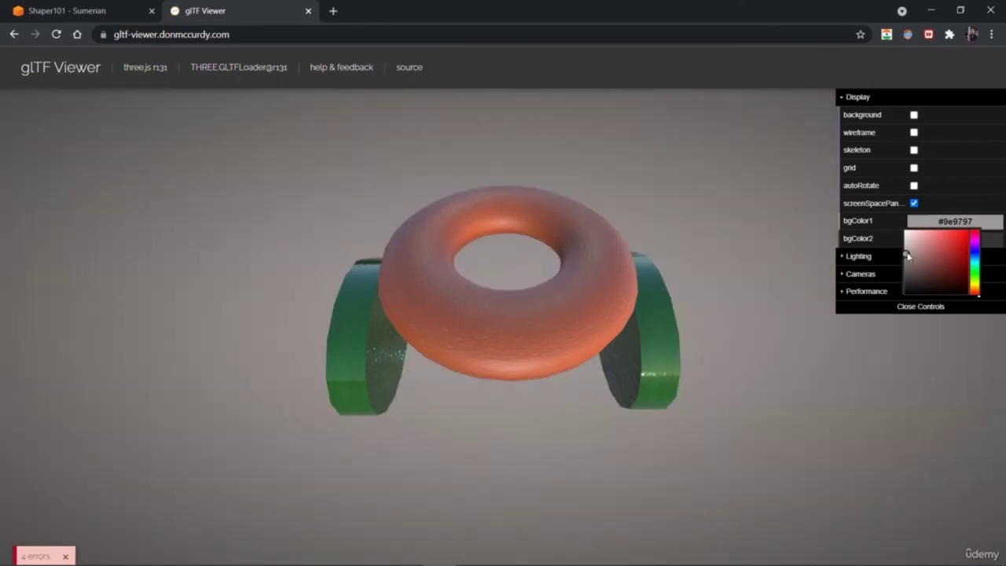
drag(907, 250, 909, 236)
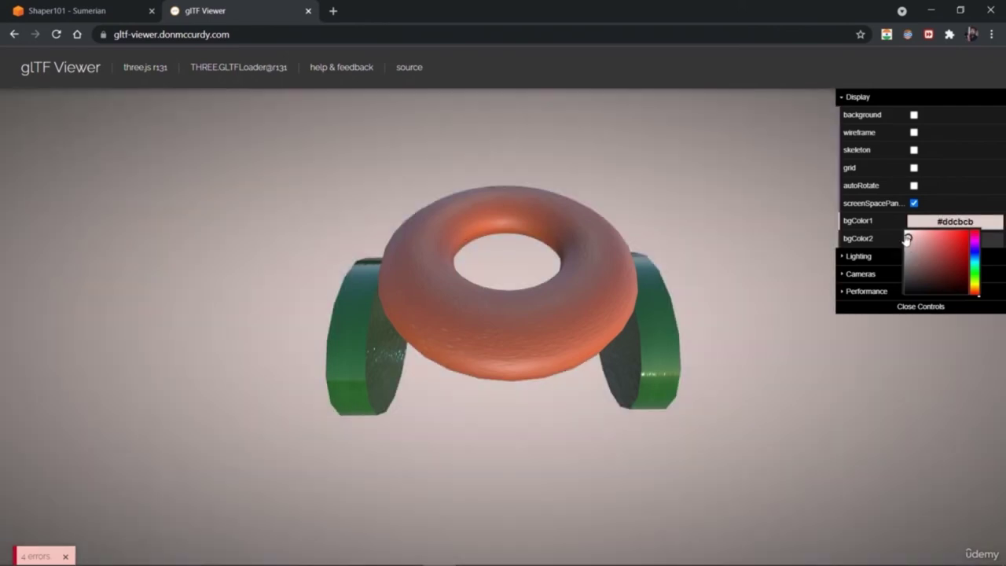
click(846, 257)
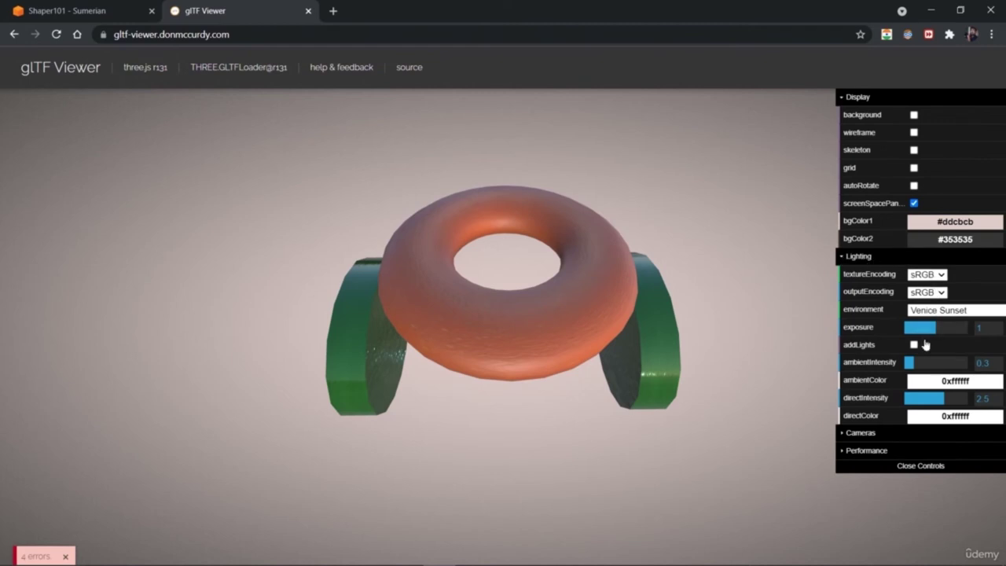
Enable addLights and raise ambientIntensity to about 1.69.
drag(952, 330, 915, 362)
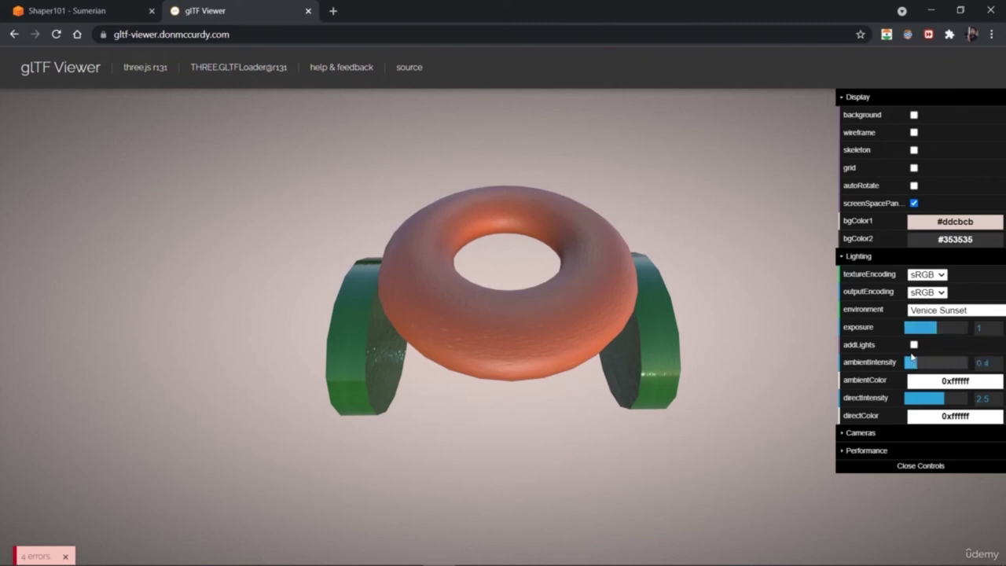
click(914, 345)
click(913, 346)
click(914, 345)
drag(912, 363, 960, 375)
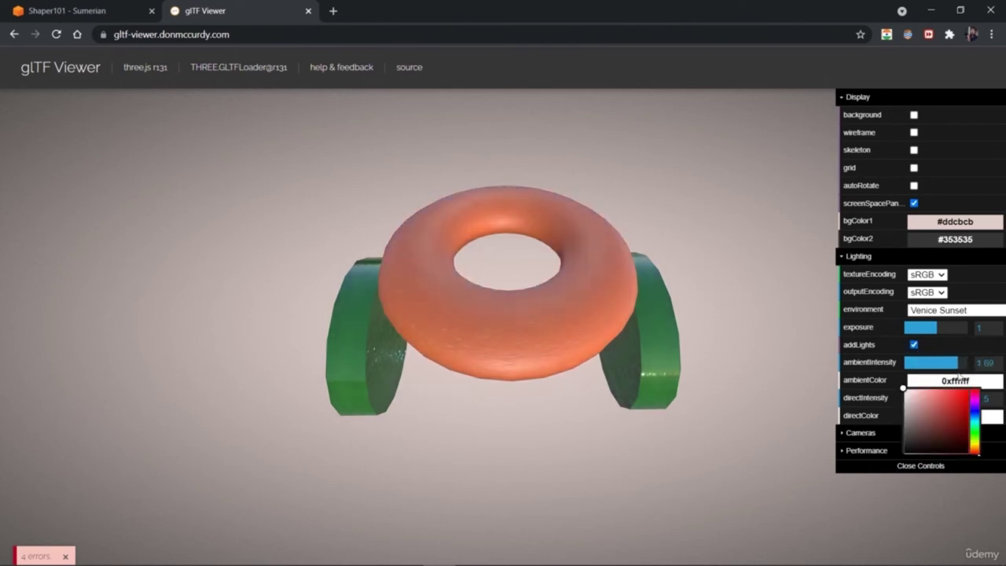
click(846, 434)
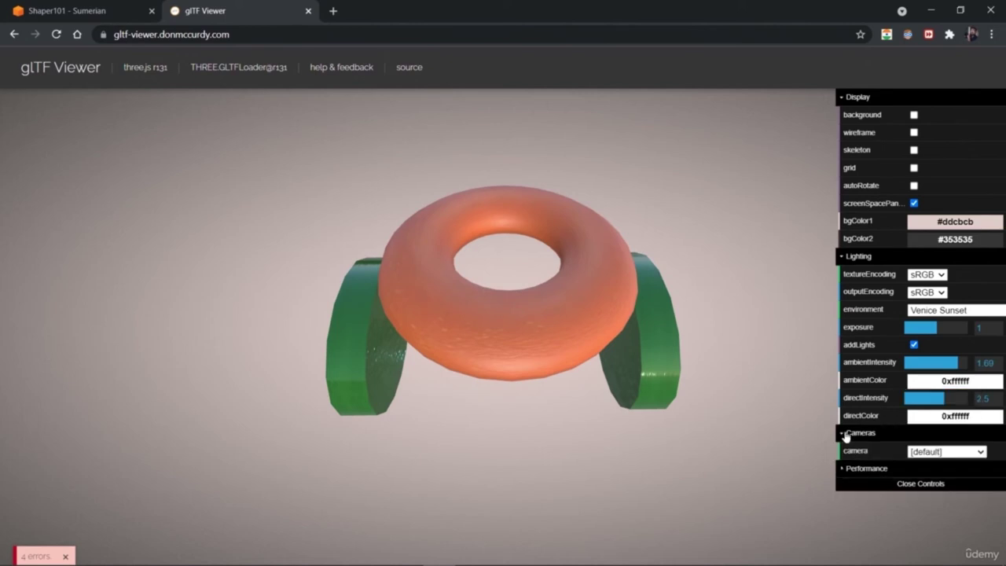
Try Default_Camera, Orbit_Cam and 2D_Cam views, settle on Default_Camera, and close the controls.
click(982, 452)
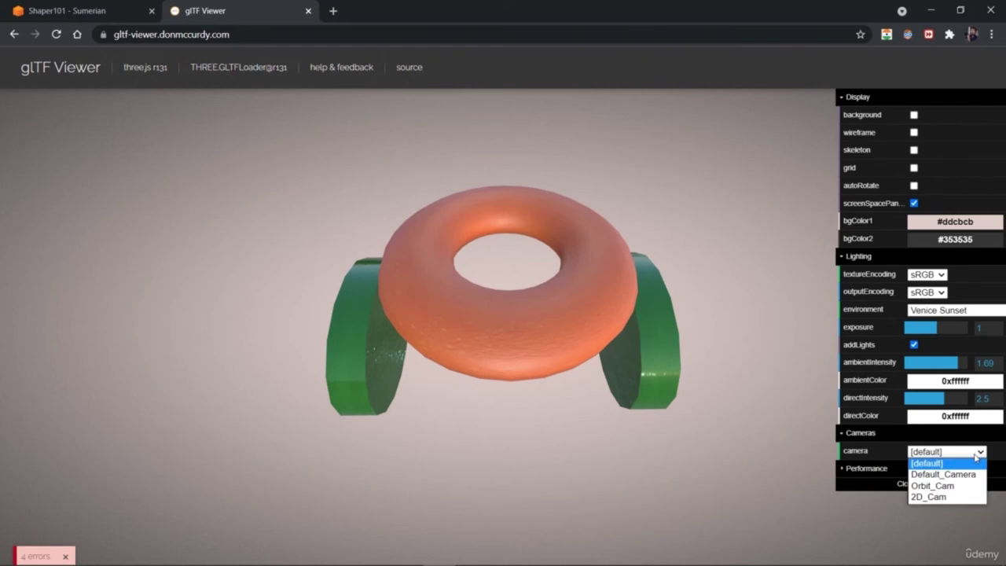
click(966, 474)
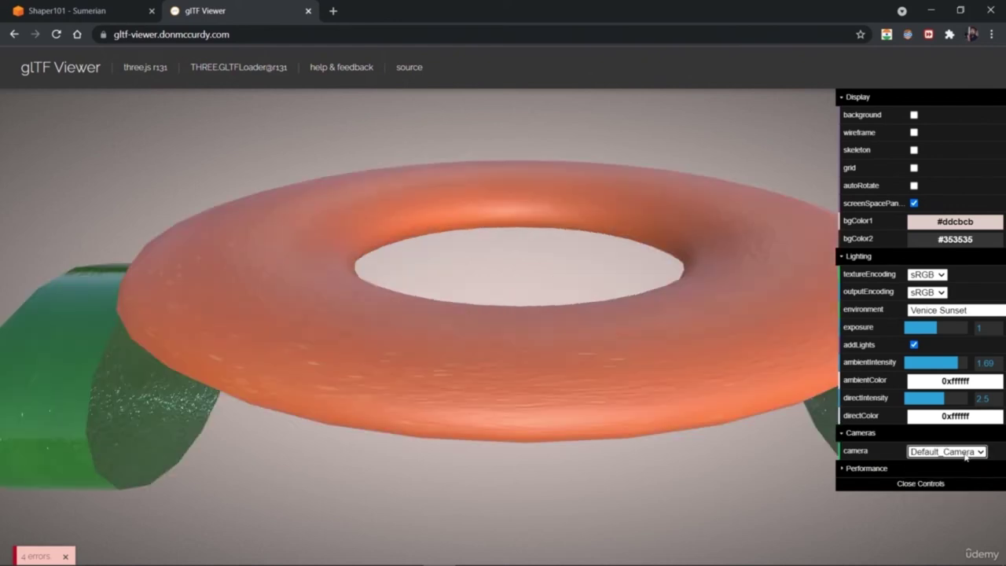
click(966, 454)
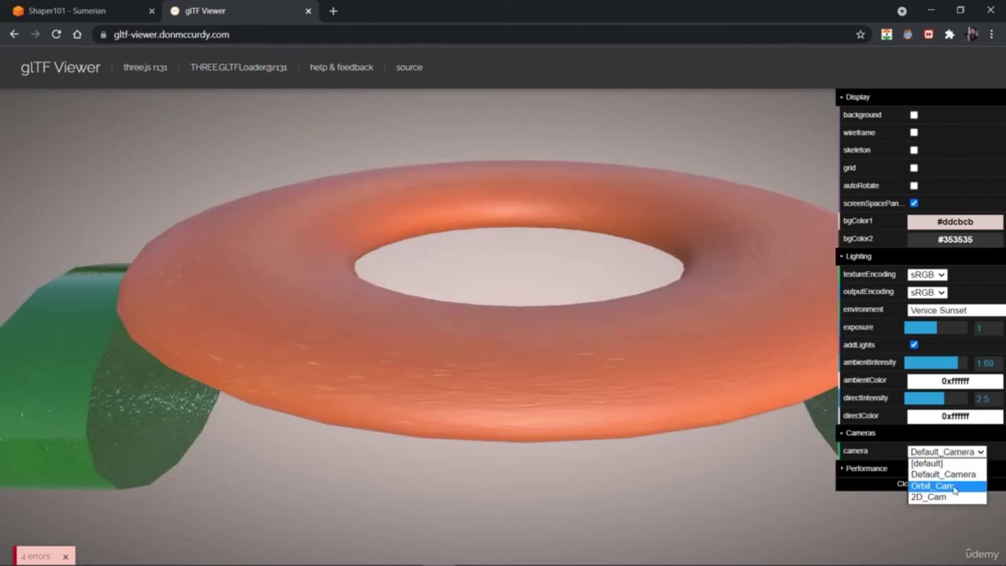
click(955, 486)
click(951, 452)
click(946, 498)
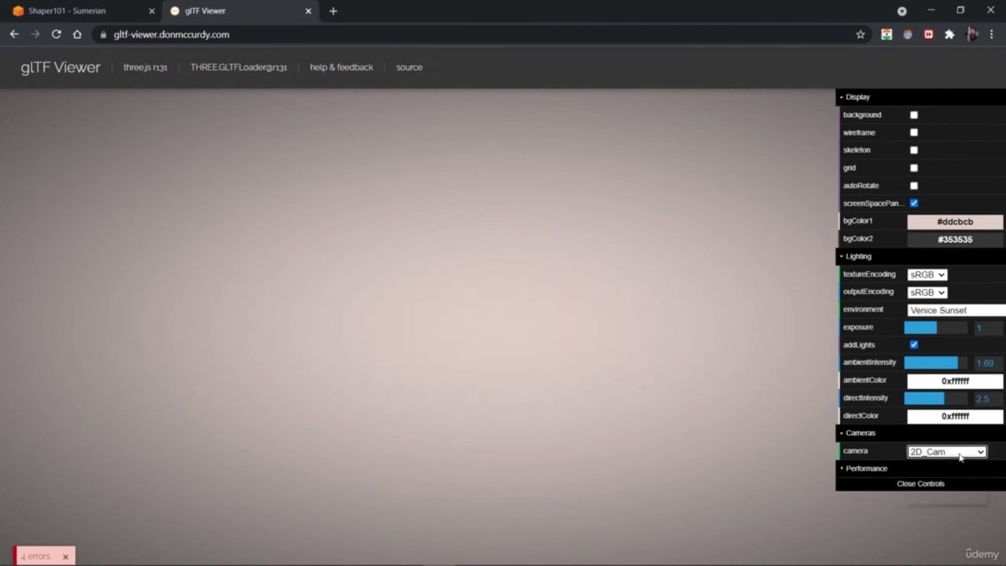
click(959, 455)
click(954, 476)
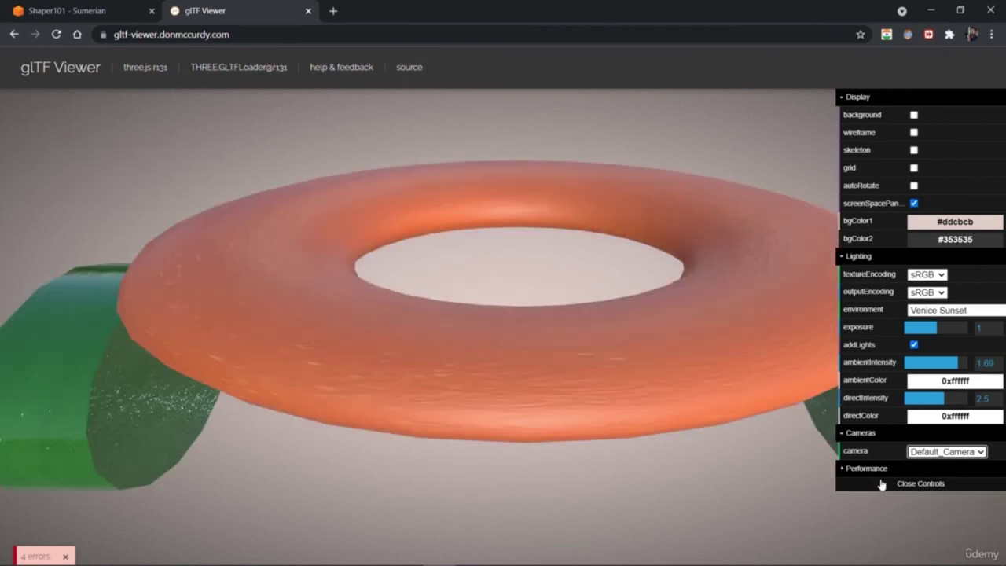
click(949, 453)
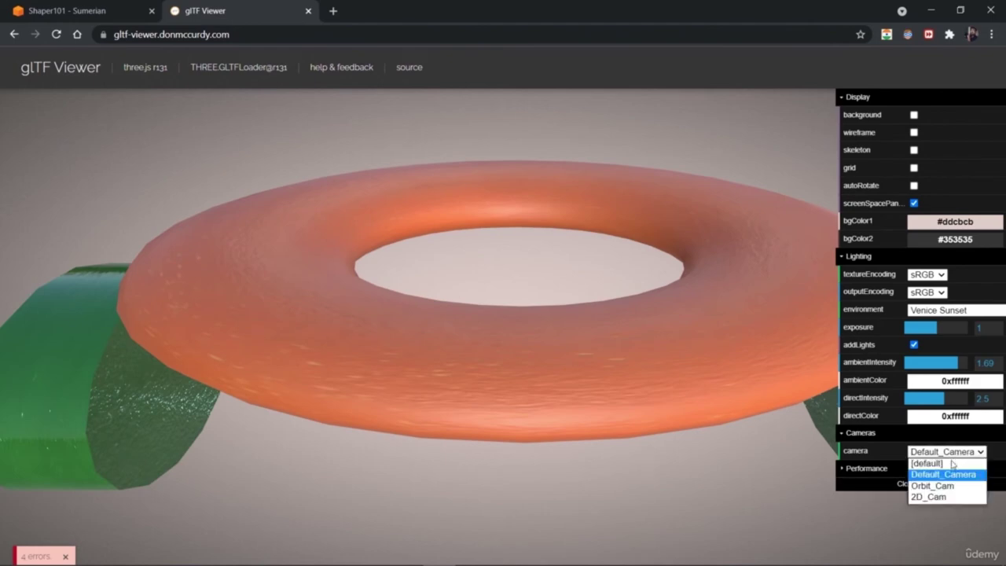
click(855, 487)
click(842, 484)
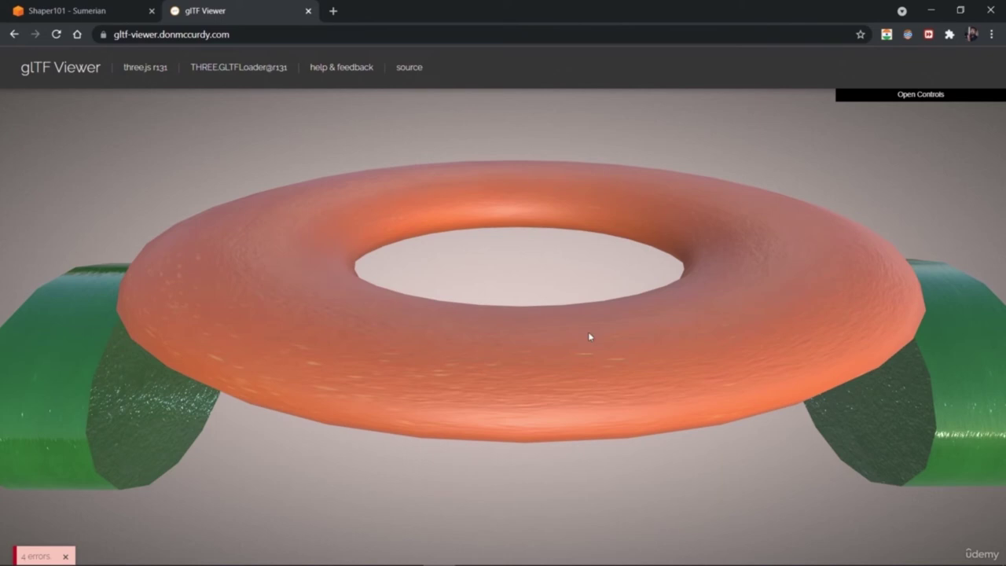
Dismiss the '4 errors' notice and briefly view the three.js r131 and viewer GitHub pages.
click(66, 558)
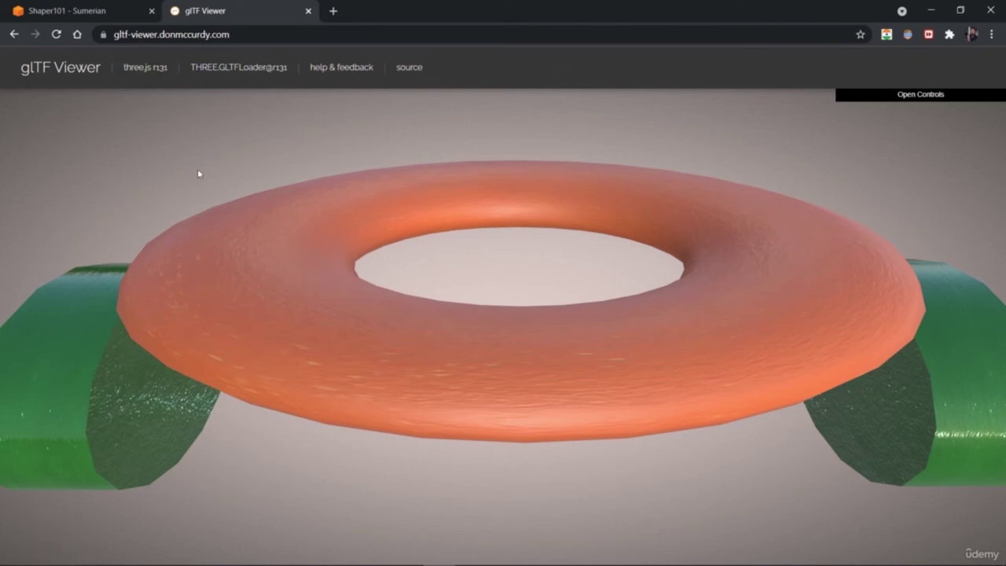
click(140, 75)
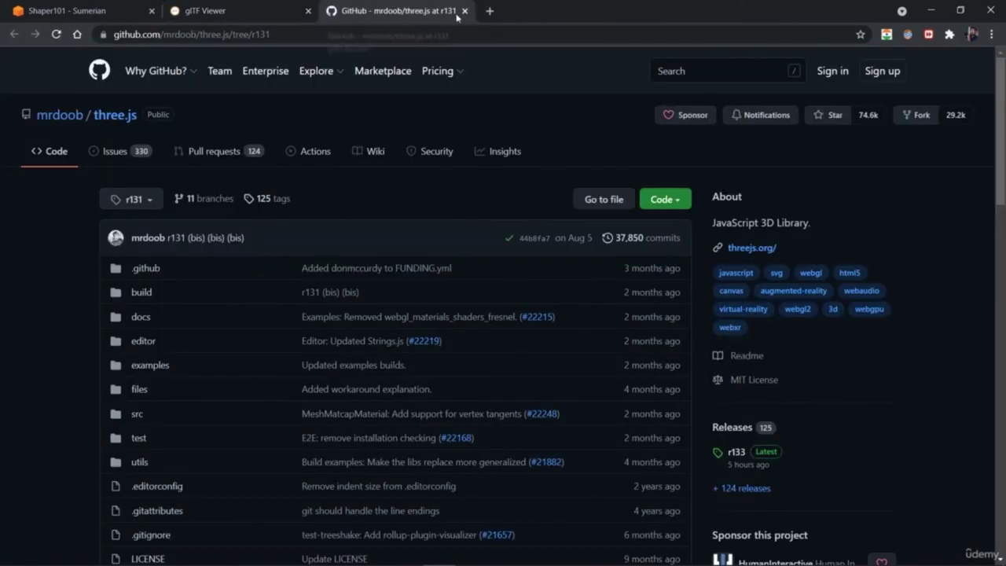
click(463, 11)
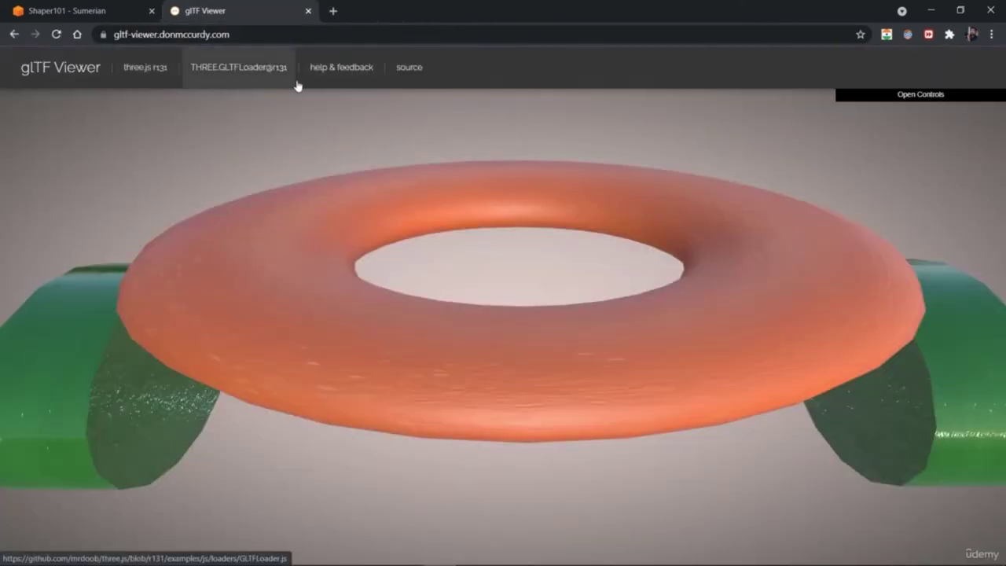
click(410, 75)
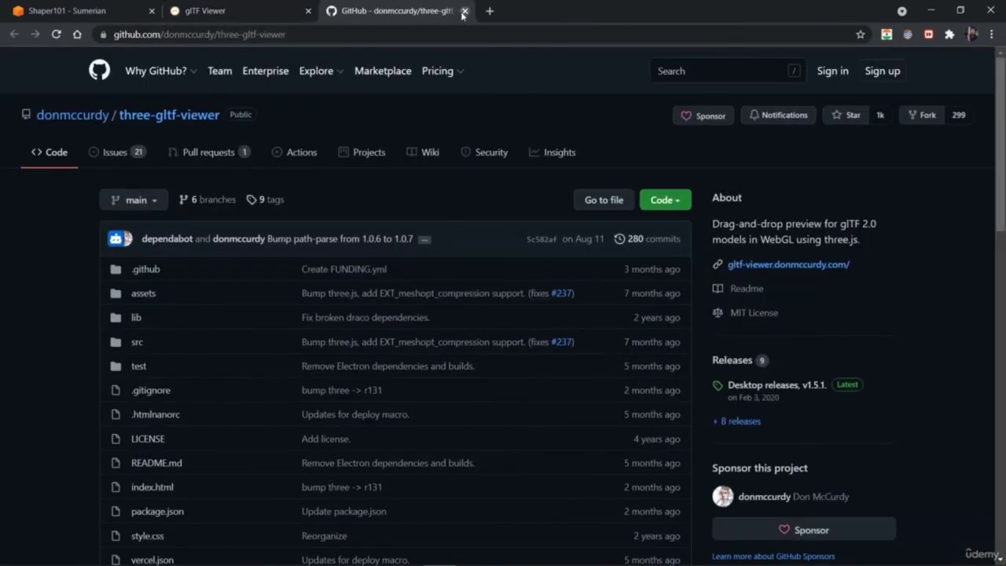
click(464, 11)
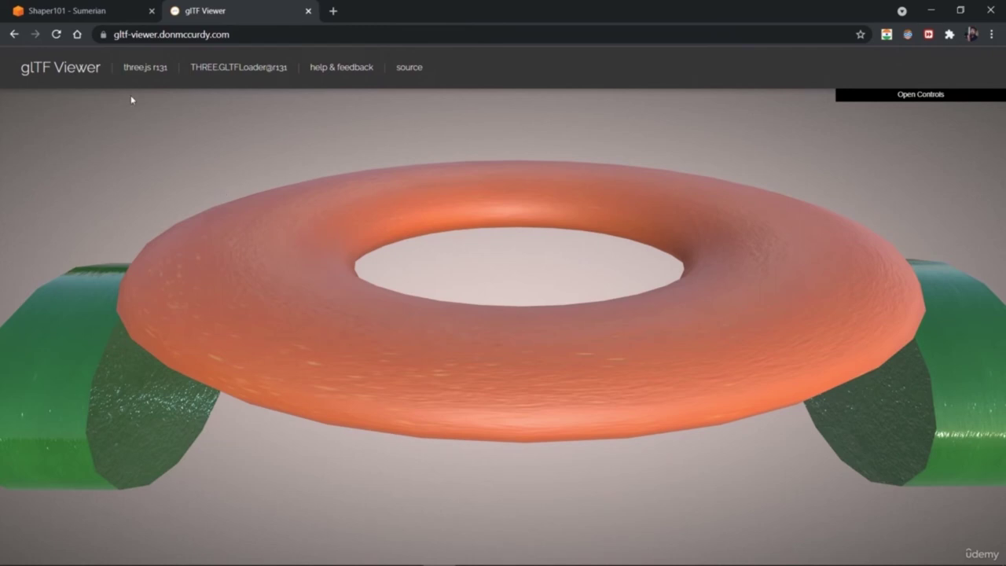
click(33, 8)
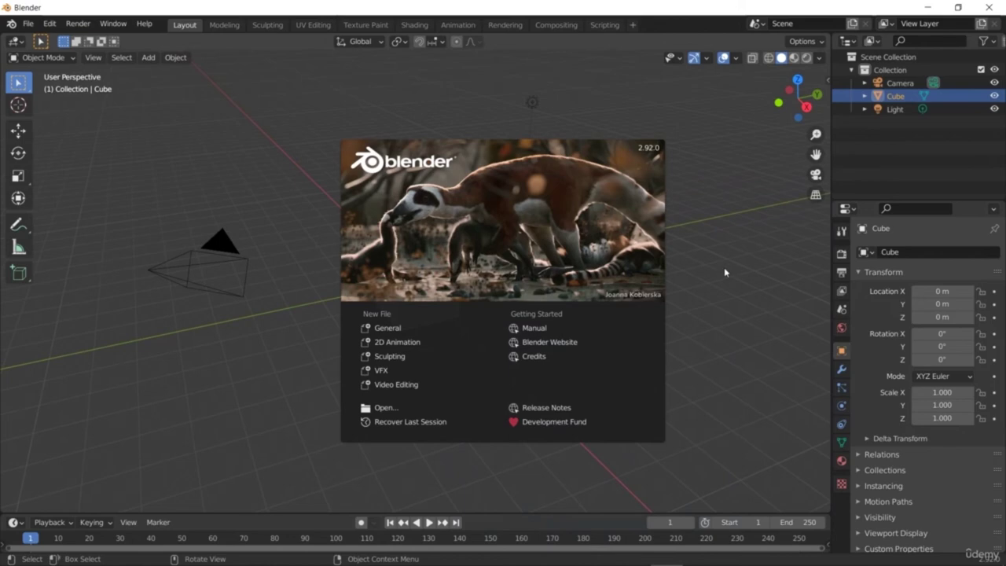
Close the Blender splash and delete the default Camera and Cube, leaving only the Light.
click(723, 274)
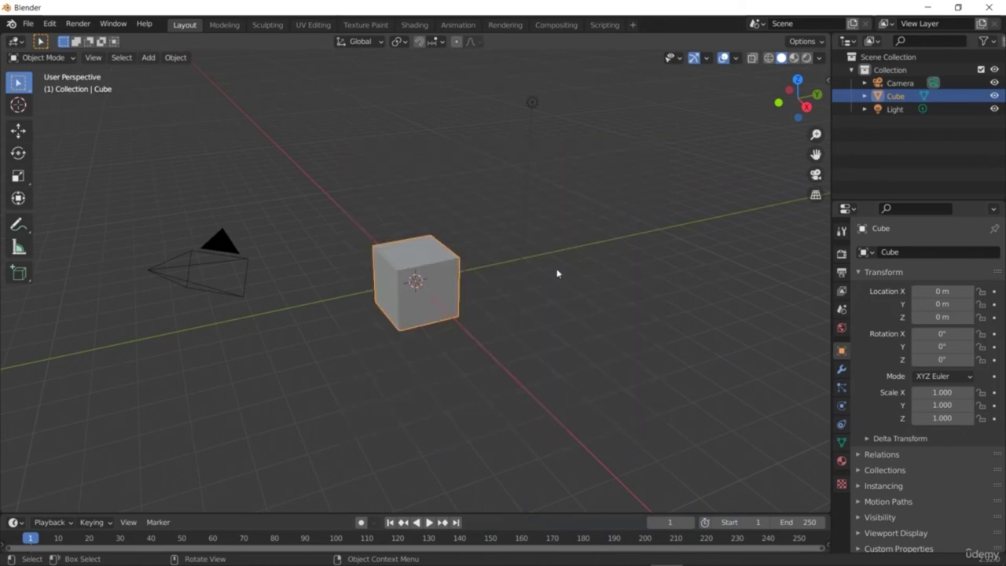
click(220, 254)
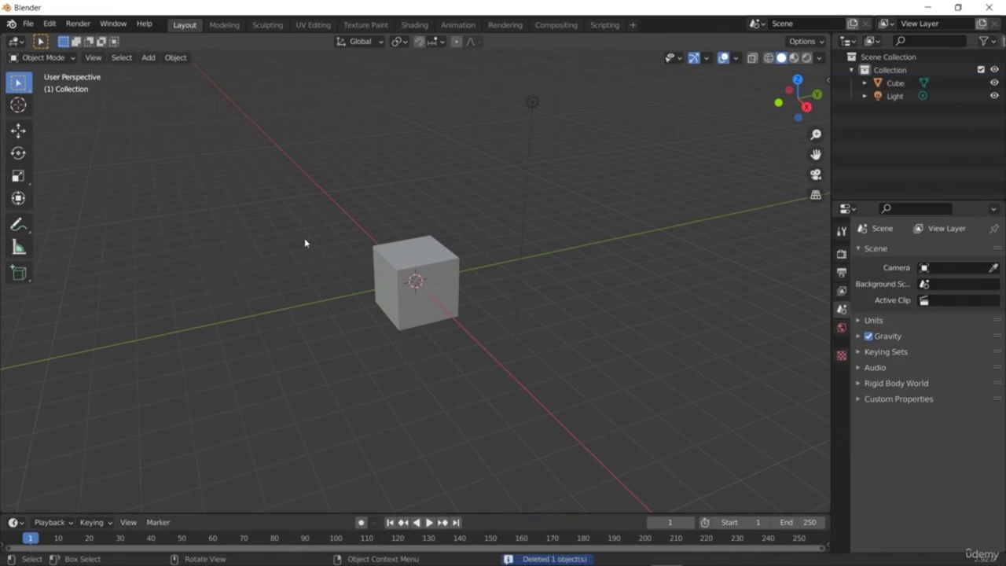
click(385, 265)
key(Delete)
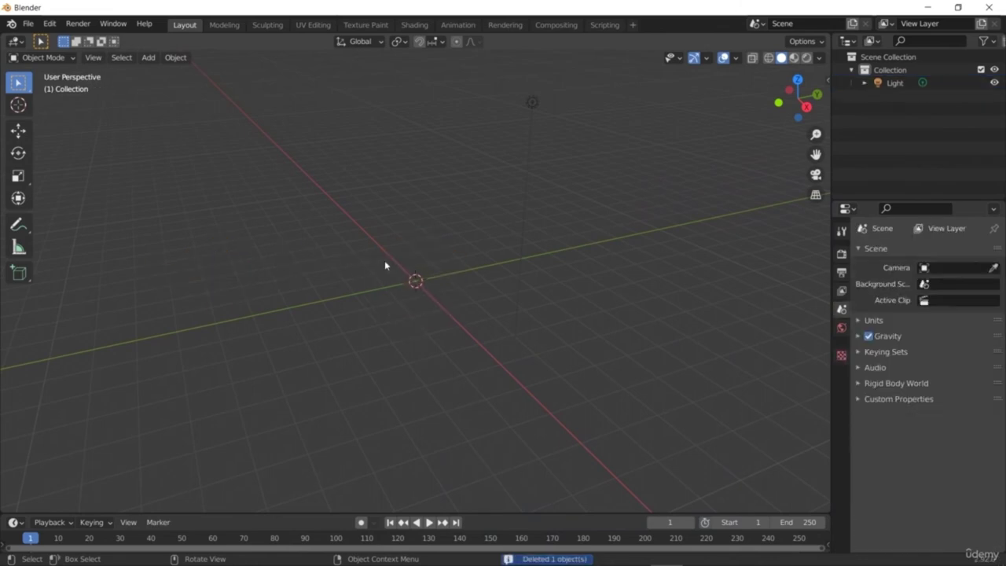
Start a glTF 2.0 import from the File > Import list.
click(29, 24)
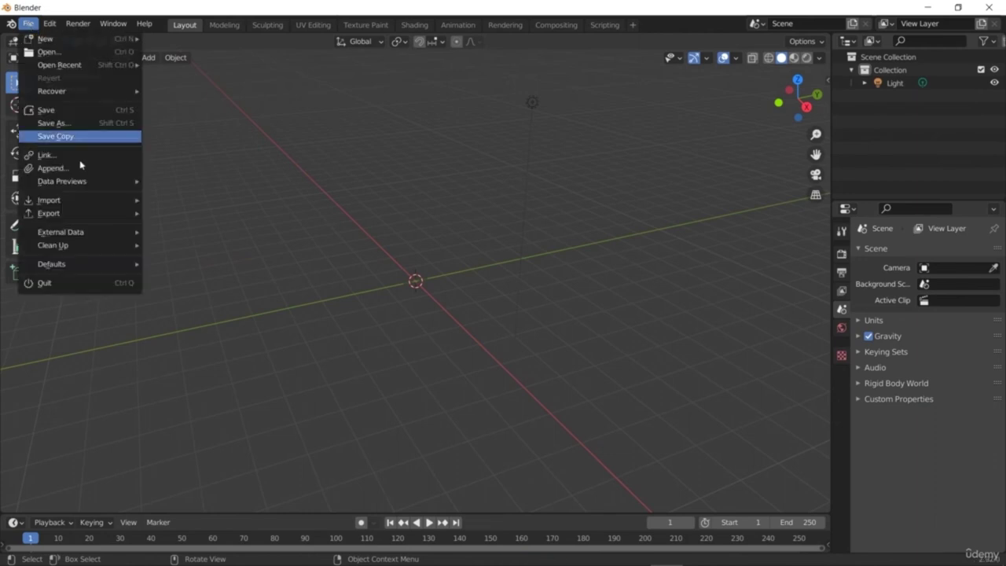
mouse_move(107, 206)
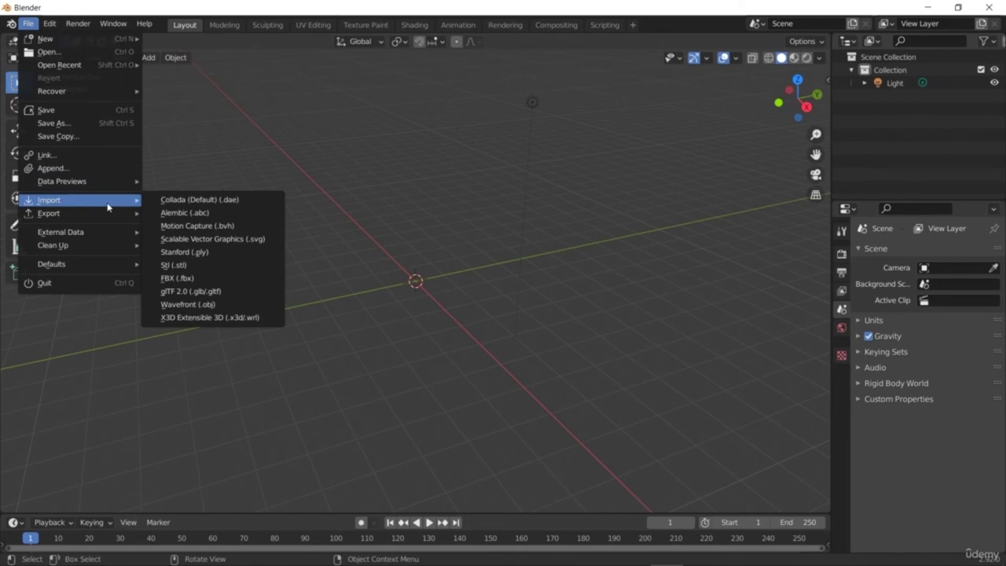
click(243, 297)
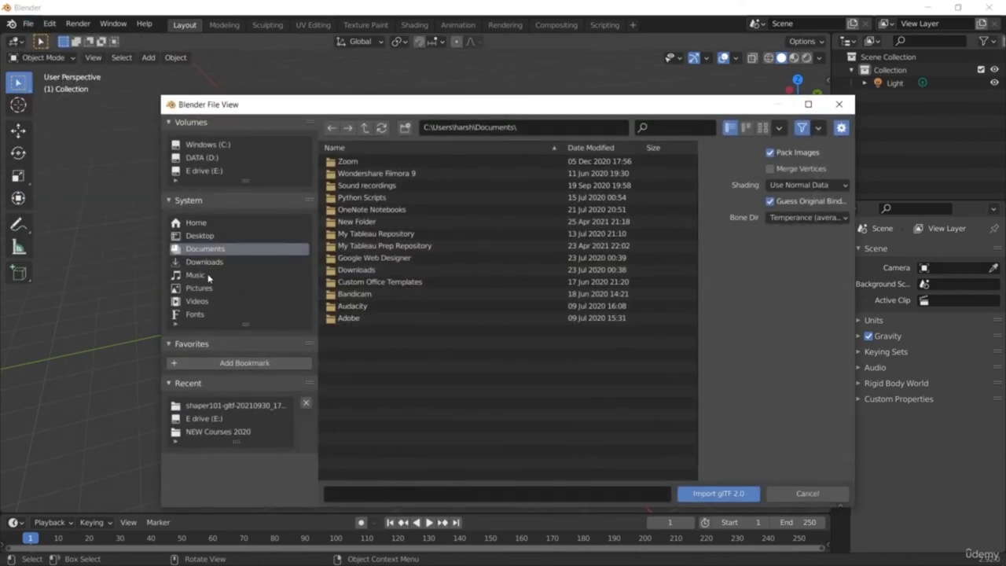
Import root.gltf from Music > shaper101-gltf-20210930_173055 into the scene.
click(208, 276)
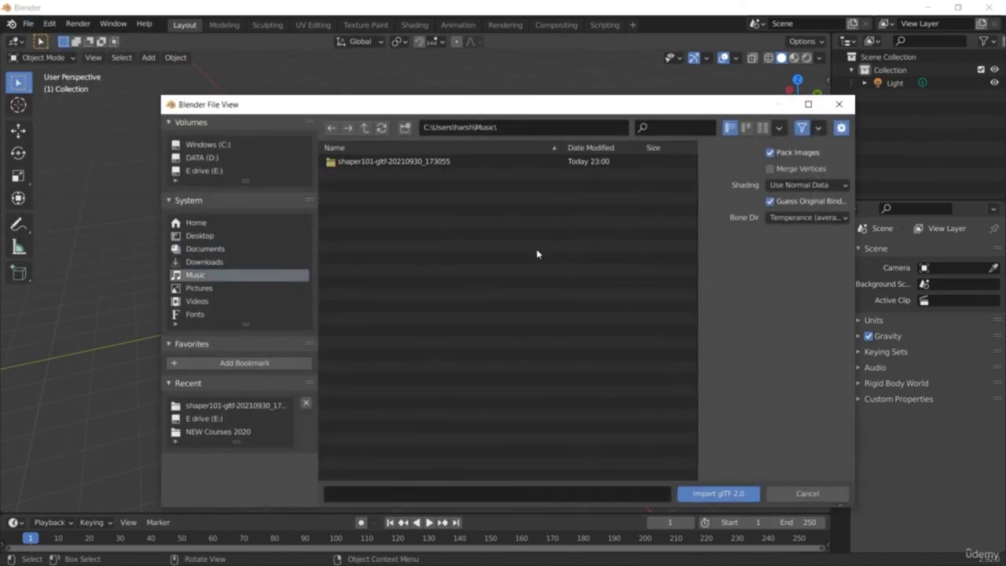
double_click(433, 161)
click(433, 161)
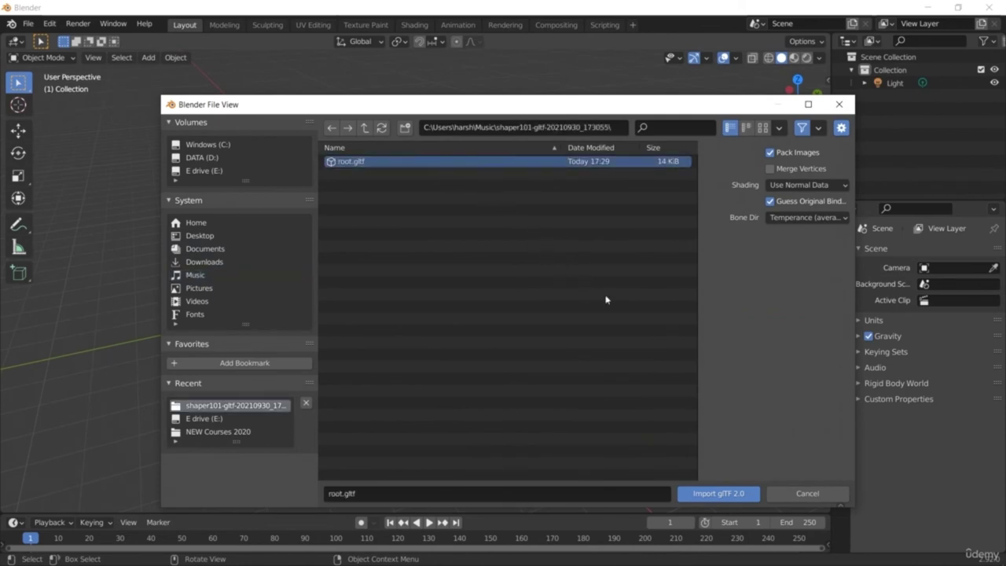
click(717, 497)
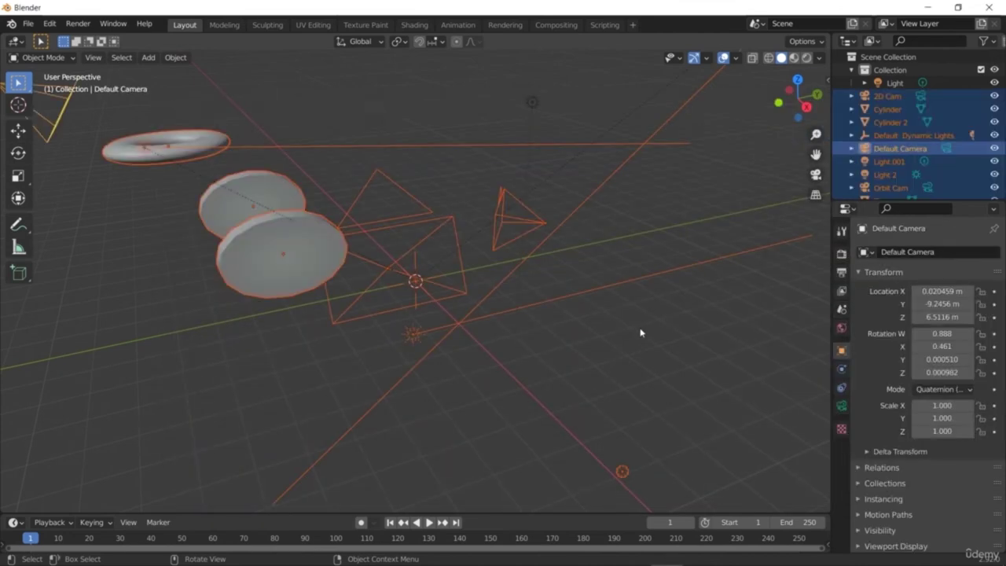
Switch to the Shading workspace and box-select the two green cylinders.
drag(180, 328, 222, 339)
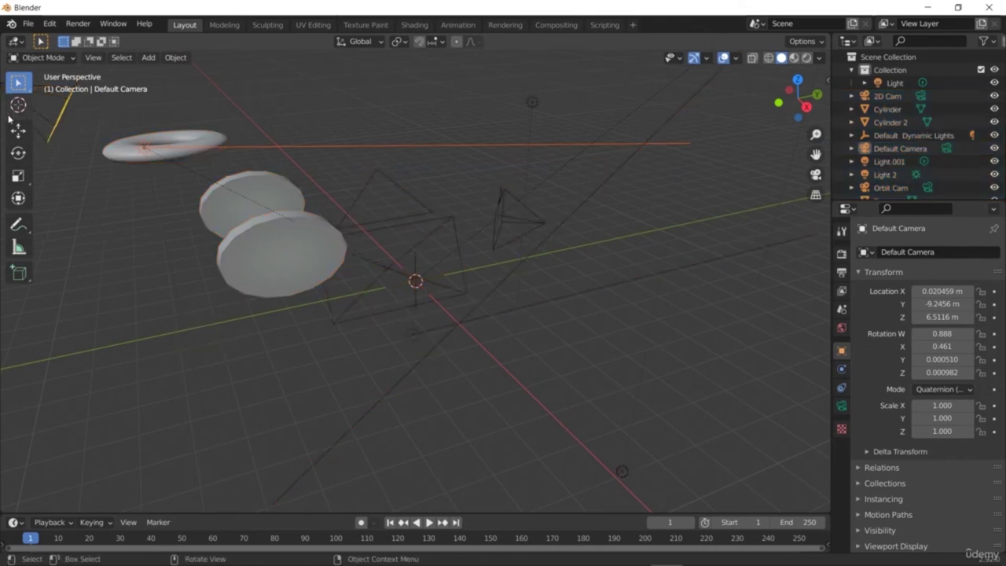
click(18, 152)
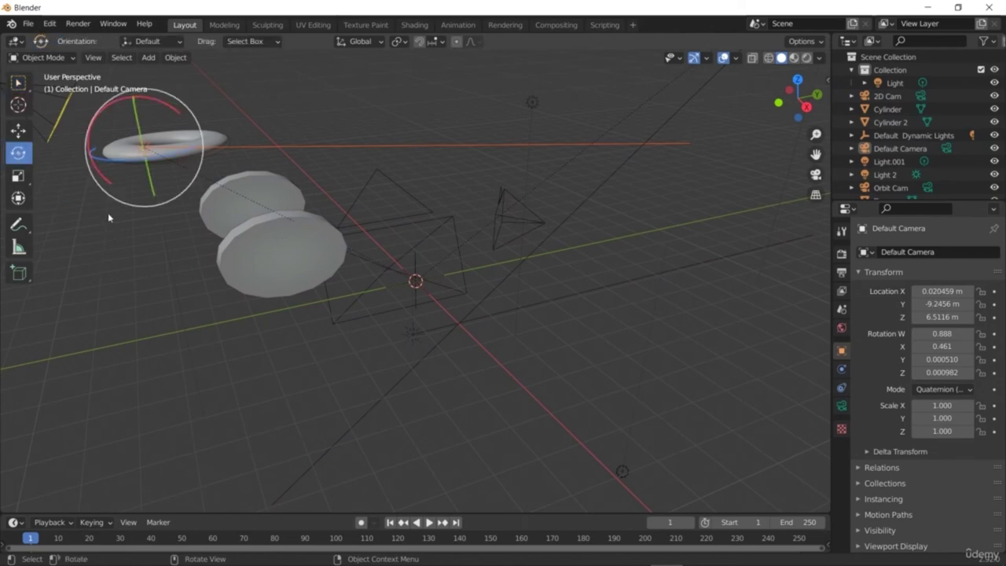
click(111, 219)
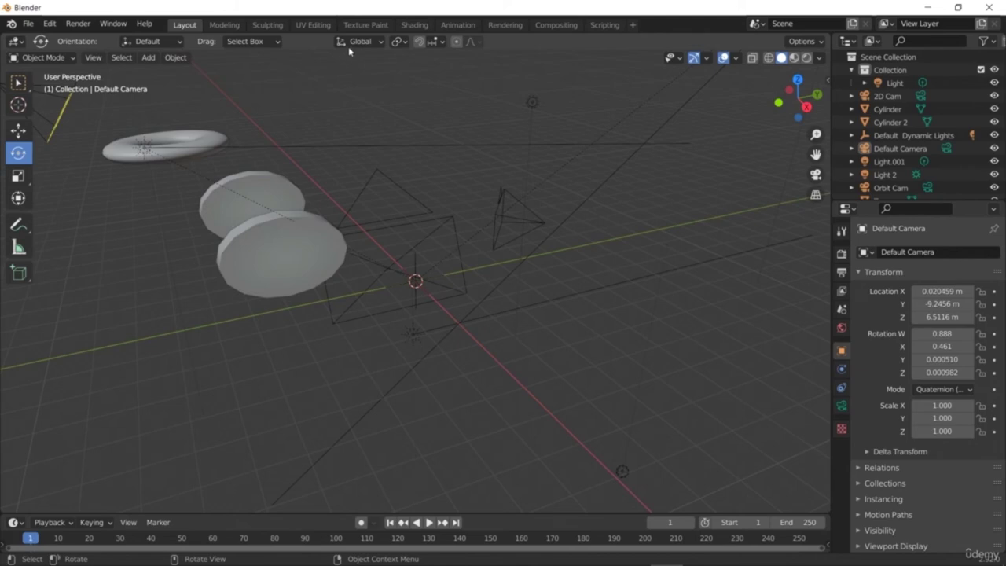
click(414, 25)
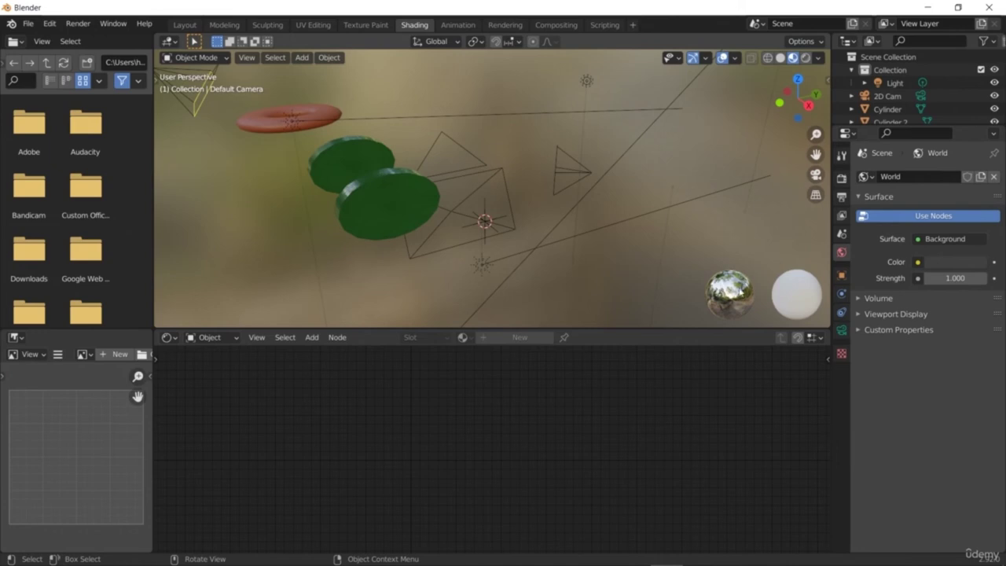
key(b)
key(Escape)
key(b)
drag(309, 180, 371, 210)
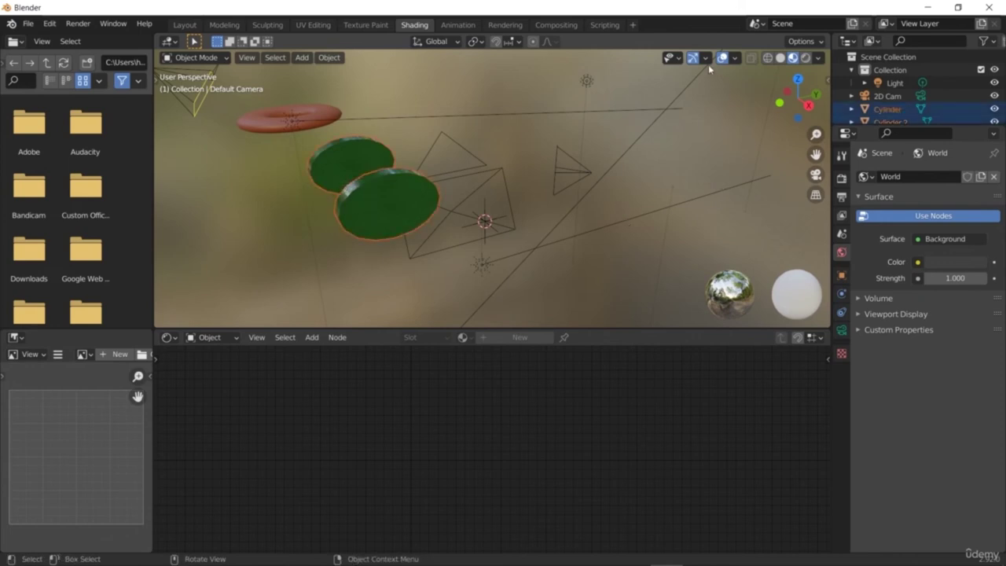
Check the X-axis, back, side and top views using the navigation gizmo.
click(809, 106)
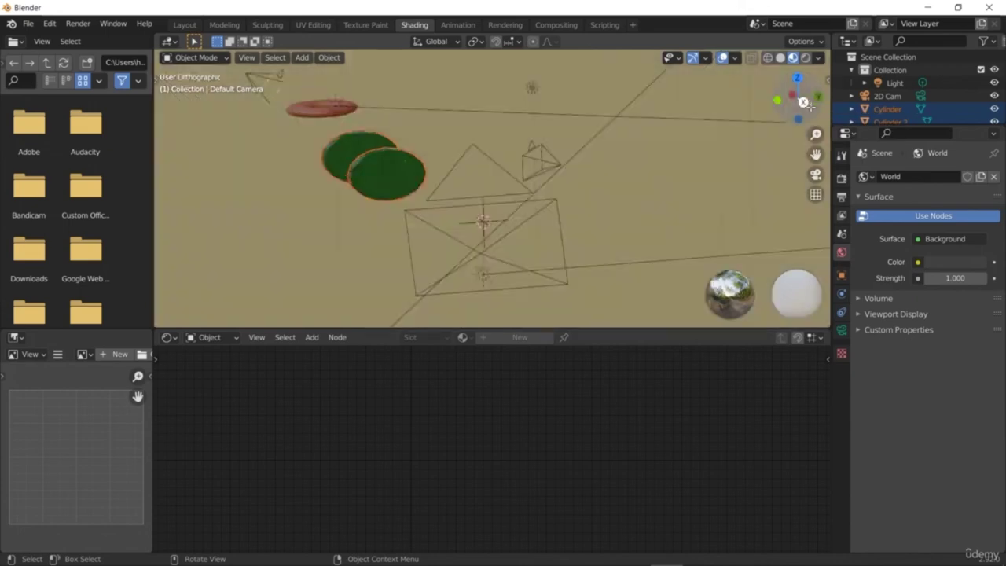
click(818, 100)
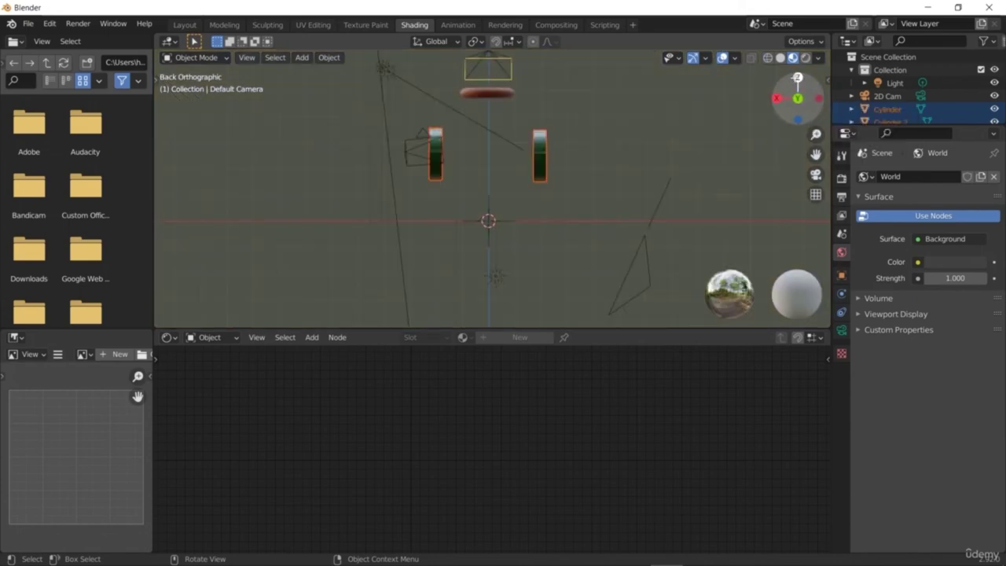
click(798, 77)
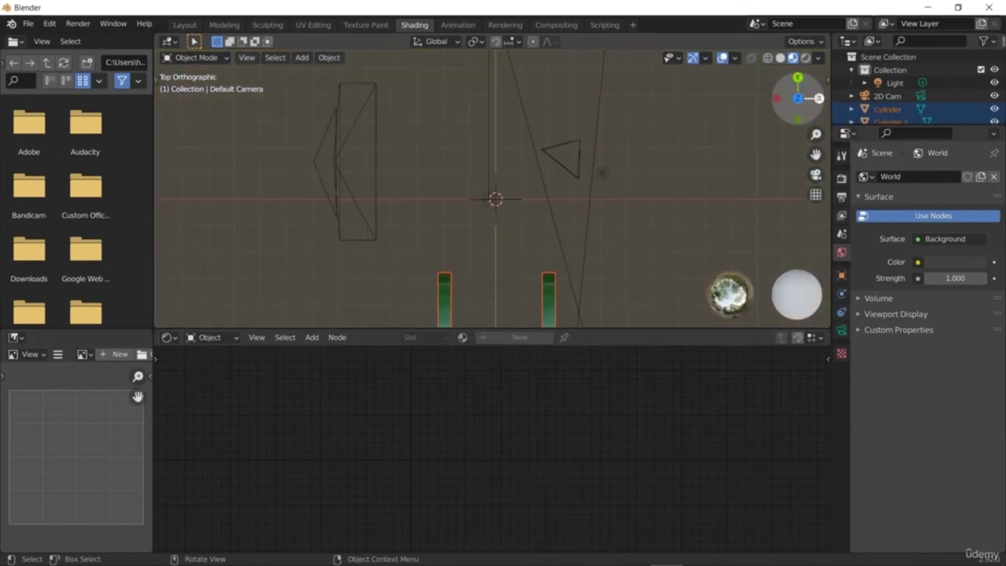
click(819, 98)
click(798, 78)
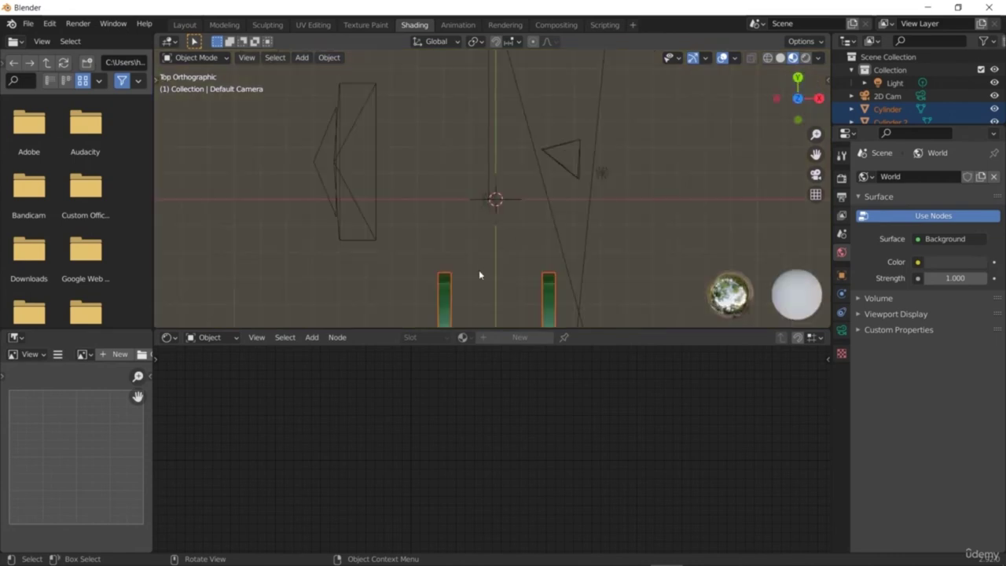
Deselect the cylinders, enlarge the 3D viewport and Outliner, and pan the top view.
click(477, 242)
drag(497, 327, 488, 501)
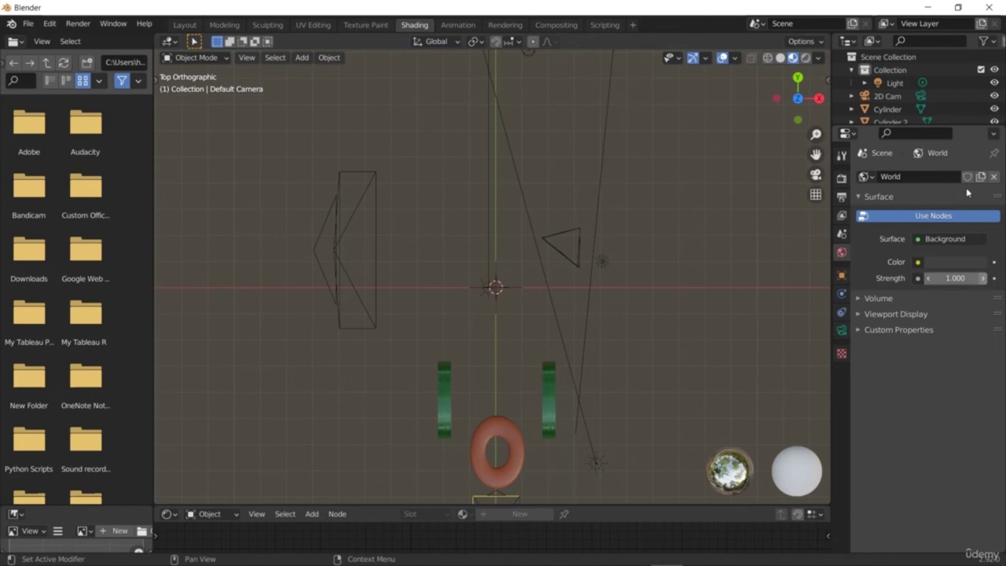
drag(942, 127, 939, 233)
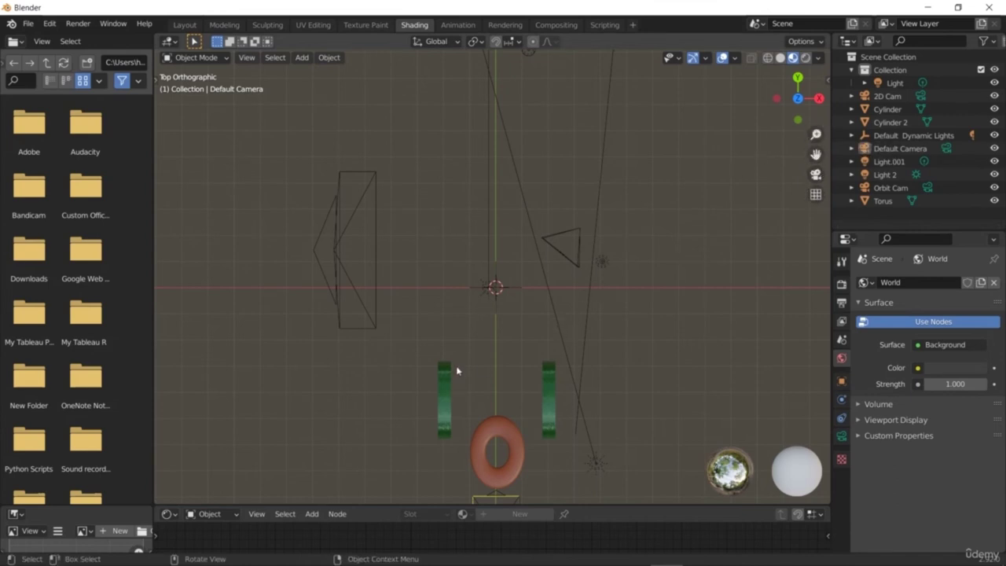
mouse_move(815, 154)
mouse_down()
mouse_move(806, 166)
mouse_move(720, 137)
mouse_move(826, 58)
mouse_move(773, 18)
mouse_move(815, 154)
mouse_up()
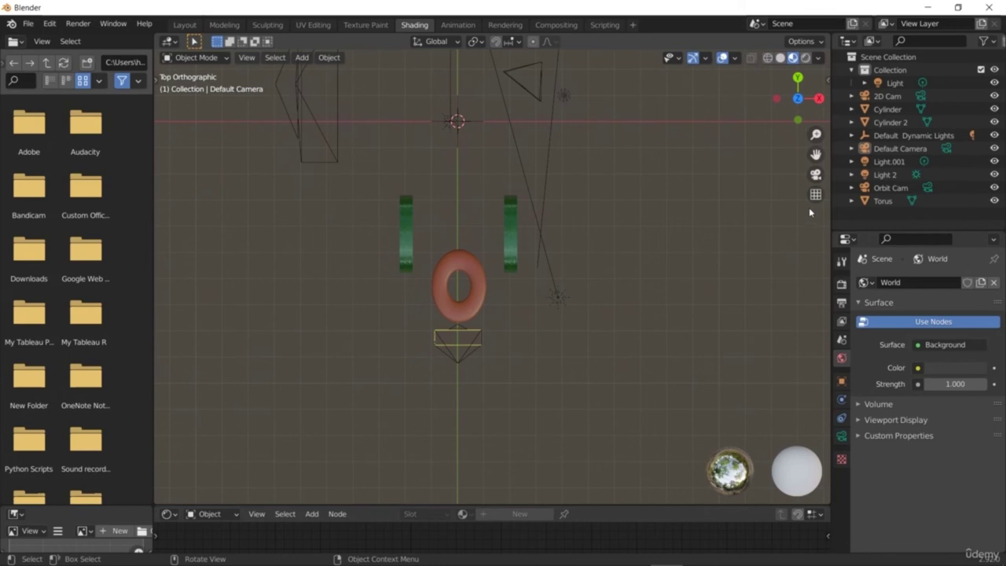
Orbit into perspective and select the torus to load Walls_Stucco_Red_MAT in the node editor.
drag(806, 115, 821, 148)
drag(798, 97, 830, 144)
drag(798, 98, 816, 135)
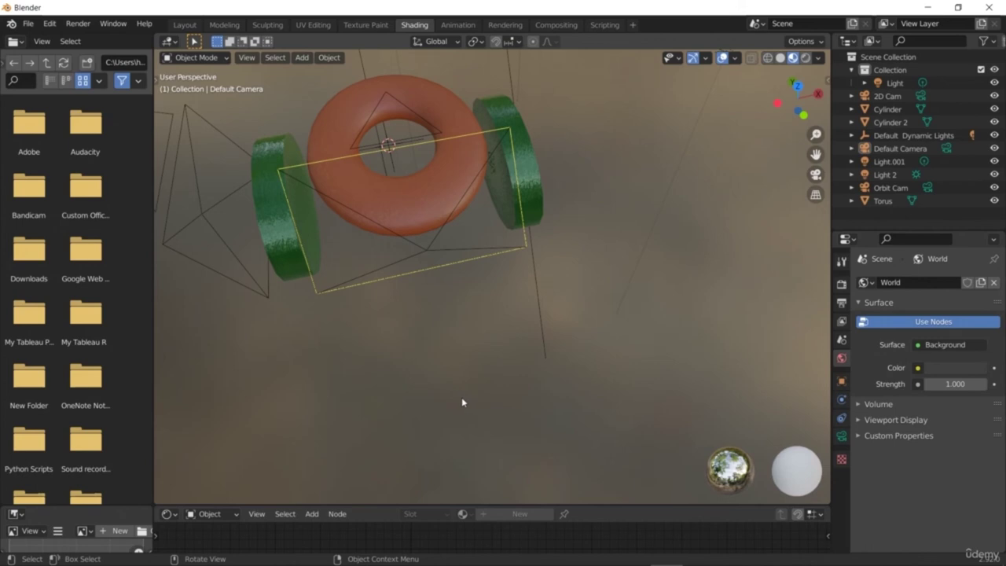
click(422, 206)
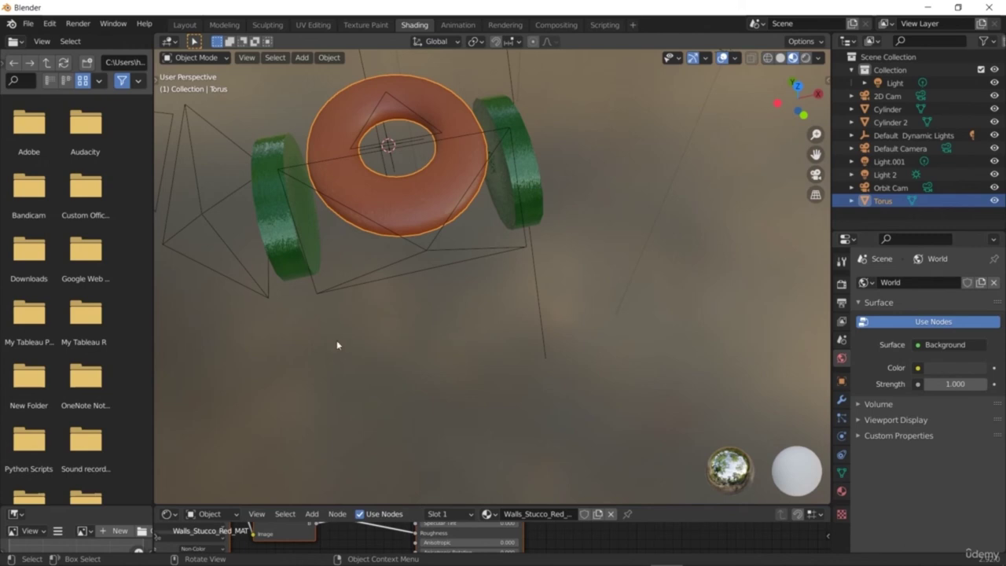
click(277, 26)
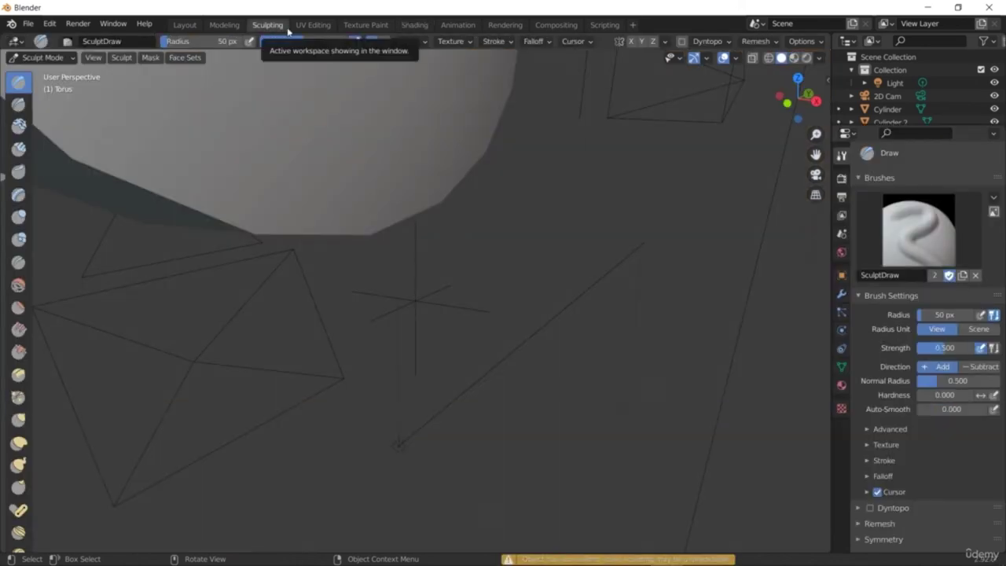
click(329, 28)
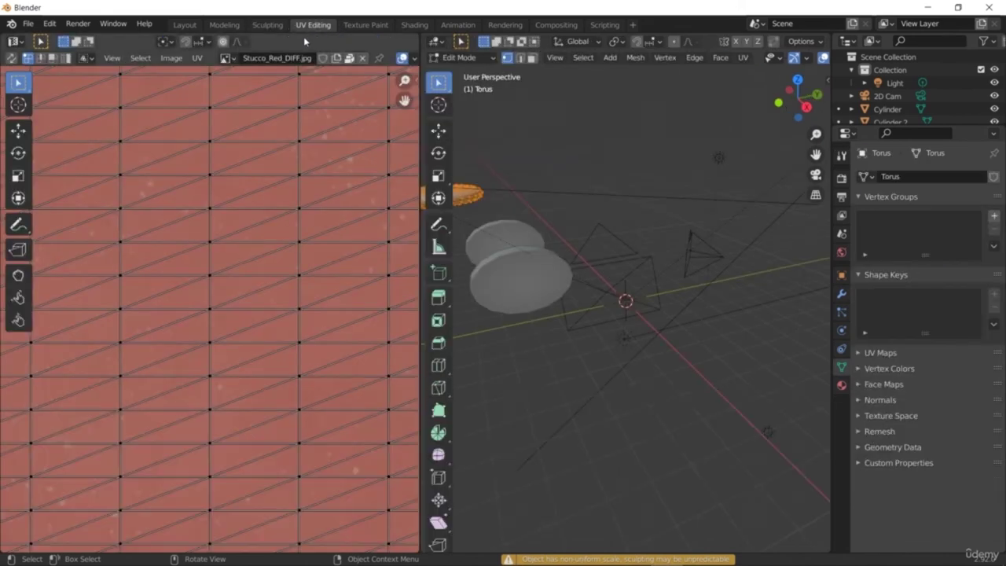
click(182, 26)
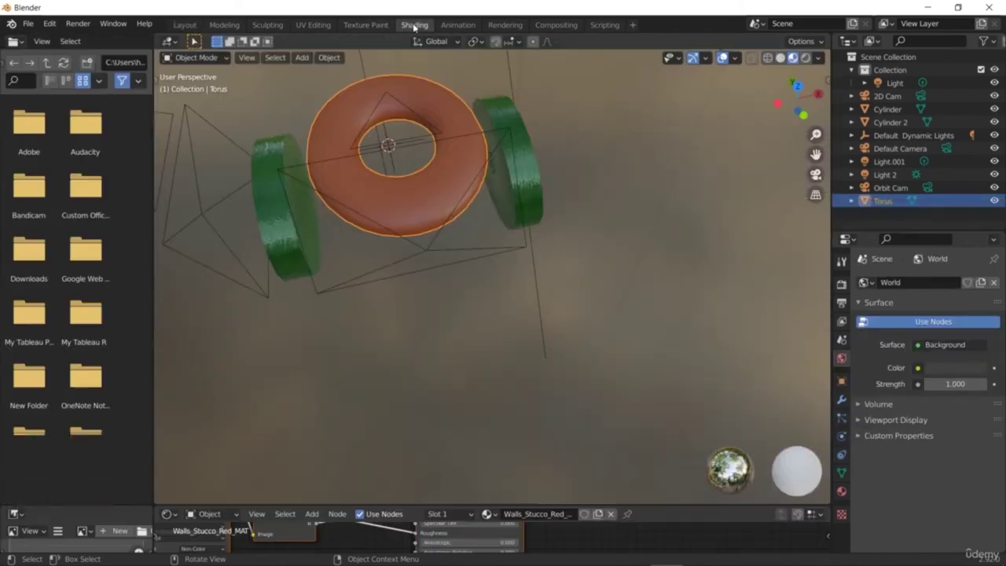
click(414, 25)
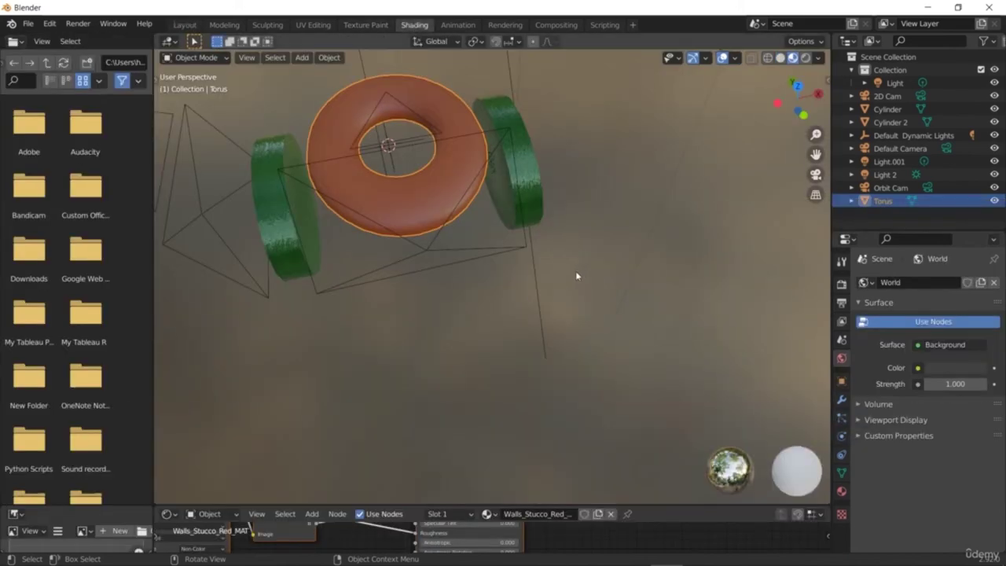
Collapse the left file-browser area and shrink the node editor to a thin strip.
drag(427, 506, 405, 182)
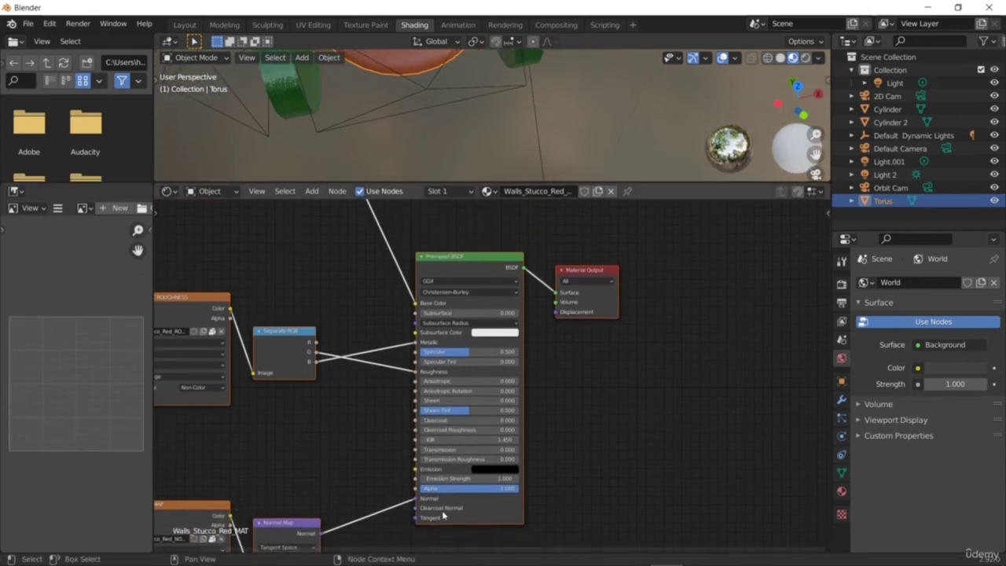
drag(150, 417, 18, 410)
drag(286, 184, 285, 263)
drag(286, 263, 299, 509)
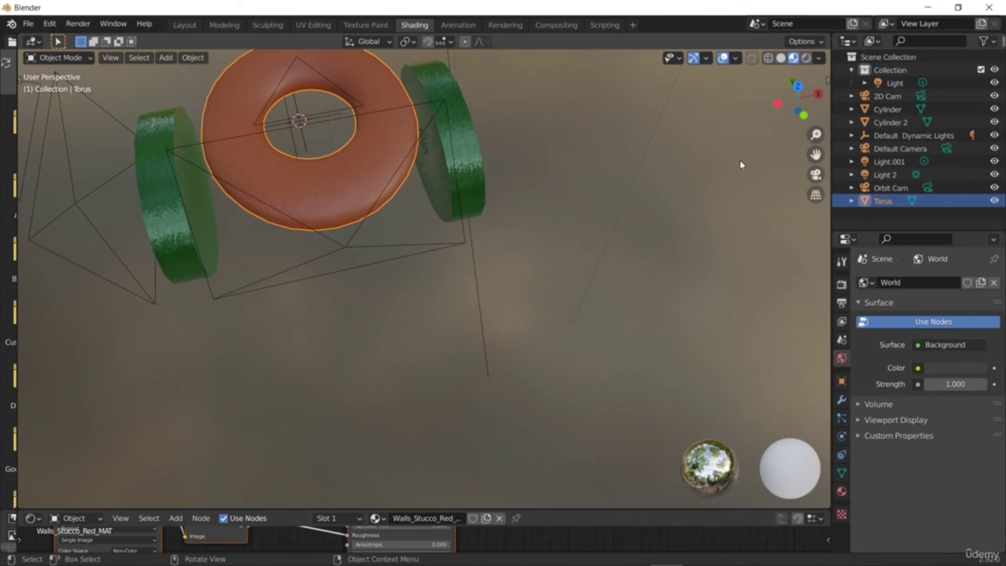
Pan the view toward the lower right and select the directional key light.
drag(816, 154, 756, 181)
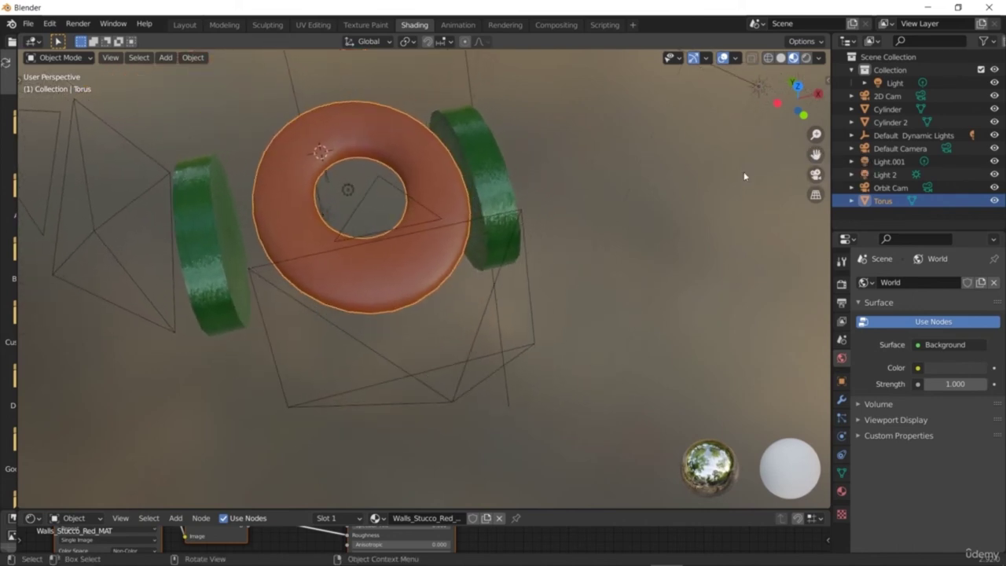
click(705, 198)
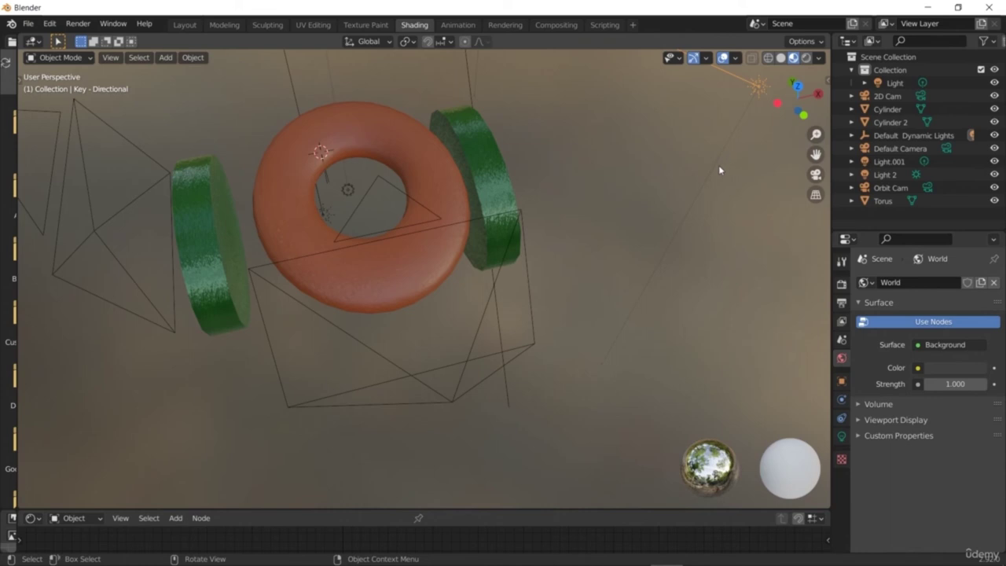
click(28, 24)
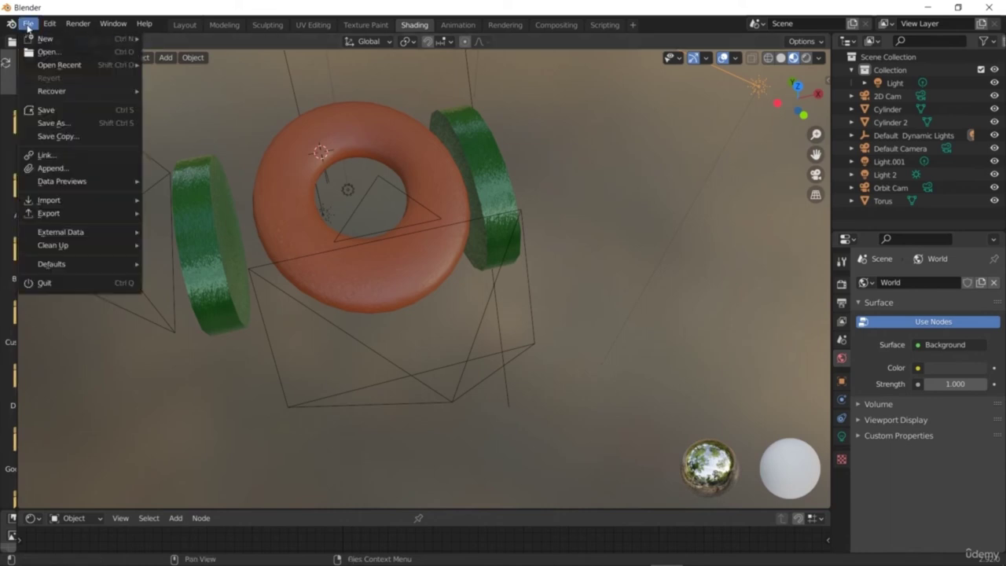
Save As Sumerian101.blend, choosing Music as the location and replacing 'untitled'.
click(62, 123)
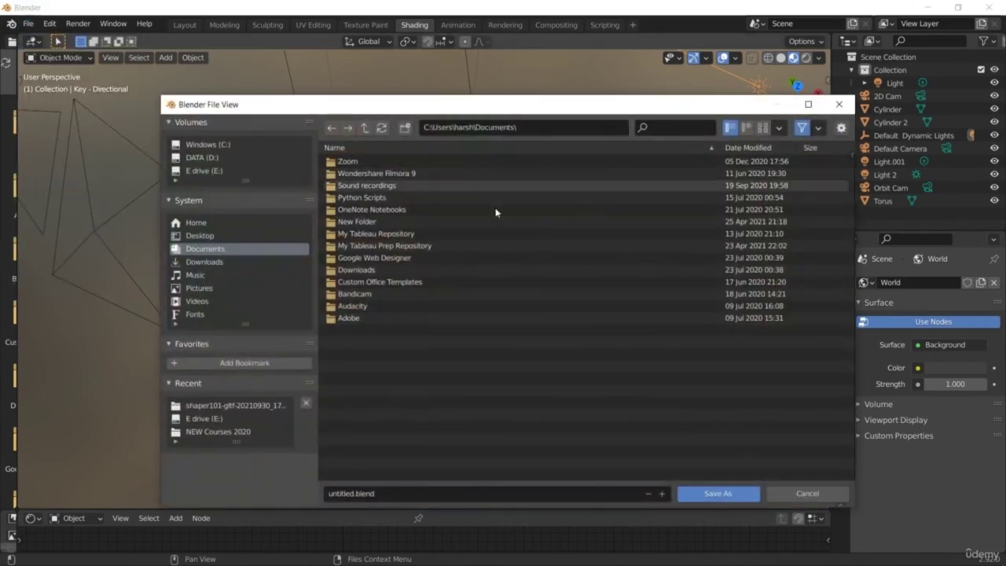
click(196, 275)
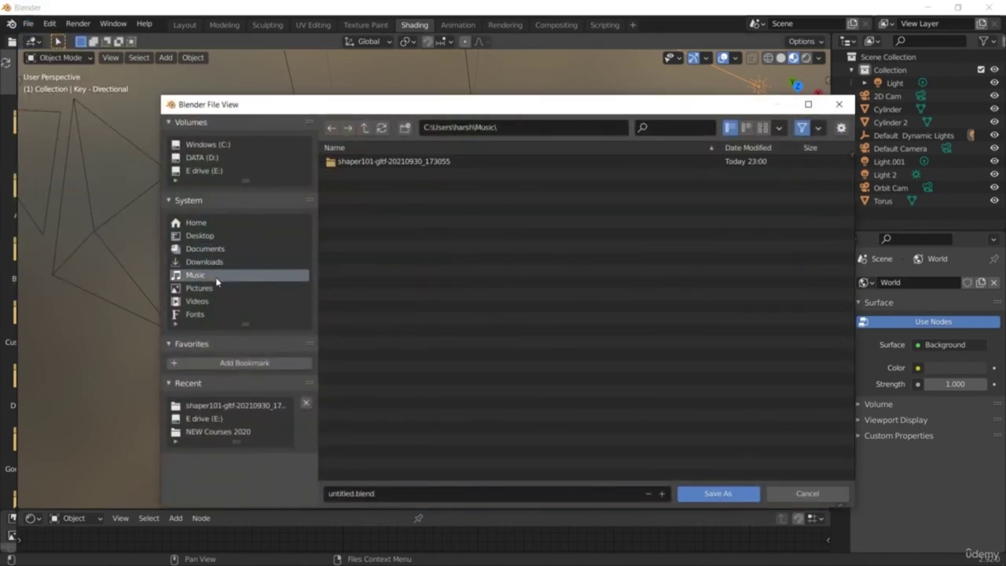
click(353, 494)
double_click(353, 494)
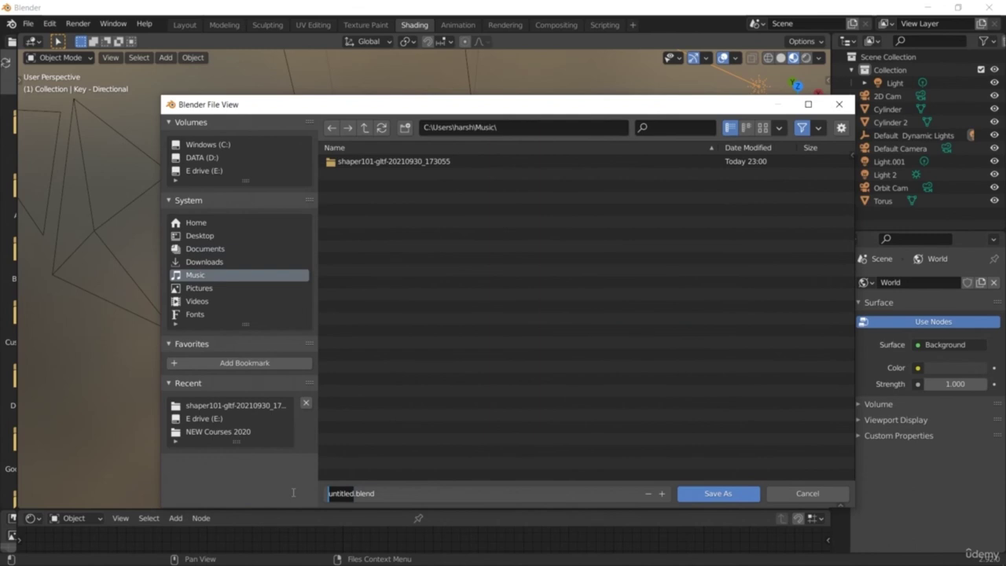
text(Sumer)
text(ia)
text(n1)
text(01)
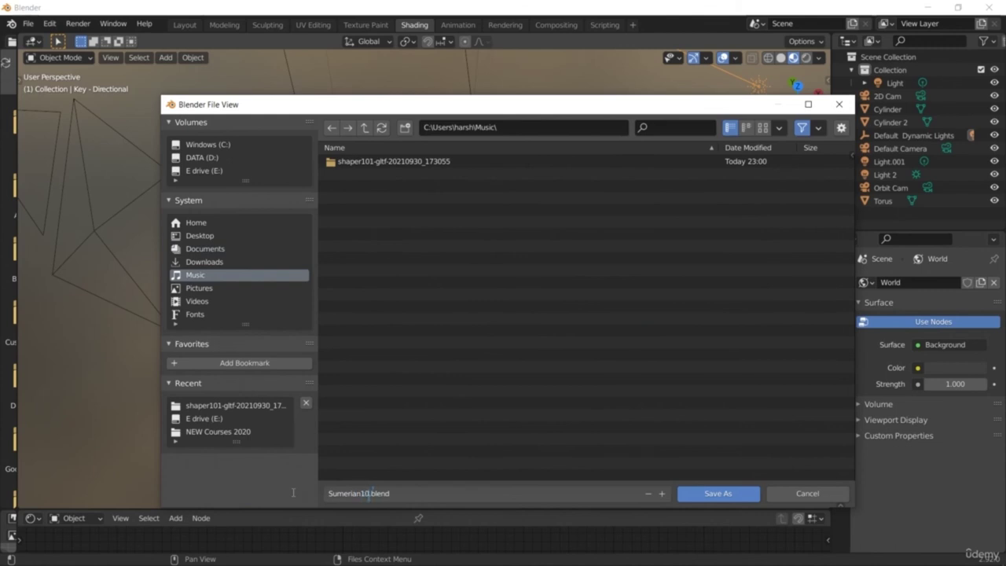
click(718, 495)
click(719, 495)
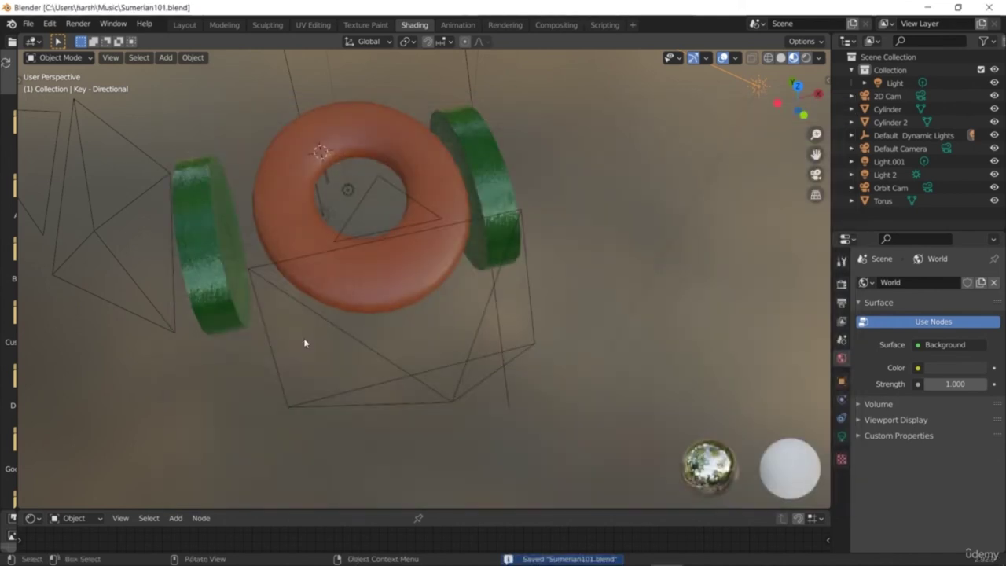
click(30, 23)
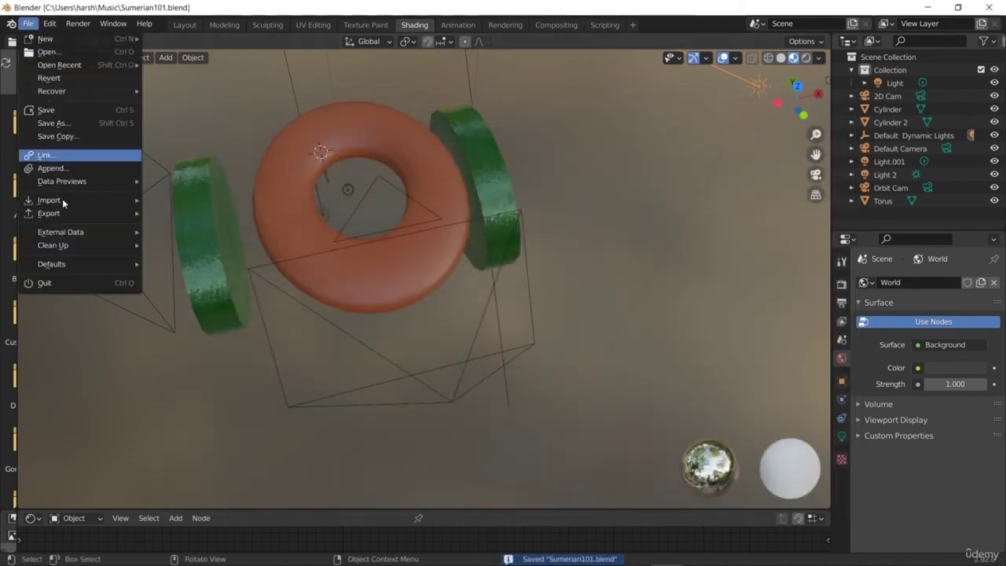
Export the scene as Wavefront OBJ with default settings.
mouse_move(74, 219)
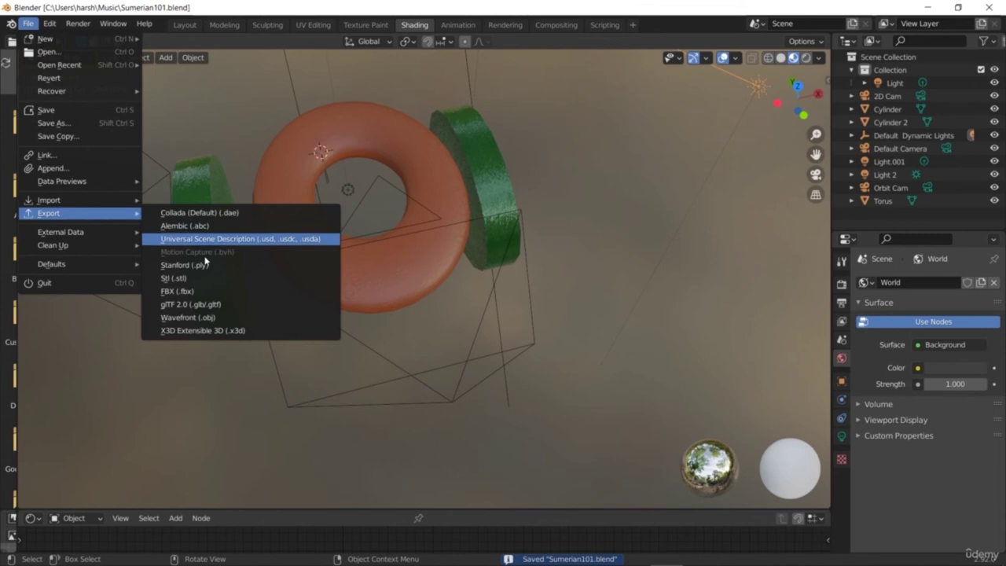
click(253, 322)
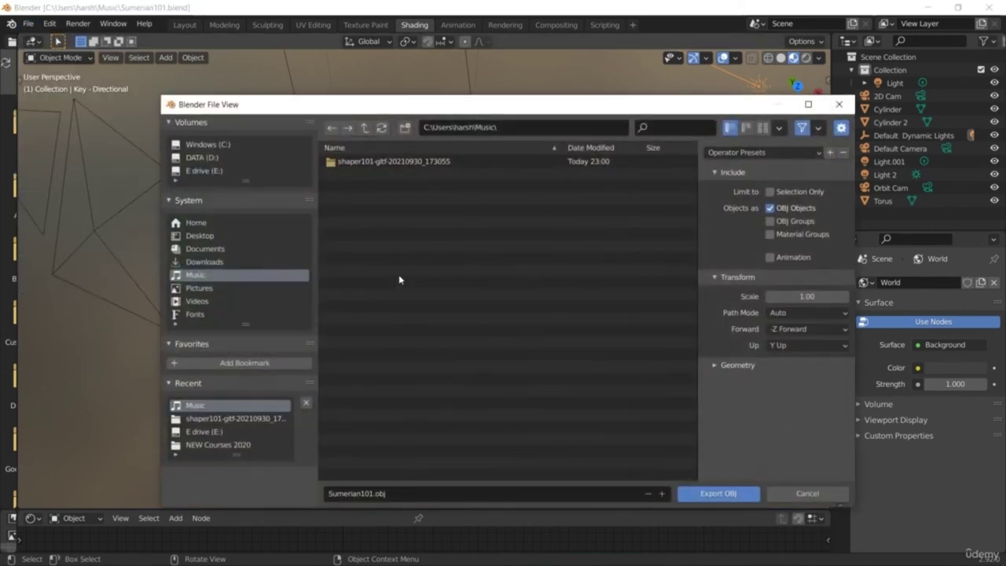
click(744, 496)
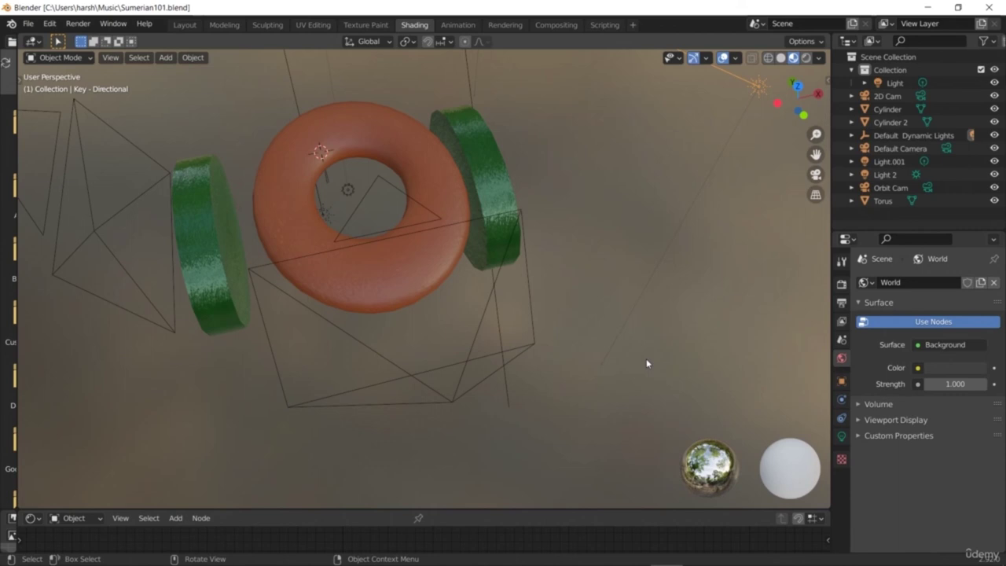
Expand and collapse the 2D Cam entry in the Outliner, then return to Sumerian.
click(851, 96)
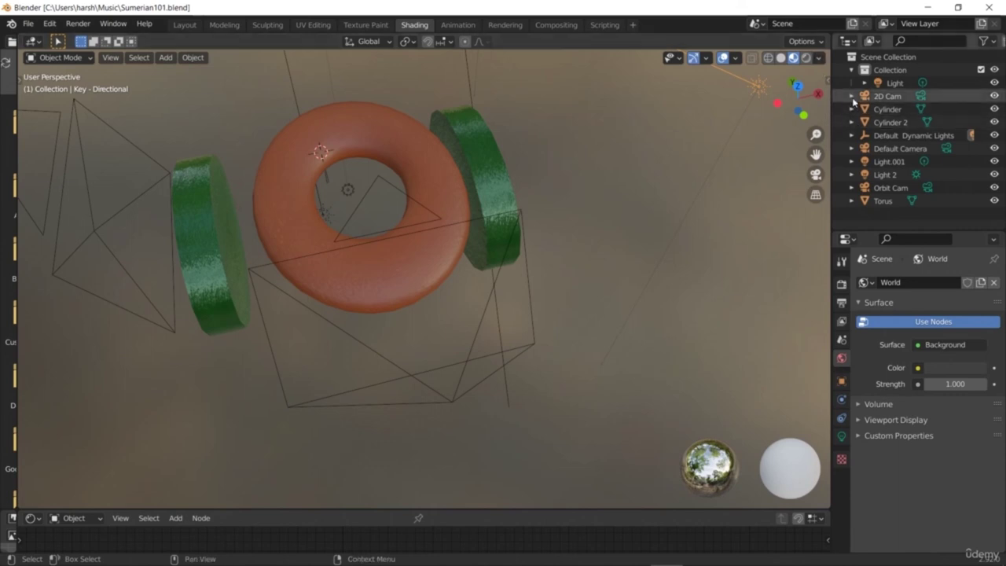
click(852, 96)
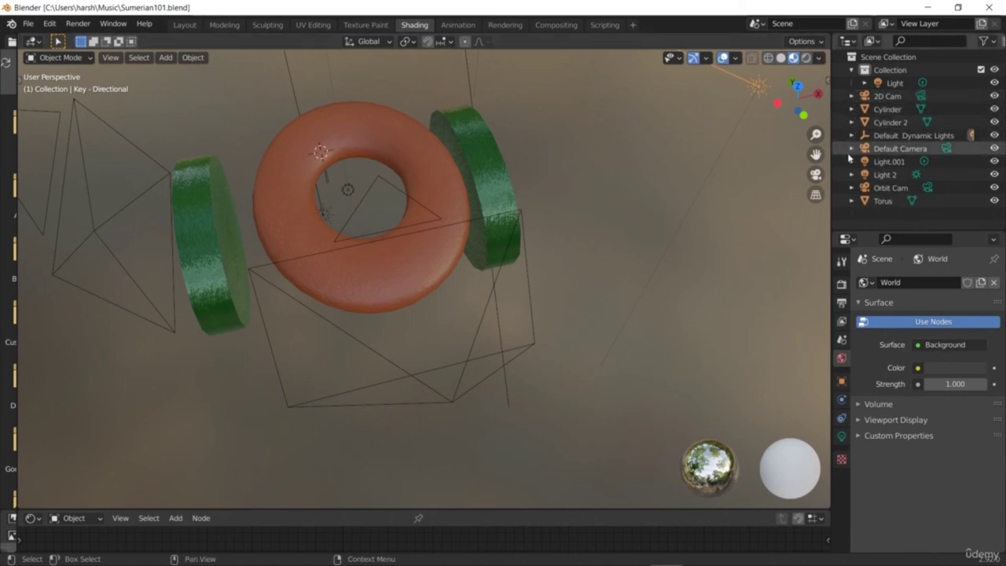
key(alt+Tab)
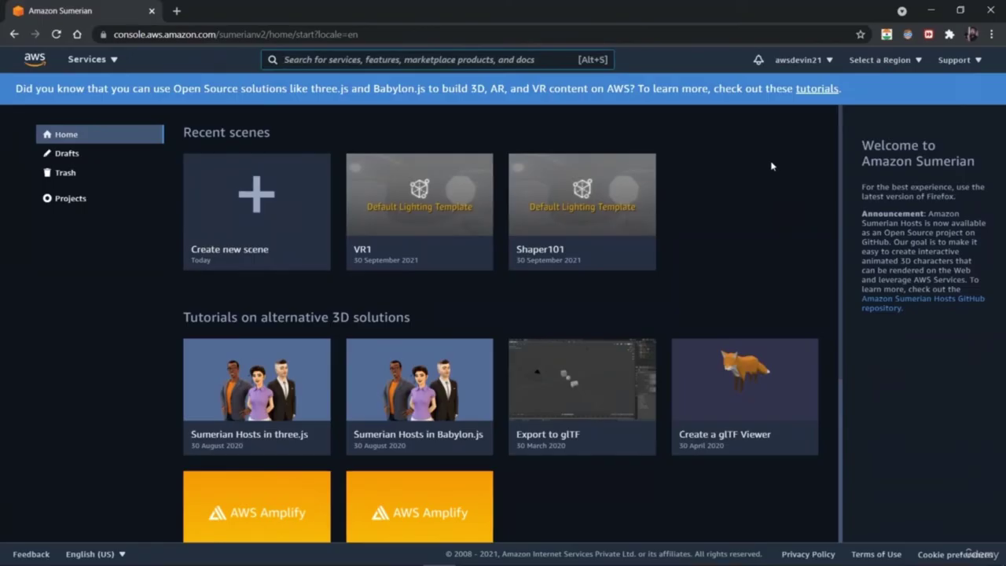
Create a new Sumerian scene named ImportedAsset.
click(244, 211)
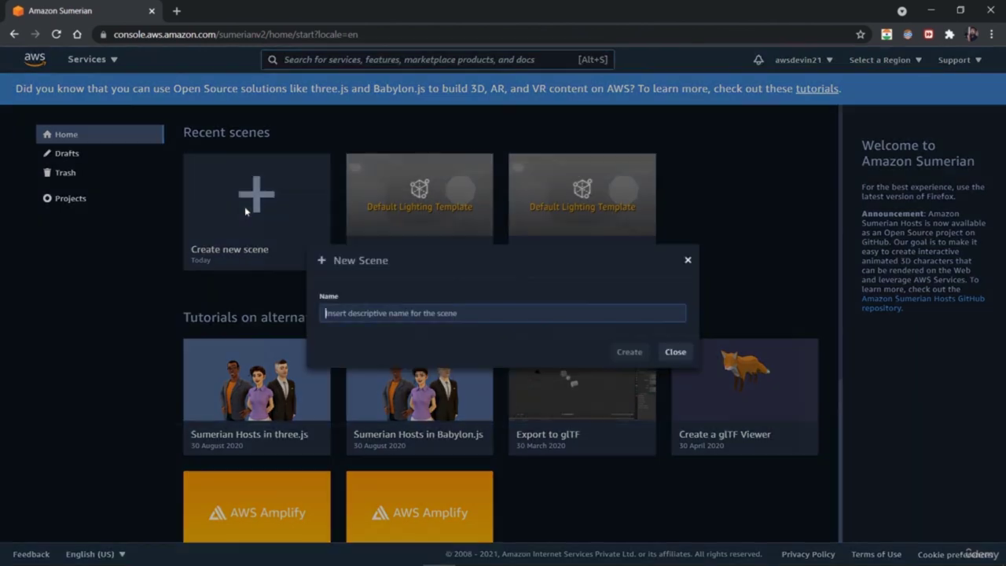
text(ImportedAsset)
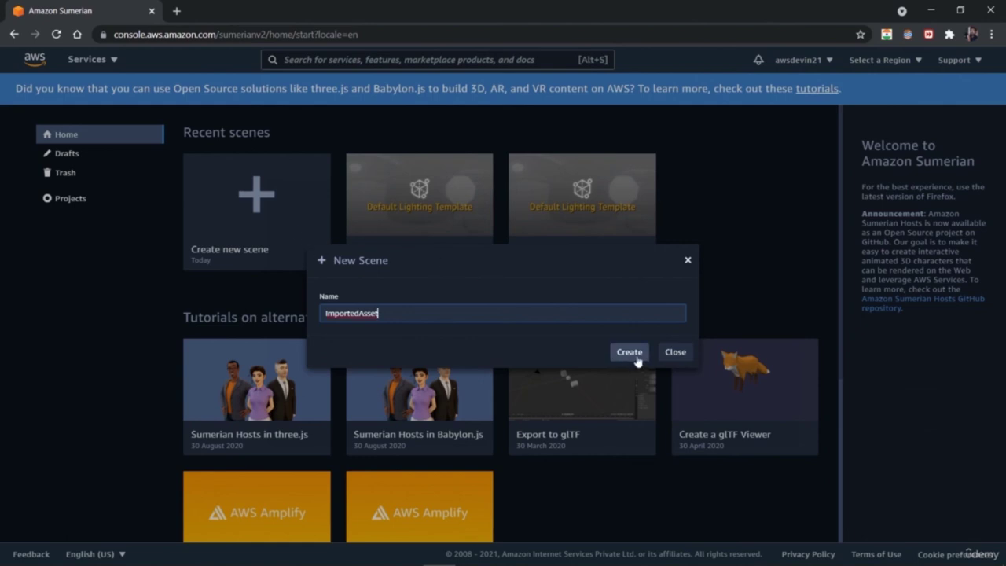
click(621, 359)
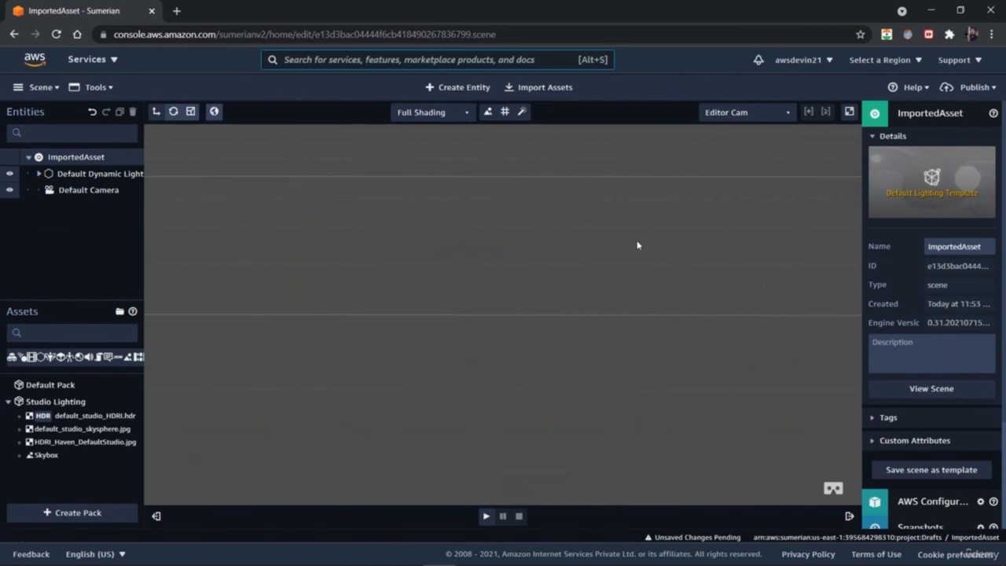
click(545, 88)
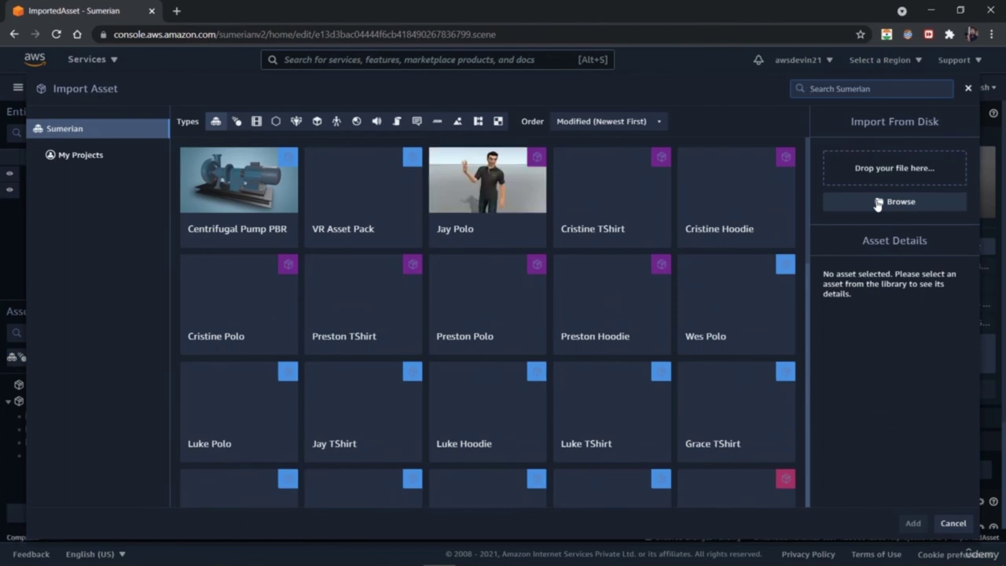
Import Sumerian101.obj from the Music folder and drag it into the scene.
click(878, 202)
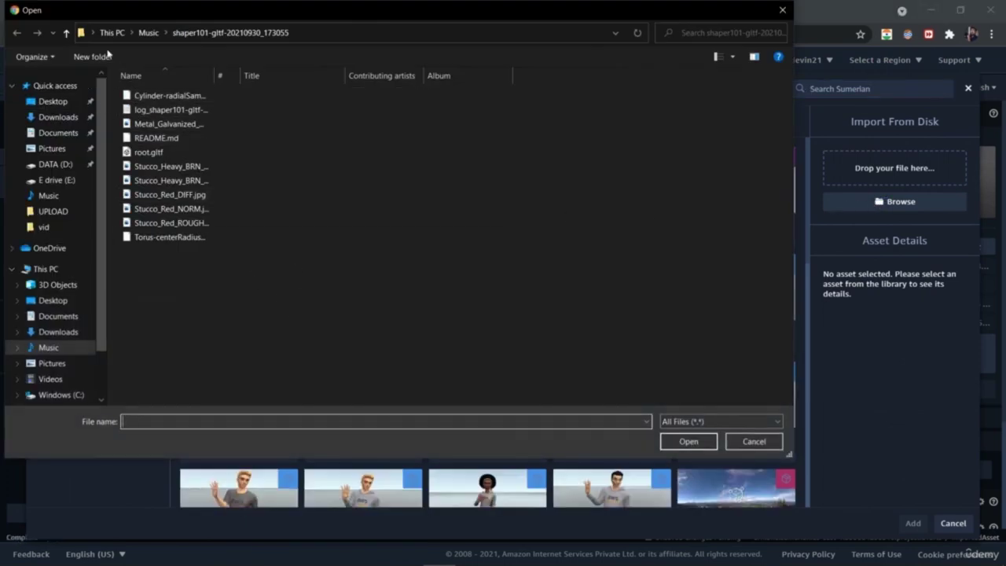
click(66, 33)
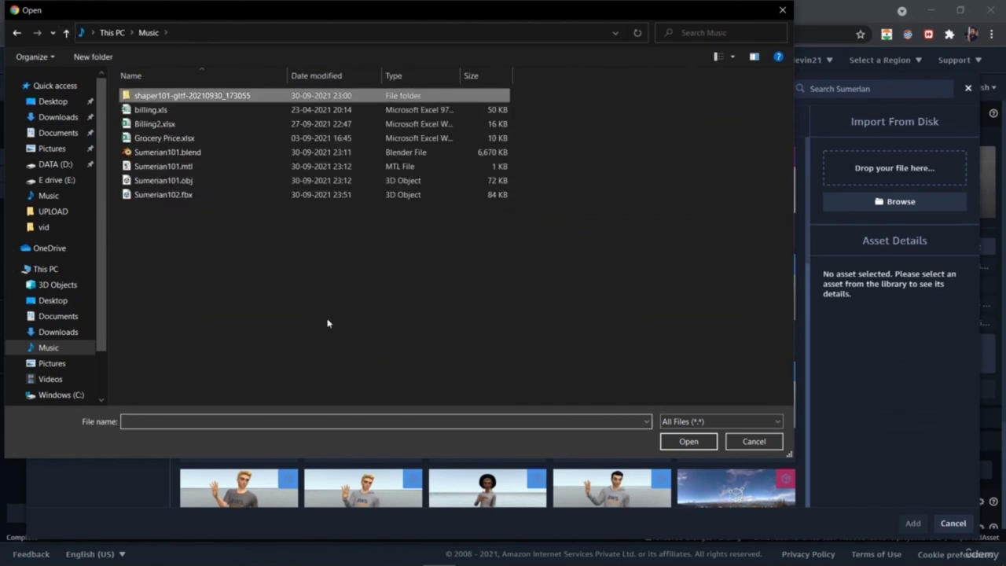
click(242, 184)
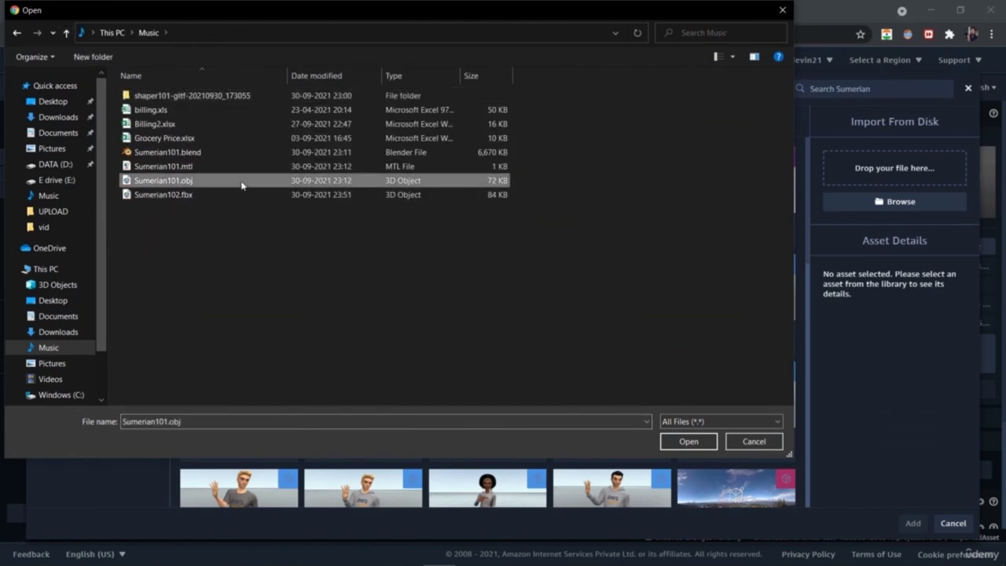
click(685, 441)
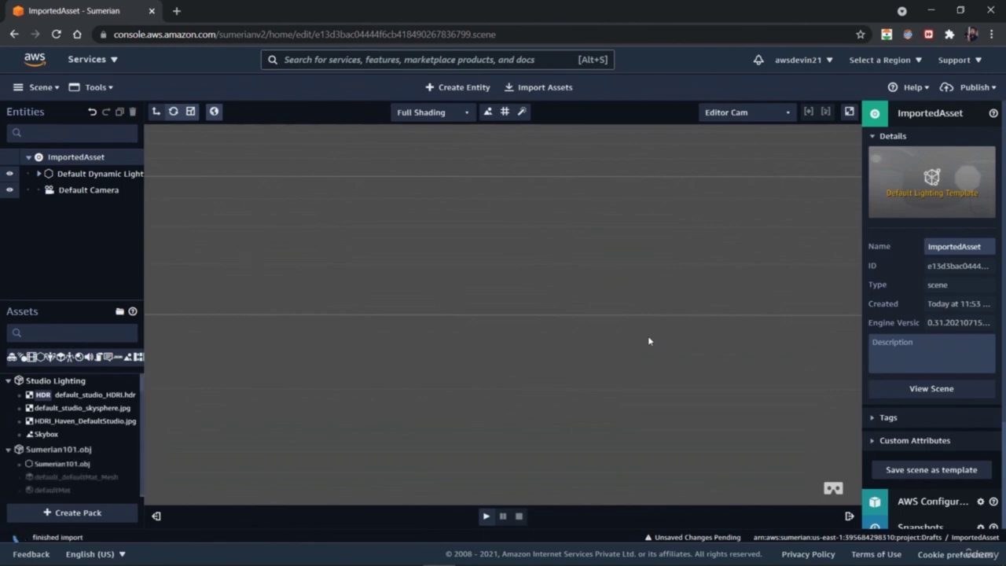
mouse_move(76, 456)
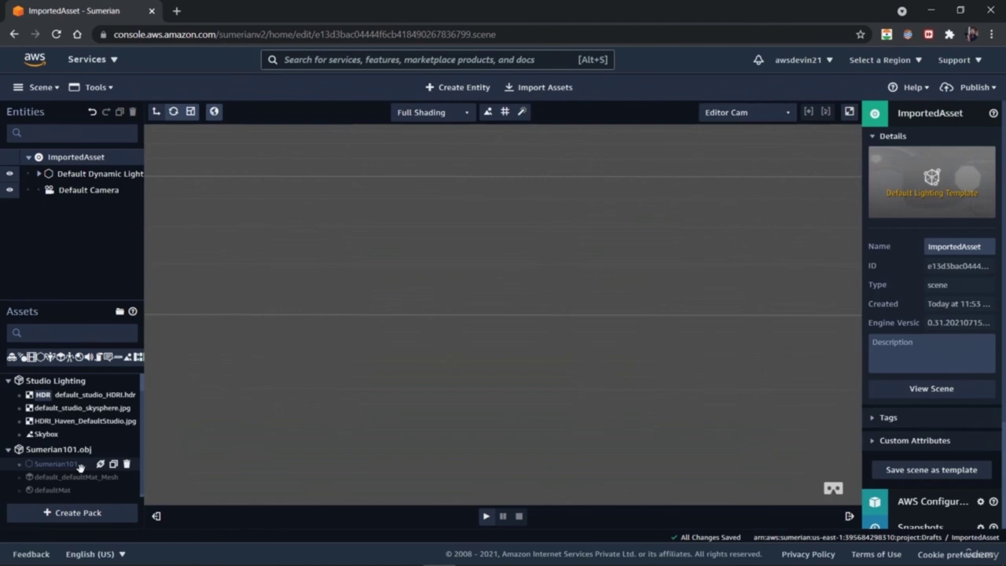
drag(81, 469, 429, 326)
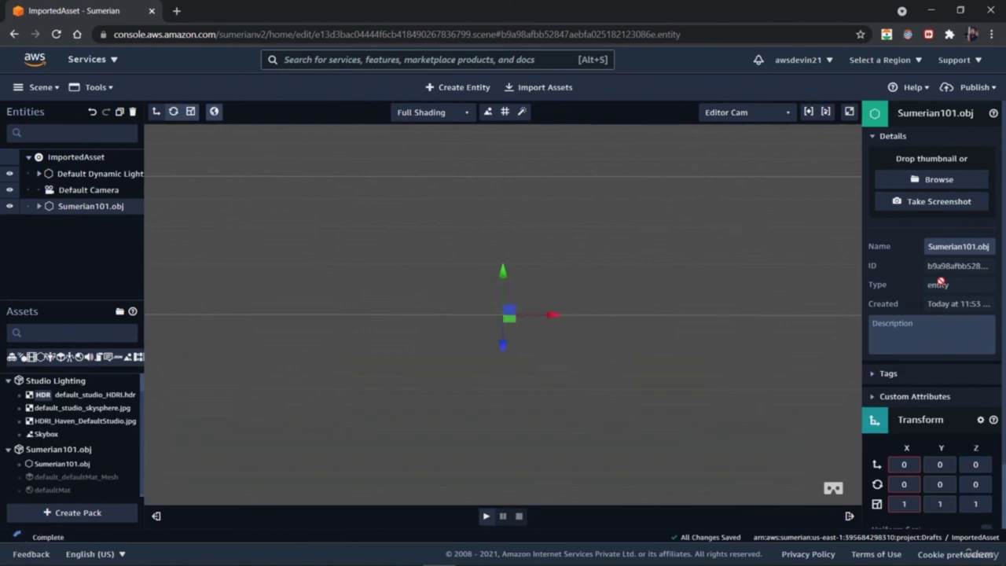
Scale the Sumerian101.obj entity to 100 on X, Y and Z in the inspector.
scroll(906, 433, down, 2)
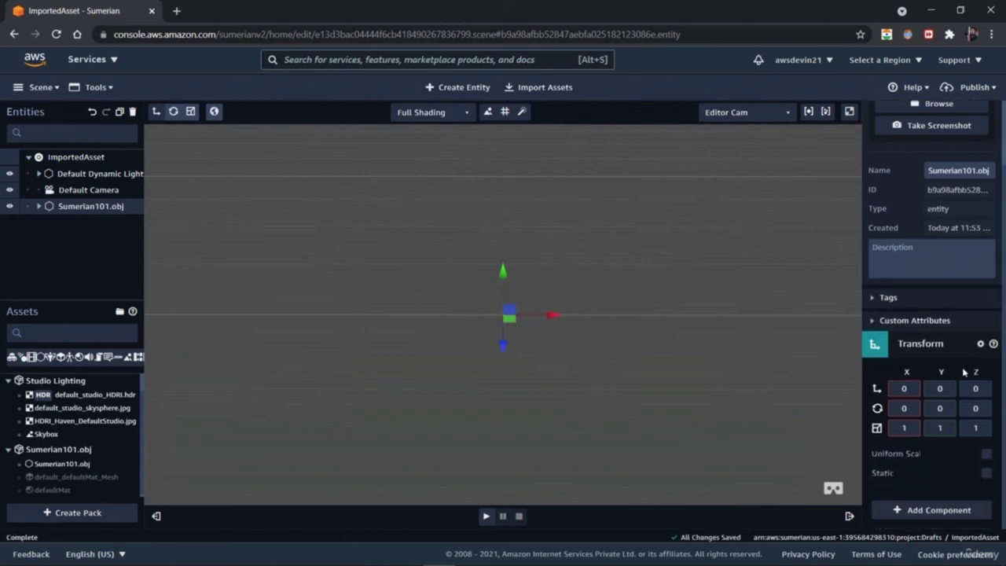
click(918, 427)
text(0)
click(948, 426)
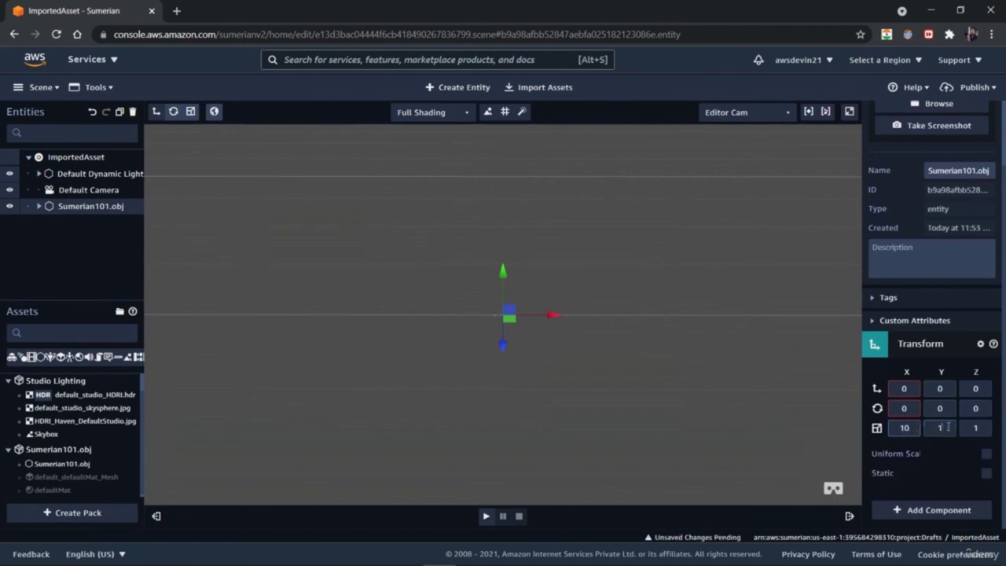
text(0)
click(982, 425)
text(0)
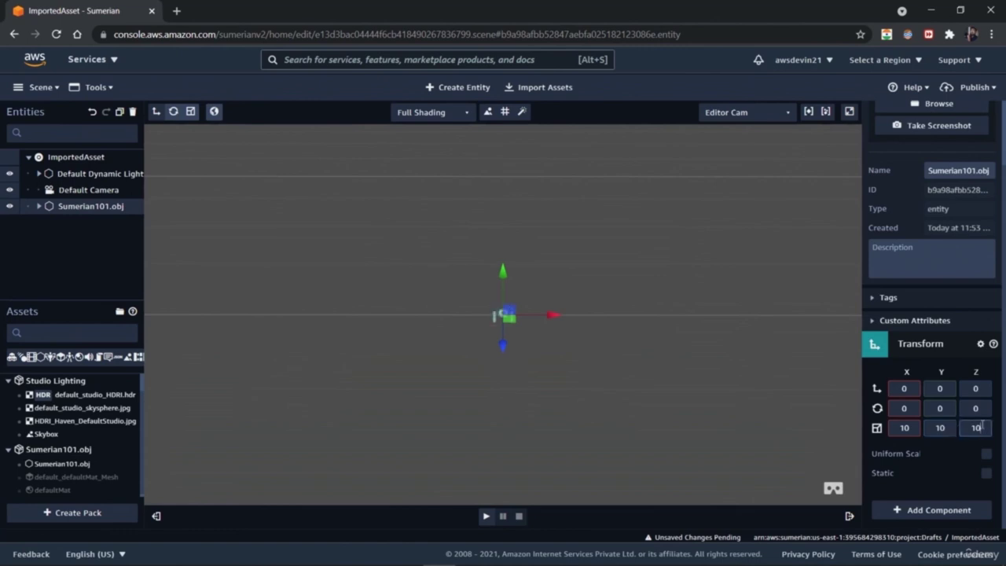
text(0)
click(940, 426)
text(0)
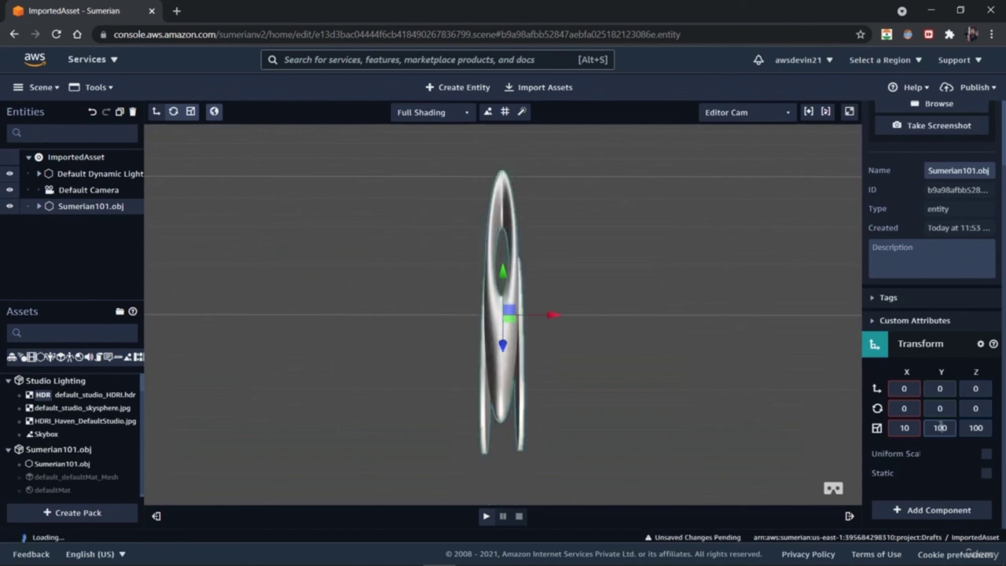
click(914, 428)
text(0)
Reselect the enlarged torus model and reopen the Import Asset dialog.
click(781, 377)
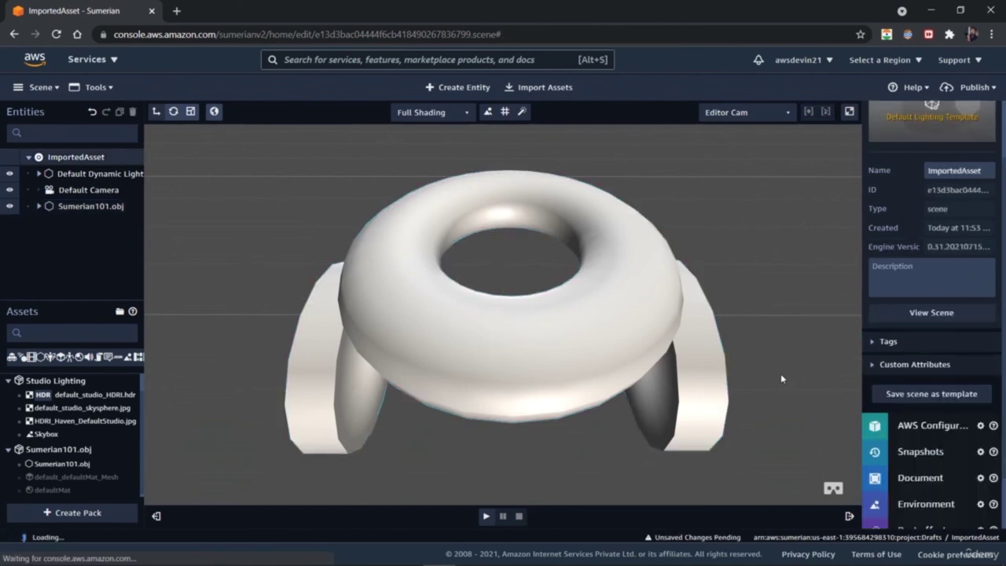
click(583, 343)
scroll(932, 314, down, 5)
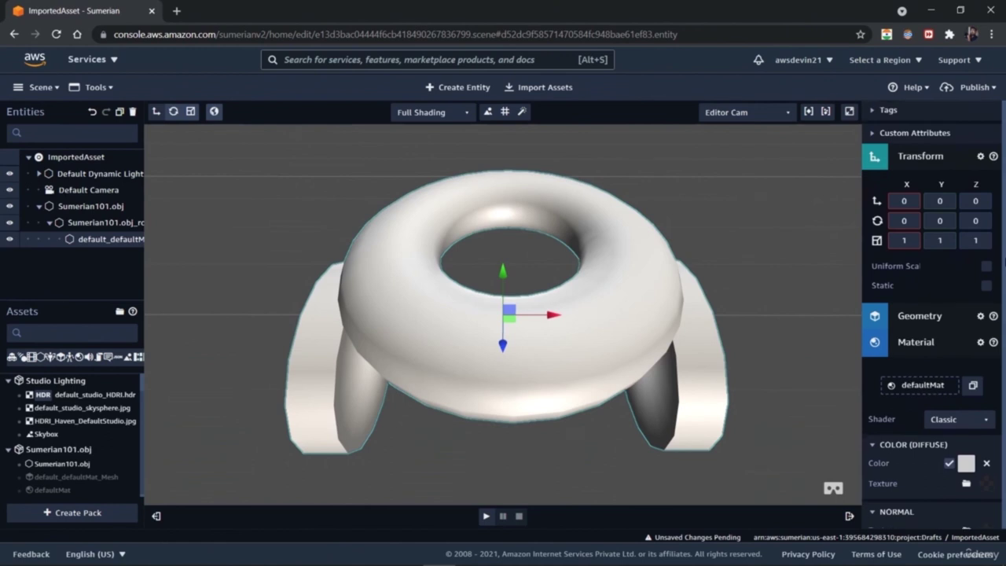
click(535, 89)
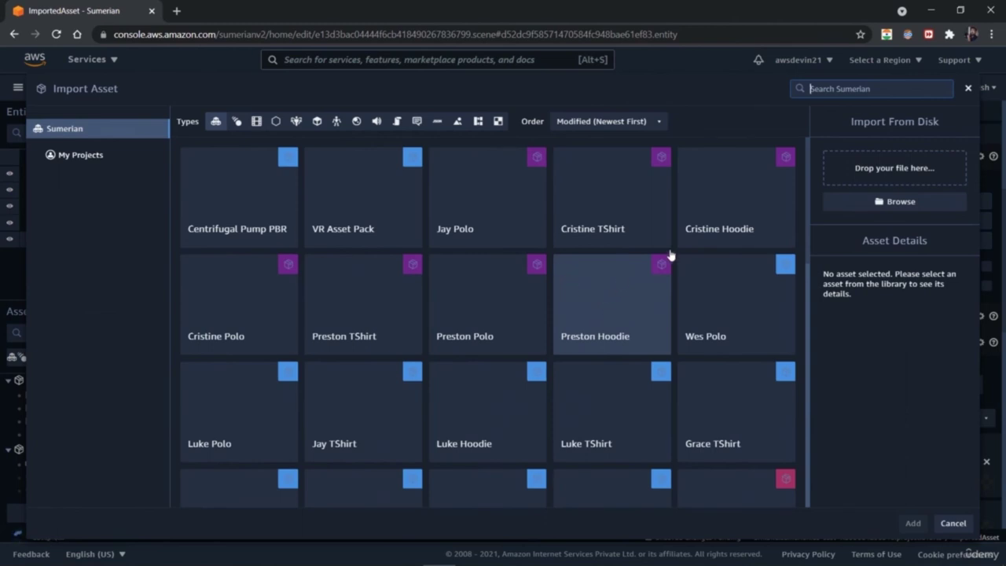
Import Sumerian101.obj together with its Sumerian101.mtl material file as a new asset pack.
click(896, 201)
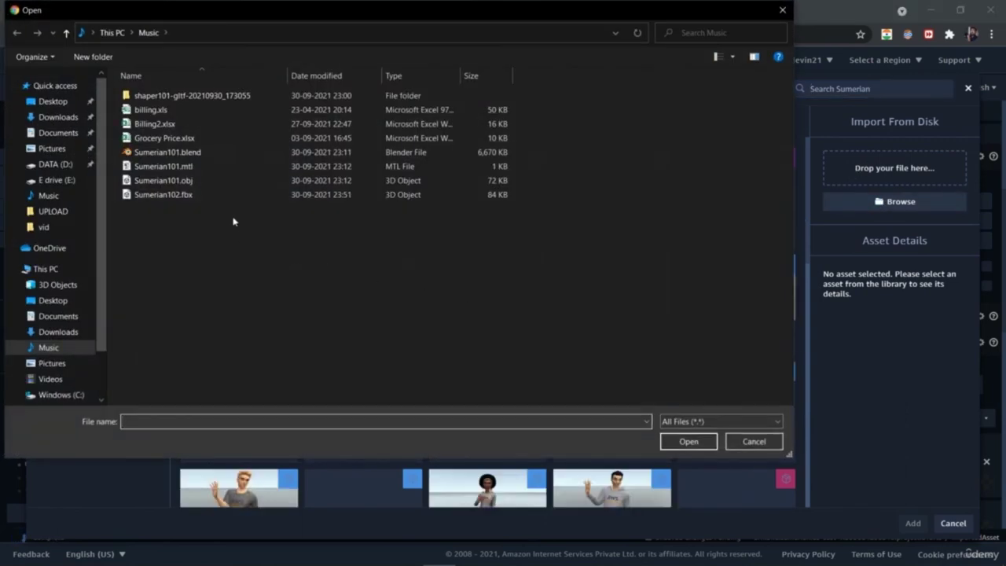
click(219, 186)
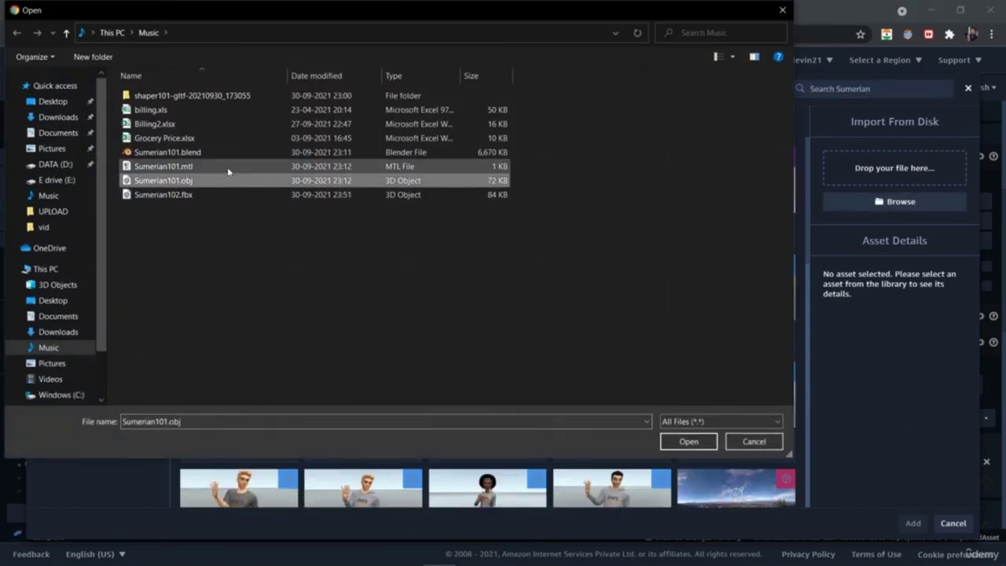
ctrl+click(240, 167)
click(689, 442)
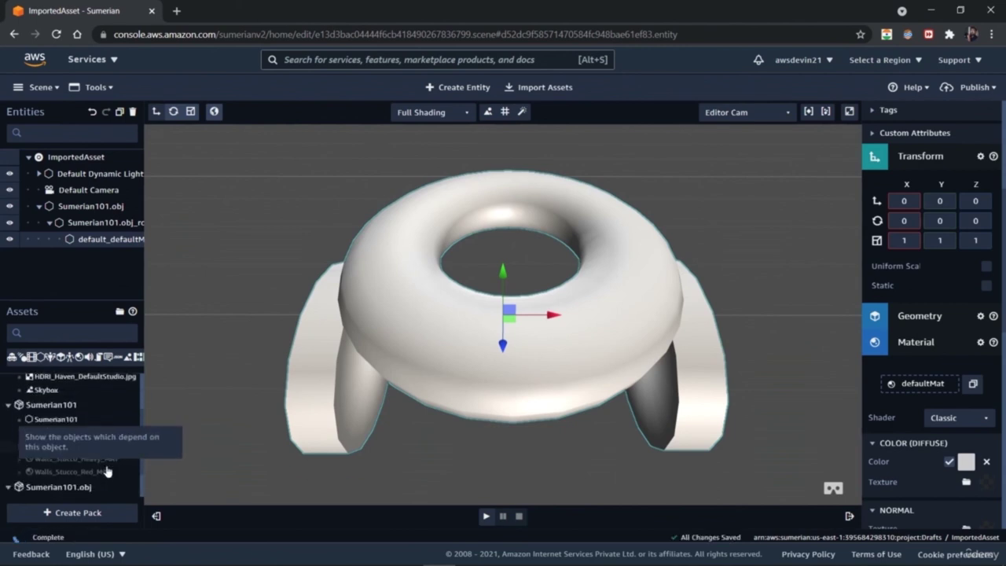
Place the Sumerian101 asset in the scene twice and delete the default_defaultMat entity.
scroll(95, 471, down, 1)
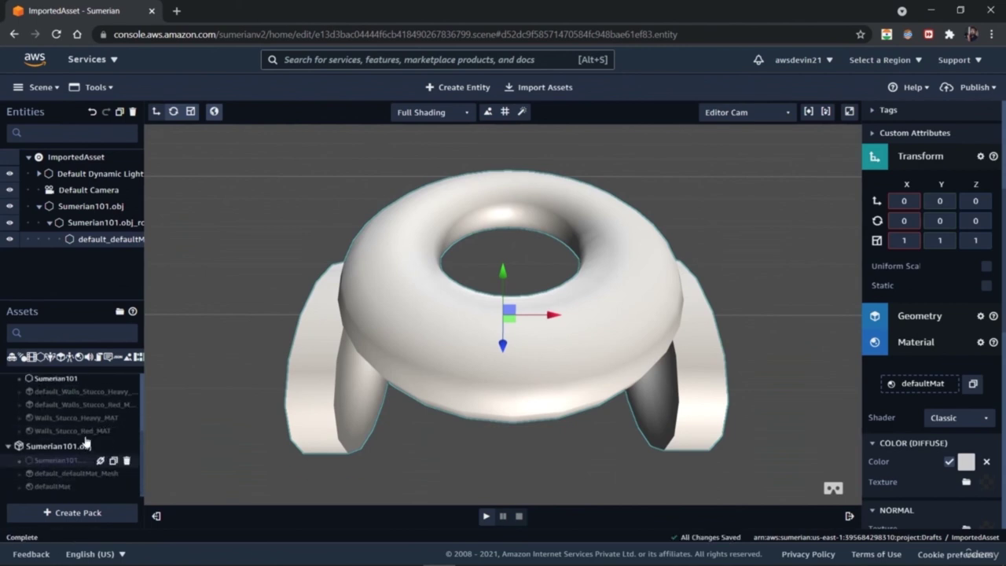
drag(62, 381, 253, 314)
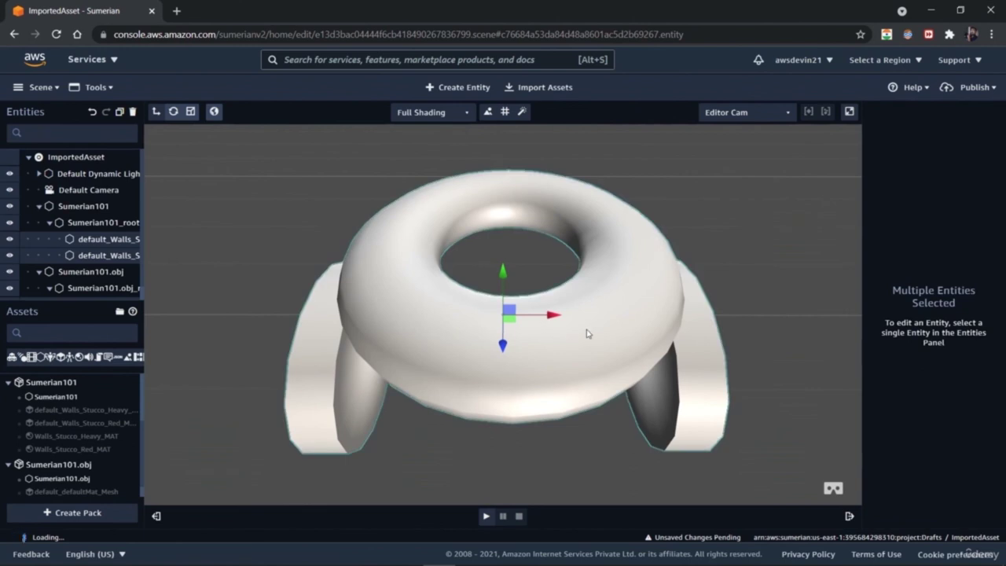
key(Delete)
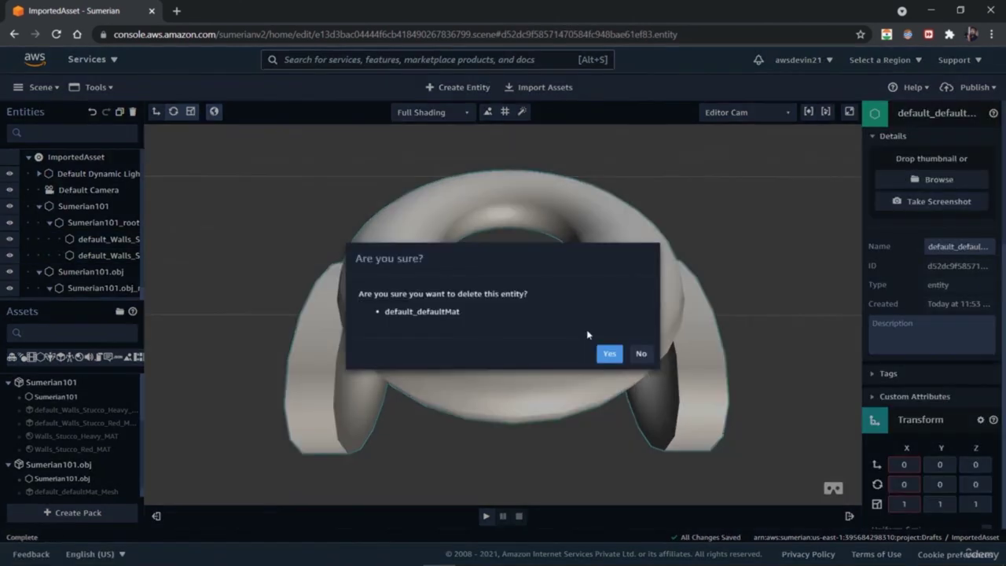
click(621, 355)
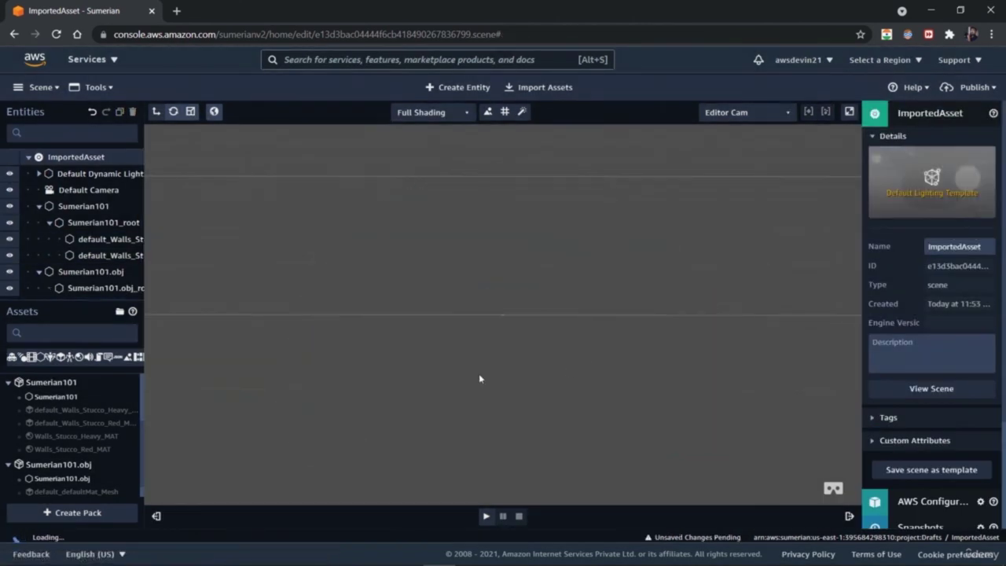
mouse_move(61, 398)
drag(61, 398, 494, 330)
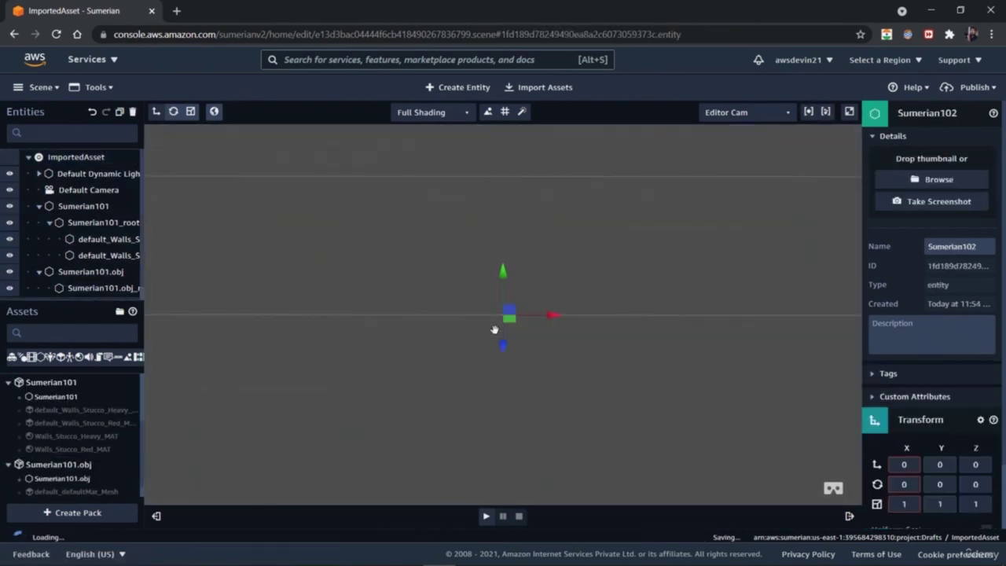
click(909, 505)
text(00)
key(Return)
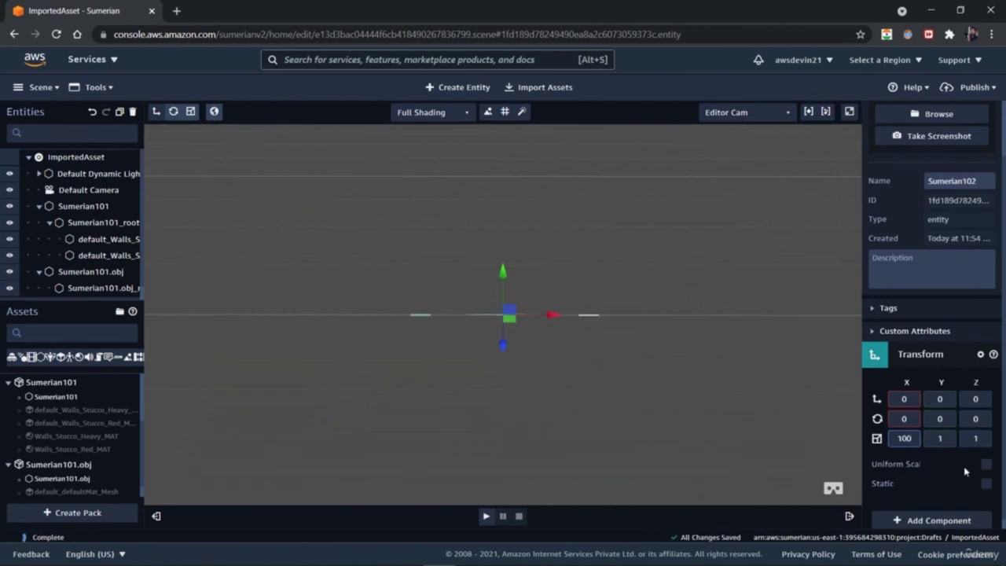
click(952, 438)
text(00)
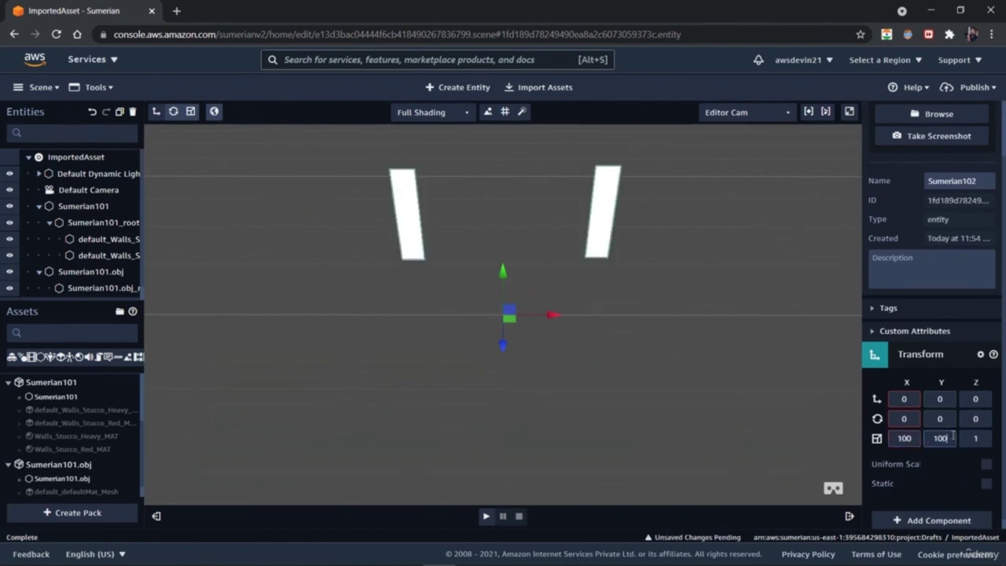
click(987, 438)
text(00)
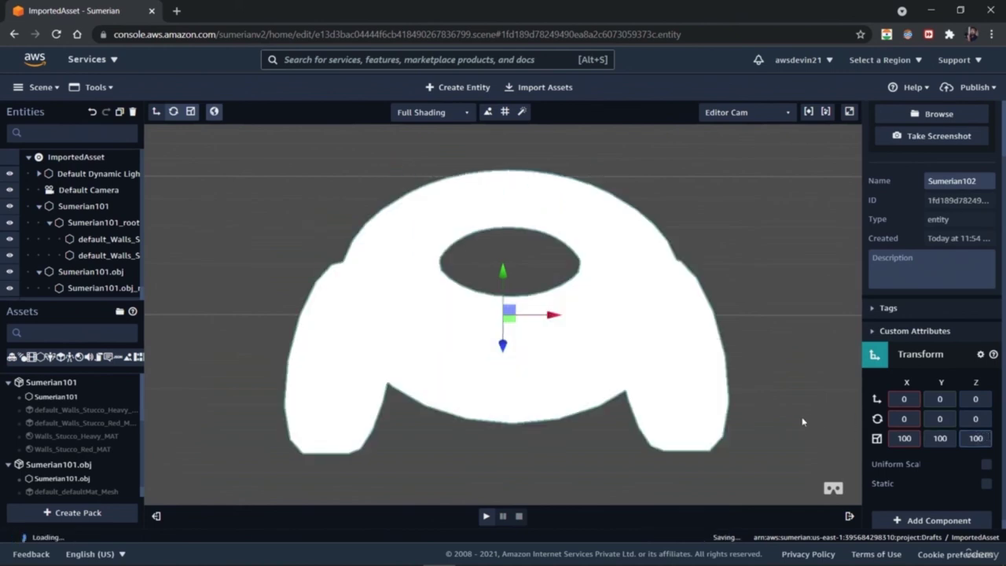
click(777, 416)
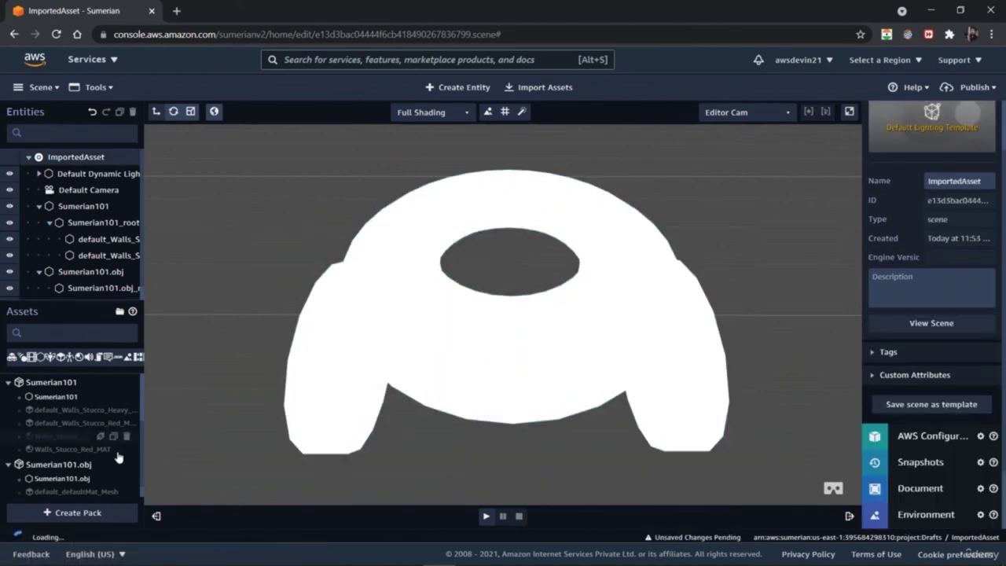
scroll(134, 459, down, 3)
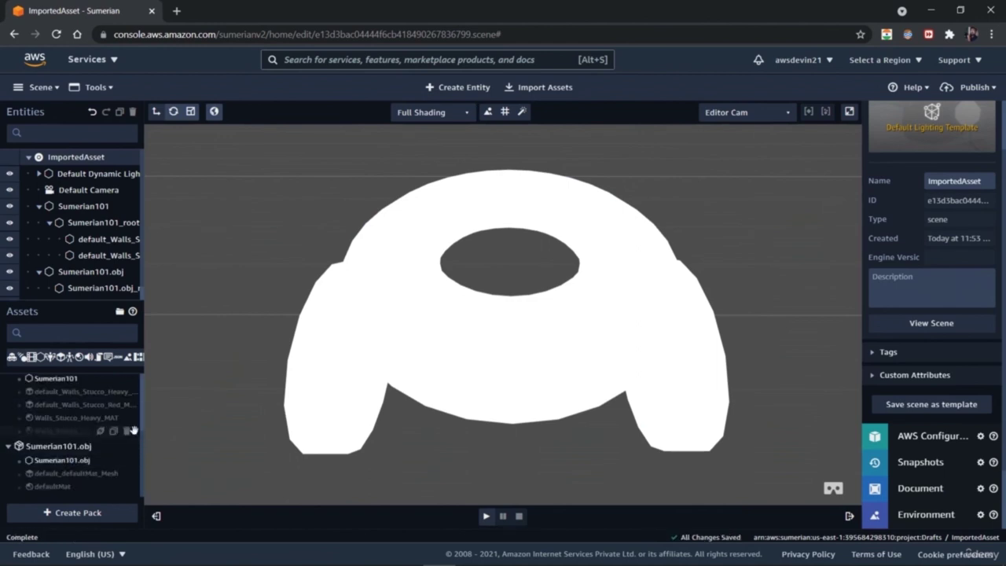
mouse_move(130, 475)
scroll(87, 441, up, 1)
scroll(87, 437, down, 1)
click(649, 326)
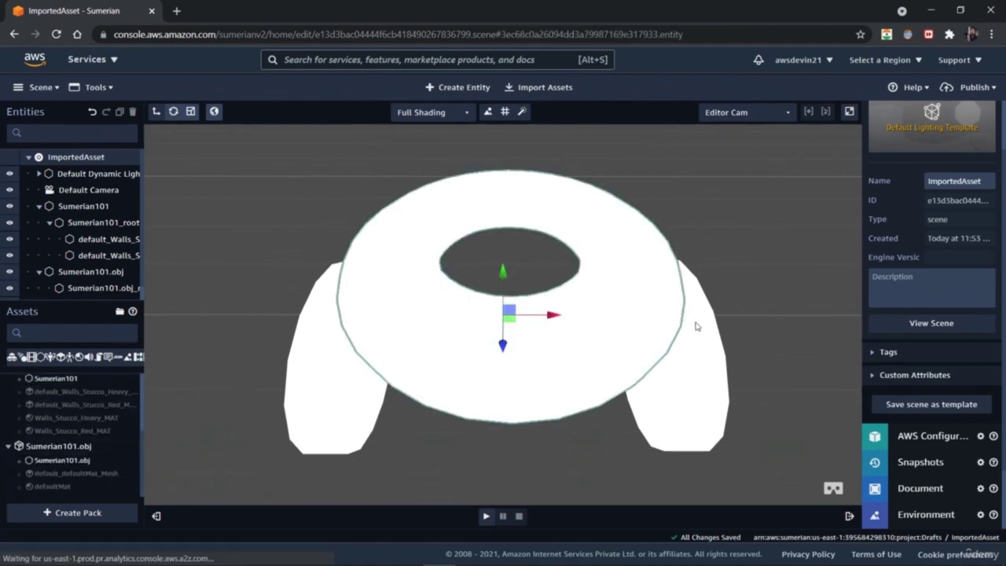
Delete the white torus entity default_Walls_Stucco_Red_MAT, leaving the two wall slabs.
scroll(934, 314, down, 5)
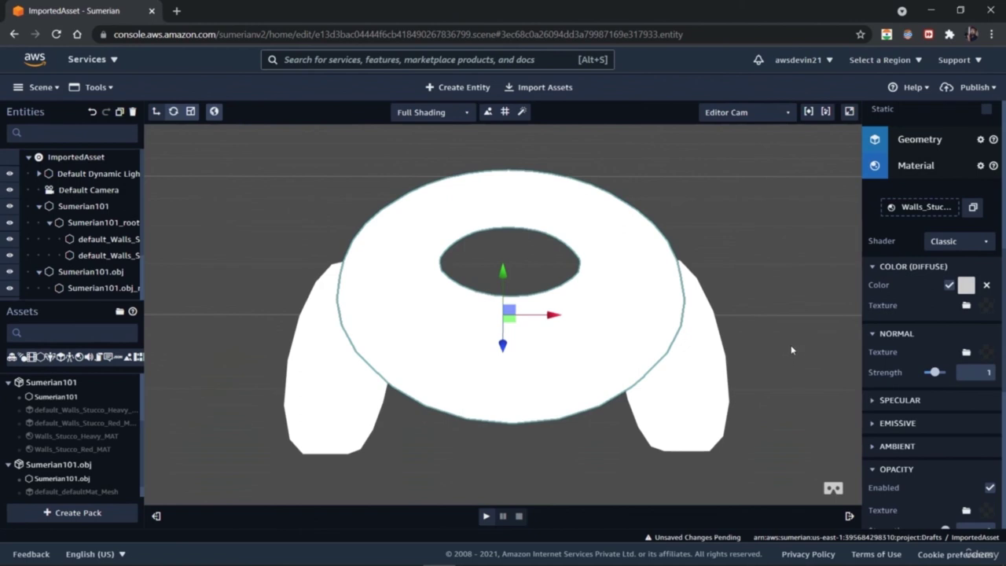
click(887, 167)
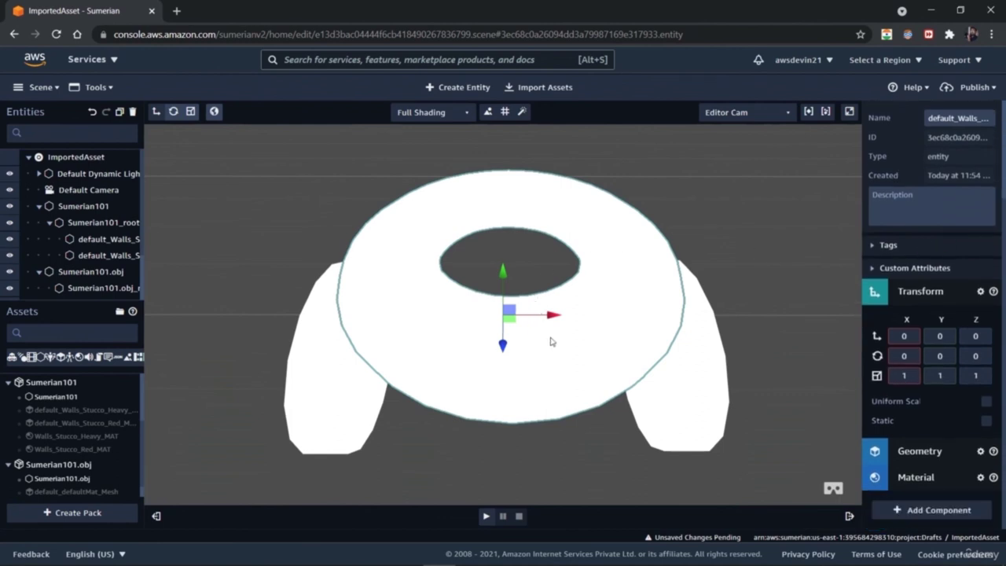
key(Delete)
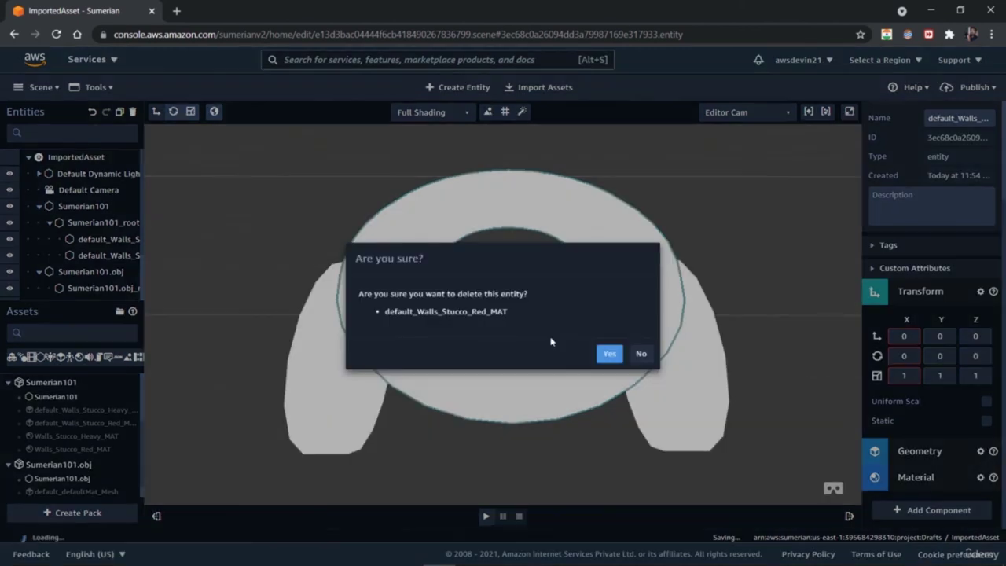
click(610, 354)
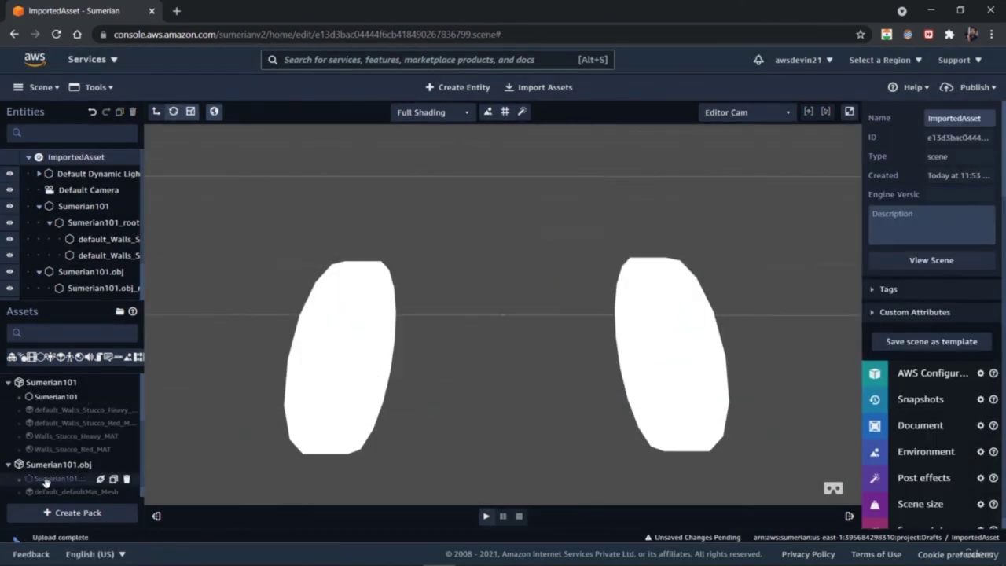
Place Sumerian101.obj in the scene and scale it to 100 on X, Y and Z.
drag(53, 483, 508, 341)
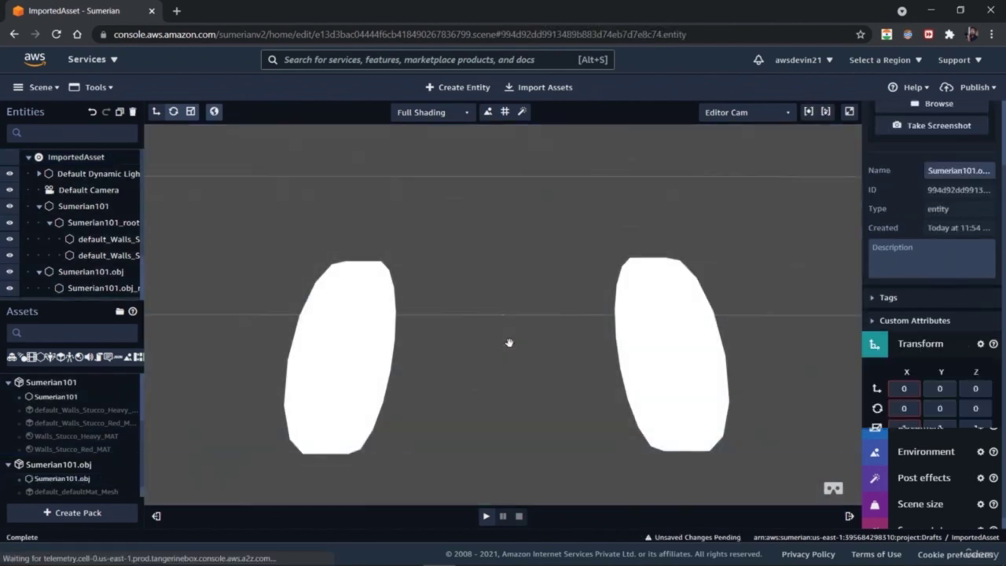
click(909, 427)
text(00)
click(947, 428)
text(00)
click(982, 429)
text(00)
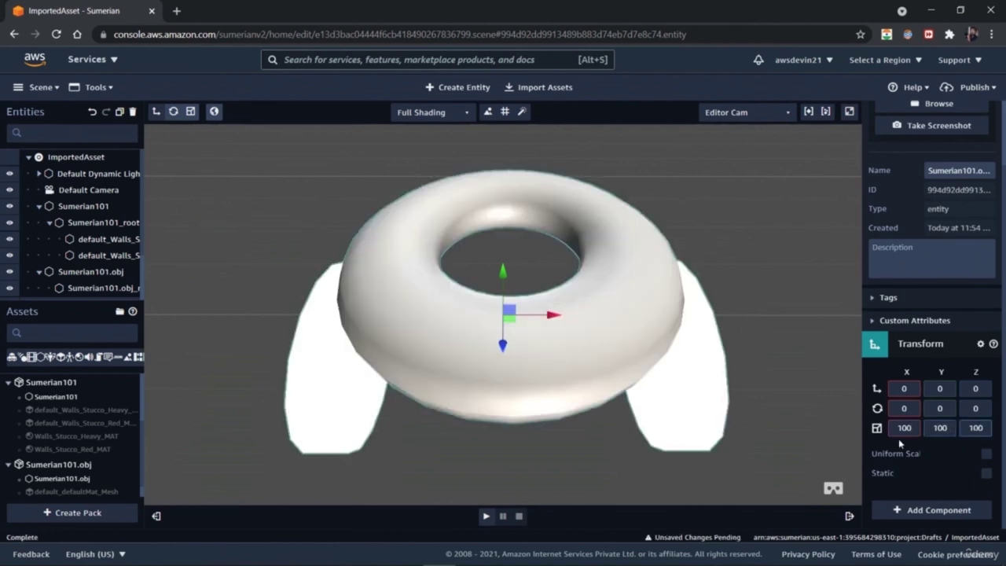
Delete the flat default_Walls_Stucco_Heavy_MAT wall slab and reopen the Import Asset dialog.
click(336, 417)
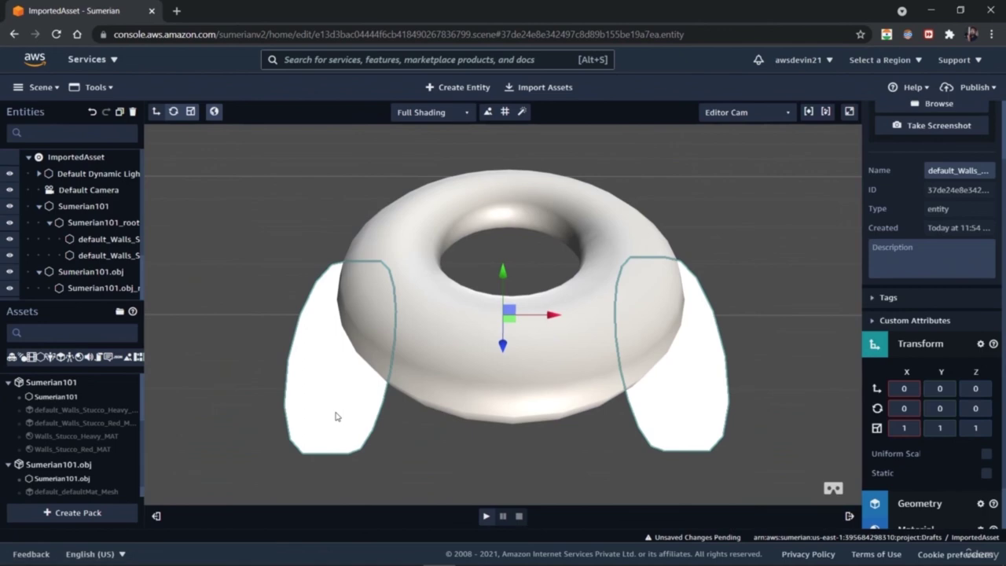
key(Delete)
click(609, 353)
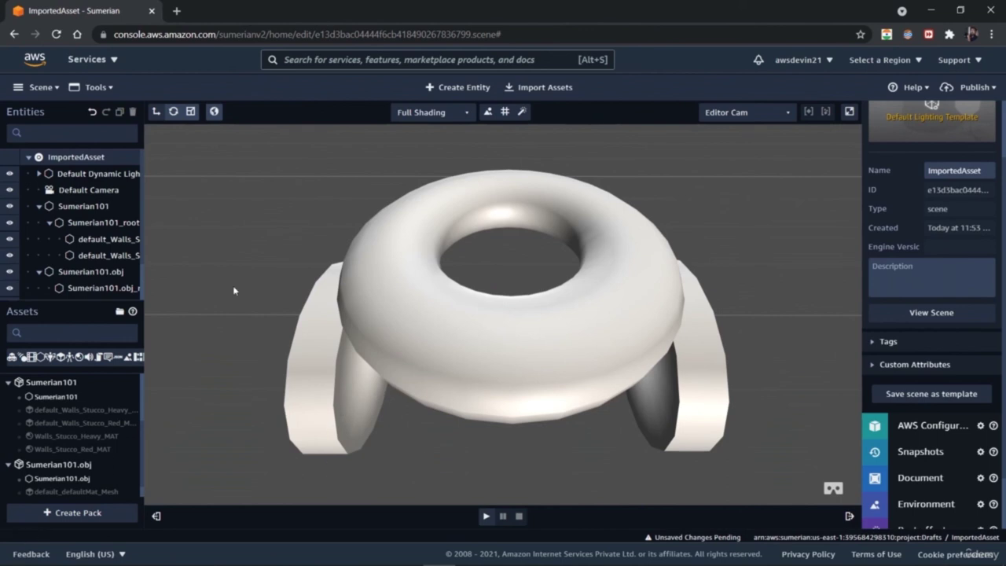
click(526, 88)
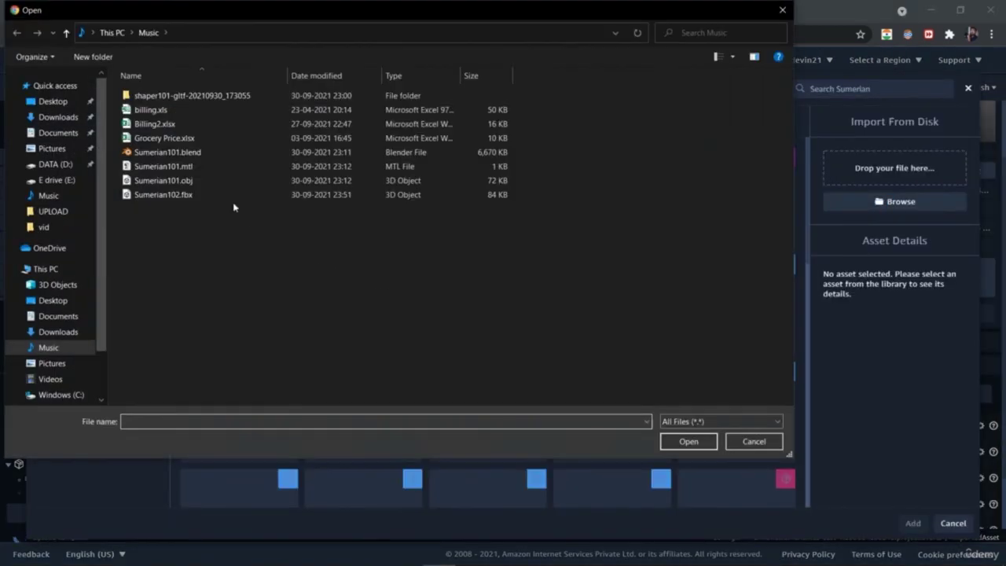
Import Sumerian102.fbx and place it in the scene at the origin over the torus.
click(228, 195)
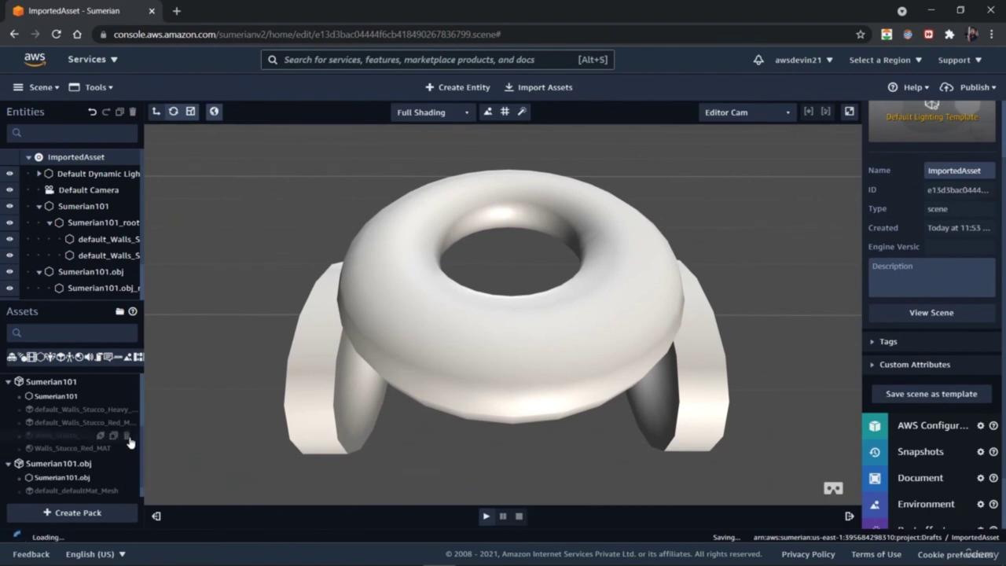
scroll(143, 471, down, 1)
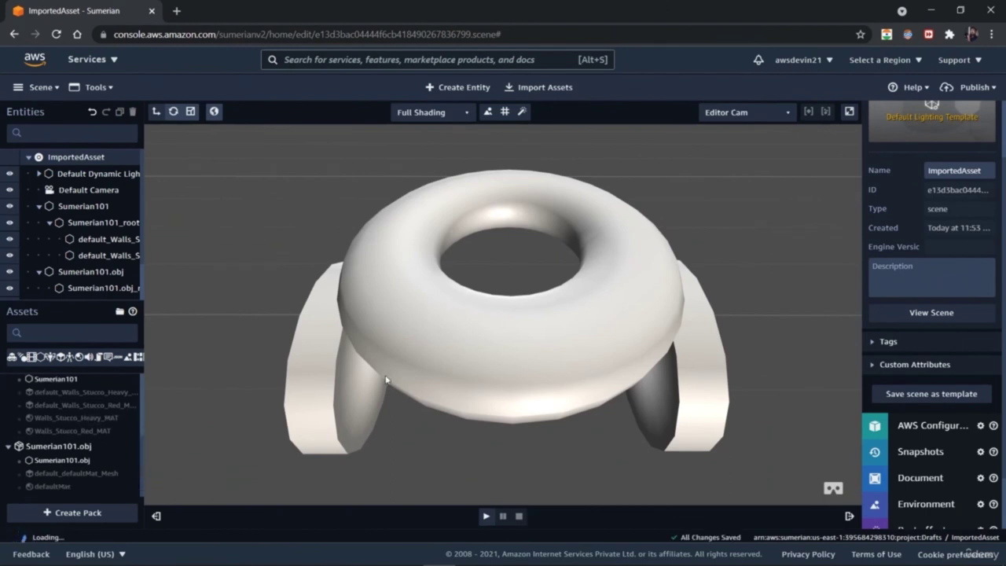
click(440, 349)
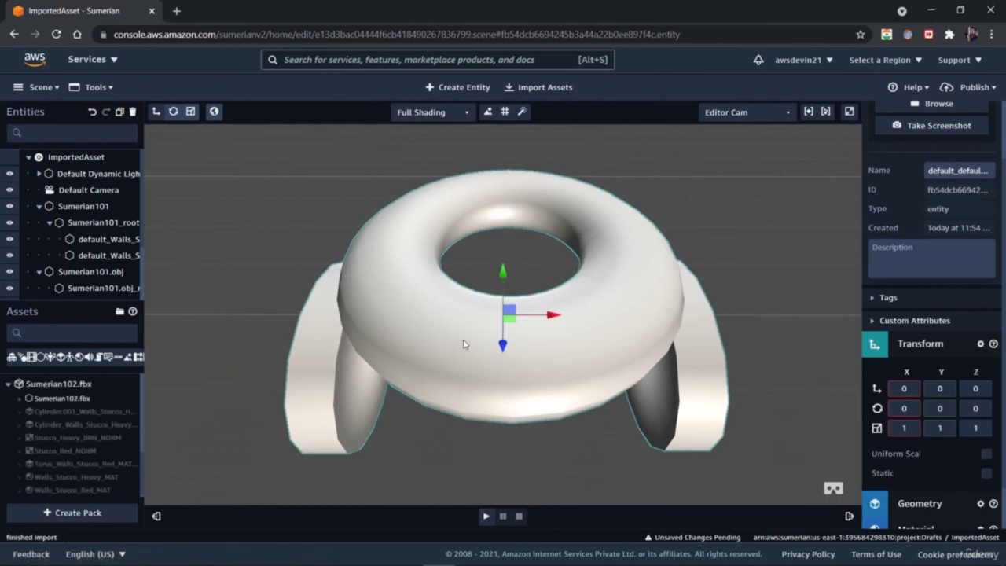
drag(534, 313, 280, 313)
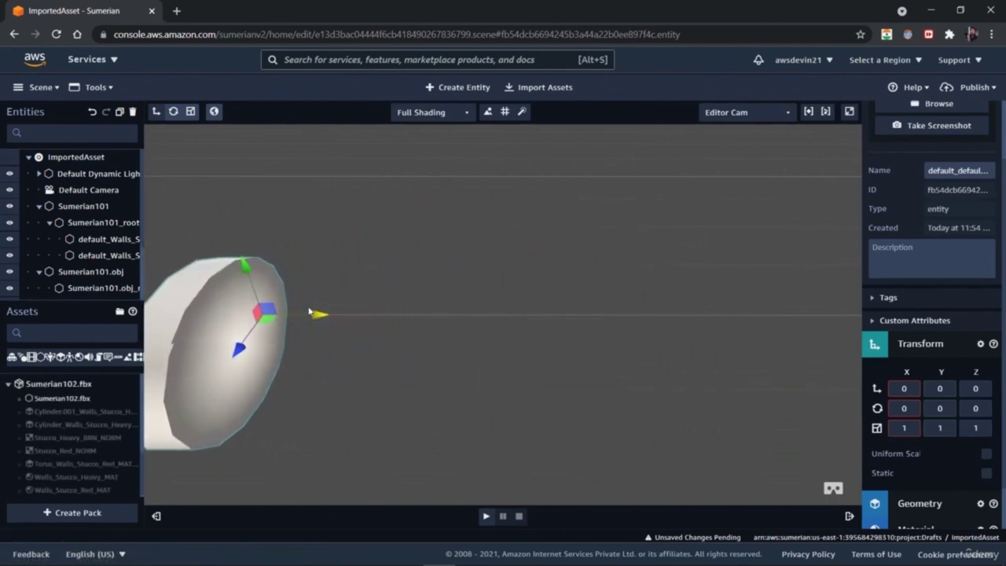
drag(243, 381, 542, 317)
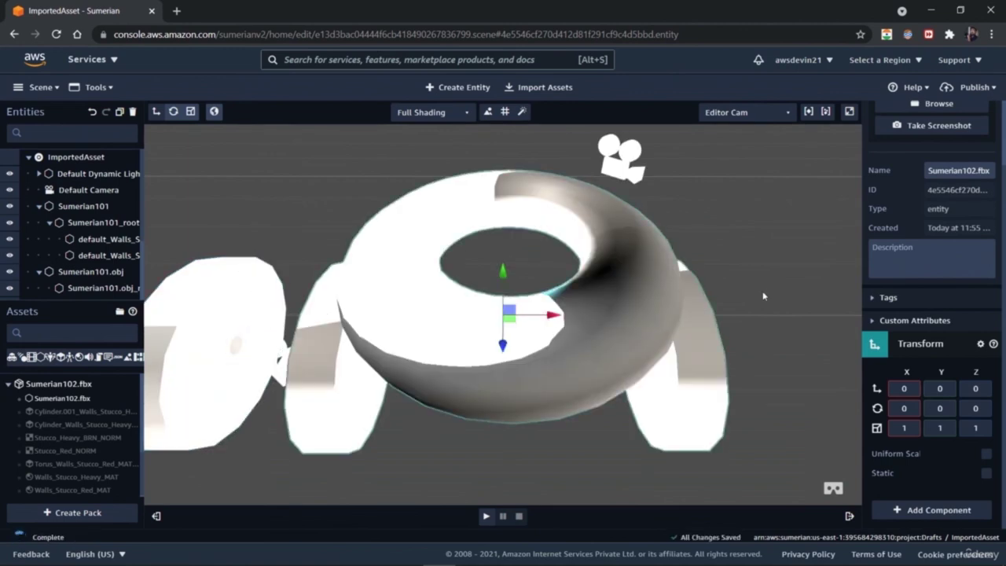
click(579, 313)
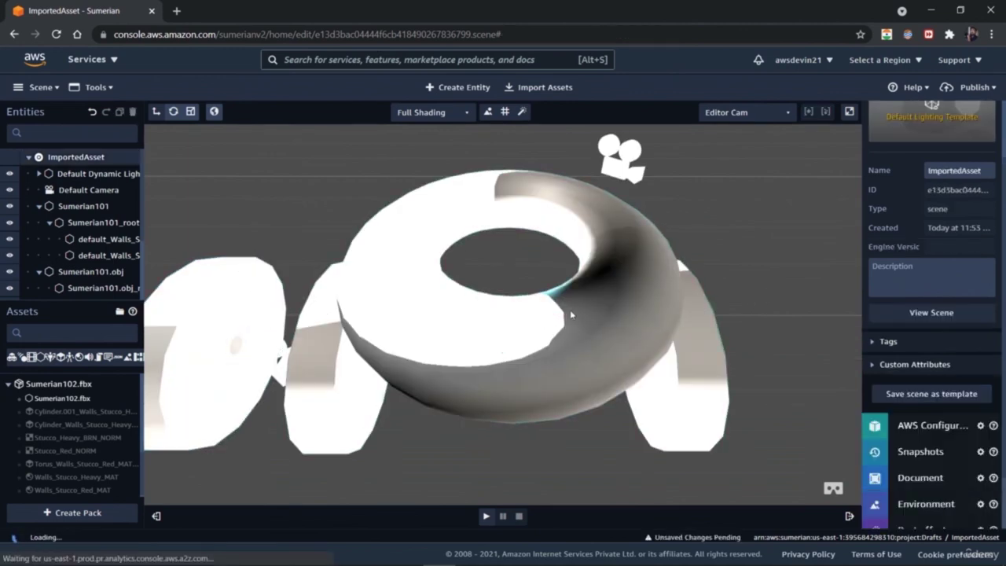
Delete the Torus_Walls_Stucco_Red_MAT entity from the imported FBX model.
click(526, 328)
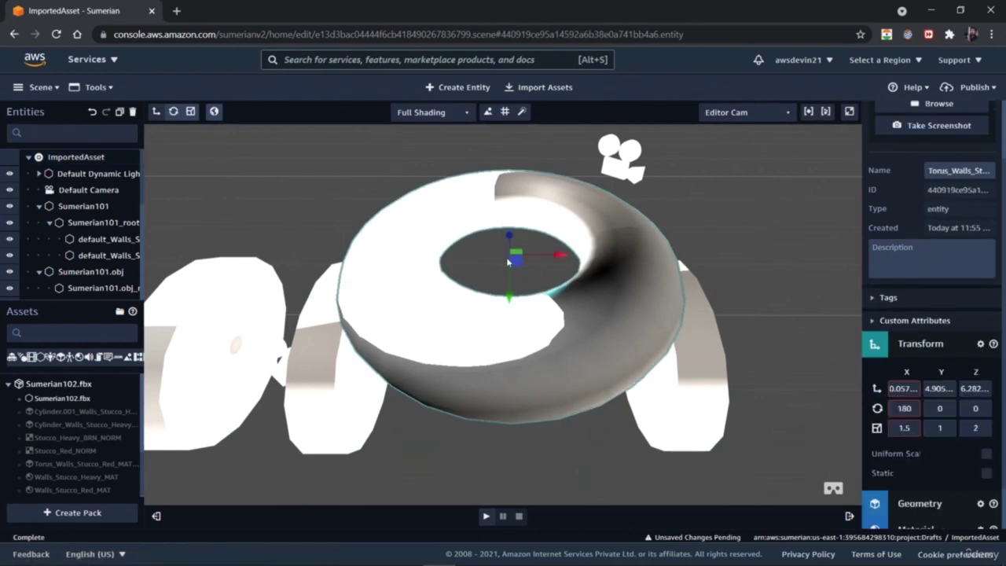
click(463, 118)
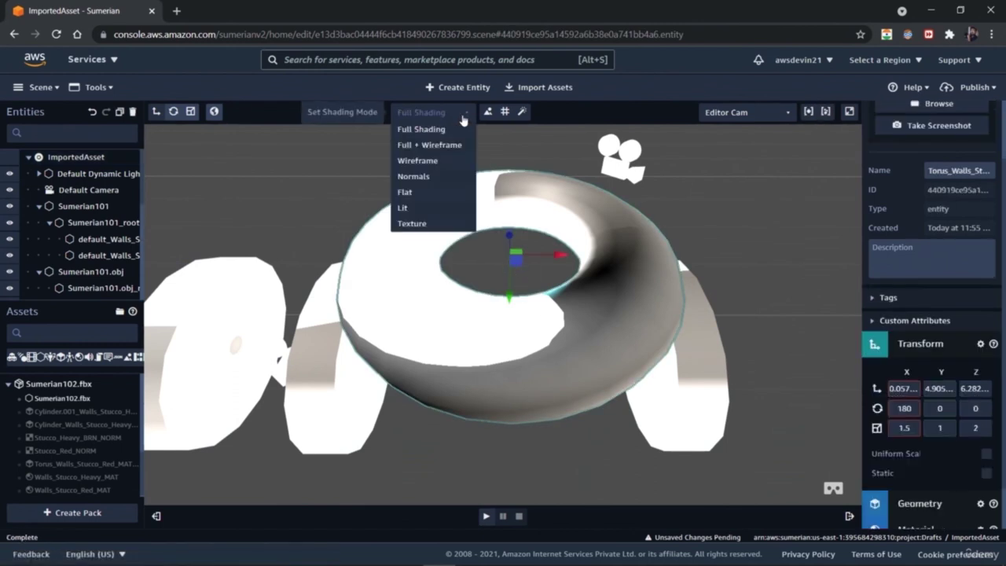
click(463, 118)
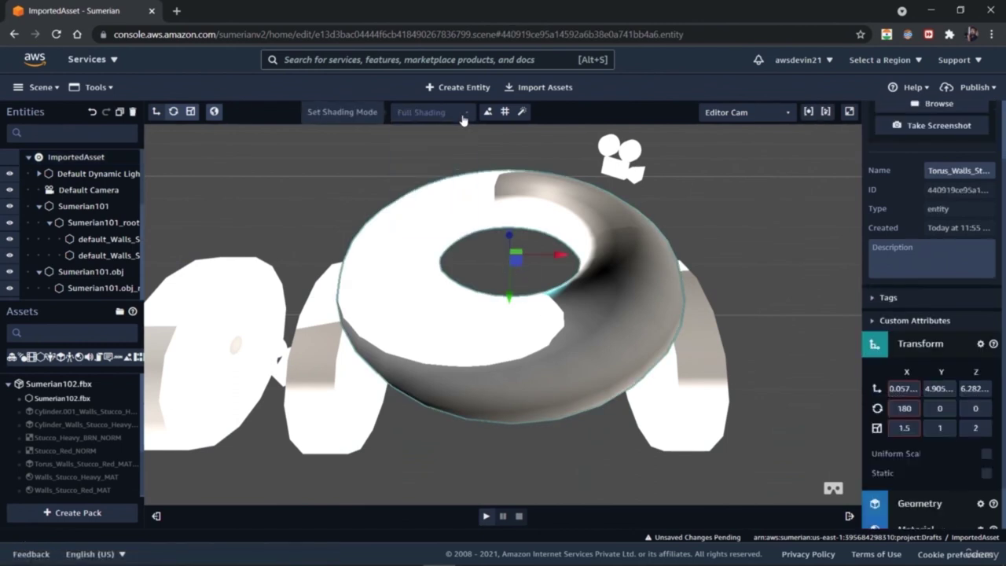
click(761, 355)
click(518, 360)
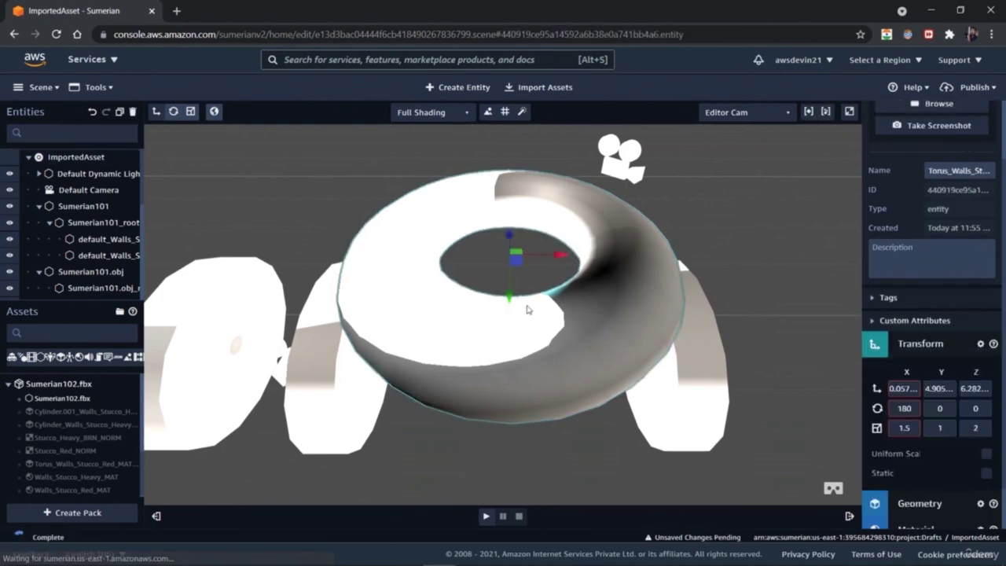
drag(562, 255, 582, 266)
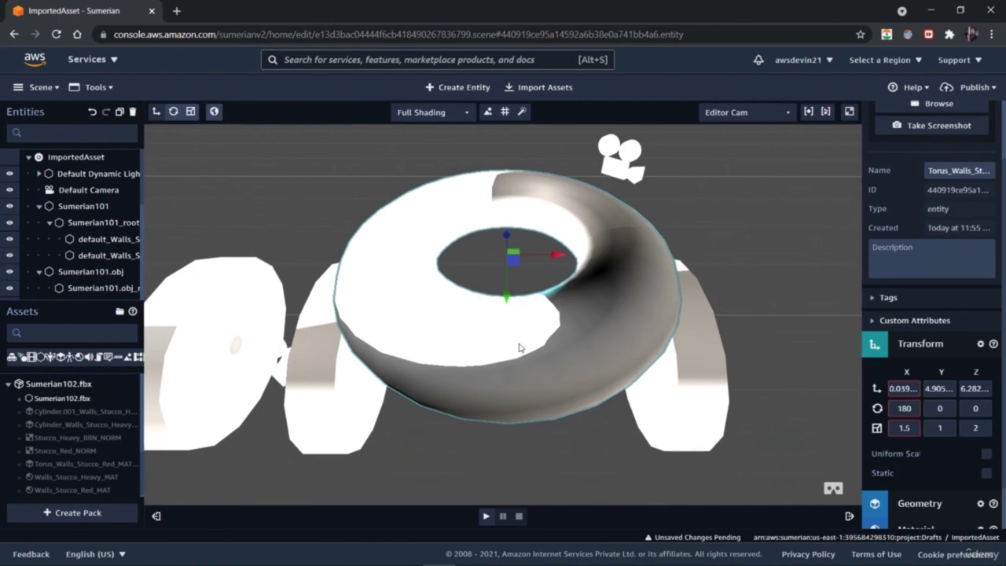
key(Delete)
click(609, 354)
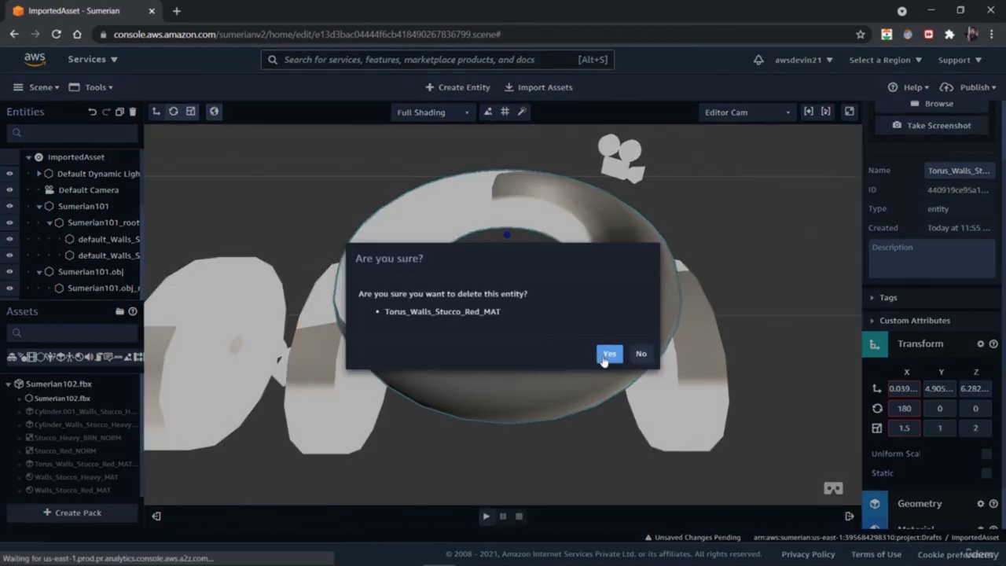
Delete the left Cylinder_2 entity and start deleting the right cylinder.
click(336, 386)
key(Delete)
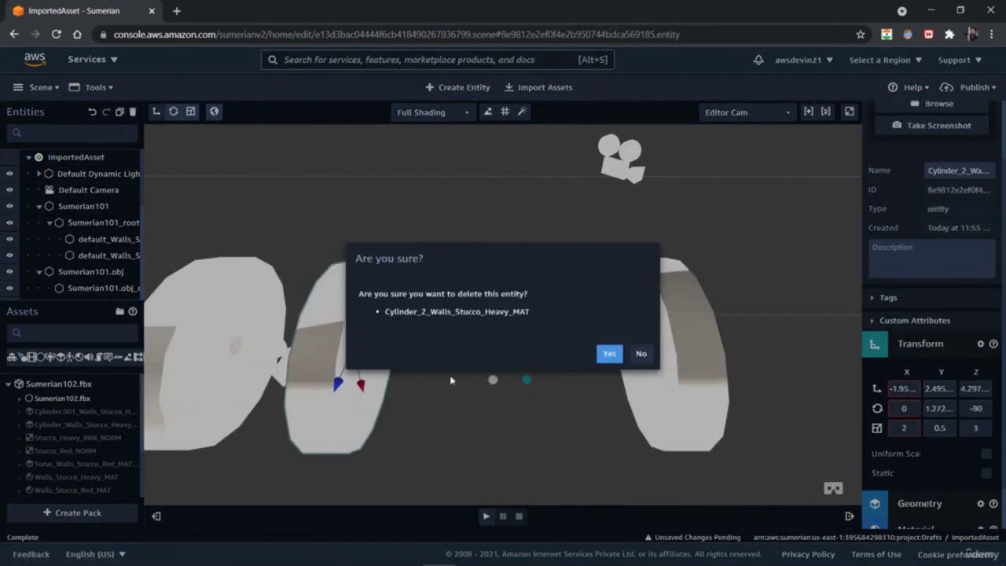
click(608, 354)
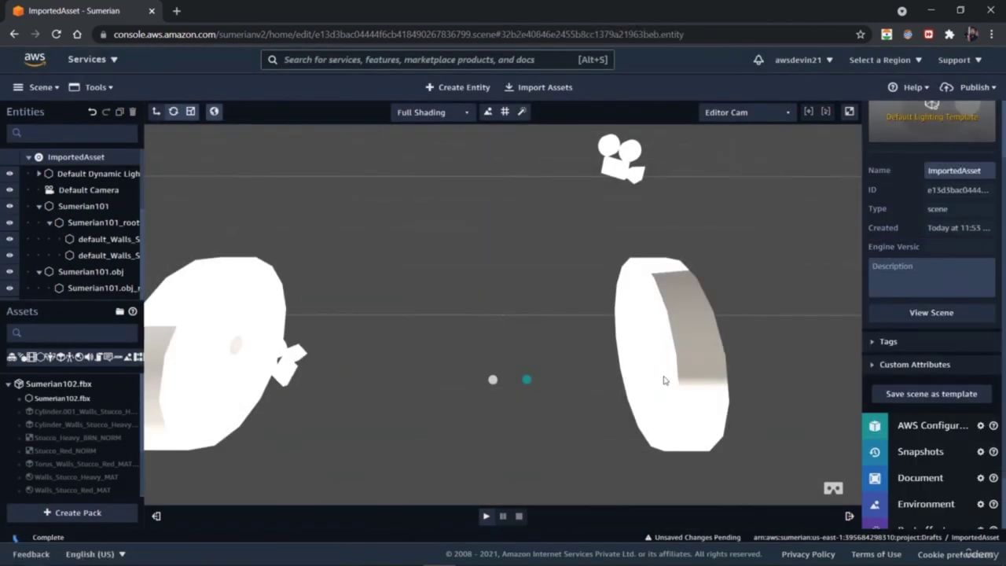
click(665, 378)
key(Delete)
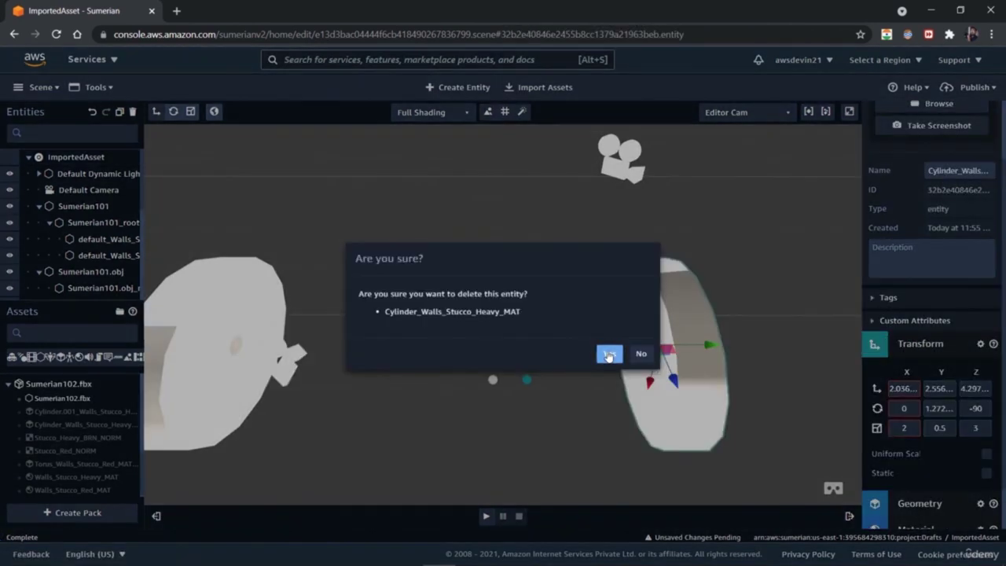